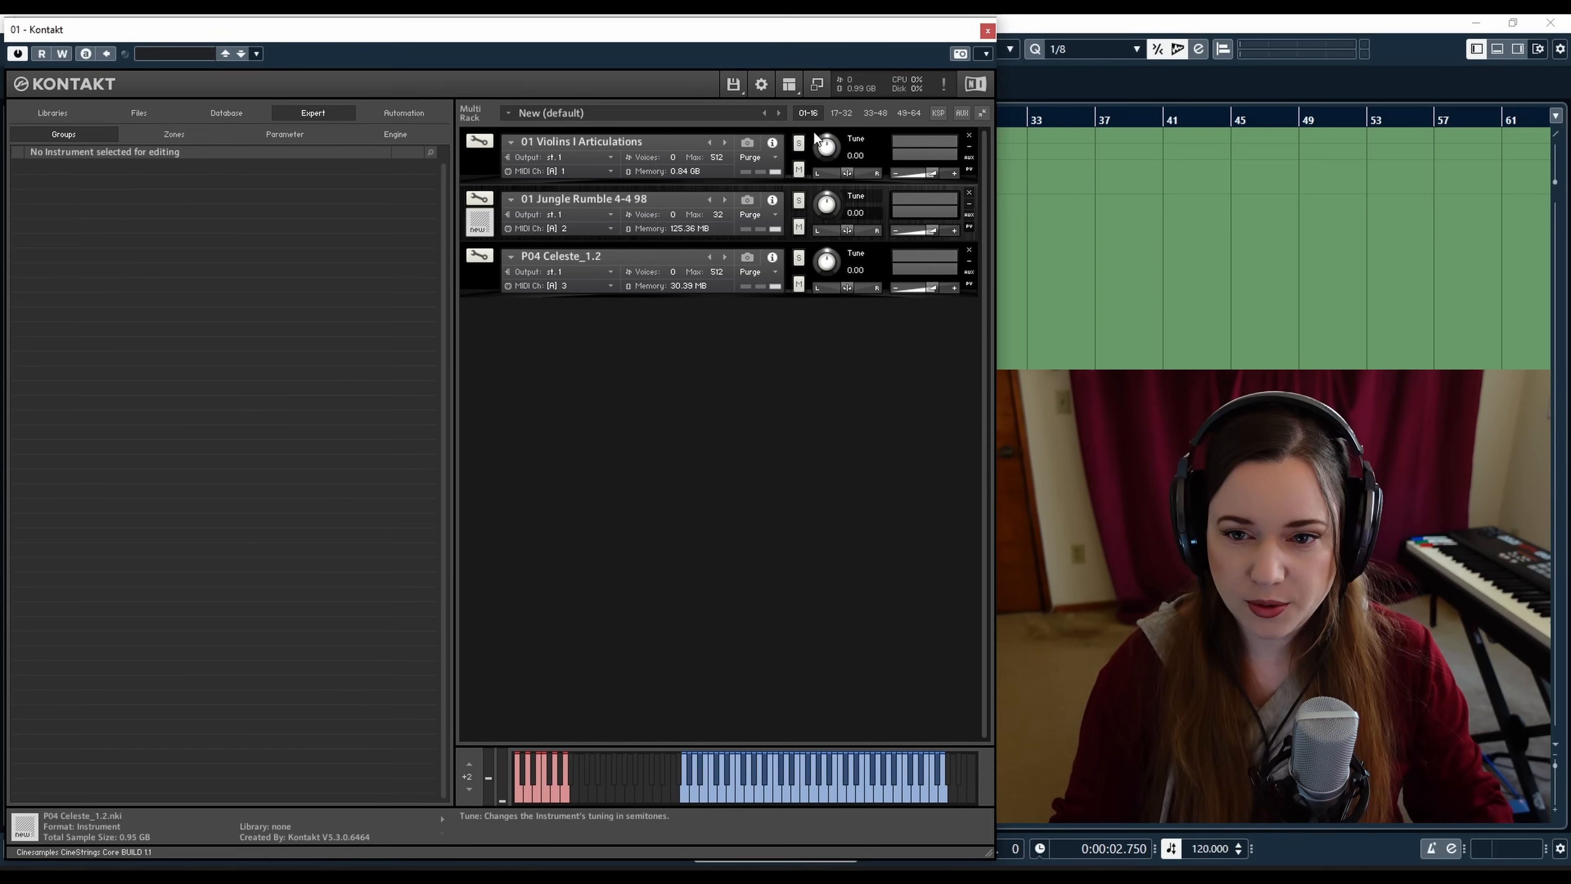
Select the 01 Violins I Articulations instrument in the rack and open it in edit mode
{"action": "left_click", "coordinate": [814, 132]}
{"action": "left_click", "coordinate": [474, 162]}
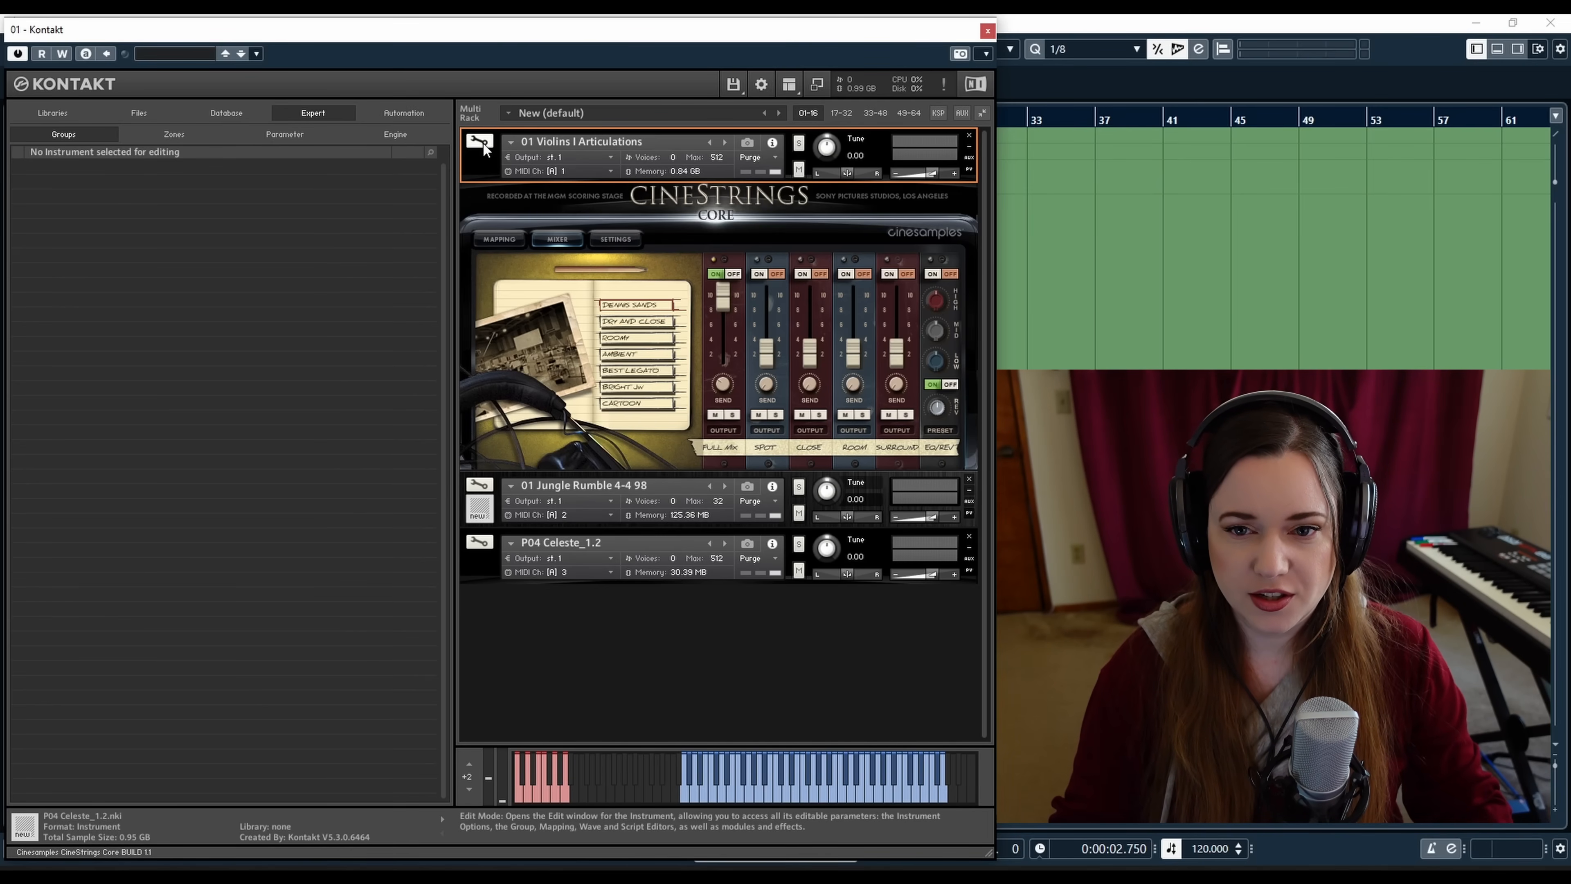
{"action": "left_click", "coordinate": [481, 143]}
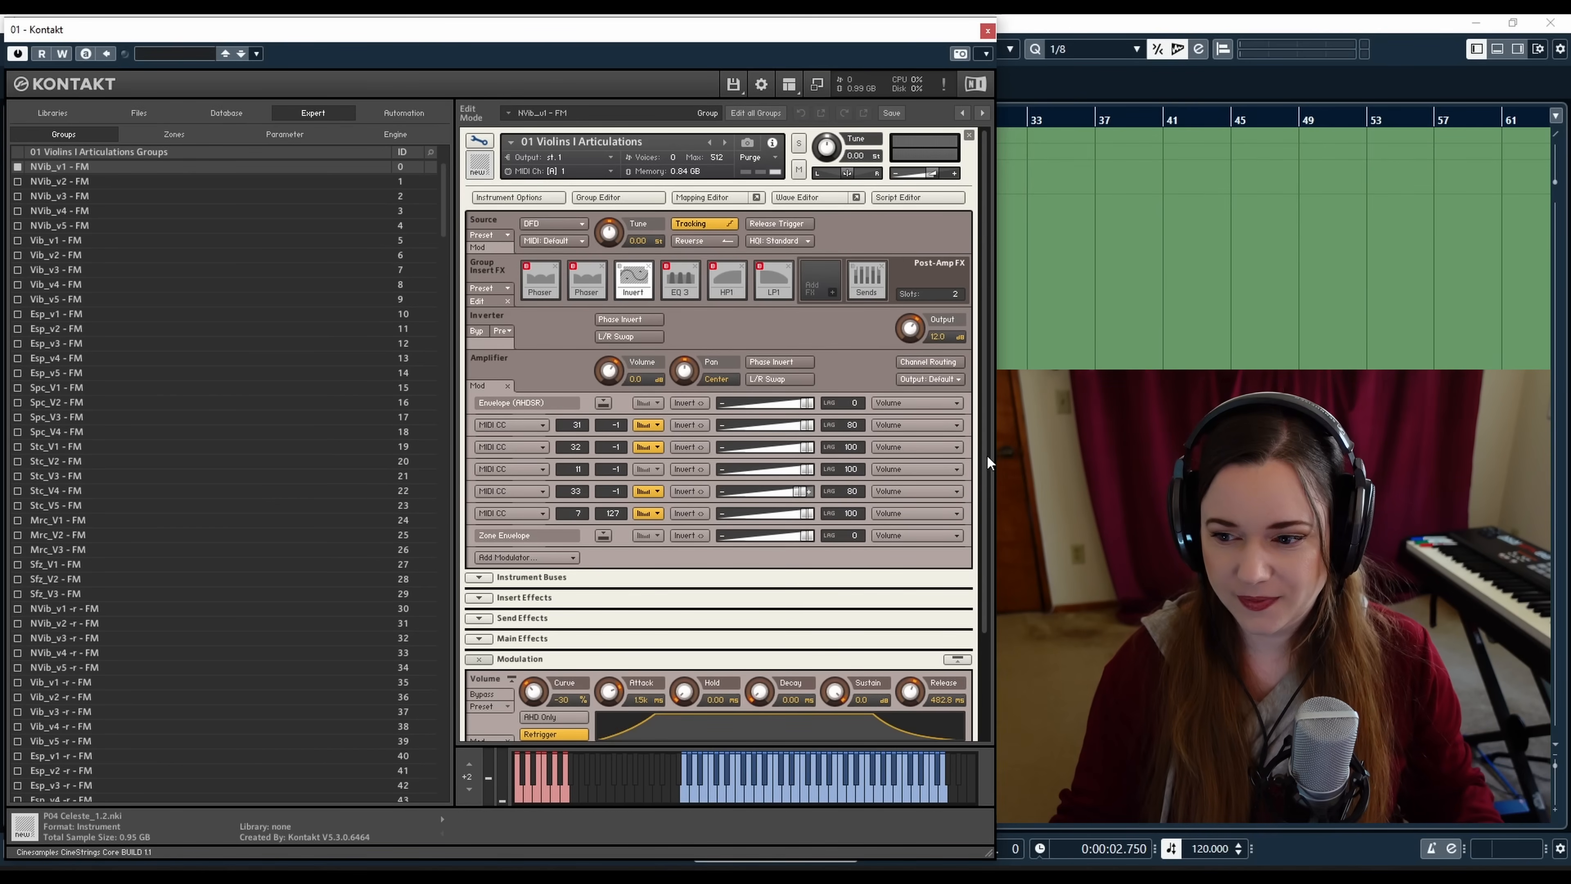
{"action": "mouse_move", "coordinate": [984, 453]}
{"action": "left_mouse_down"}
{"action": "mouse_move", "coordinate": [984, 468]}
{"action": "mouse_move", "coordinate": [984, 447]}
{"action": "left_mouse_up"}
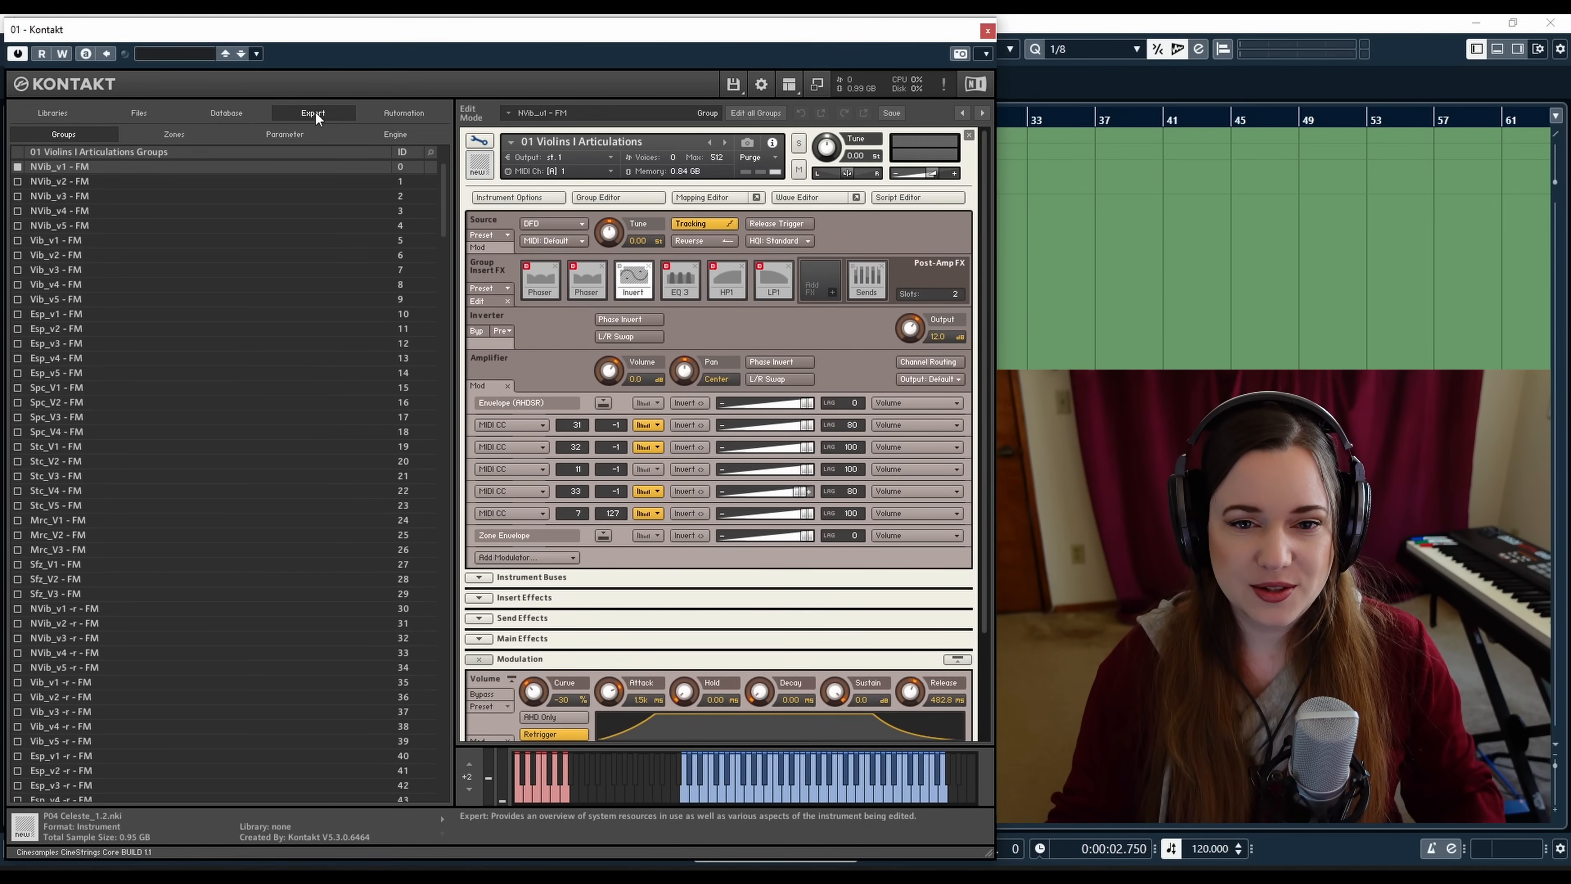
{"action": "left_click", "coordinate": [74, 112]}
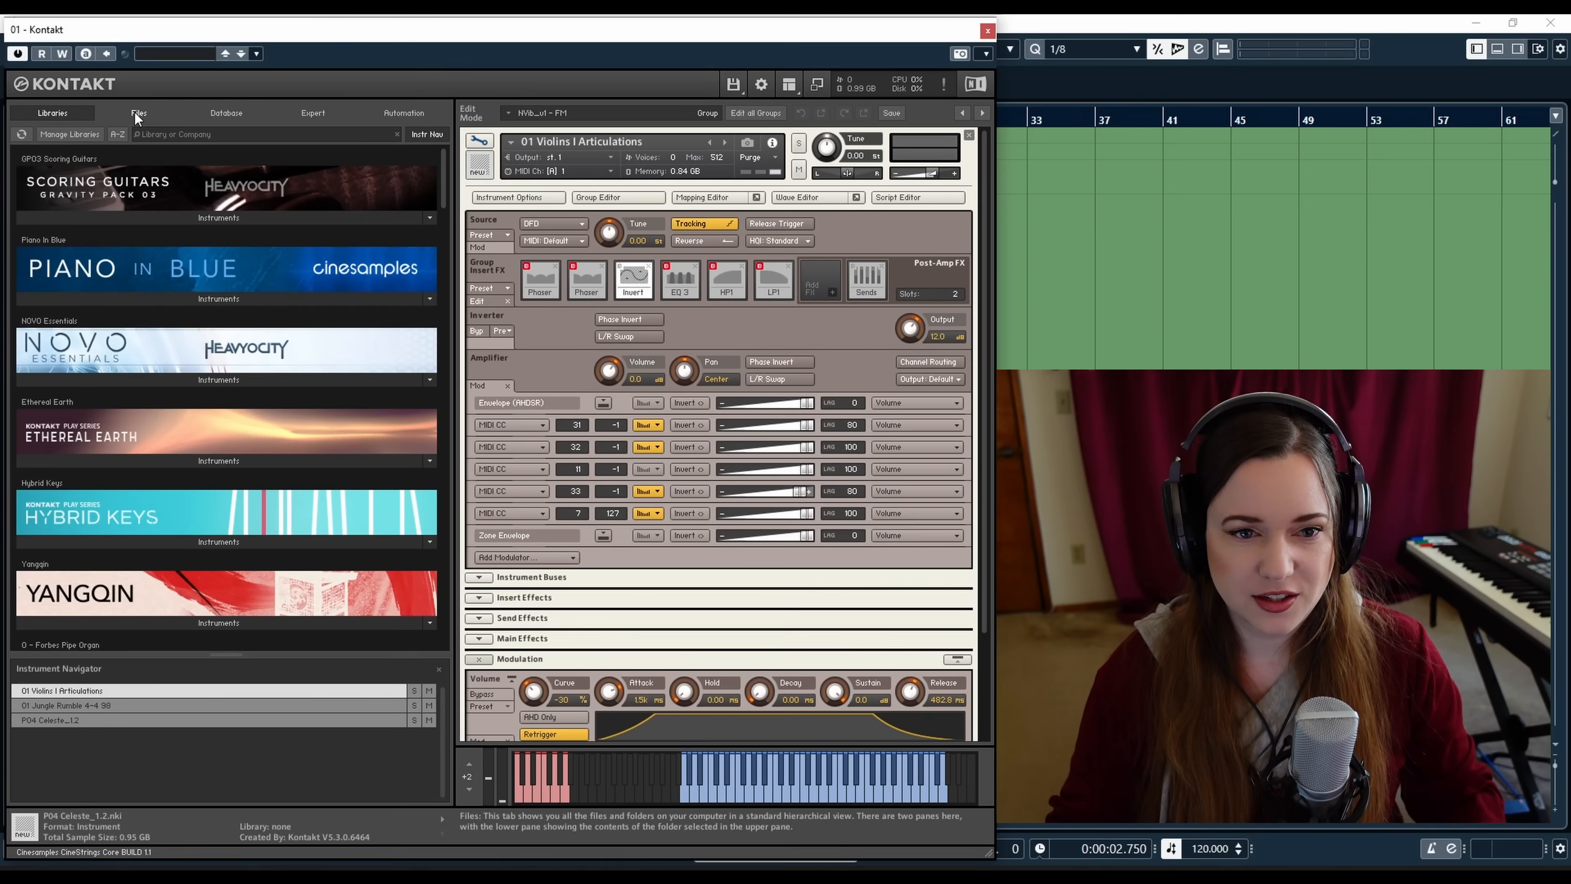
{"action": "left_click", "coordinate": [137, 113]}
{"action": "left_click", "coordinate": [215, 112]}
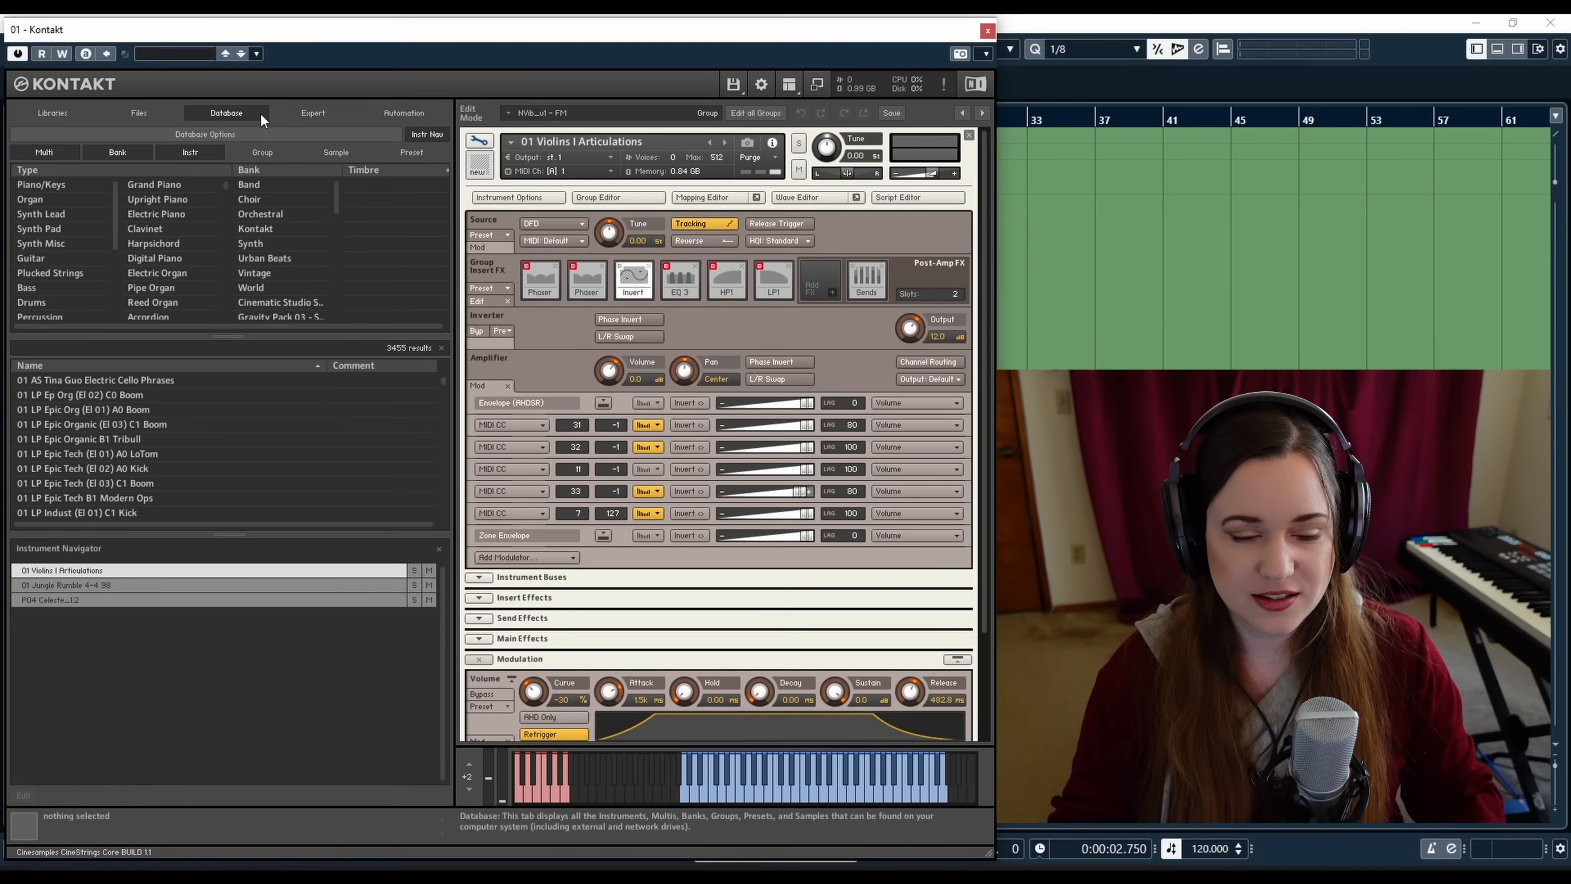
{"action": "left_click", "coordinate": [309, 113]}
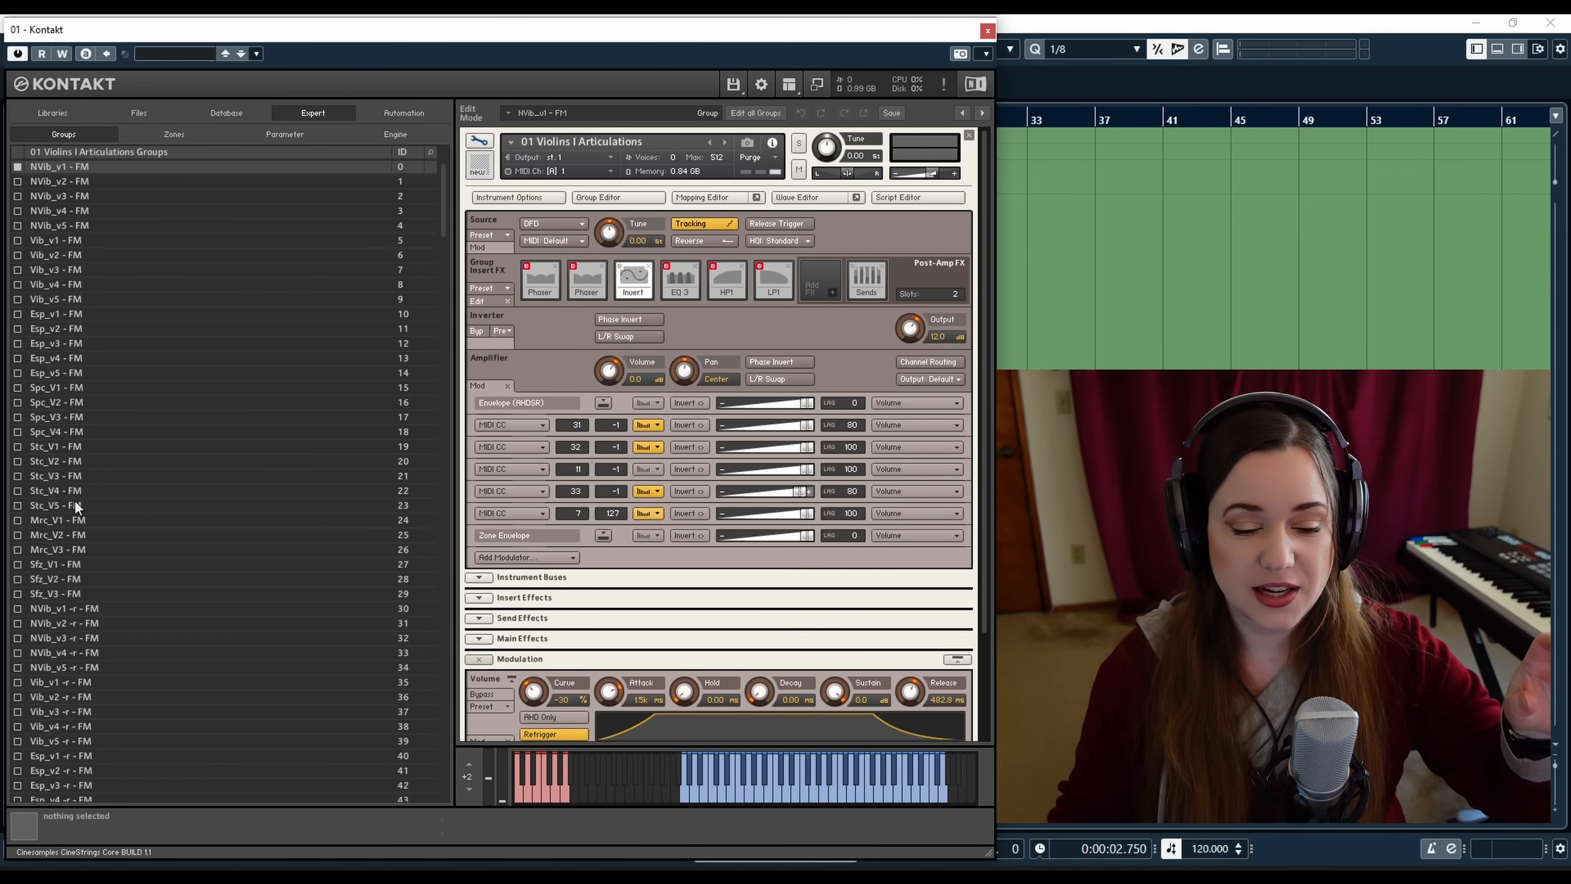
Scroll through the instrument's complete list of groups, then return to the top of the list
{"action": "scroll", "coordinate": [96, 672], "scroll_direction": "down", "scroll_amount": 4}
{"action": "scroll", "coordinate": [97, 675], "scroll_direction": "down", "scroll_amount": 2}
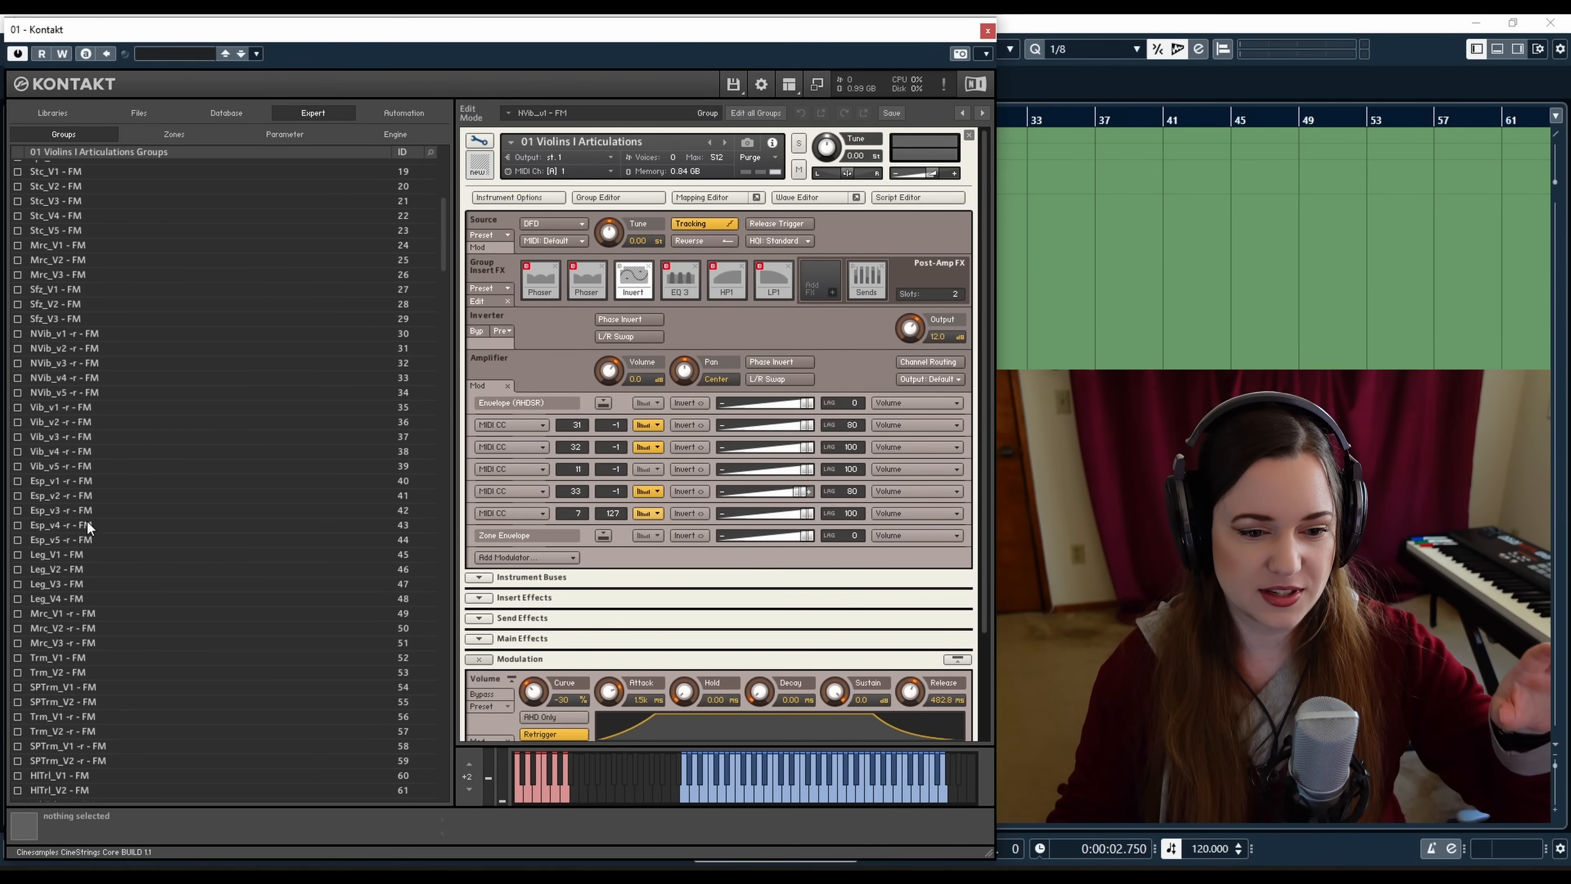
{"action": "scroll", "coordinate": [87, 514], "scroll_direction": "down", "scroll_amount": 9}
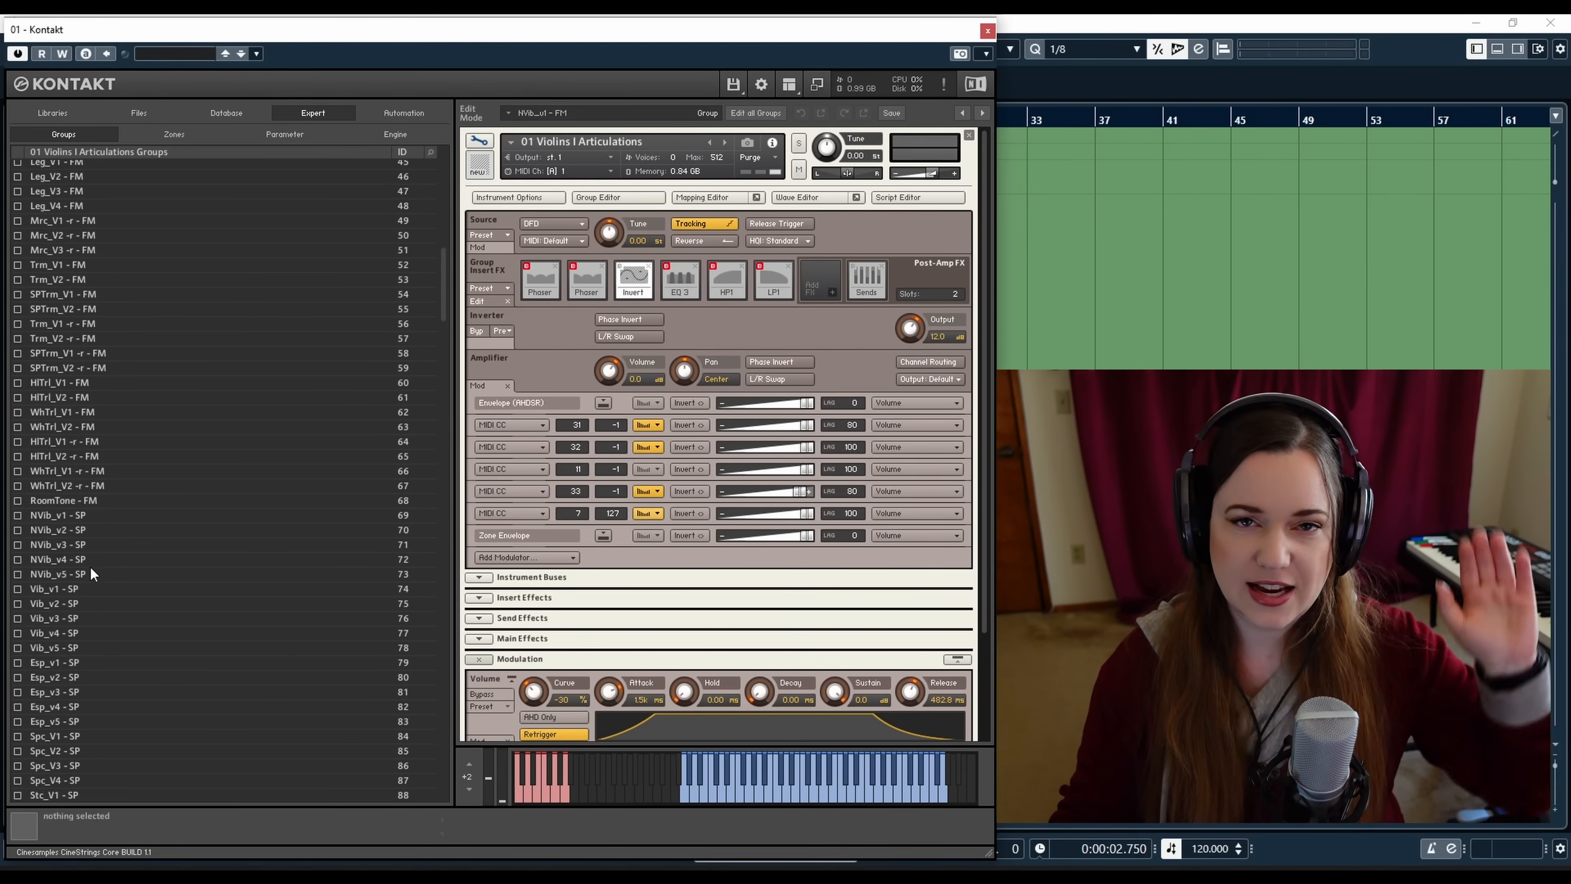
{"action": "scroll", "coordinate": [99, 600], "scroll_direction": "down", "scroll_amount": 2}
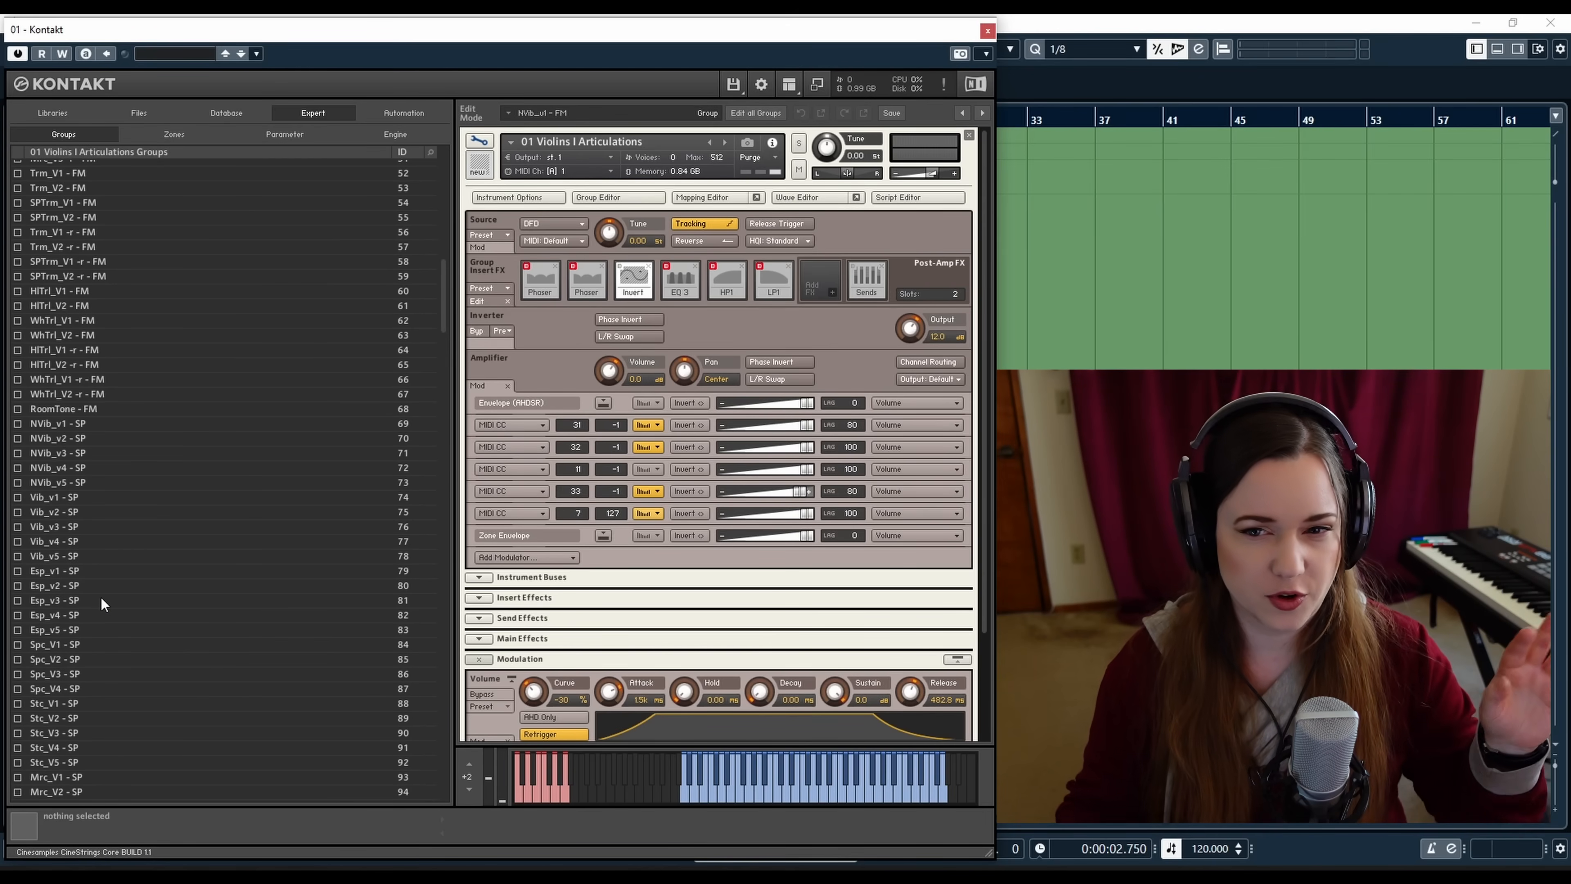
{"action": "scroll", "coordinate": [105, 599], "scroll_direction": "down", "scroll_amount": 1}
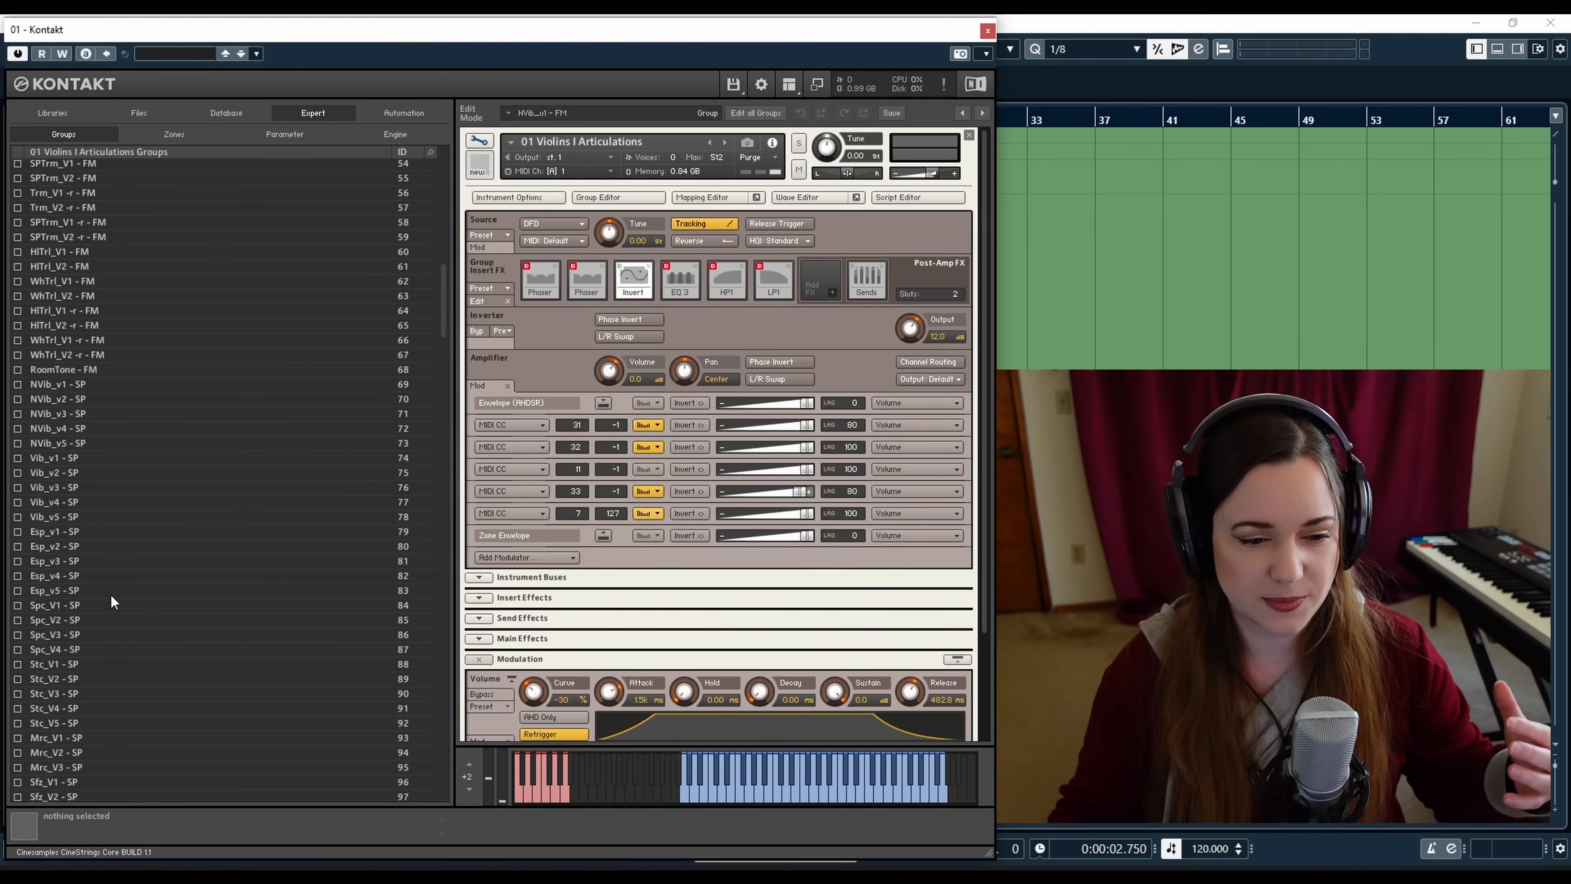
{"action": "scroll", "coordinate": [112, 600], "scroll_direction": "down", "scroll_amount": 7}
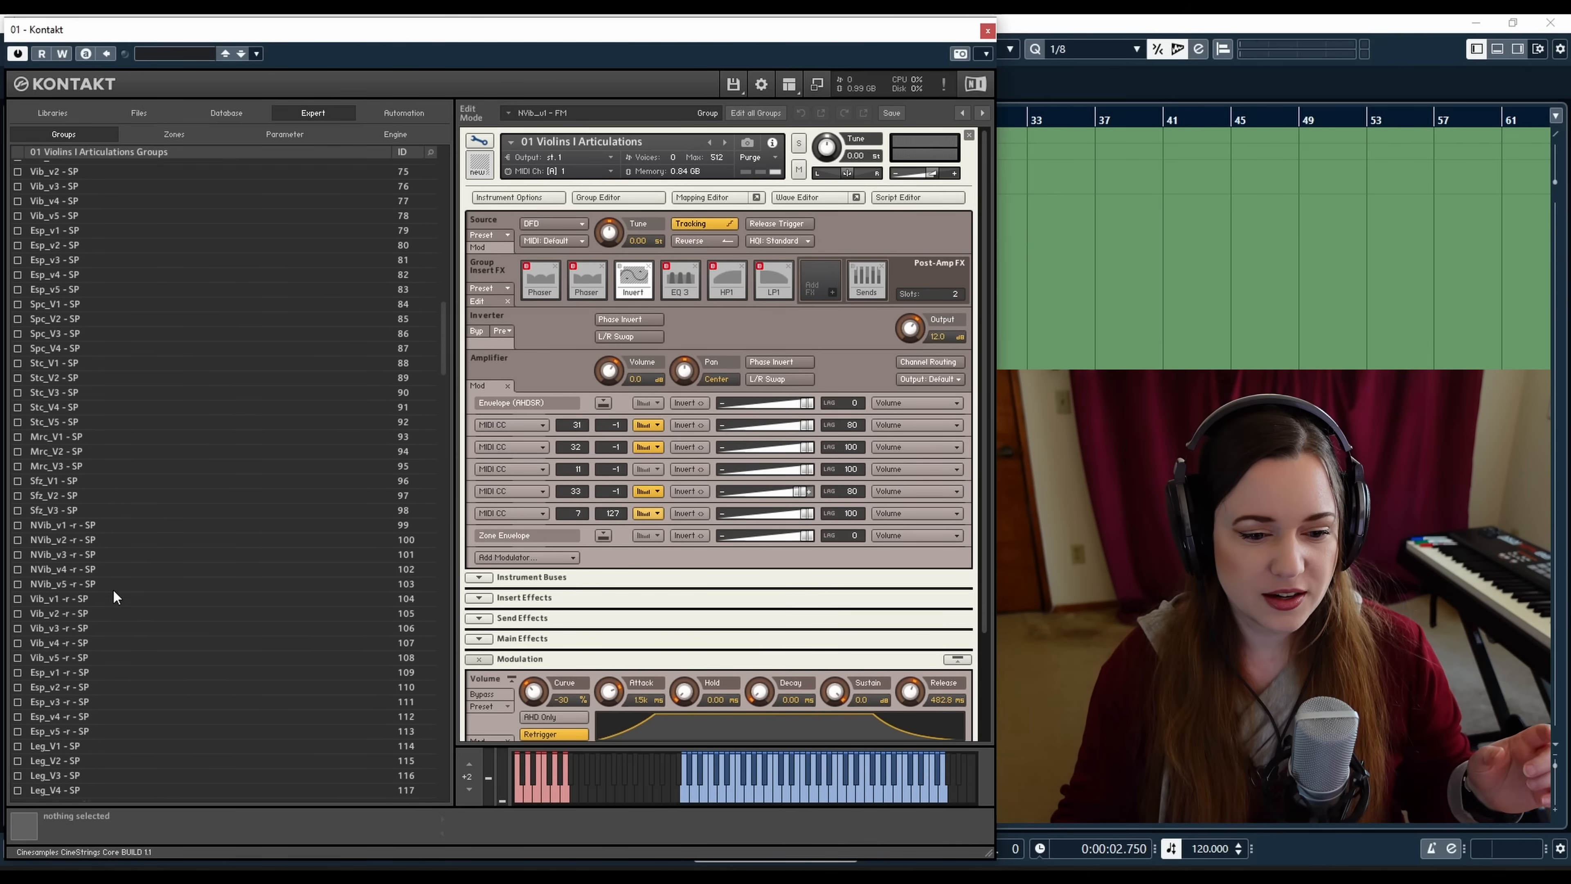
{"action": "scroll", "coordinate": [117, 591], "scroll_direction": "down", "scroll_amount": 10}
{"action": "scroll", "coordinate": [127, 592], "scroll_direction": "down", "scroll_amount": 5}
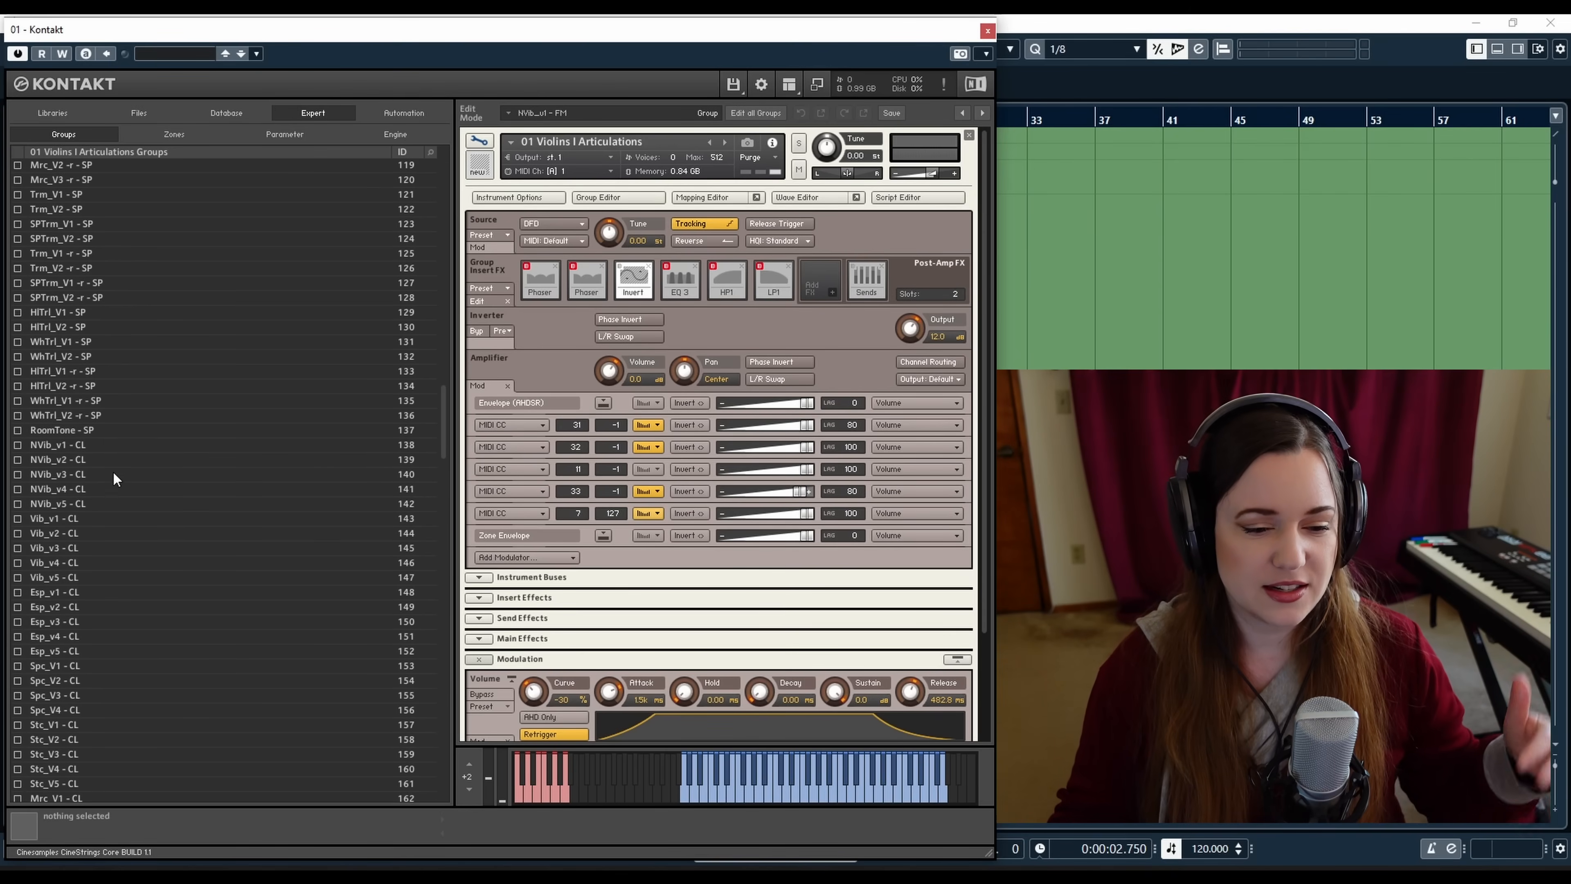
{"action": "scroll", "coordinate": [91, 624], "scroll_direction": "down", "scroll_amount": 11}
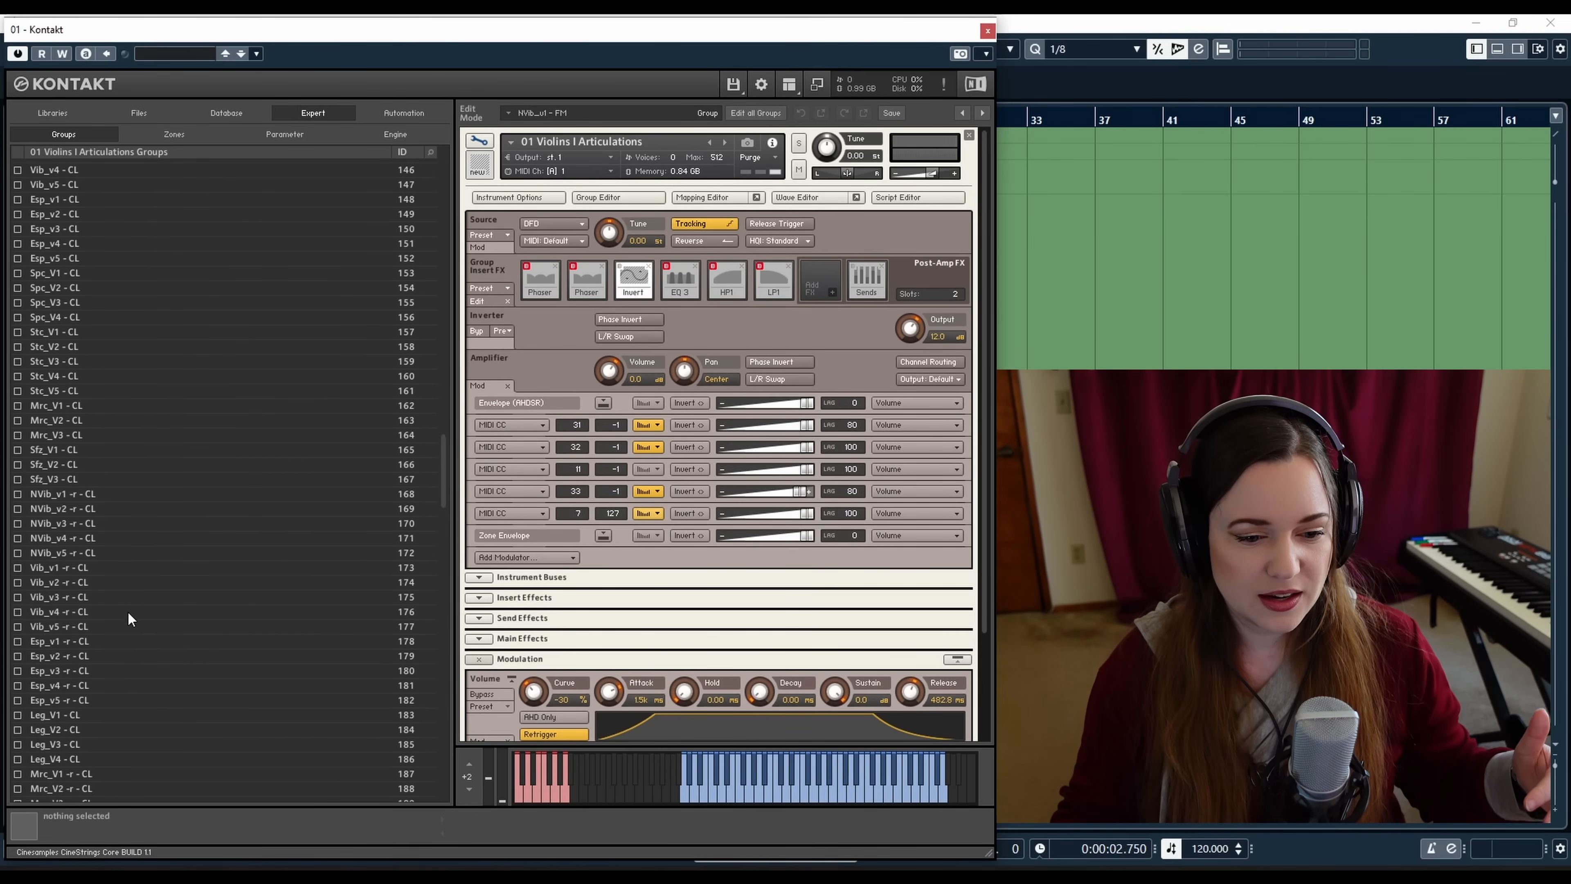
{"action": "scroll", "coordinate": [133, 603], "scroll_direction": "down", "scroll_amount": 12}
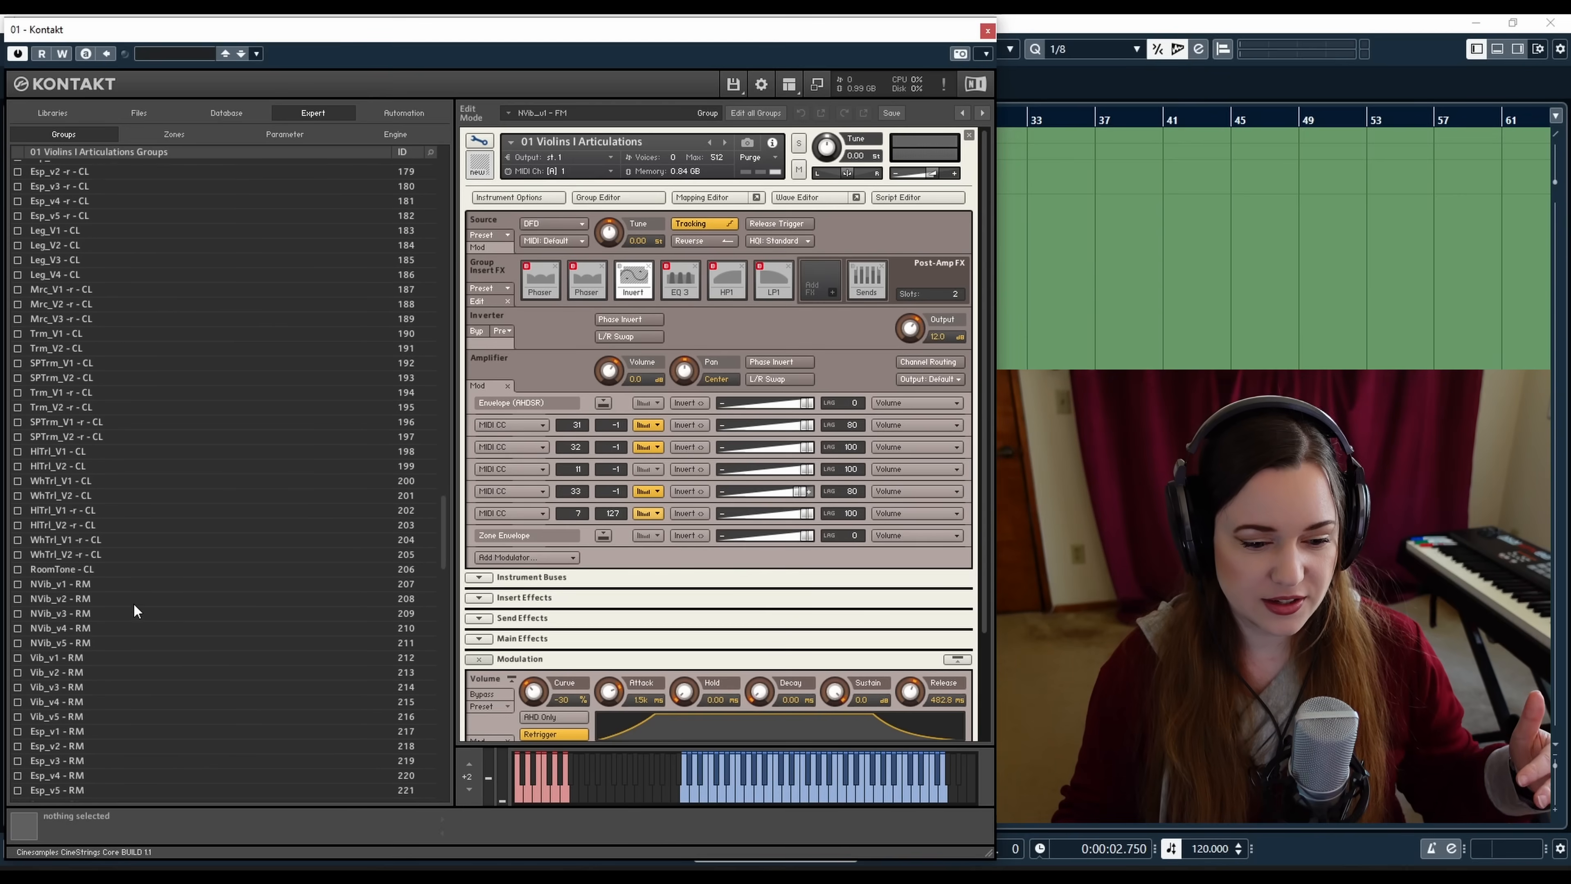
{"action": "scroll", "coordinate": [112, 619], "scroll_direction": "down", "scroll_amount": 3}
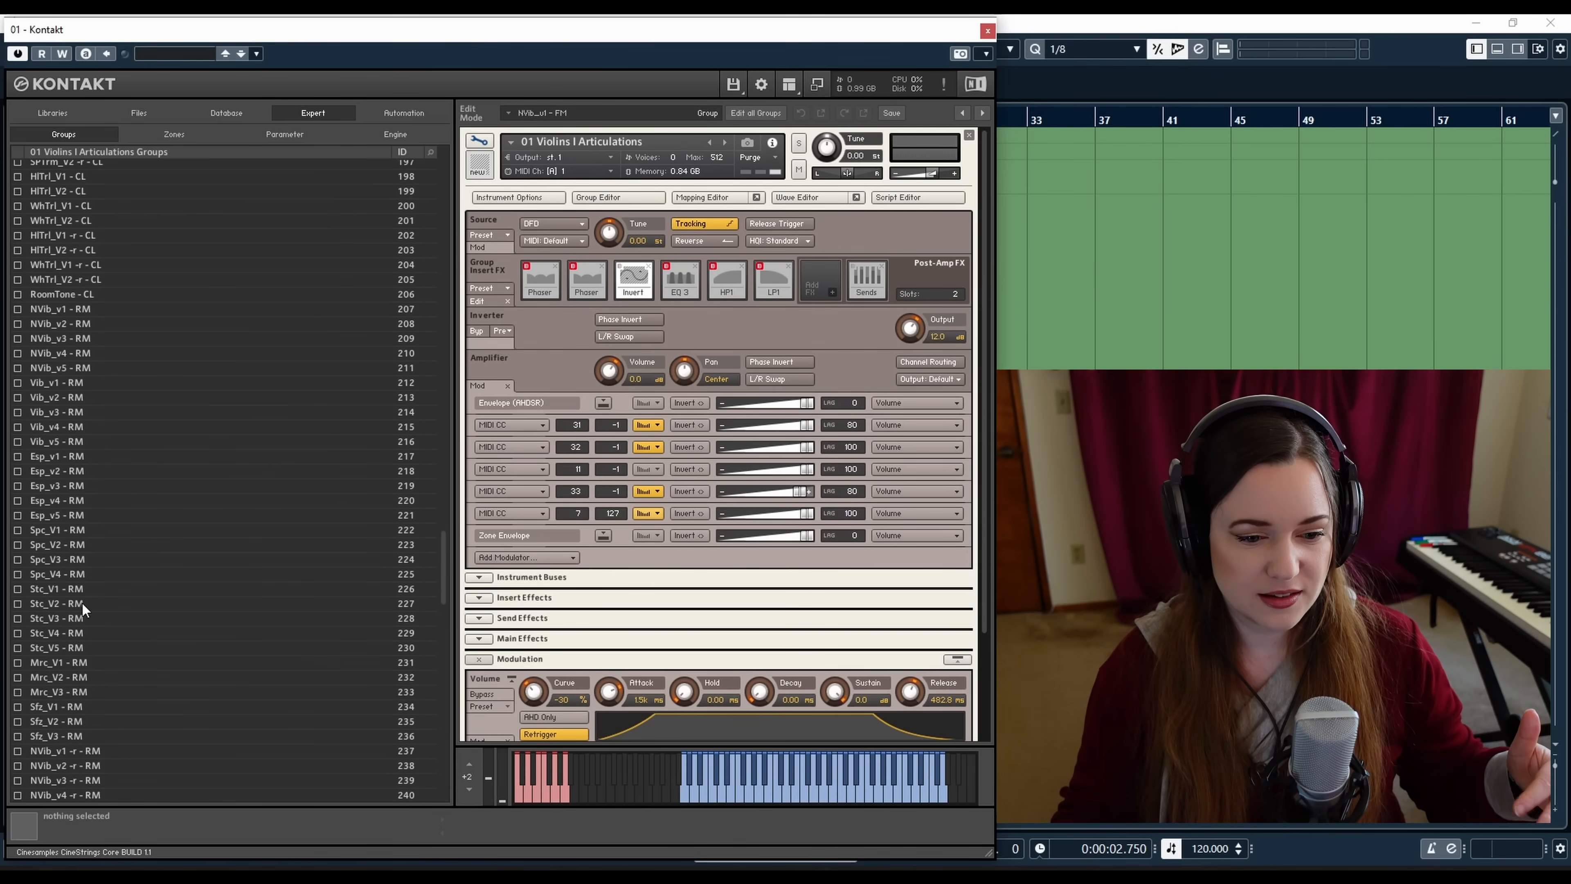
{"action": "scroll", "coordinate": [92, 638], "scroll_direction": "down", "scroll_amount": 11}
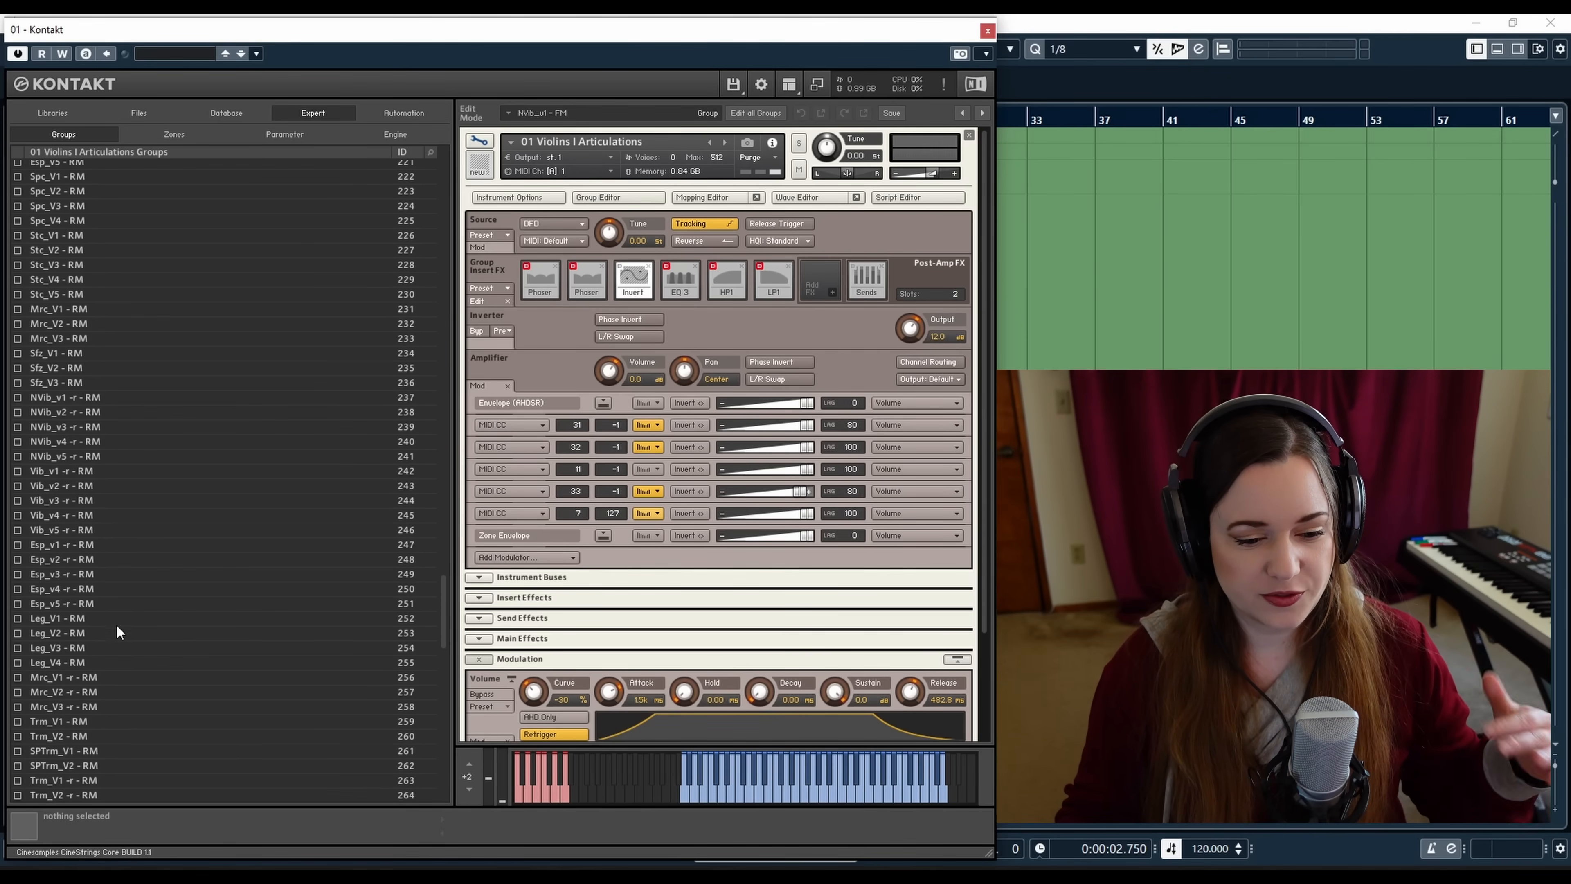
{"action": "scroll", "coordinate": [120, 631], "scroll_direction": "down", "scroll_amount": 10}
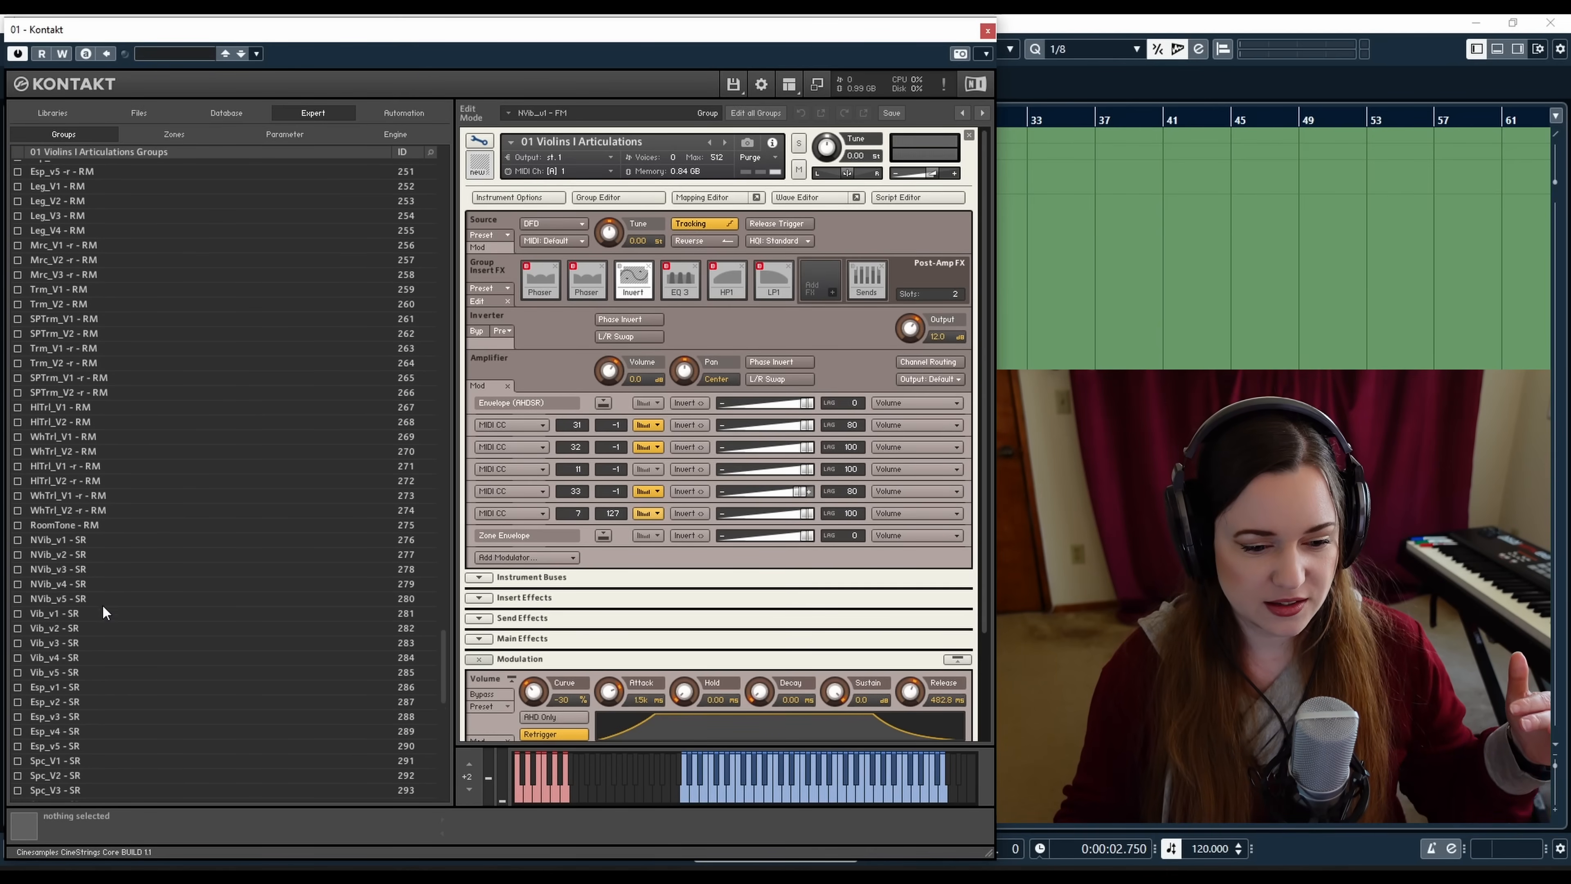
{"action": "scroll", "coordinate": [105, 628], "scroll_direction": "down", "scroll_amount": 6}
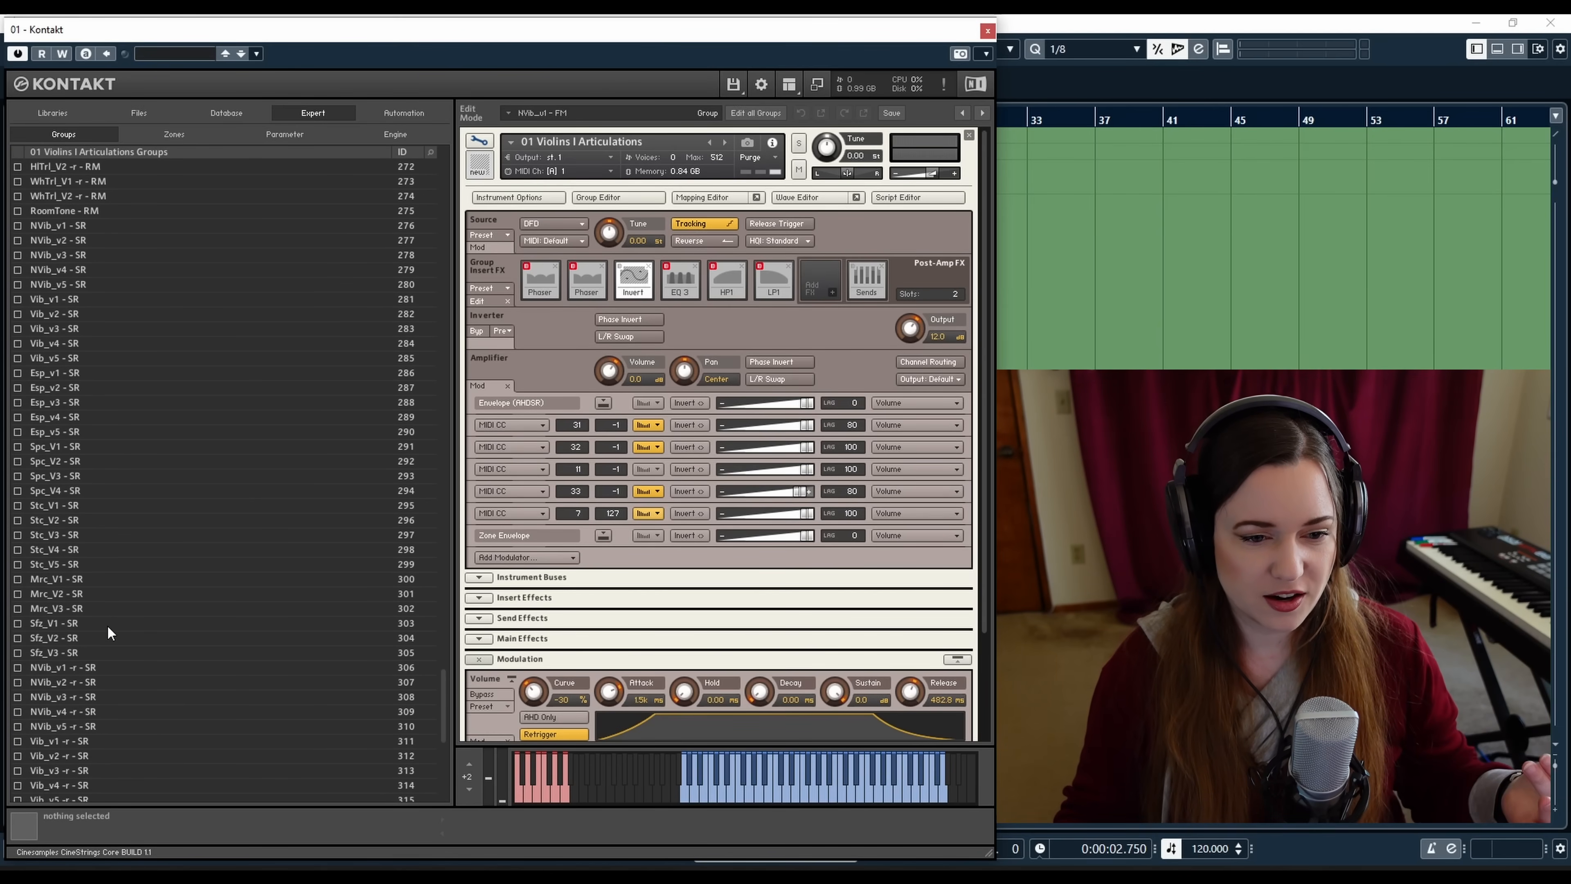
{"action": "scroll", "coordinate": [109, 627], "scroll_direction": "down", "scroll_amount": 7}
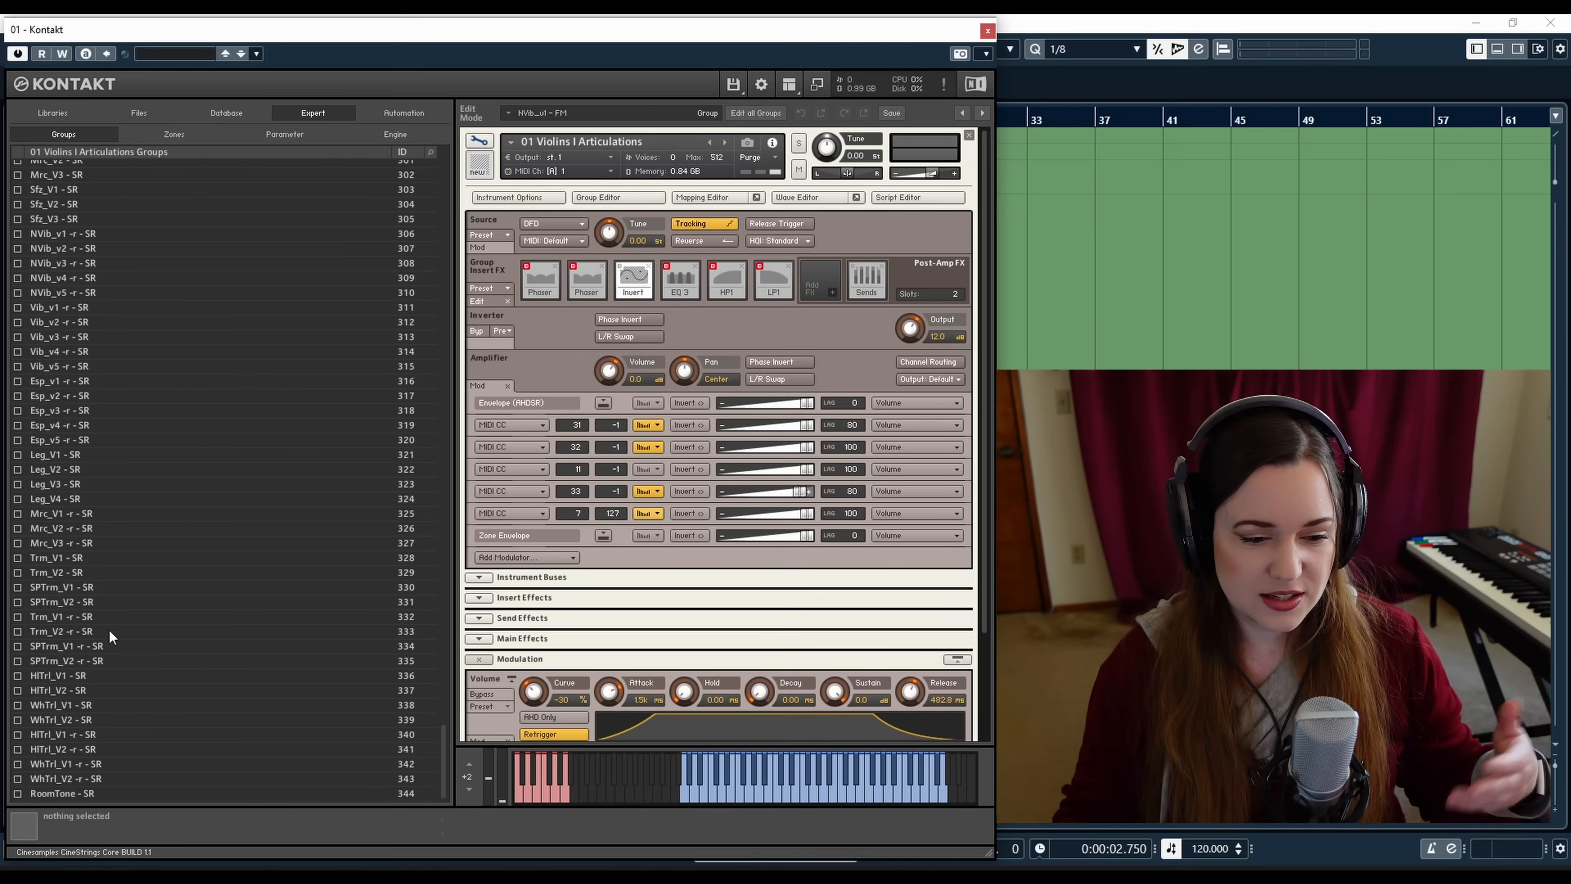
{"action": "left_click_drag", "start_coordinate": [442, 722], "coordinate": [442, 156]}
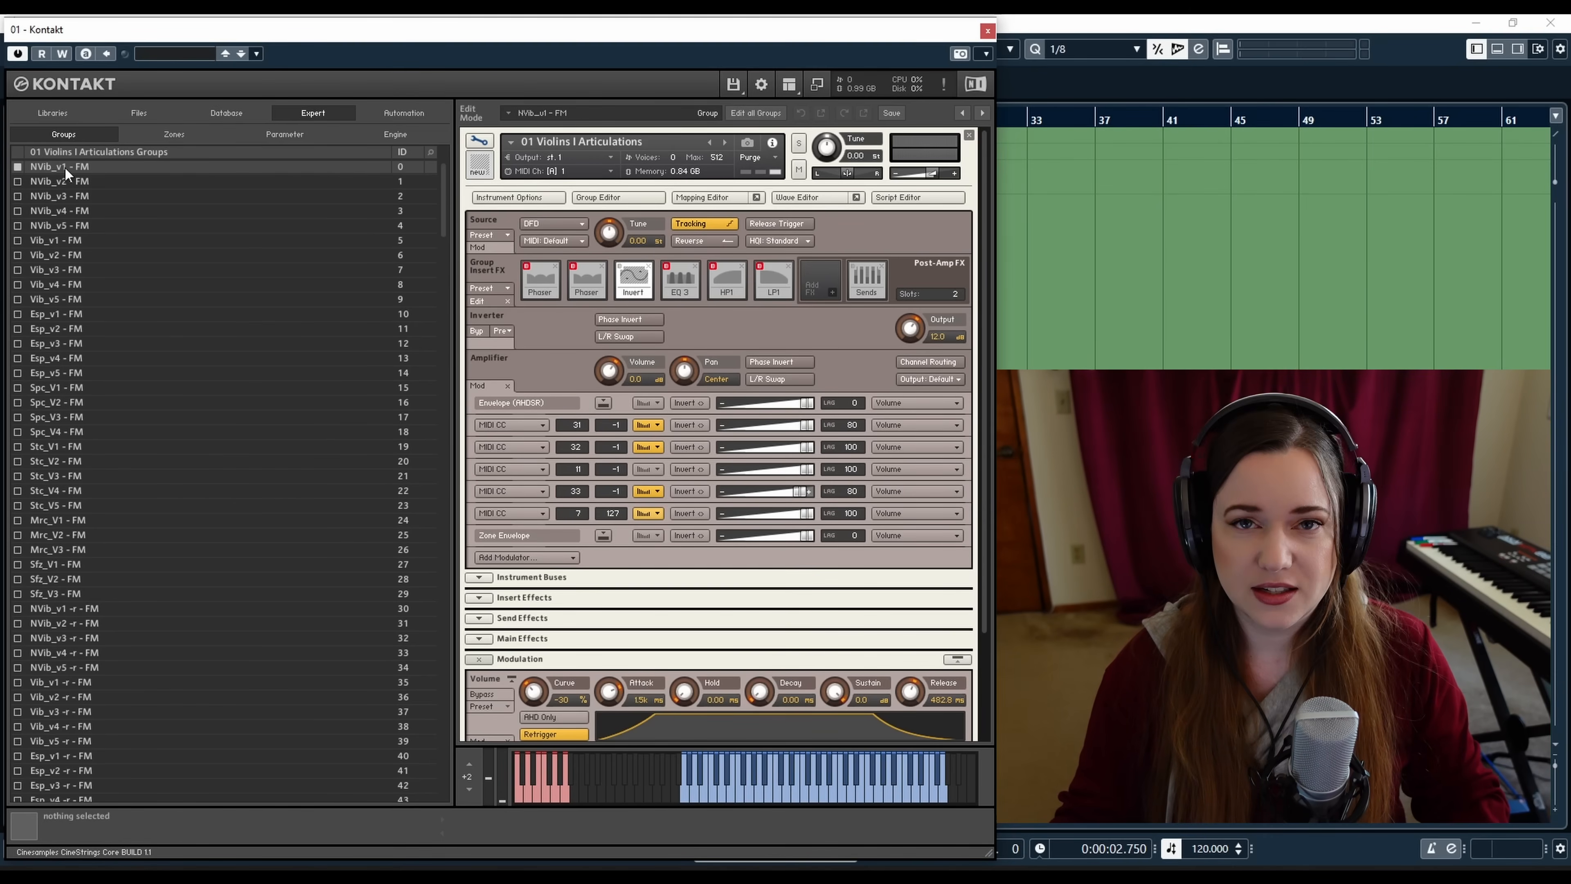
Select the NVib_v5 - FM and NVib_v1 - FM groups and browse the group list again to compare their settings
{"action": "left_click", "coordinate": [64, 227]}
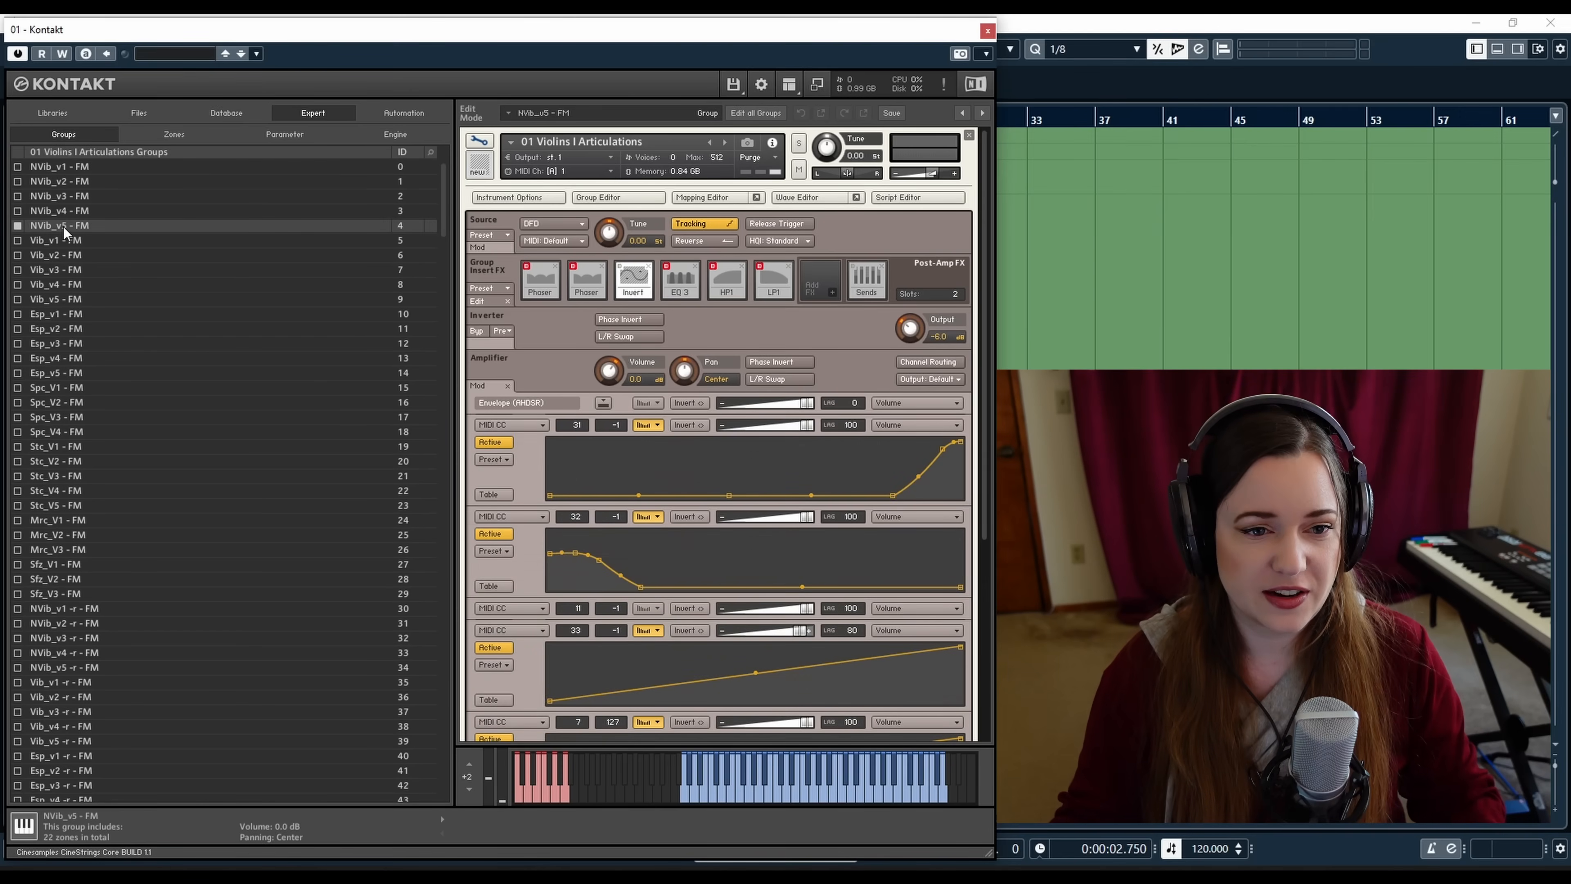
{"action": "left_click", "coordinate": [69, 165]}
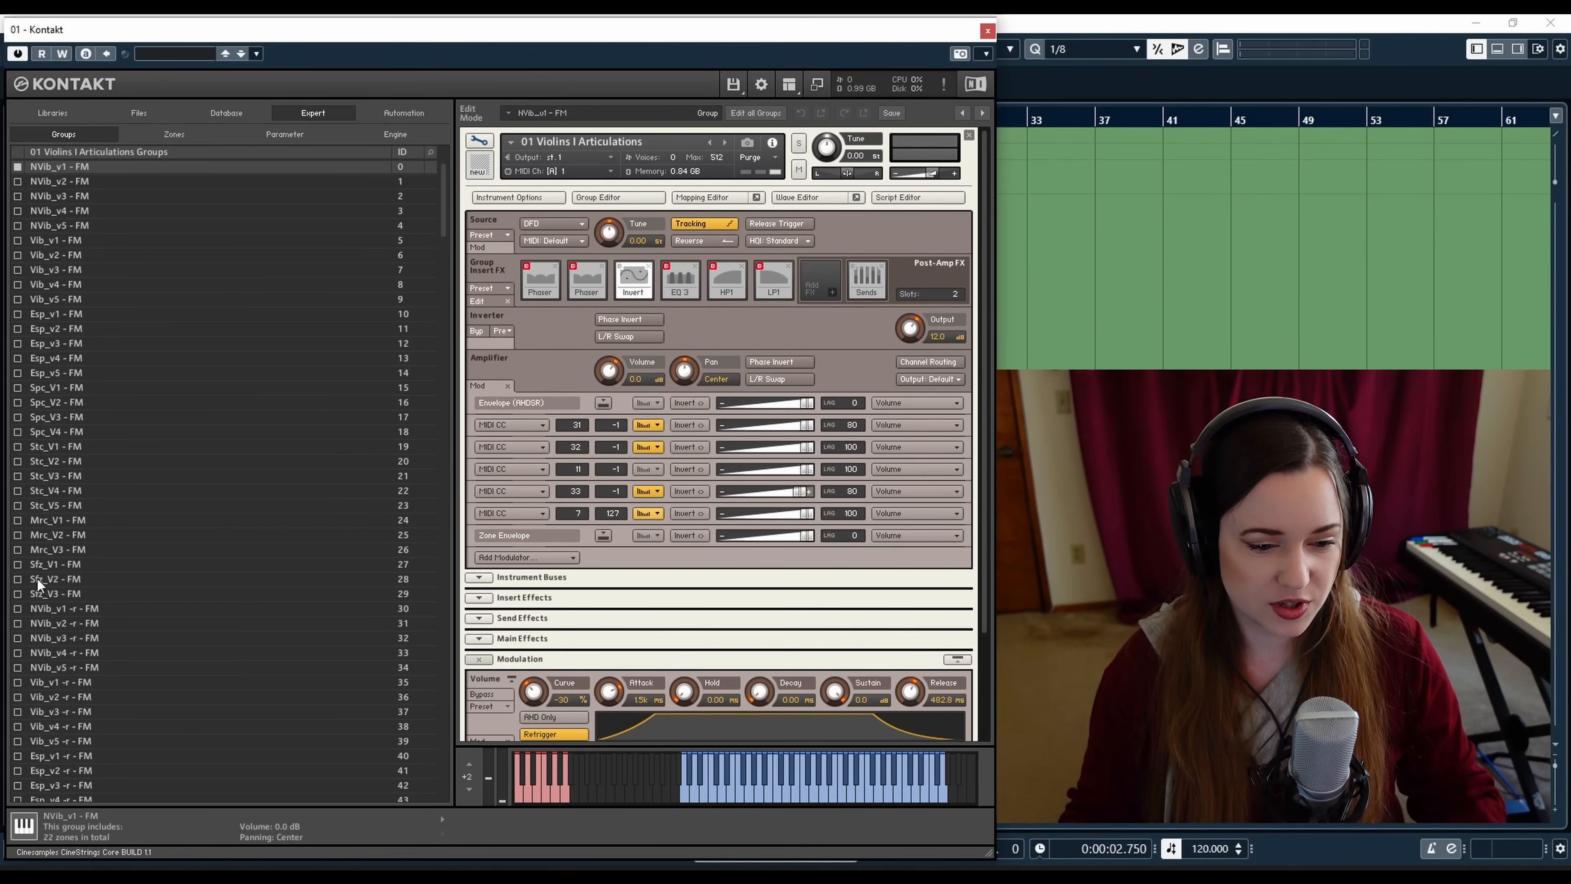
{"action": "scroll", "coordinate": [37, 601], "scroll_direction": "down", "scroll_amount": 4}
{"action": "scroll", "coordinate": [38, 599], "scroll_direction": "down", "scroll_amount": 2}
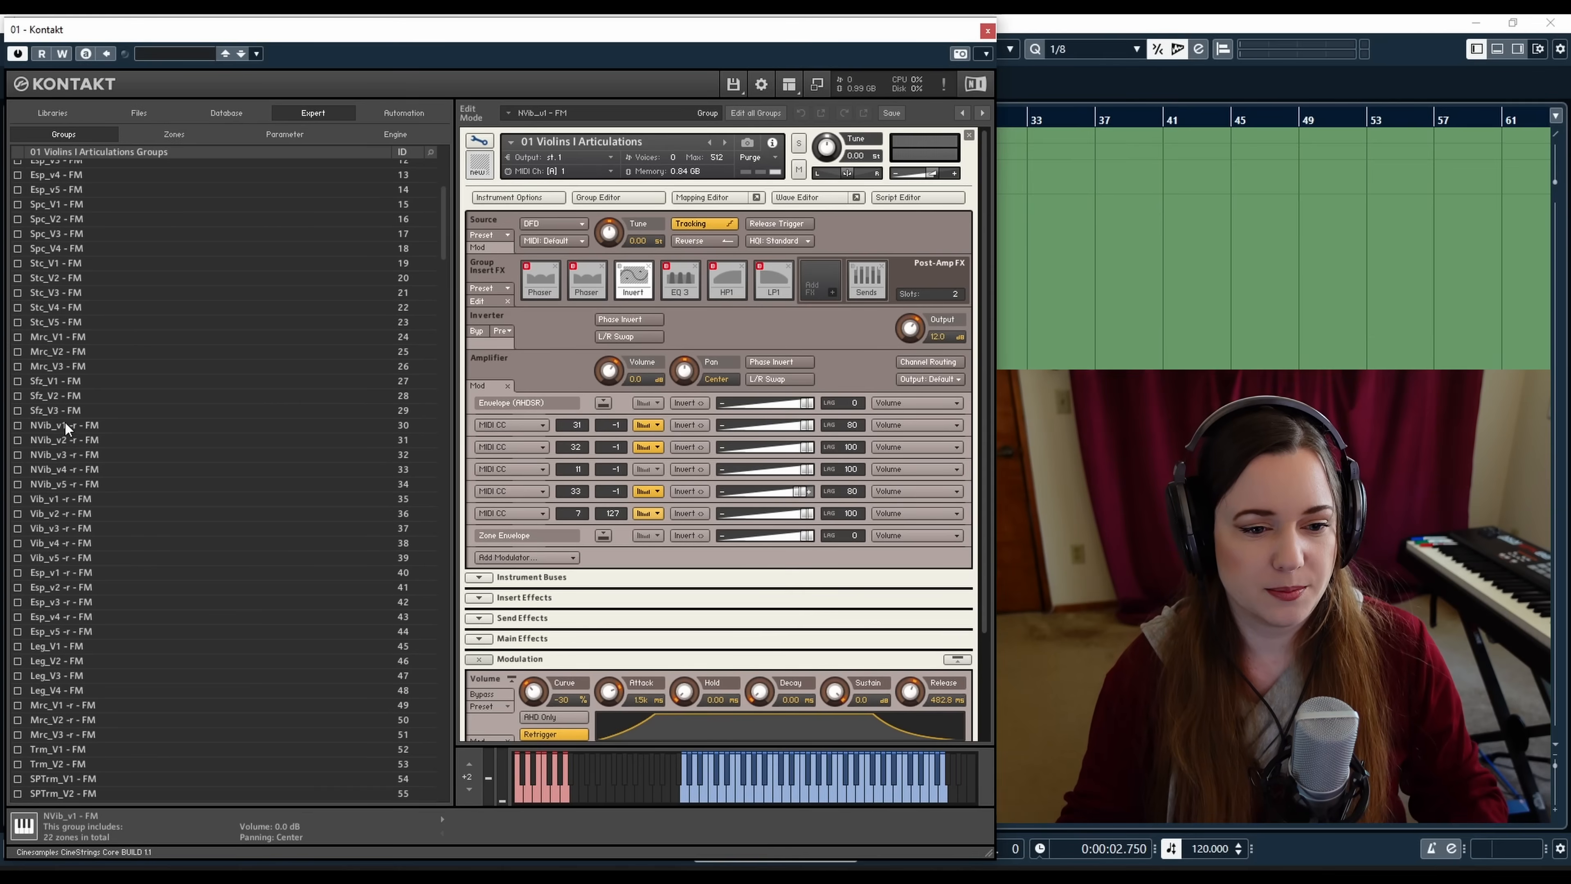
{"action": "scroll", "coordinate": [65, 425], "scroll_direction": "up", "scroll_amount": 5}
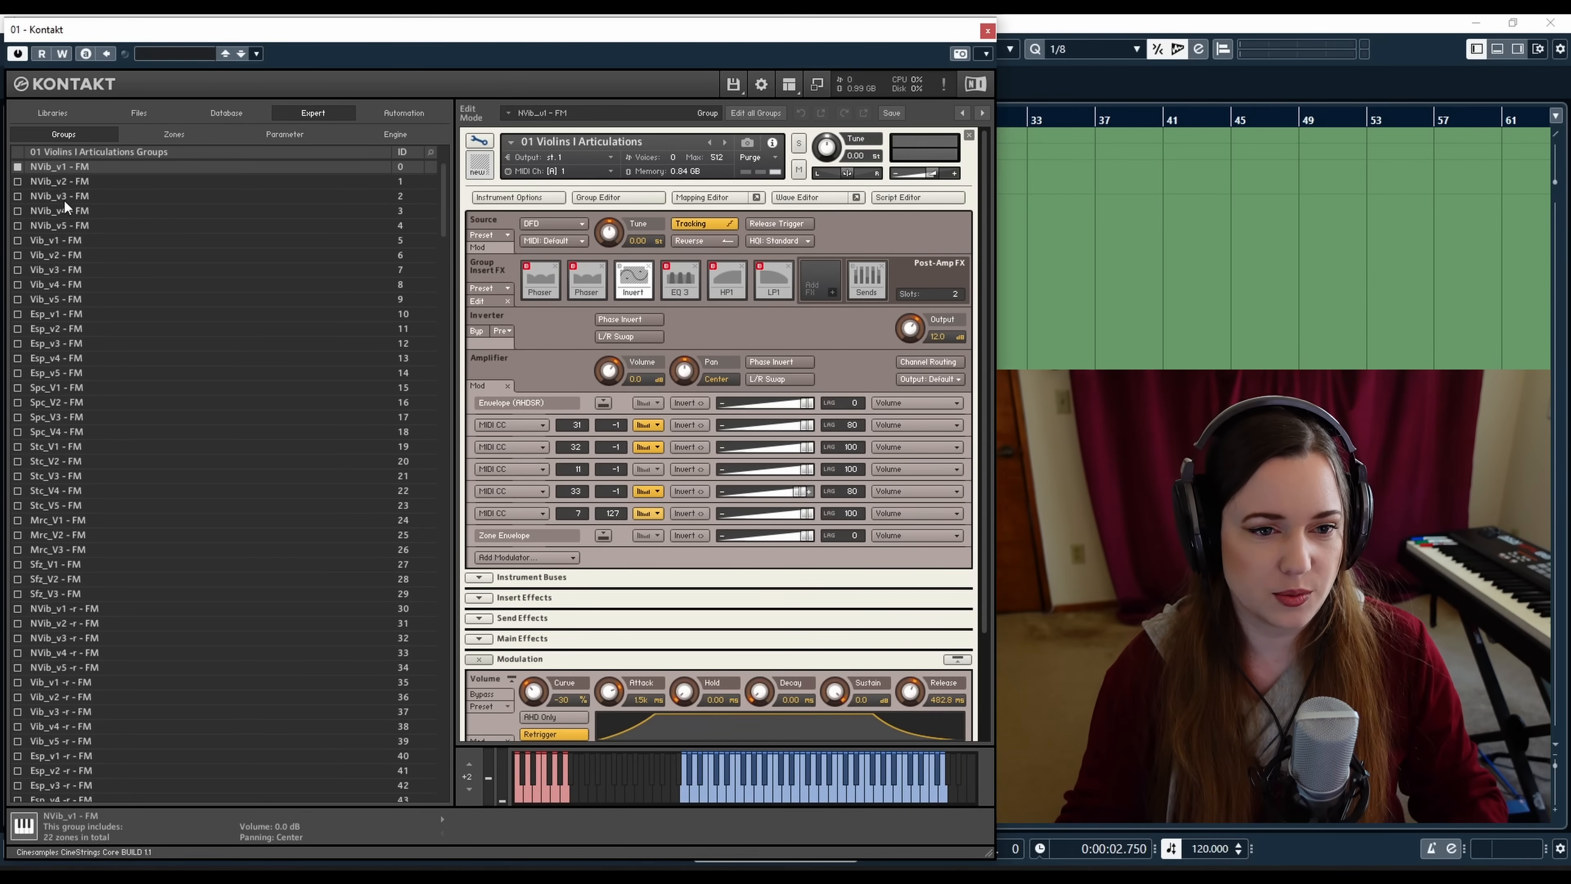
{"action": "scroll", "coordinate": [127, 580], "scroll_direction": "down", "scroll_amount": 4}
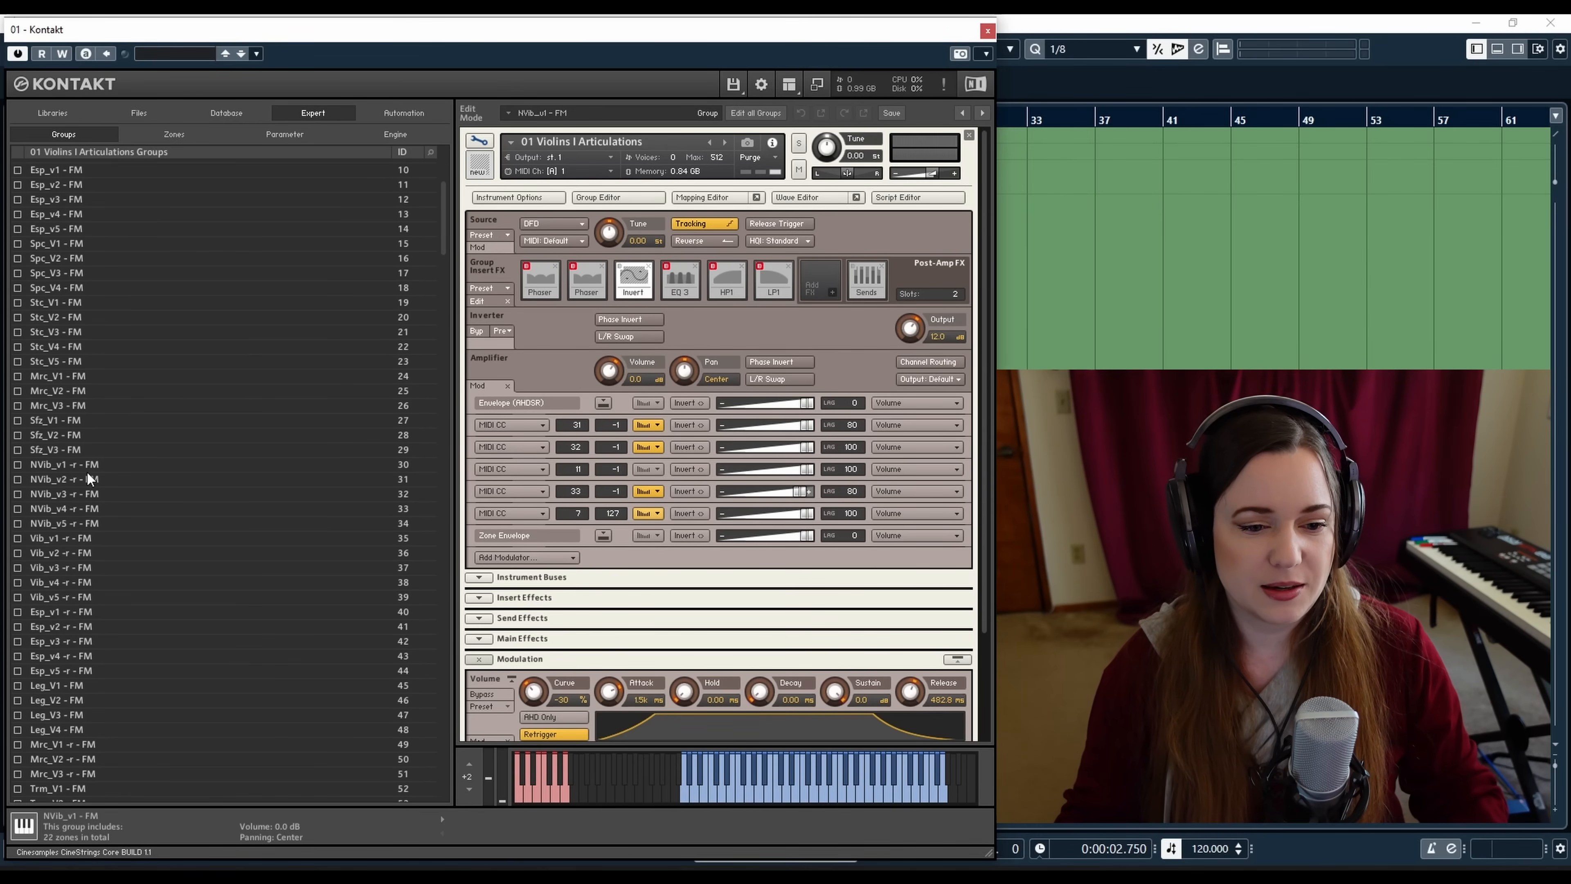
{"action": "scroll", "coordinate": [87, 473], "scroll_direction": "down", "scroll_amount": 5}
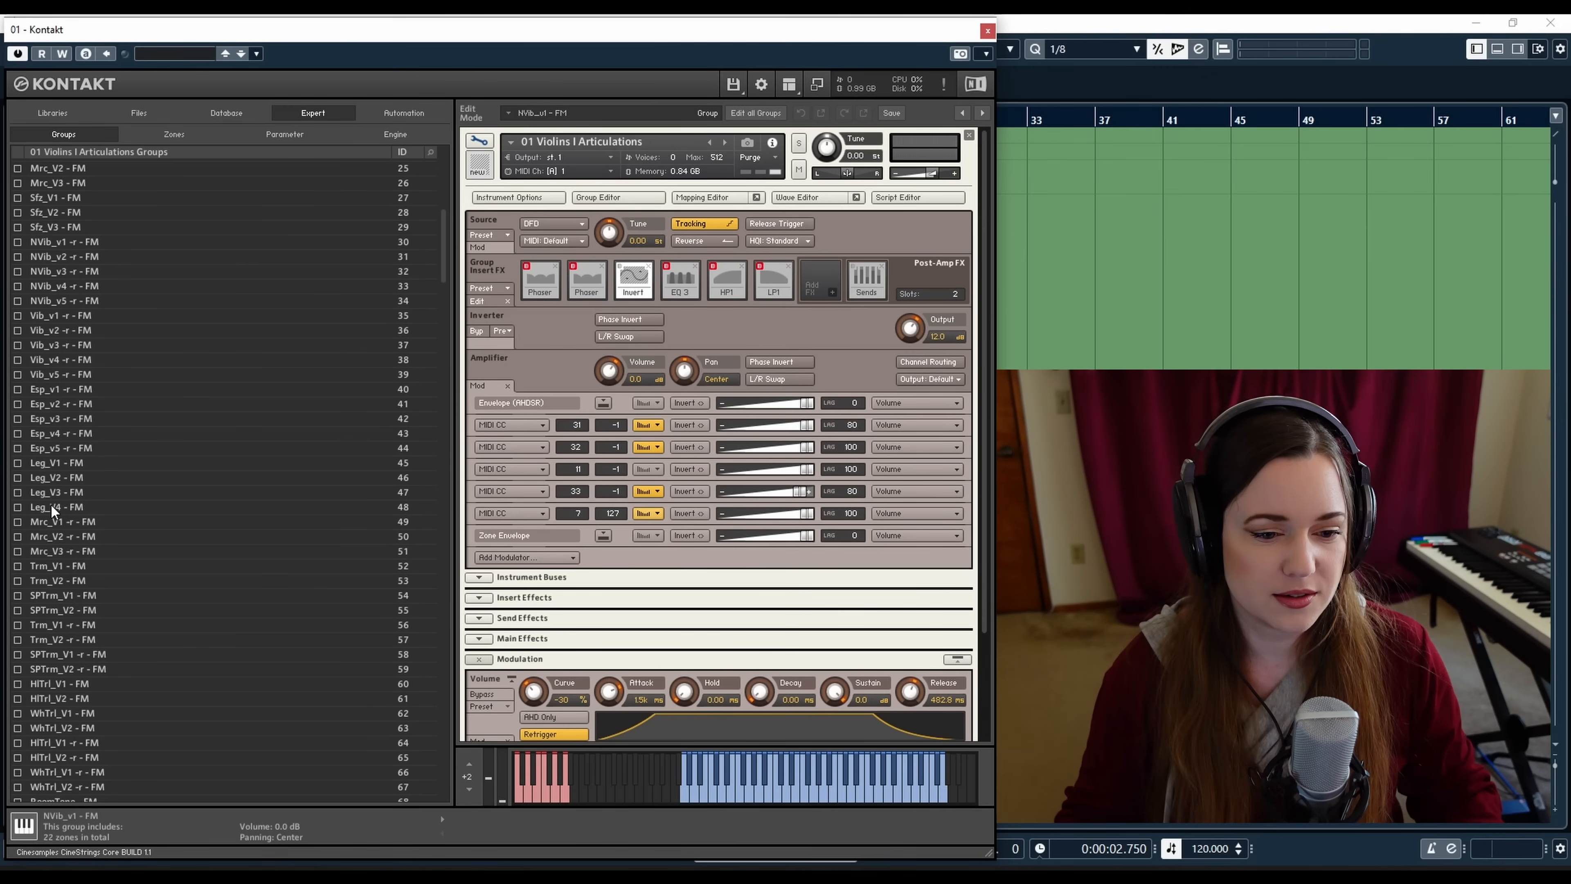
{"action": "scroll", "coordinate": [50, 505], "scroll_direction": "down", "scroll_amount": 2}
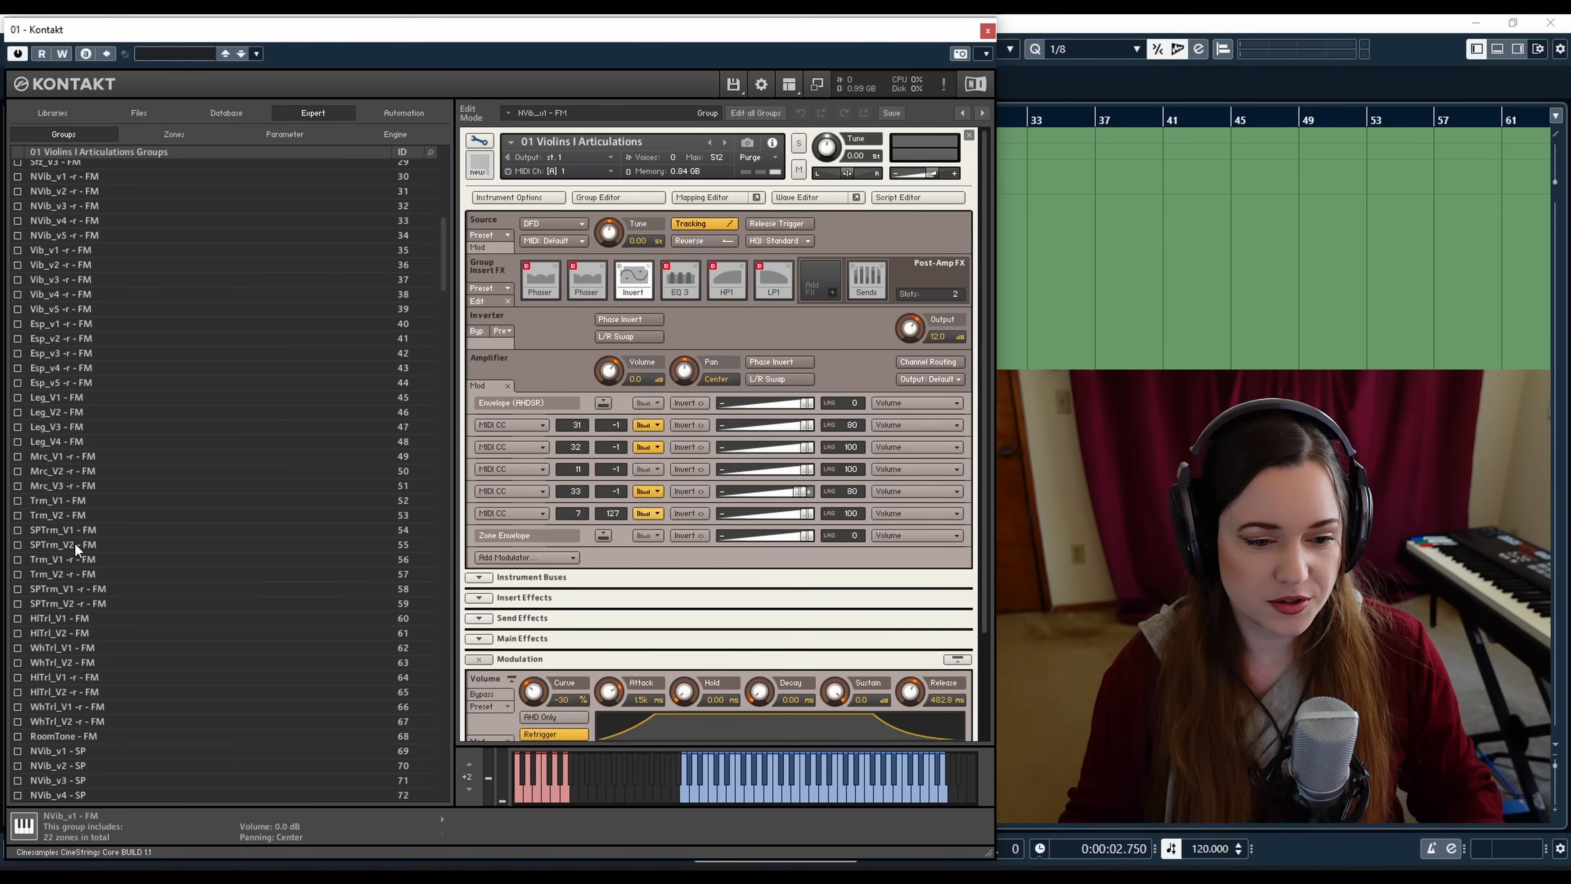
{"action": "scroll", "coordinate": [73, 545], "scroll_direction": "down", "scroll_amount": 1}
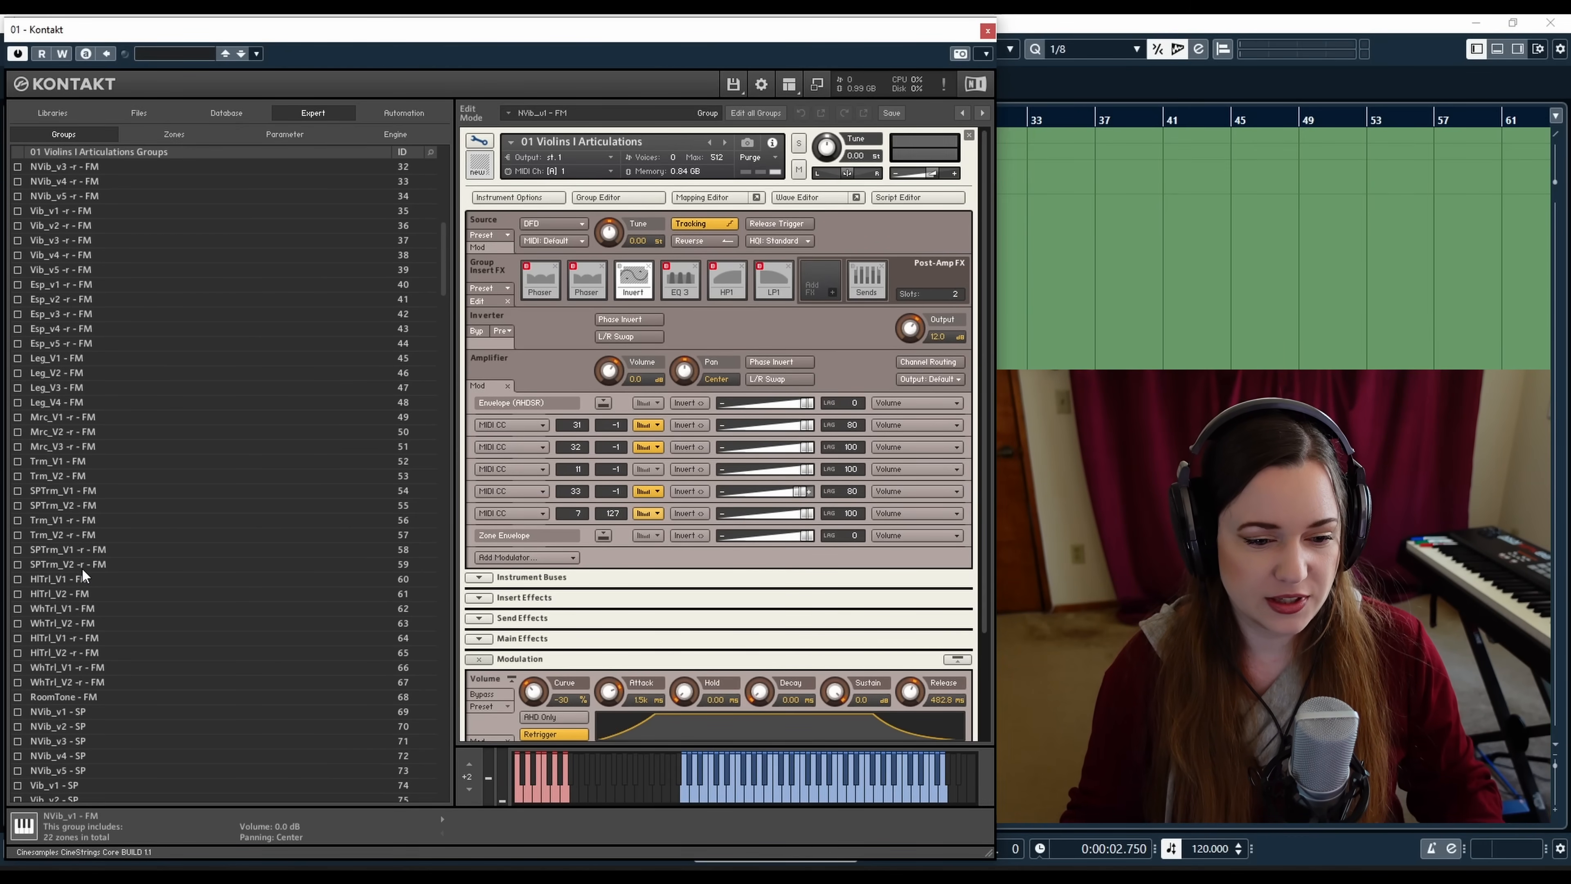
{"action": "scroll", "coordinate": [85, 561], "scroll_direction": "down", "scroll_amount": 4}
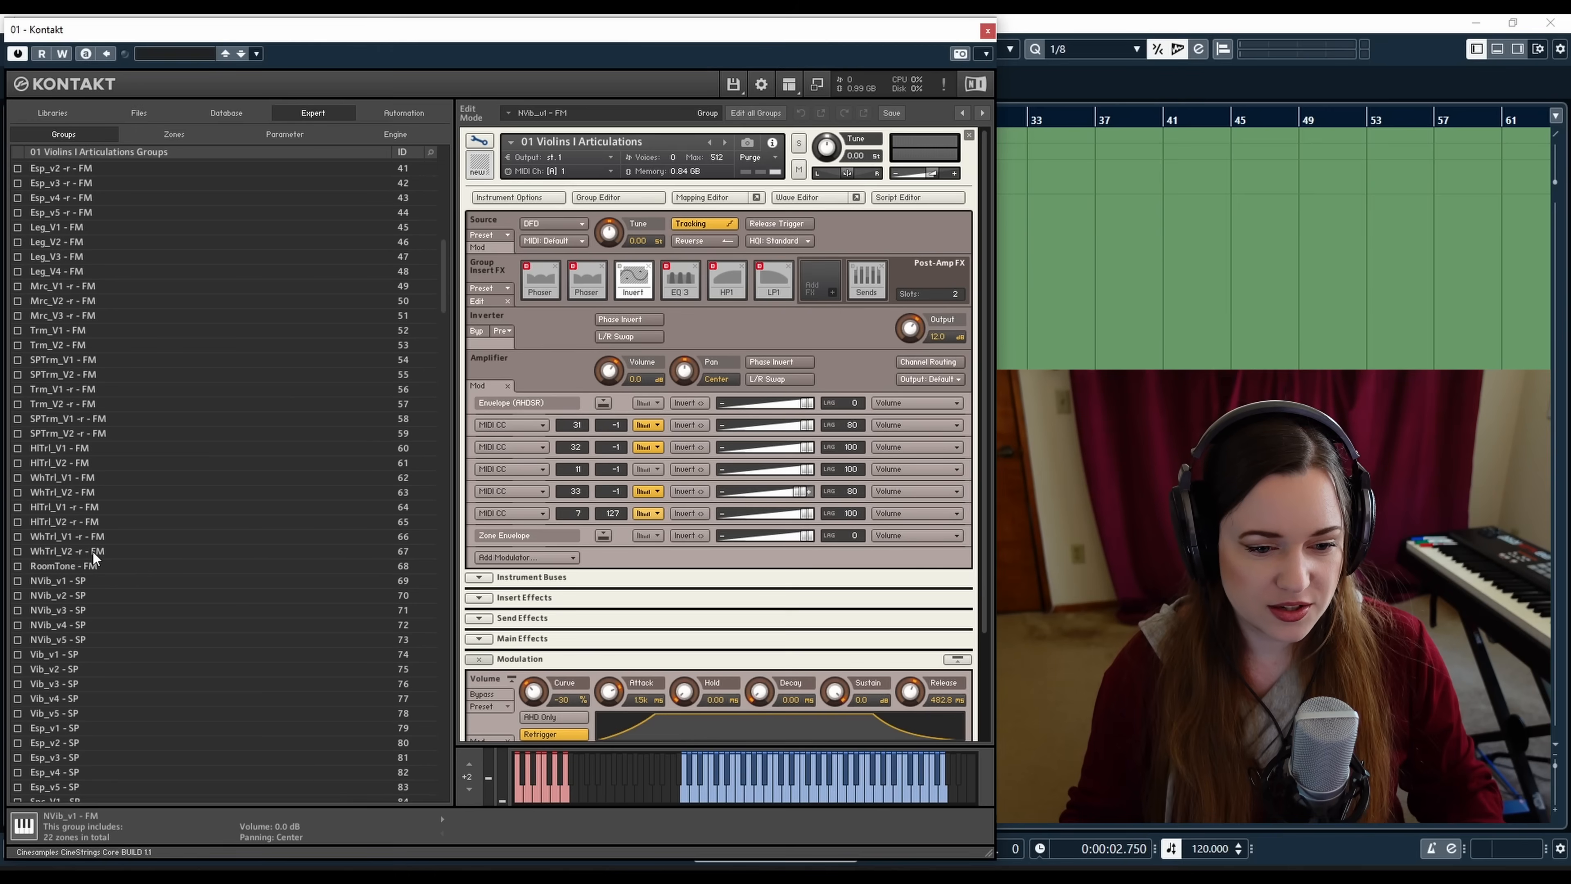
{"action": "scroll", "coordinate": [96, 555], "scroll_direction": "down", "scroll_amount": 1}
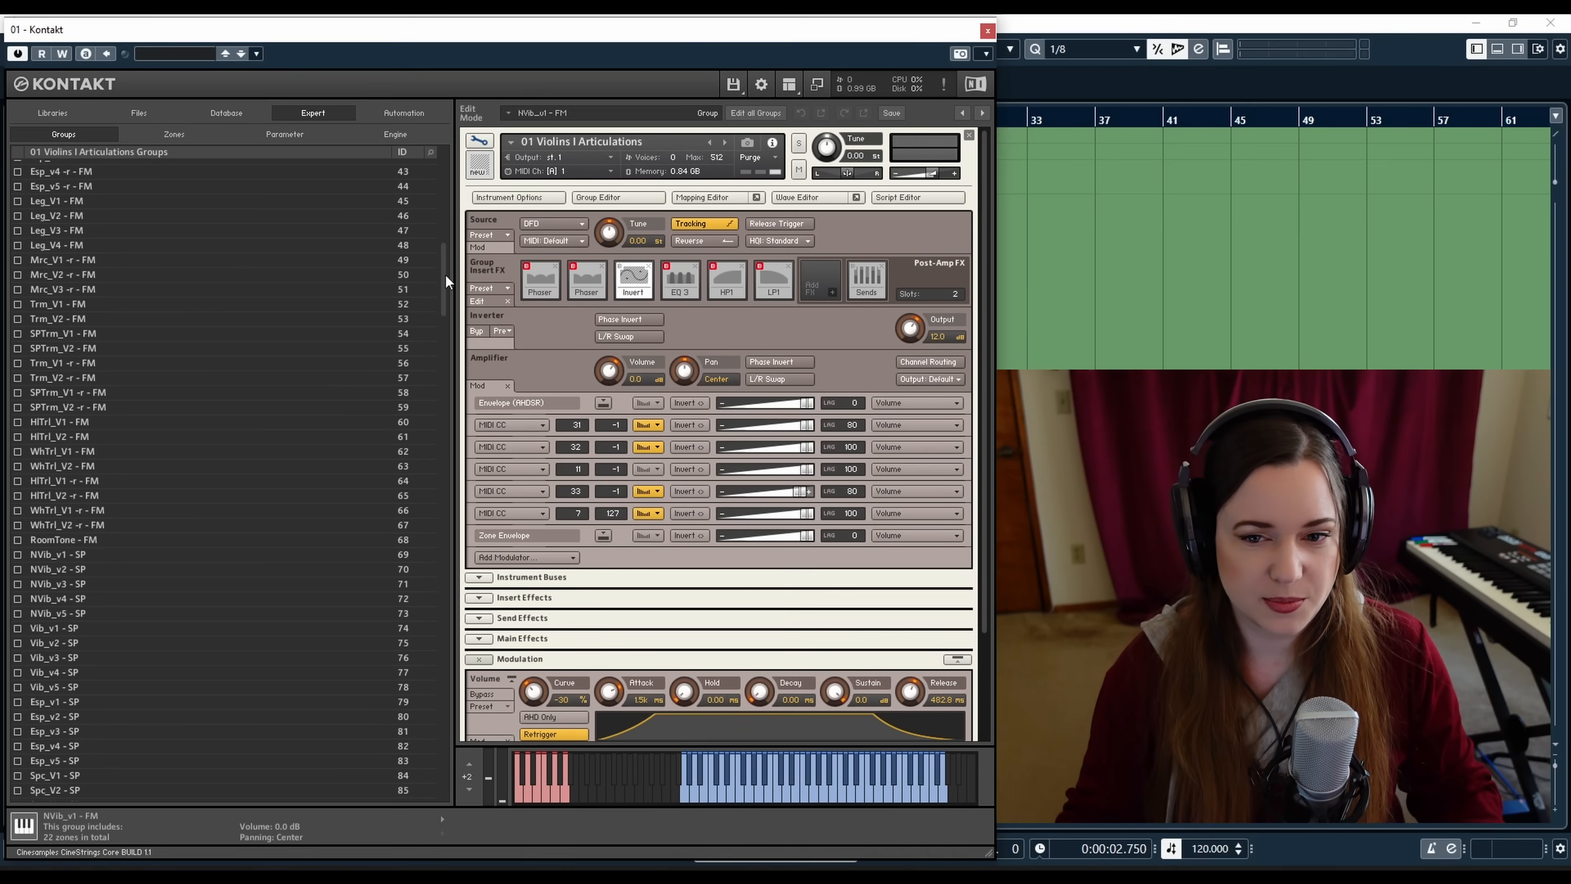
{"action": "left_click_drag", "start_coordinate": [443, 272], "coordinate": [447, 158]}
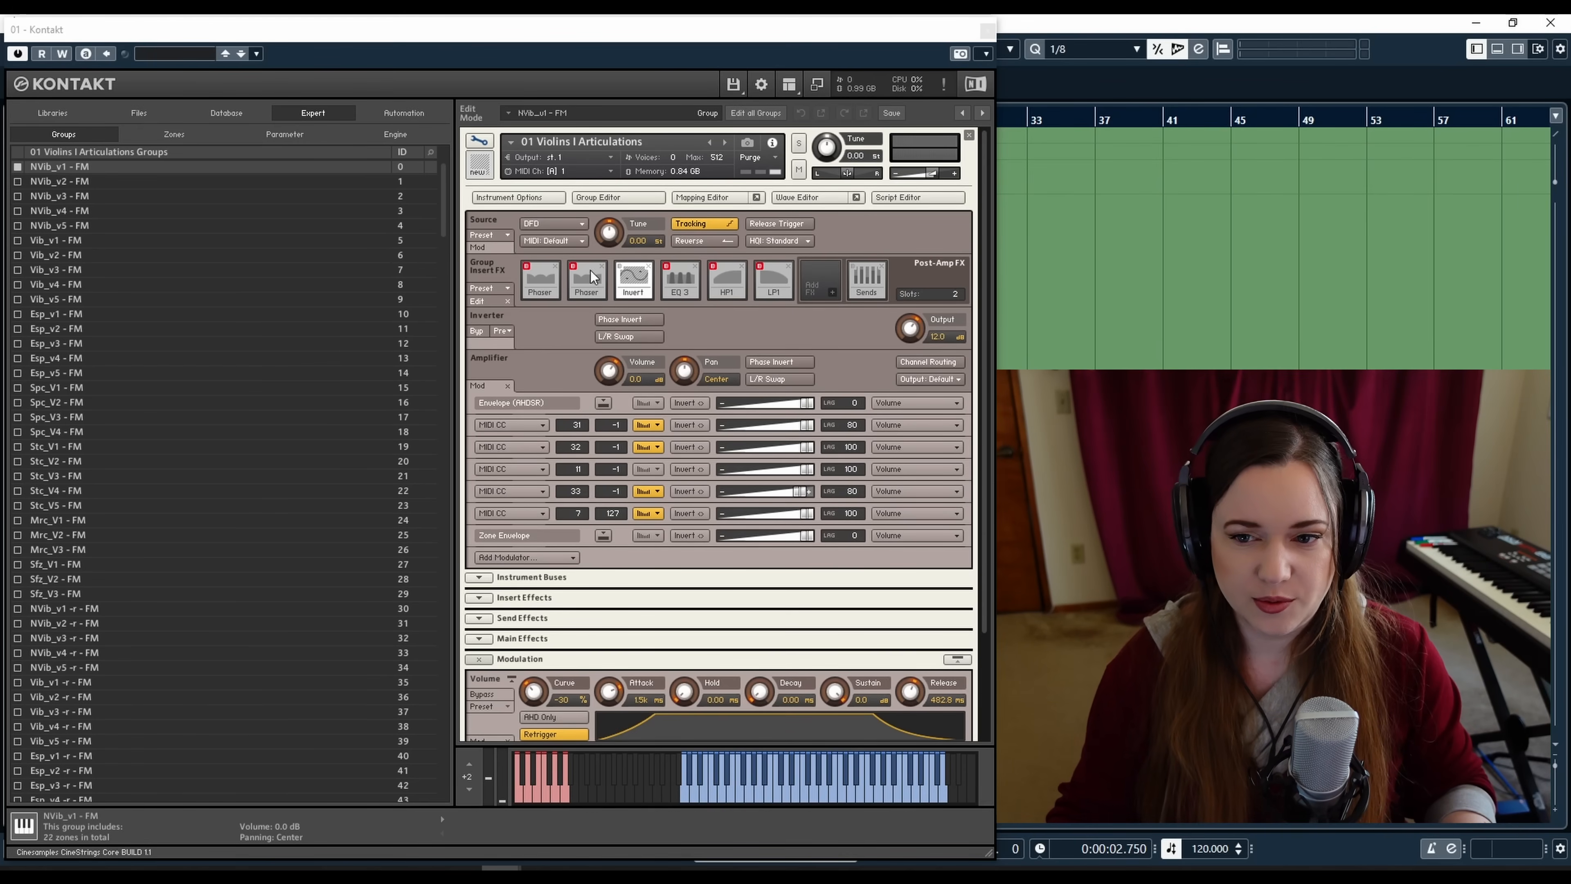
Inspect the amplifier's MIDI CC modulation rows and the options of the Add Modulator menu without adding one
{"action": "scroll", "coordinate": [815, 325], "scroll_direction": "down", "scroll_amount": 3}
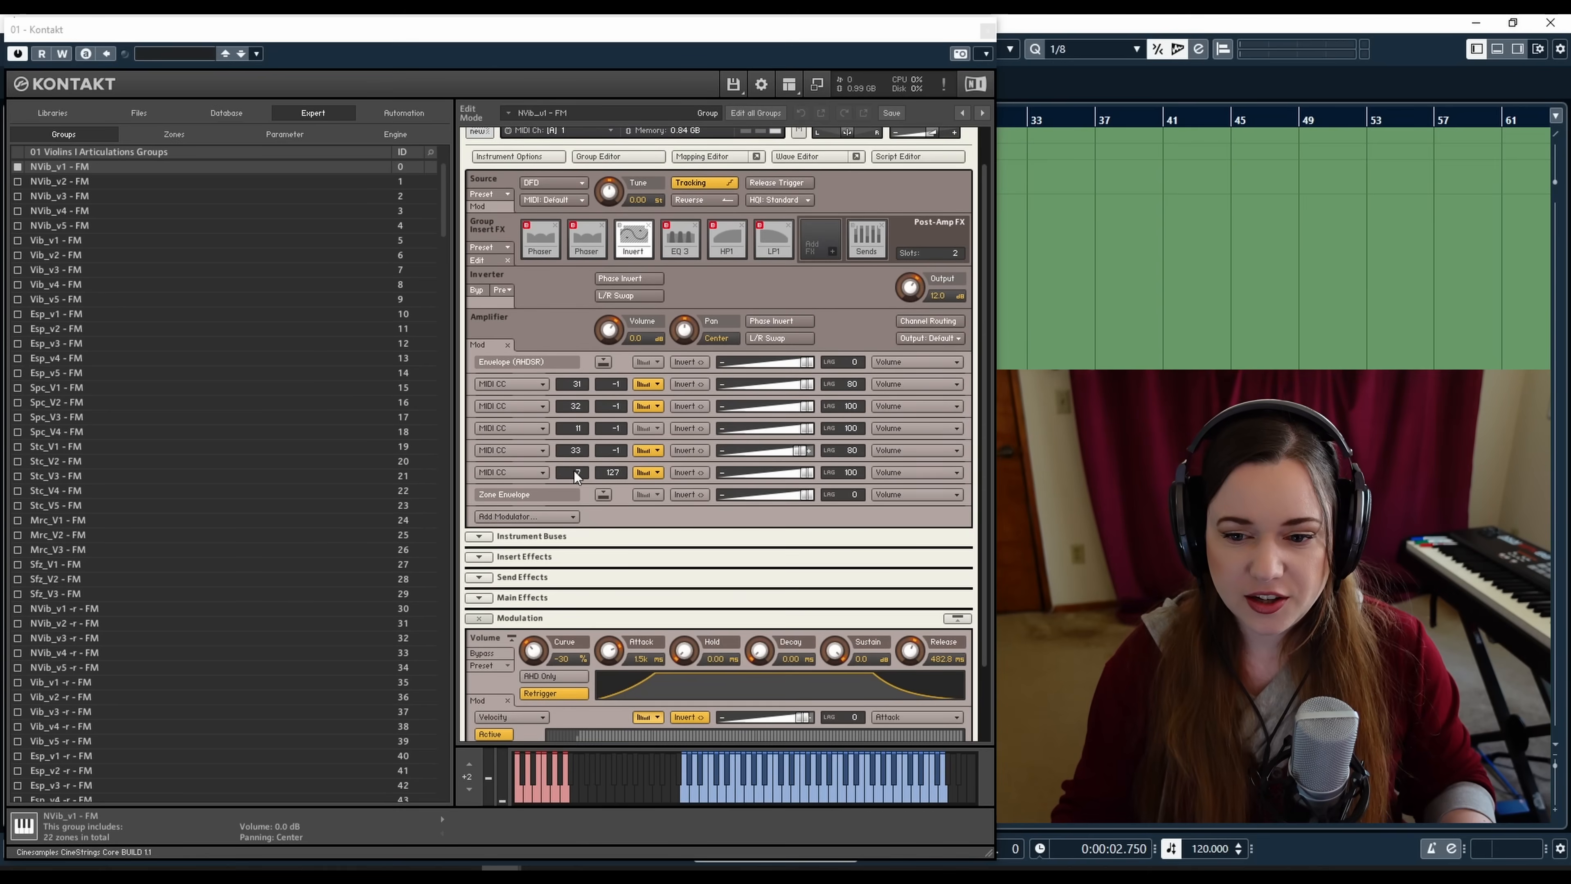
{"action": "left_click", "coordinate": [573, 430]}
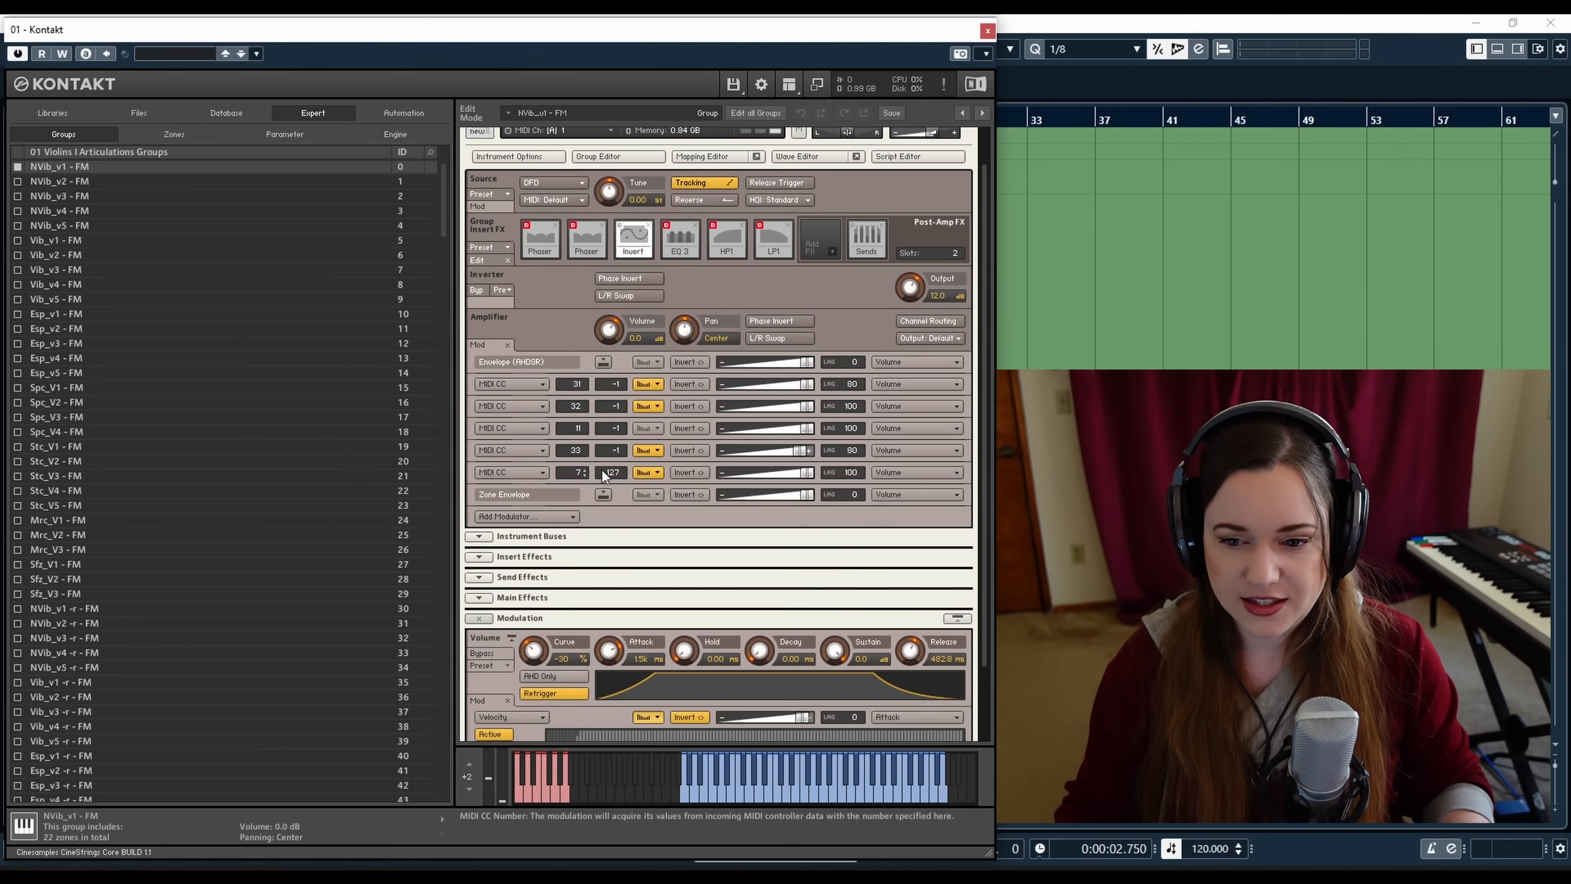
{"action": "left_click", "coordinate": [571, 517]}
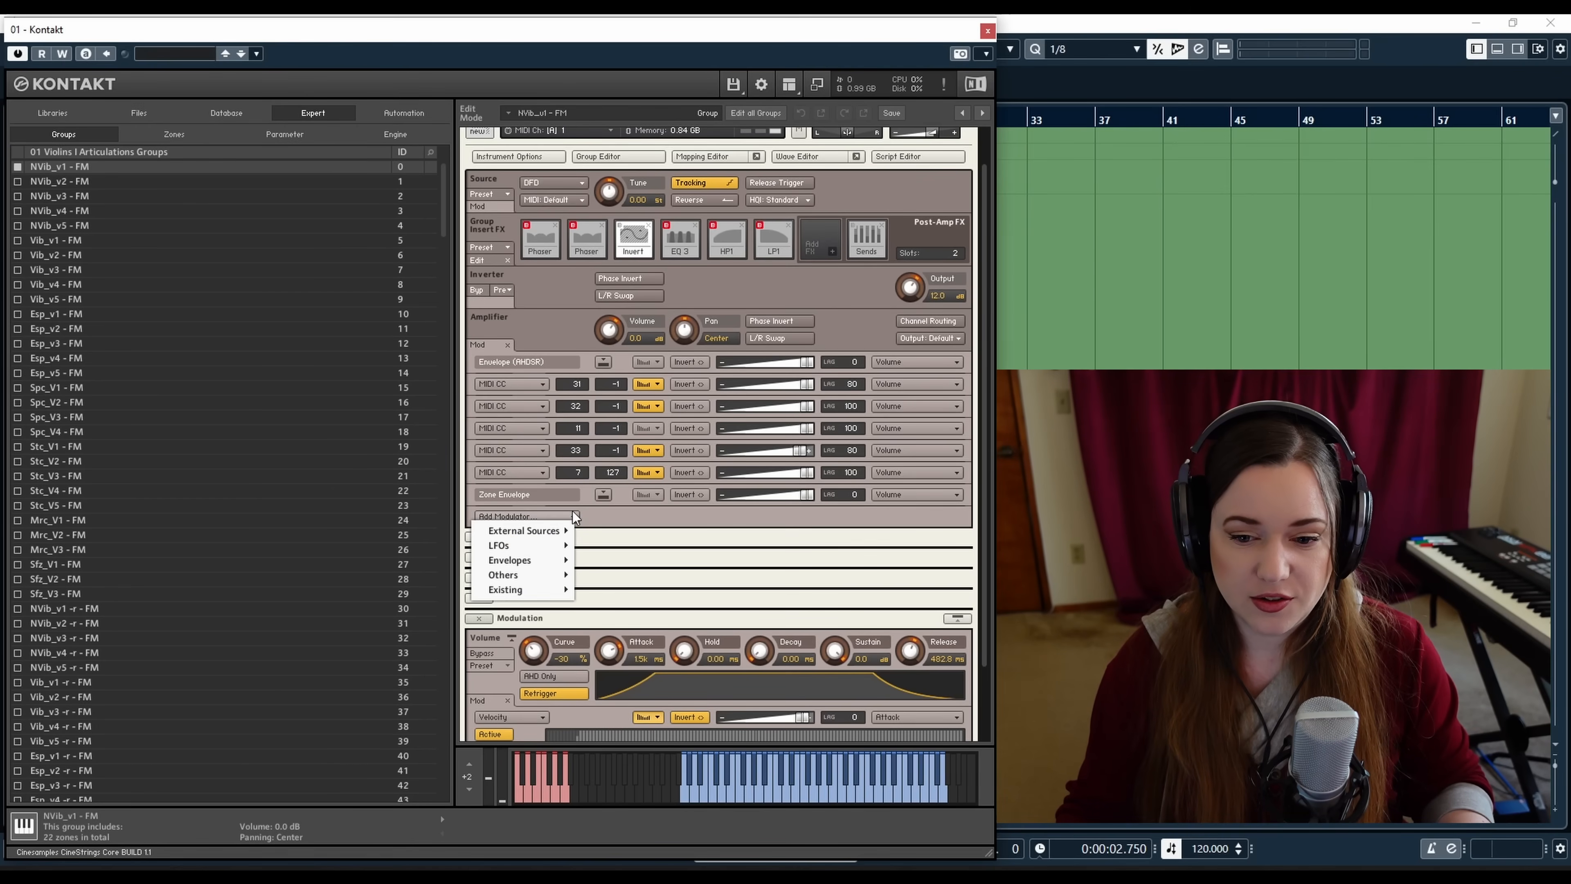
{"action": "left_click", "coordinate": [519, 519]}
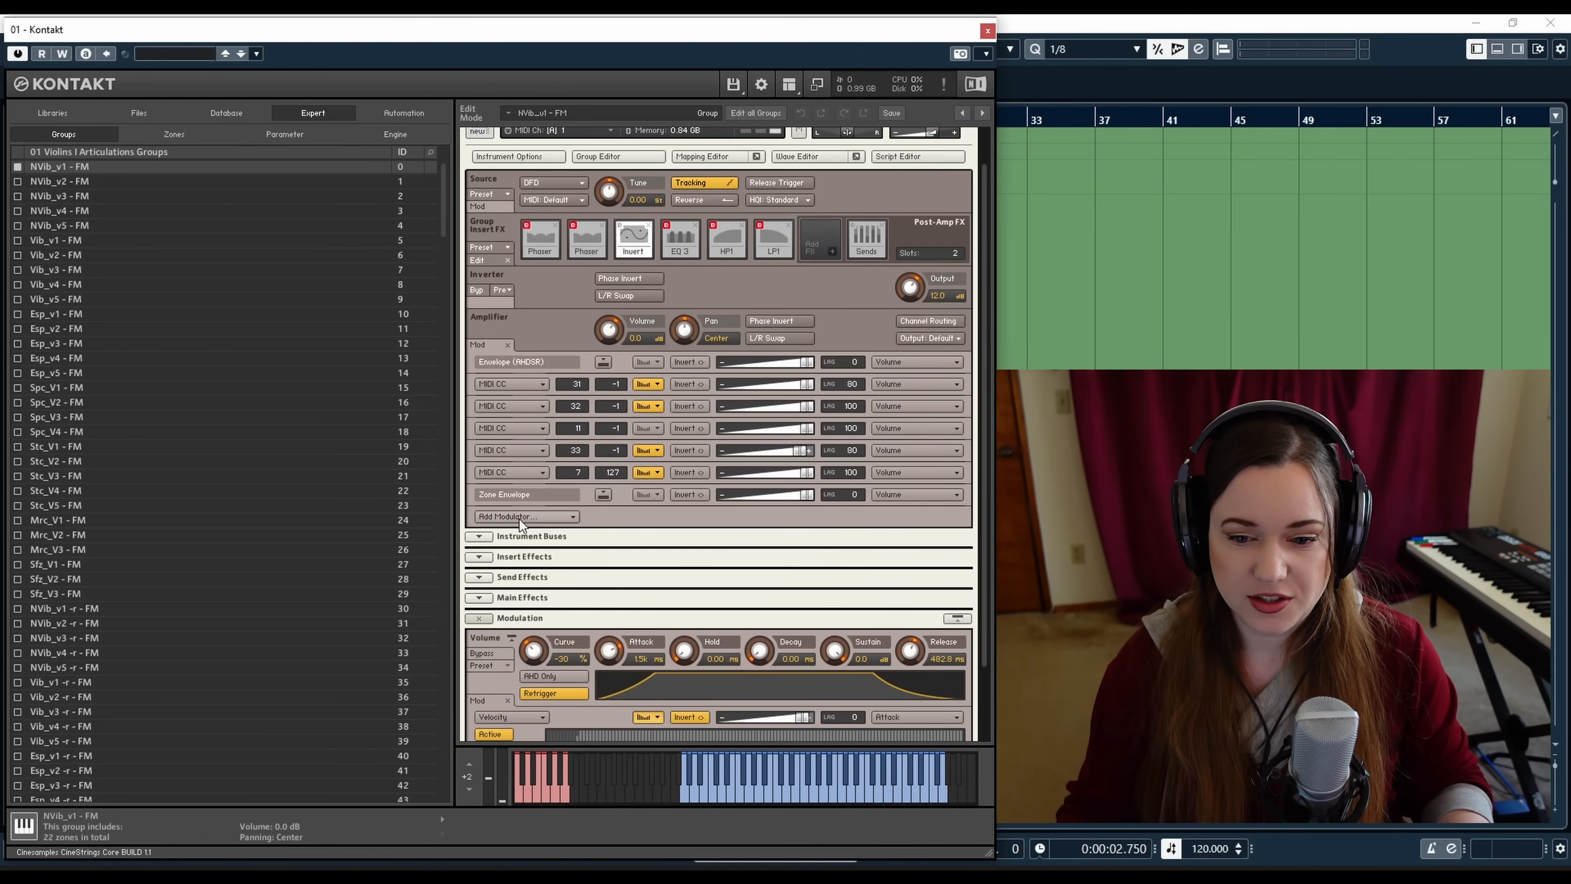
Browse the Add Modulator menu's external sources, then open and close the shaper tables of the first two MIDI CC modulation rows
{"action": "left_click", "coordinate": [569, 516]}
{"action": "mouse_move", "coordinate": [532, 529]}
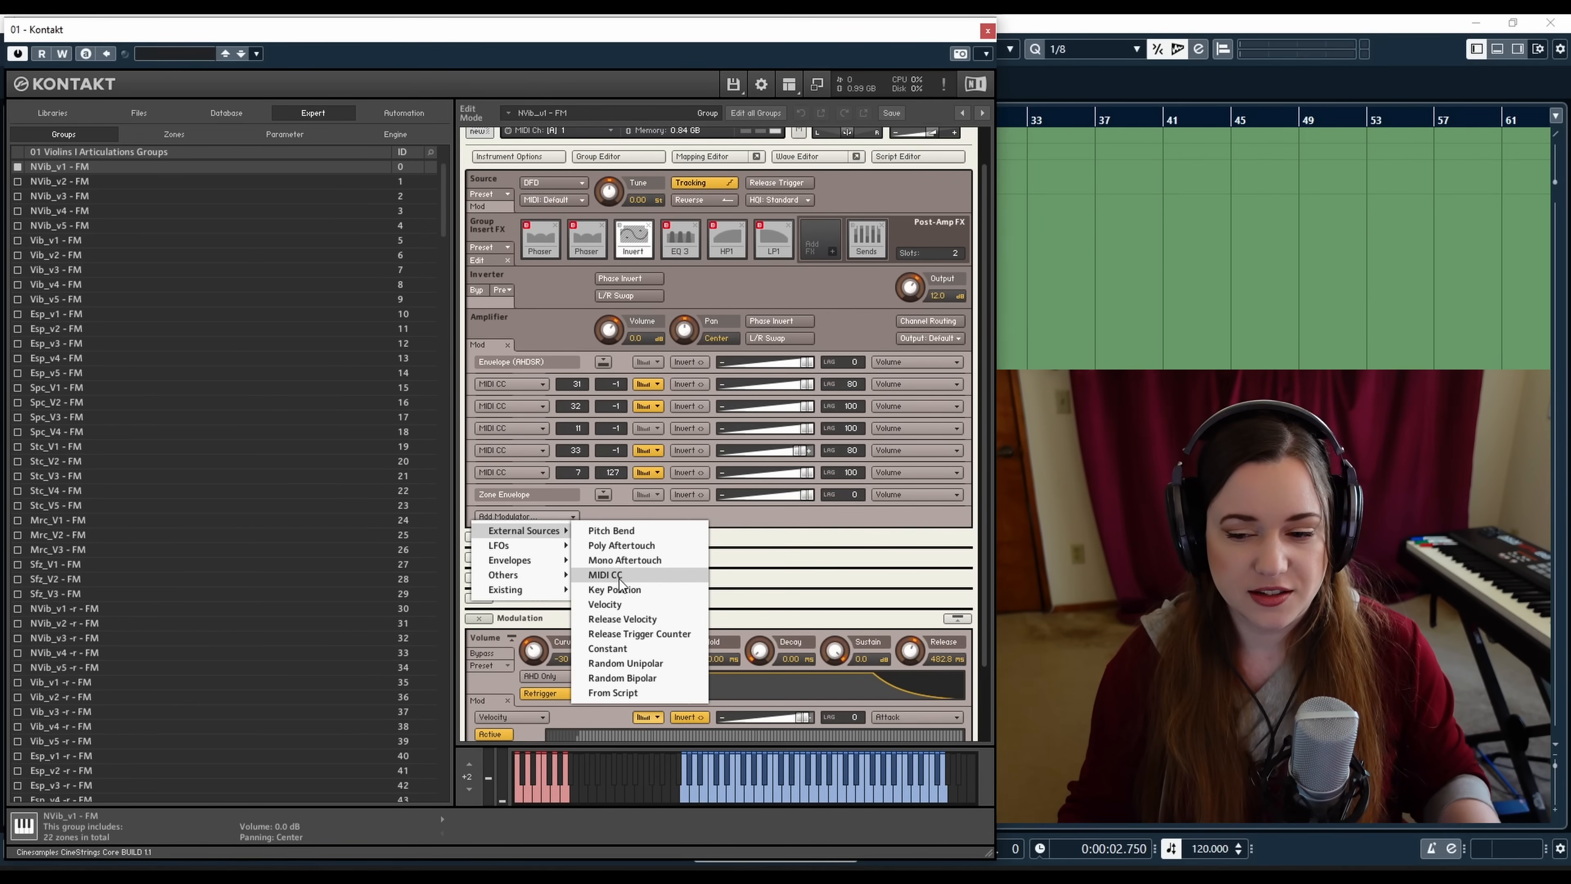
{"action": "left_click", "coordinate": [742, 515]}
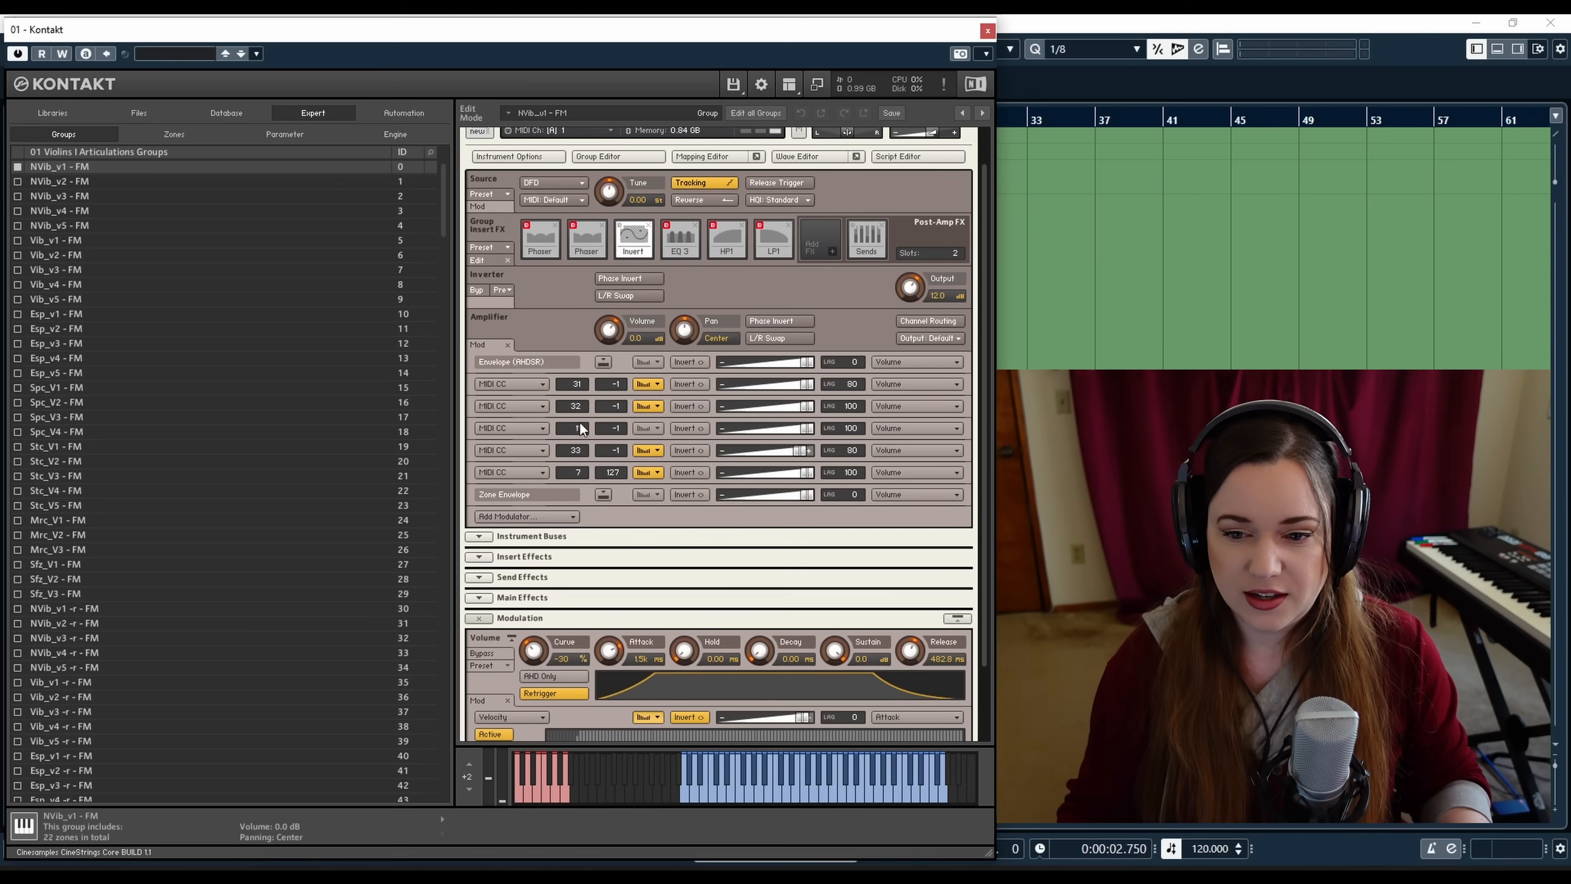
{"action": "left_click", "coordinate": [658, 384]}
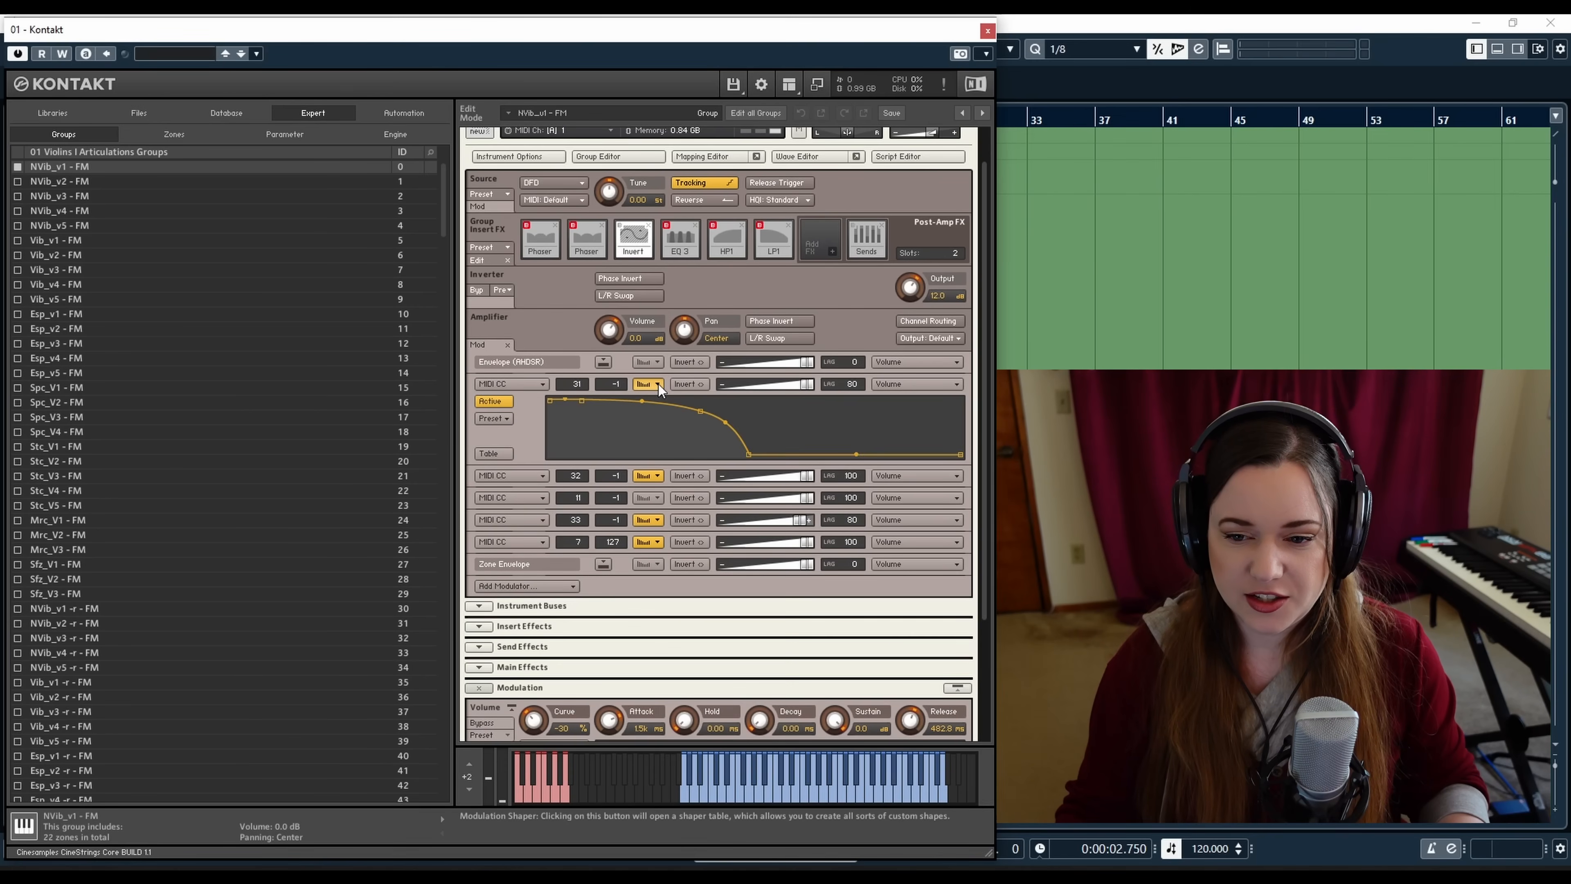
{"action": "left_click", "coordinate": [658, 384]}
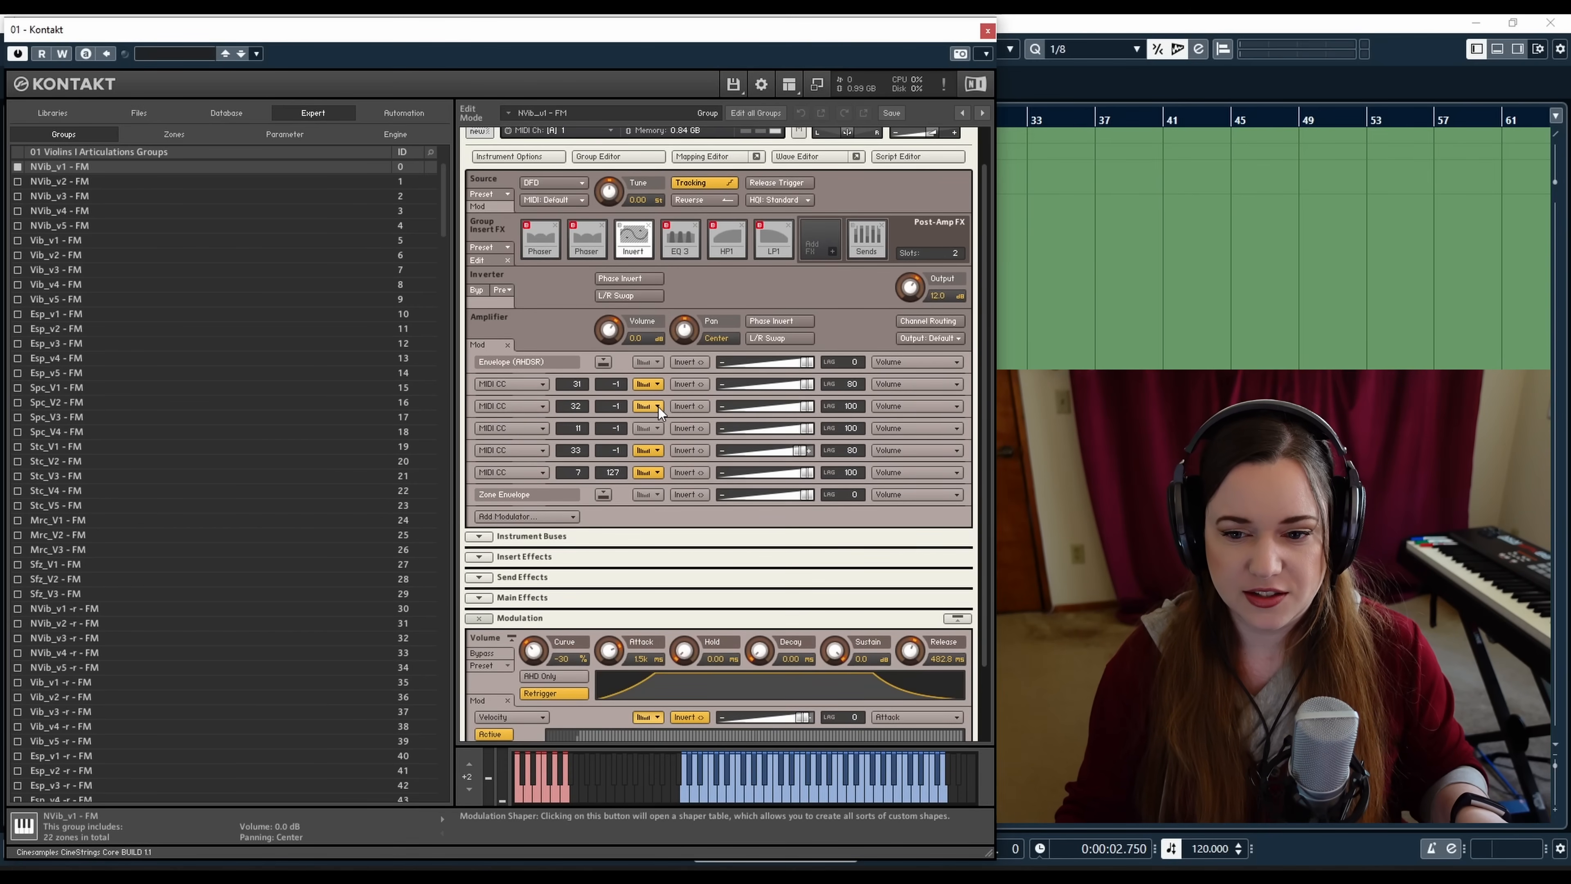
{"action": "left_click", "coordinate": [658, 407]}
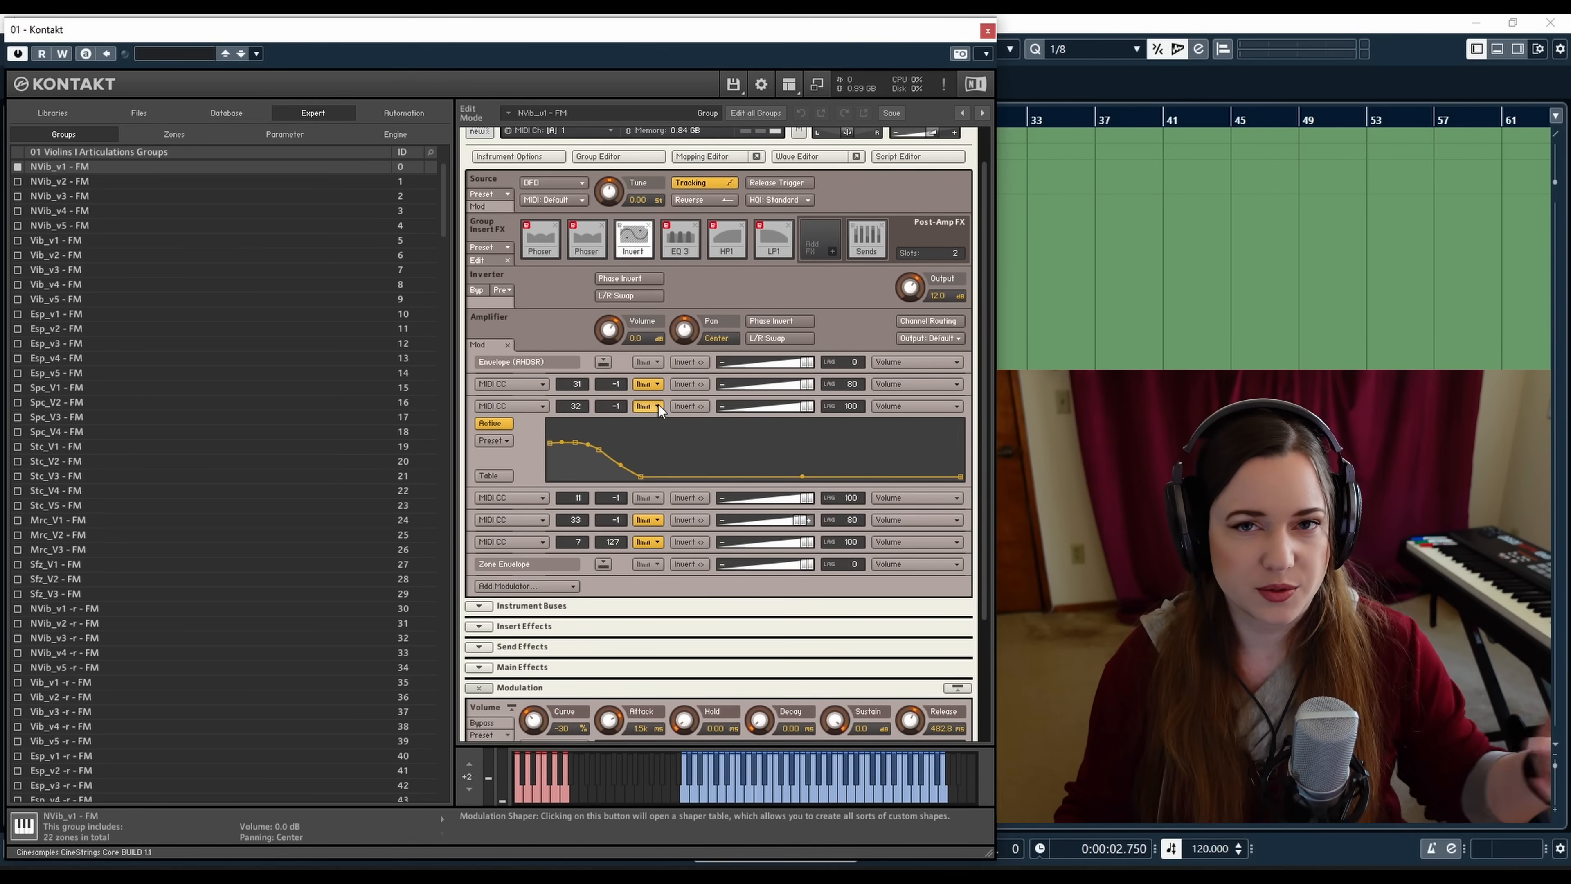
{"action": "left_click", "coordinate": [659, 405]}
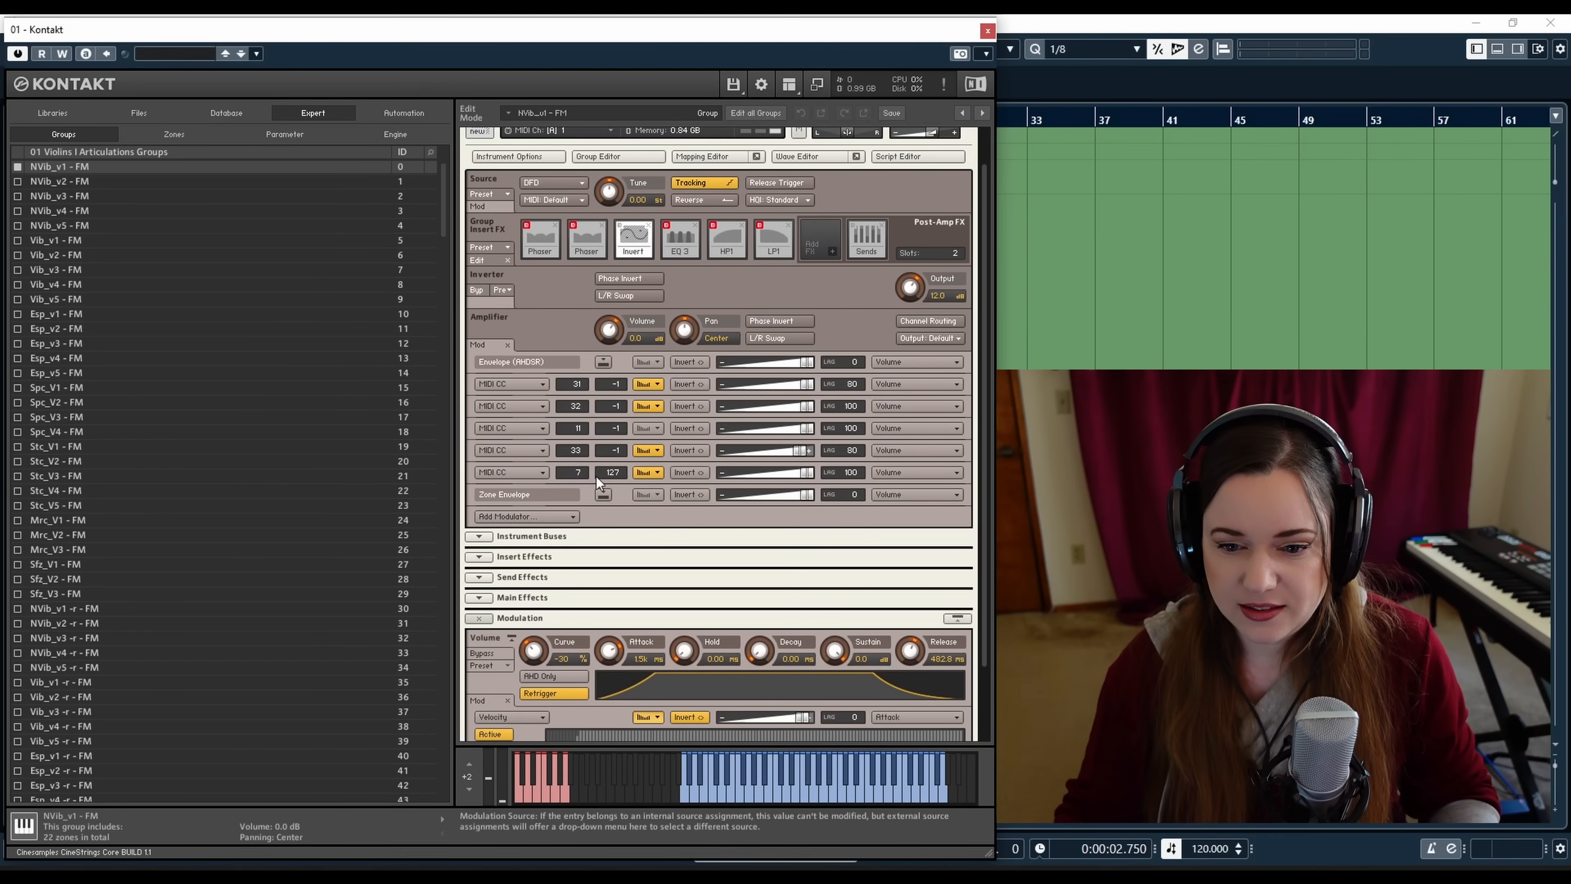
Try bending the shaper curve of the CC 7 volume modulation row, then close its table
{"action": "left_click", "coordinate": [657, 473]}
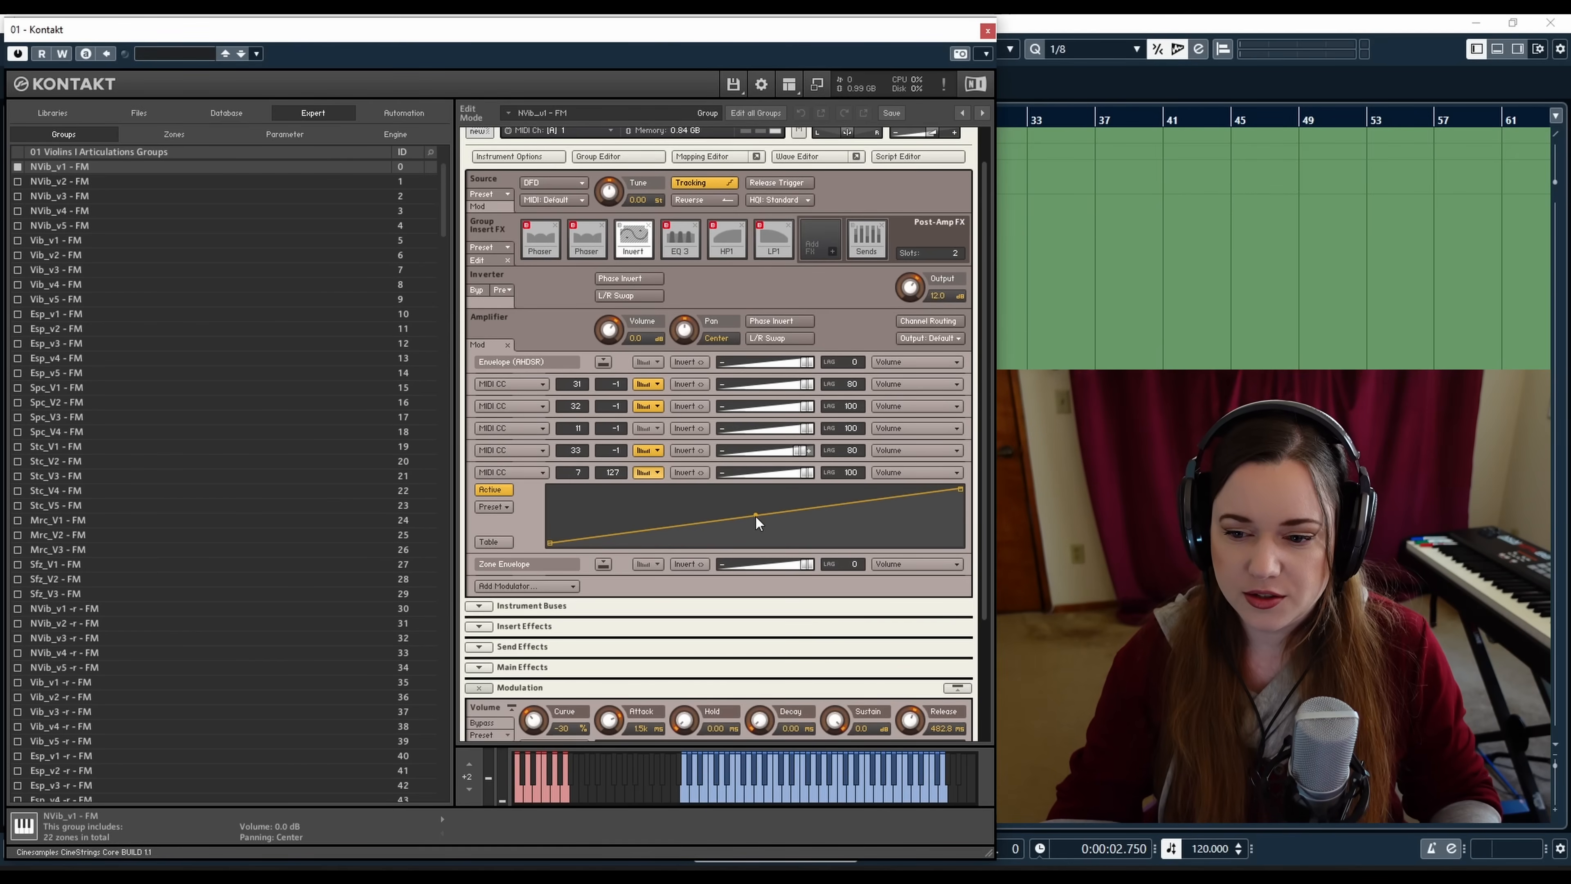
{"action": "left_click_drag", "start_coordinate": [755, 516], "coordinate": [757, 520]}
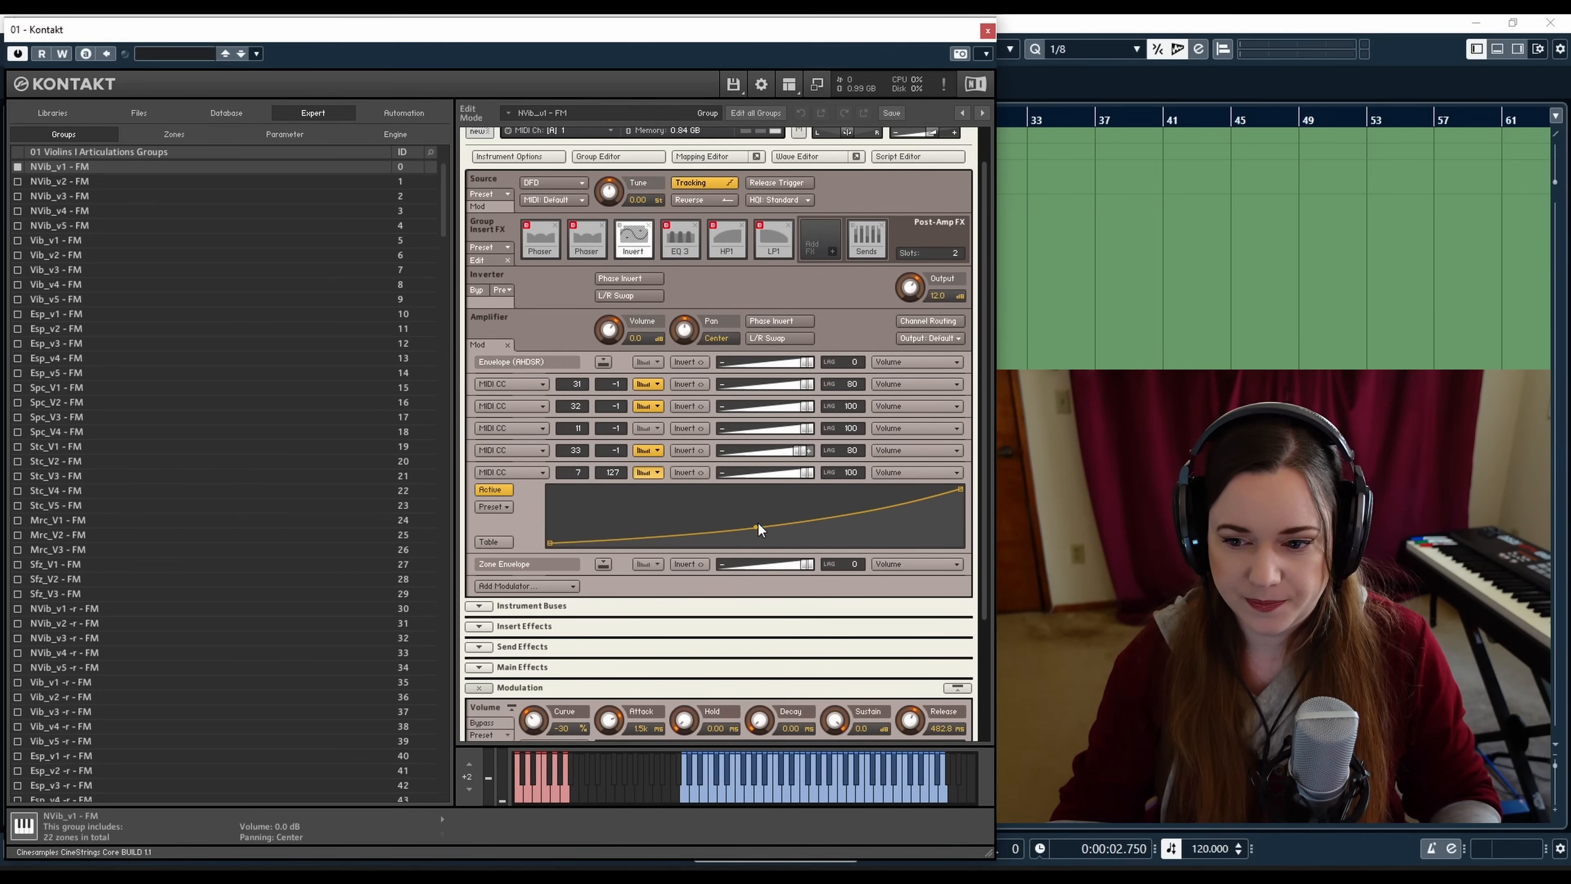
{"action": "left_click_drag", "start_coordinate": [749, 522], "coordinate": [747, 515]}
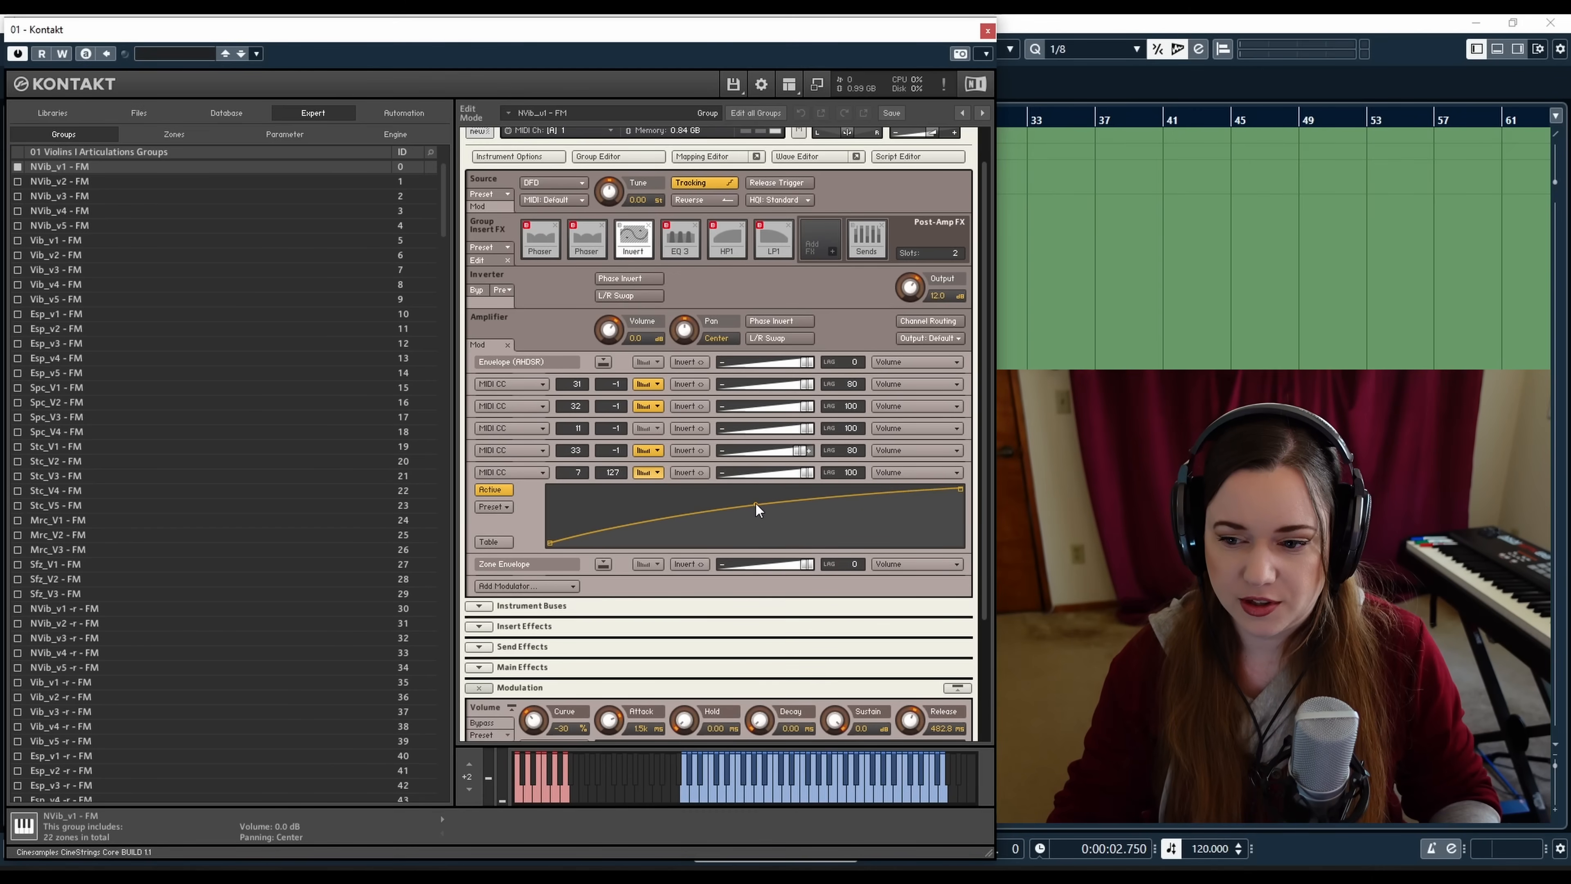
{"action": "left_click_drag", "start_coordinate": [756, 507], "coordinate": [757, 517]}
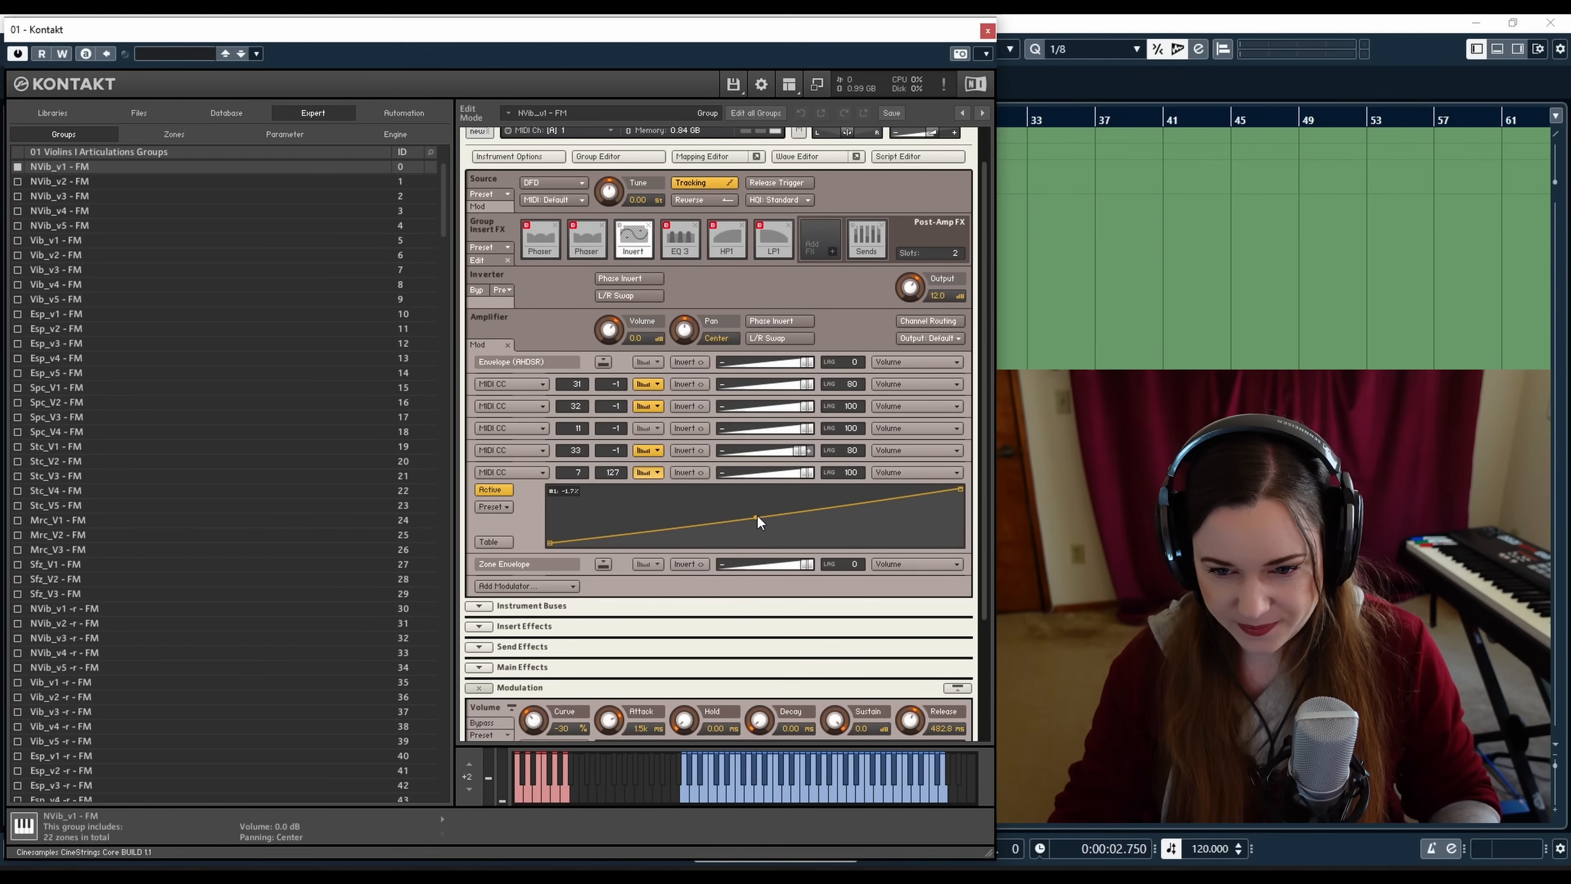
{"action": "left_click_drag", "start_coordinate": [756, 517], "coordinate": [756, 514]}
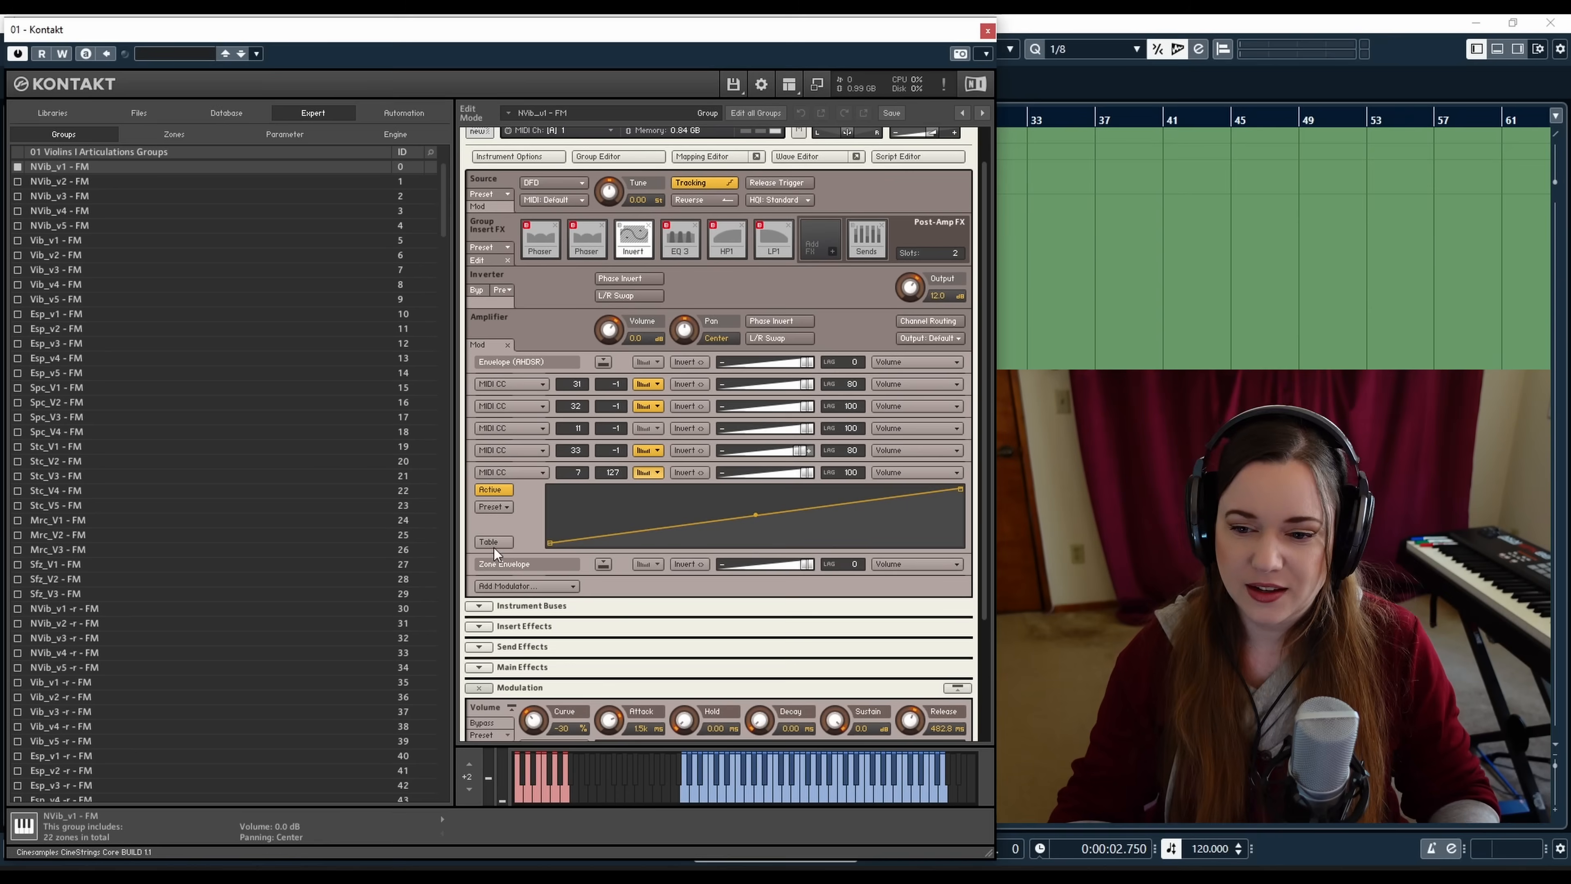
{"action": "left_click", "coordinate": [658, 472]}
Expand the Instrument Buses and Insert Effects sections to view the instrument's buses and insert effects
{"action": "left_click_drag", "start_coordinate": [984, 421], "coordinate": [984, 414]}
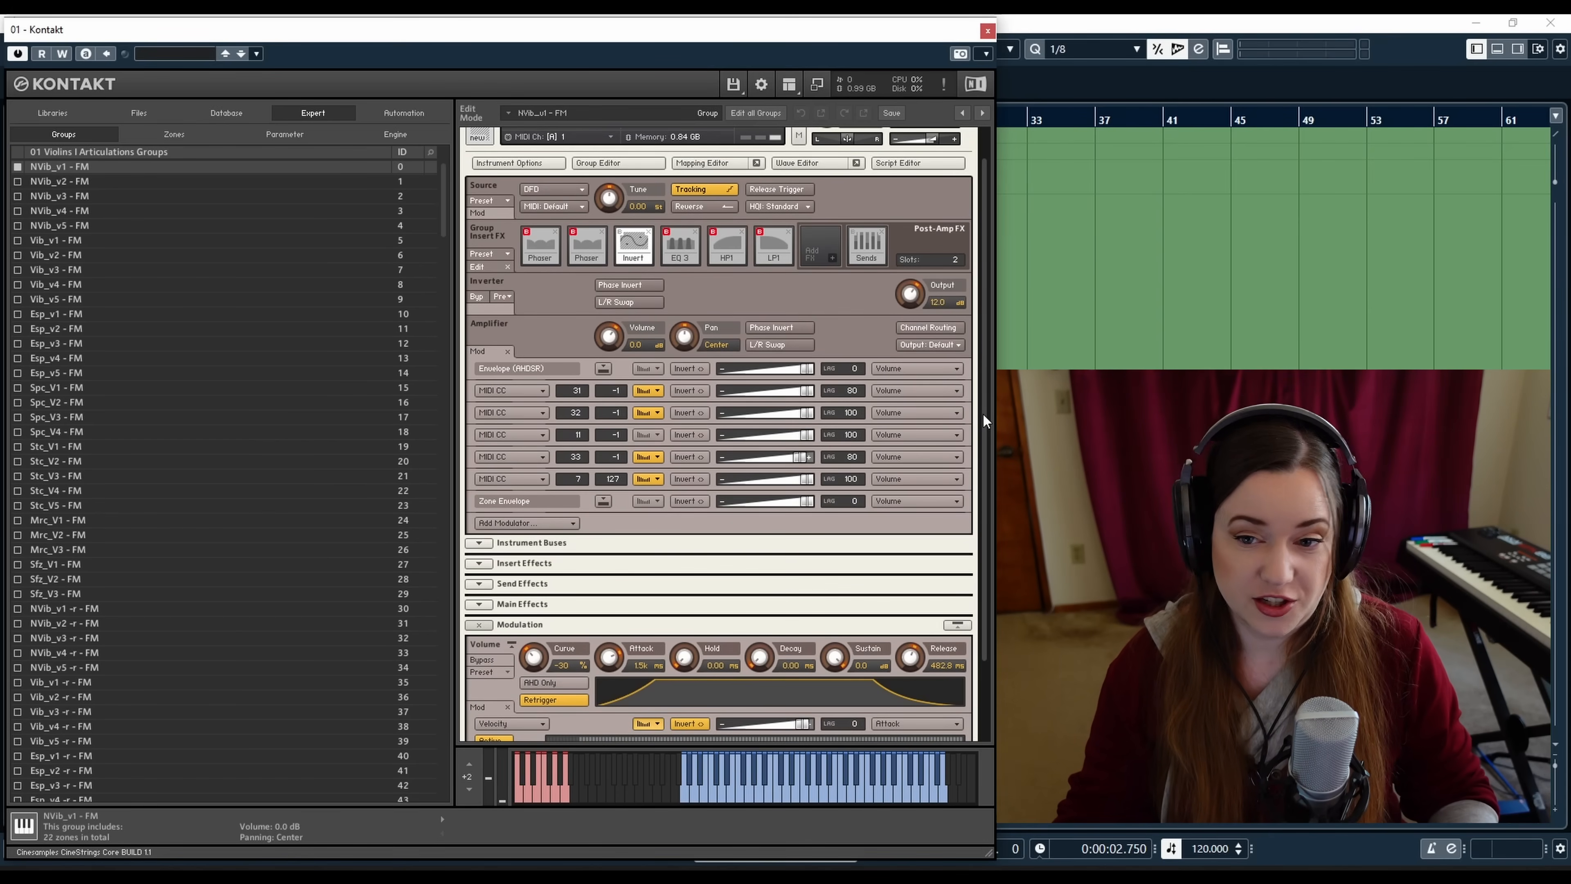
{"action": "left_click_drag", "start_coordinate": [983, 413], "coordinate": [979, 508]}
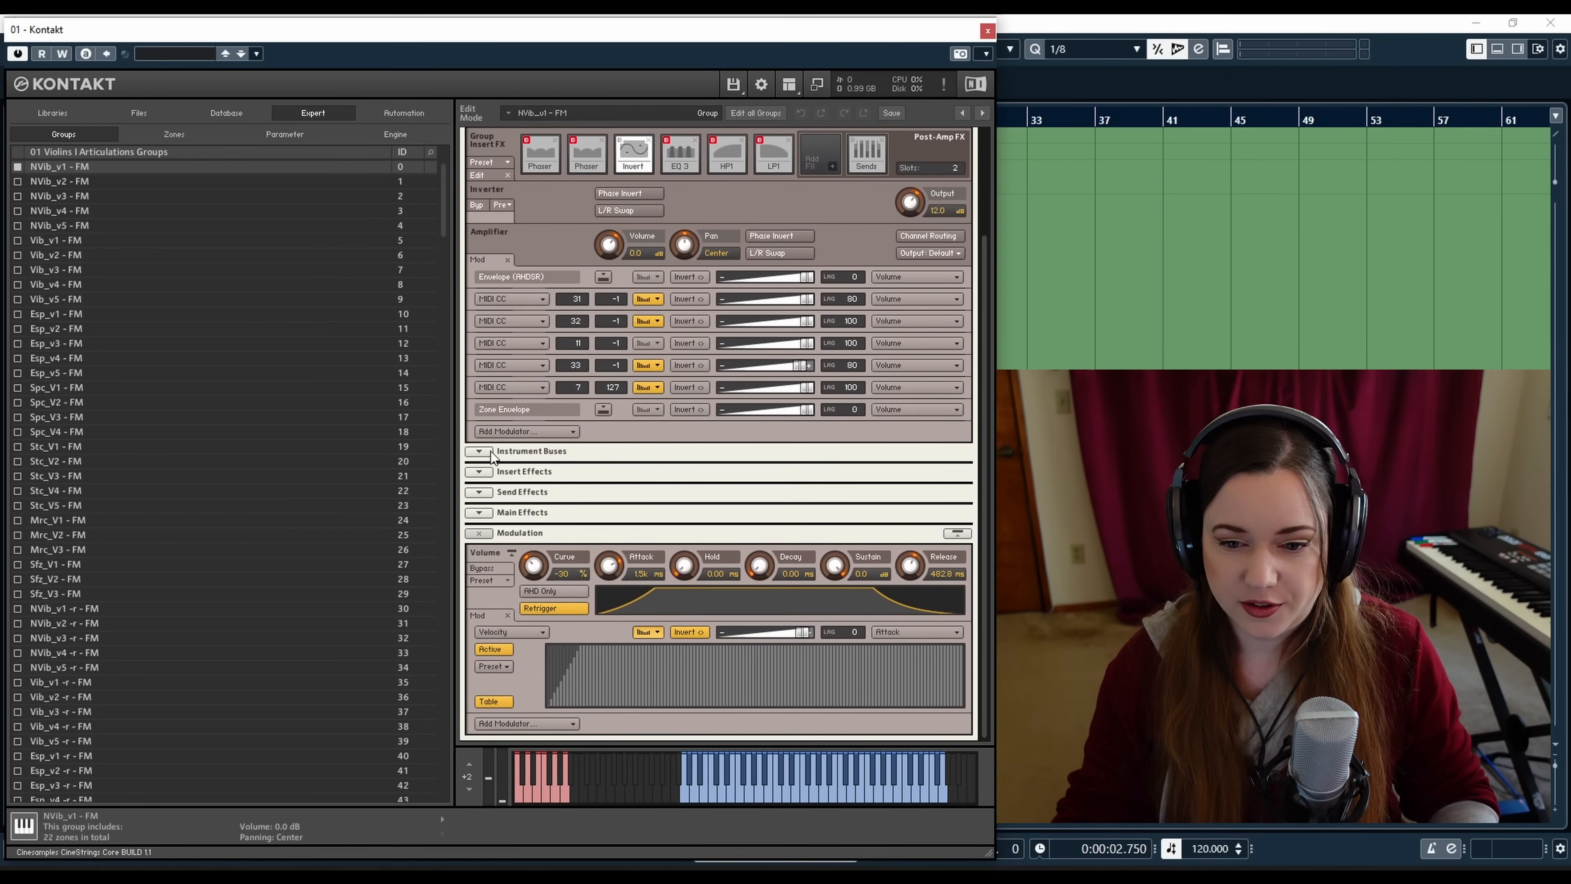
{"action": "left_click", "coordinate": [484, 452]}
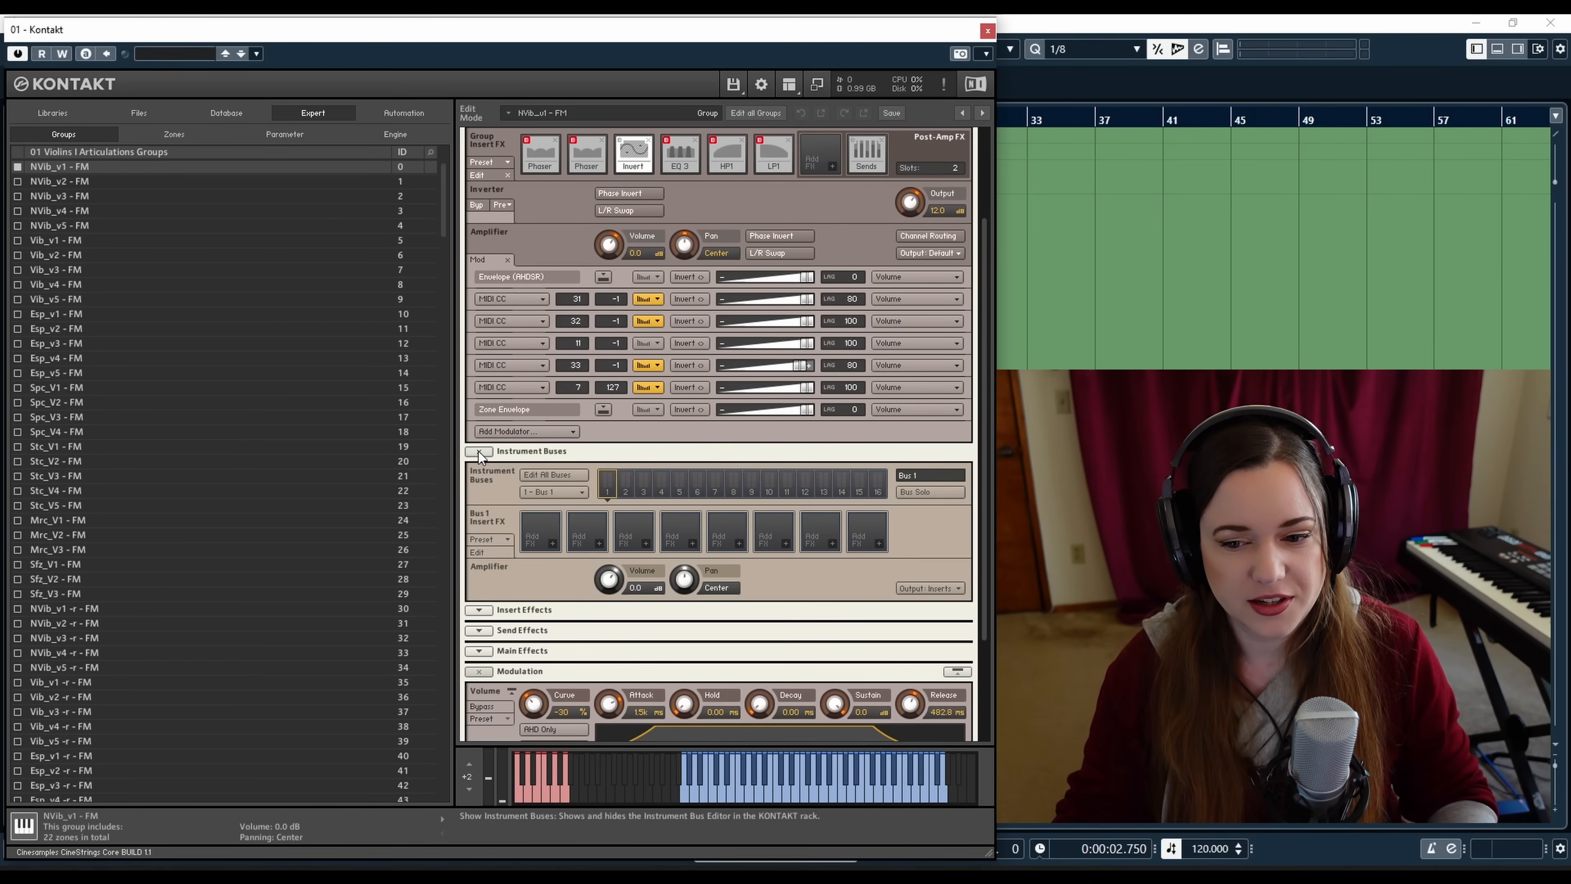
{"action": "left_click", "coordinate": [478, 450]}
{"action": "left_click", "coordinate": [480, 472]}
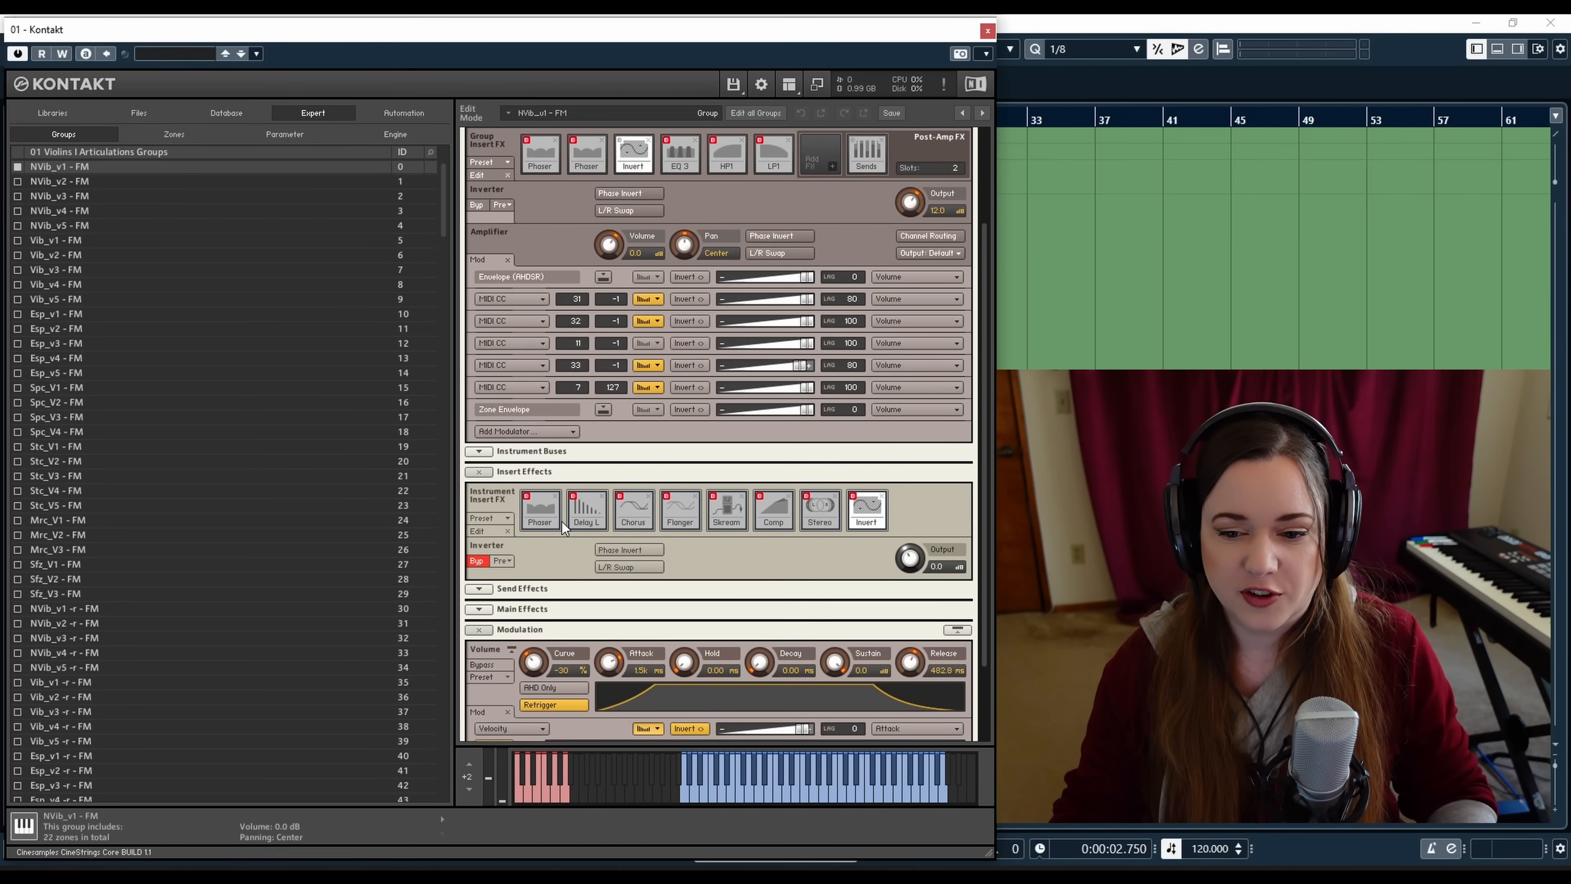
Leave edit mode and open the instrument's Settings page
{"action": "left_click_drag", "start_coordinate": [981, 358], "coordinate": [985, 246]}
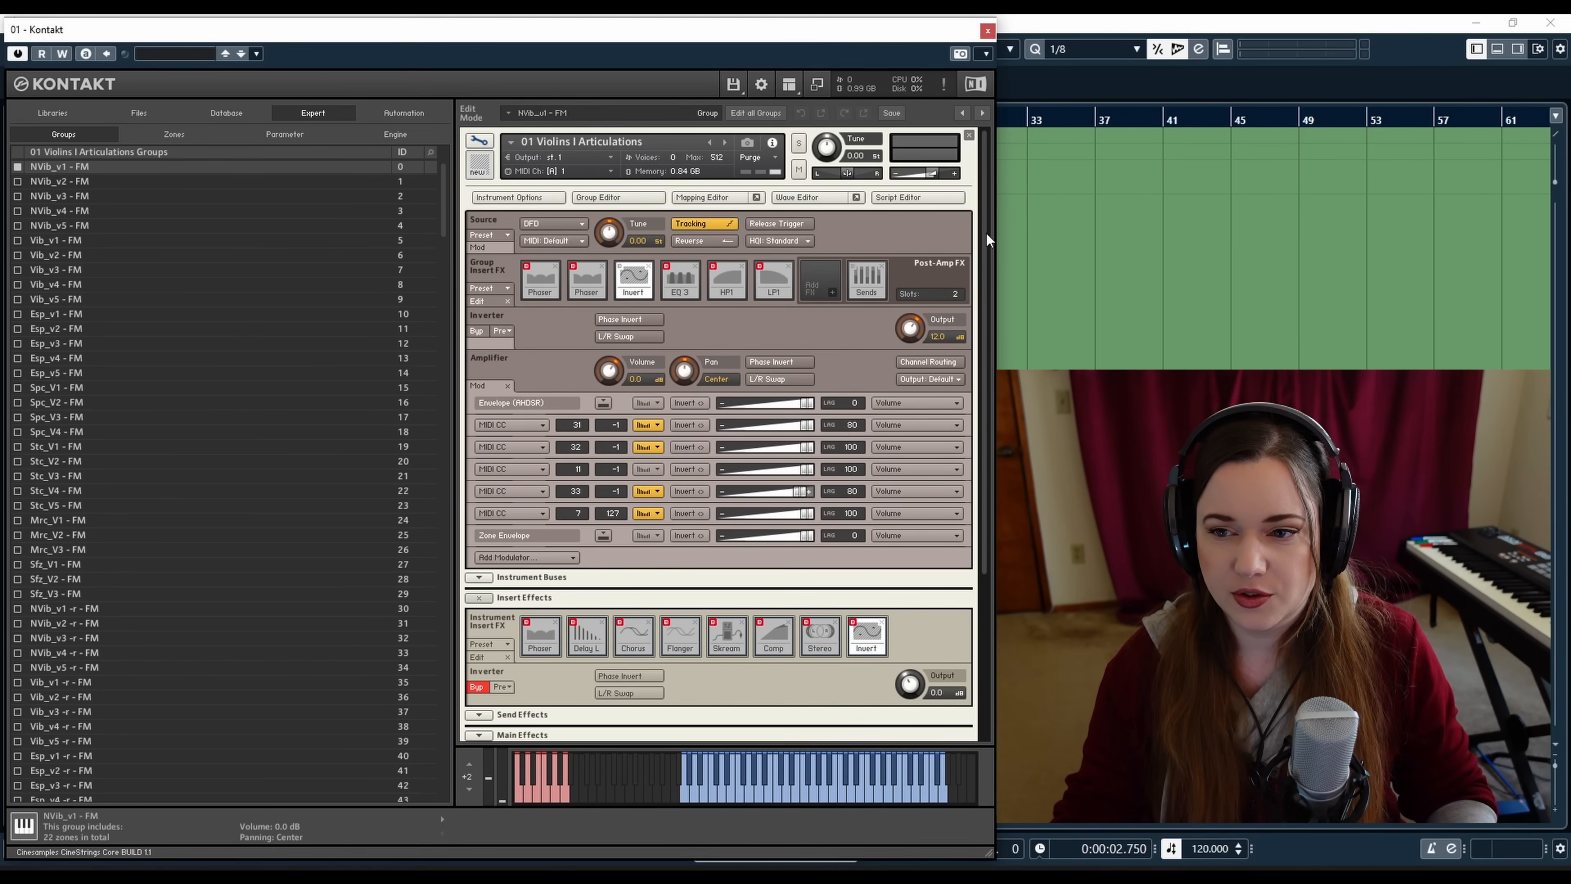
{"action": "left_click", "coordinate": [478, 141]}
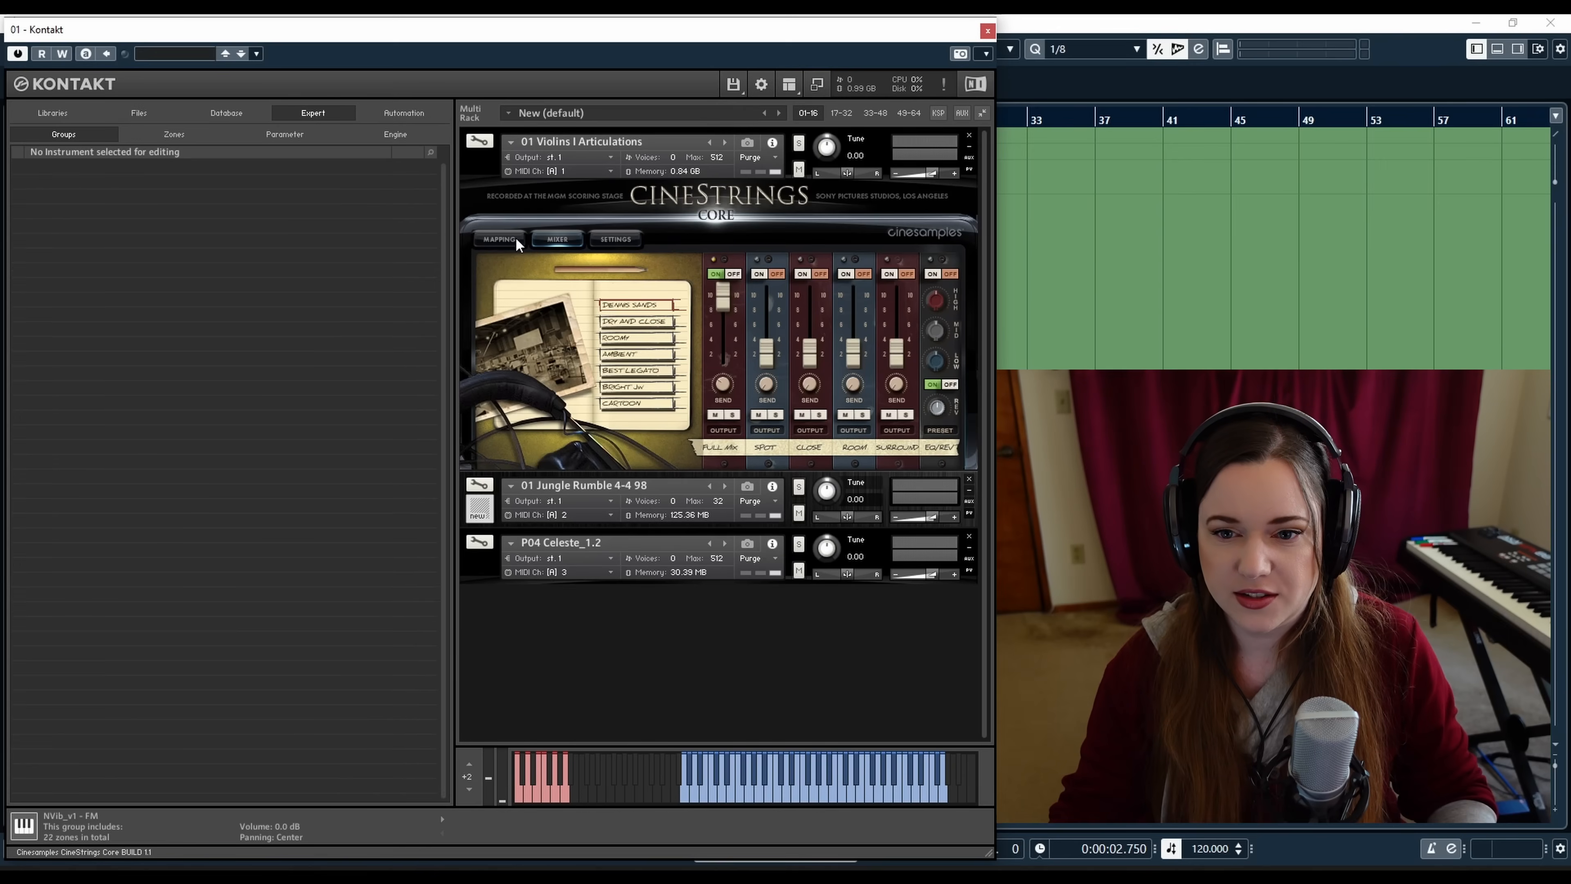
{"action": "left_click", "coordinate": [618, 238]}
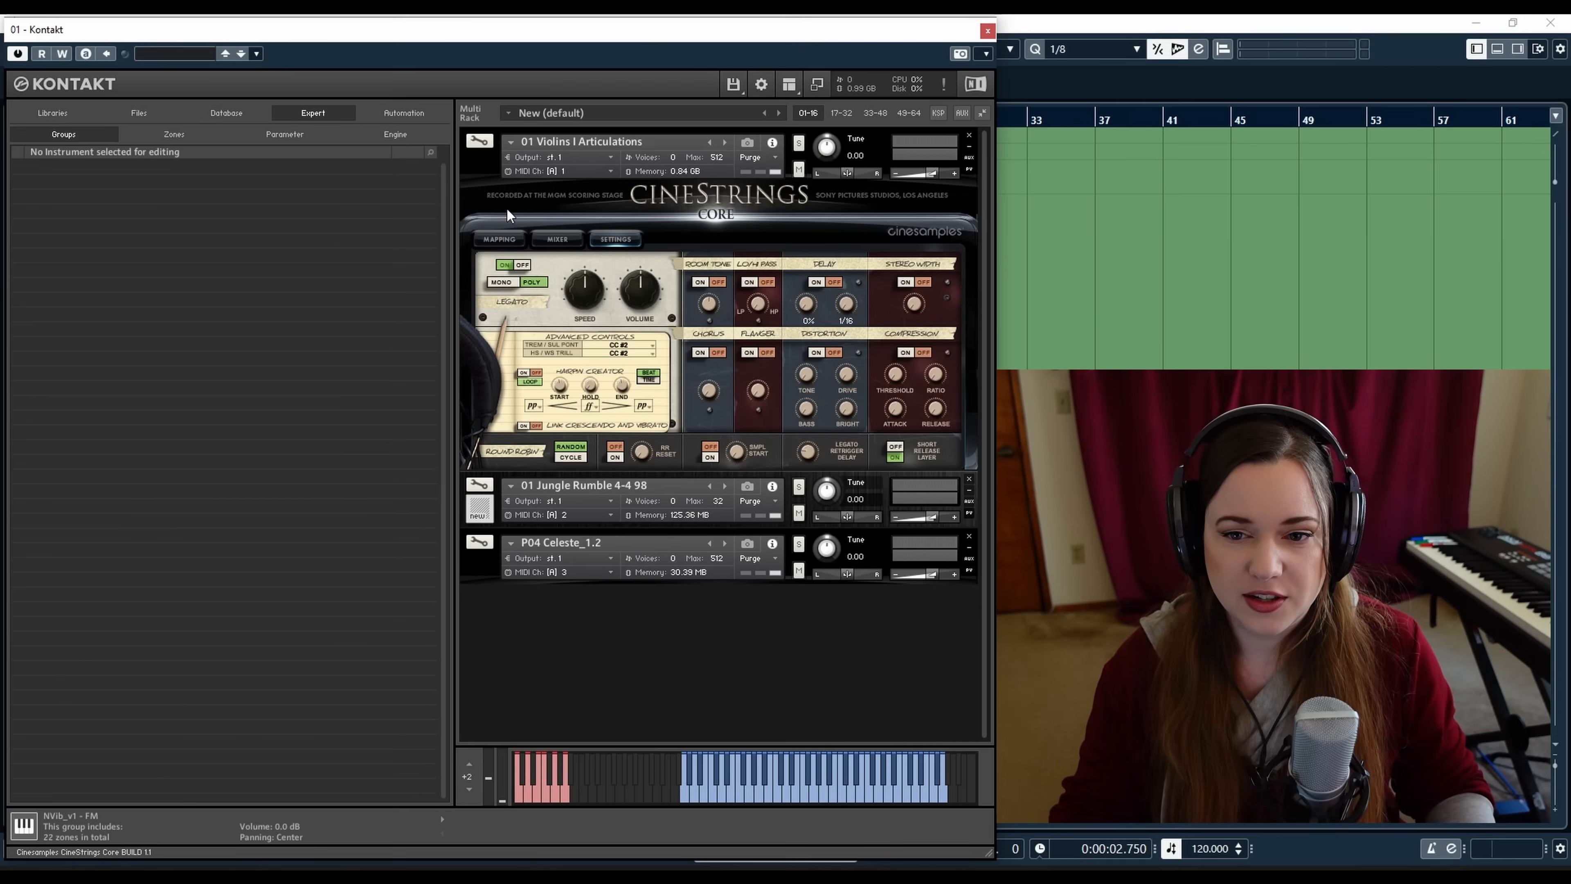
Return to edit mode, expand Send Effects and show the Convolve send effect's settings
{"action": "left_click", "coordinate": [479, 141]}
{"action": "left_click_drag", "start_coordinate": [982, 406], "coordinate": [978, 544]}
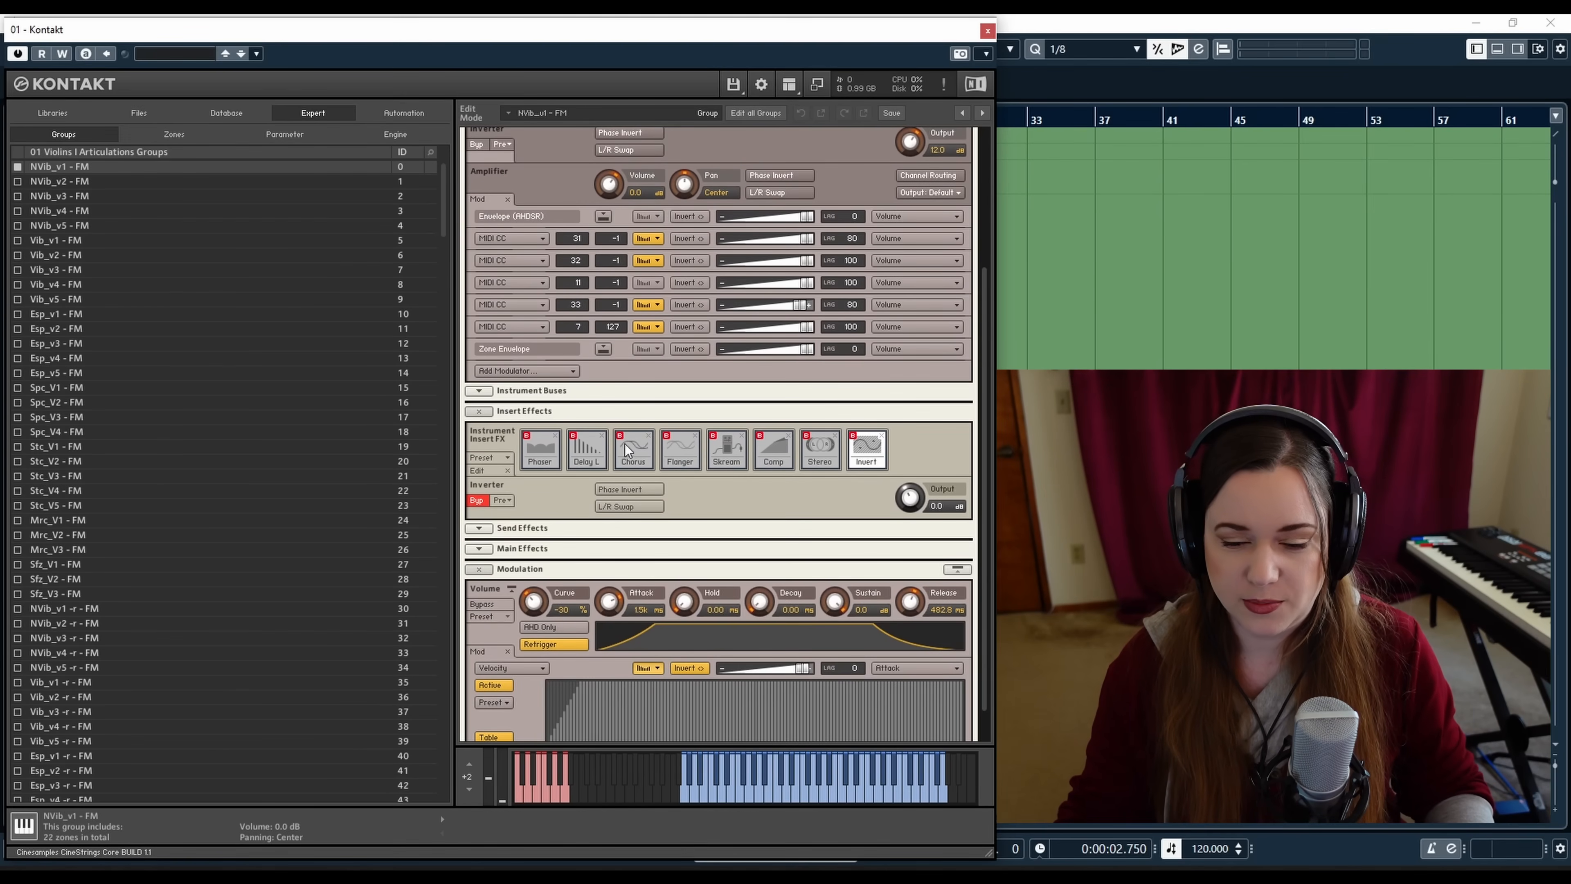
{"action": "left_click", "coordinate": [482, 528]}
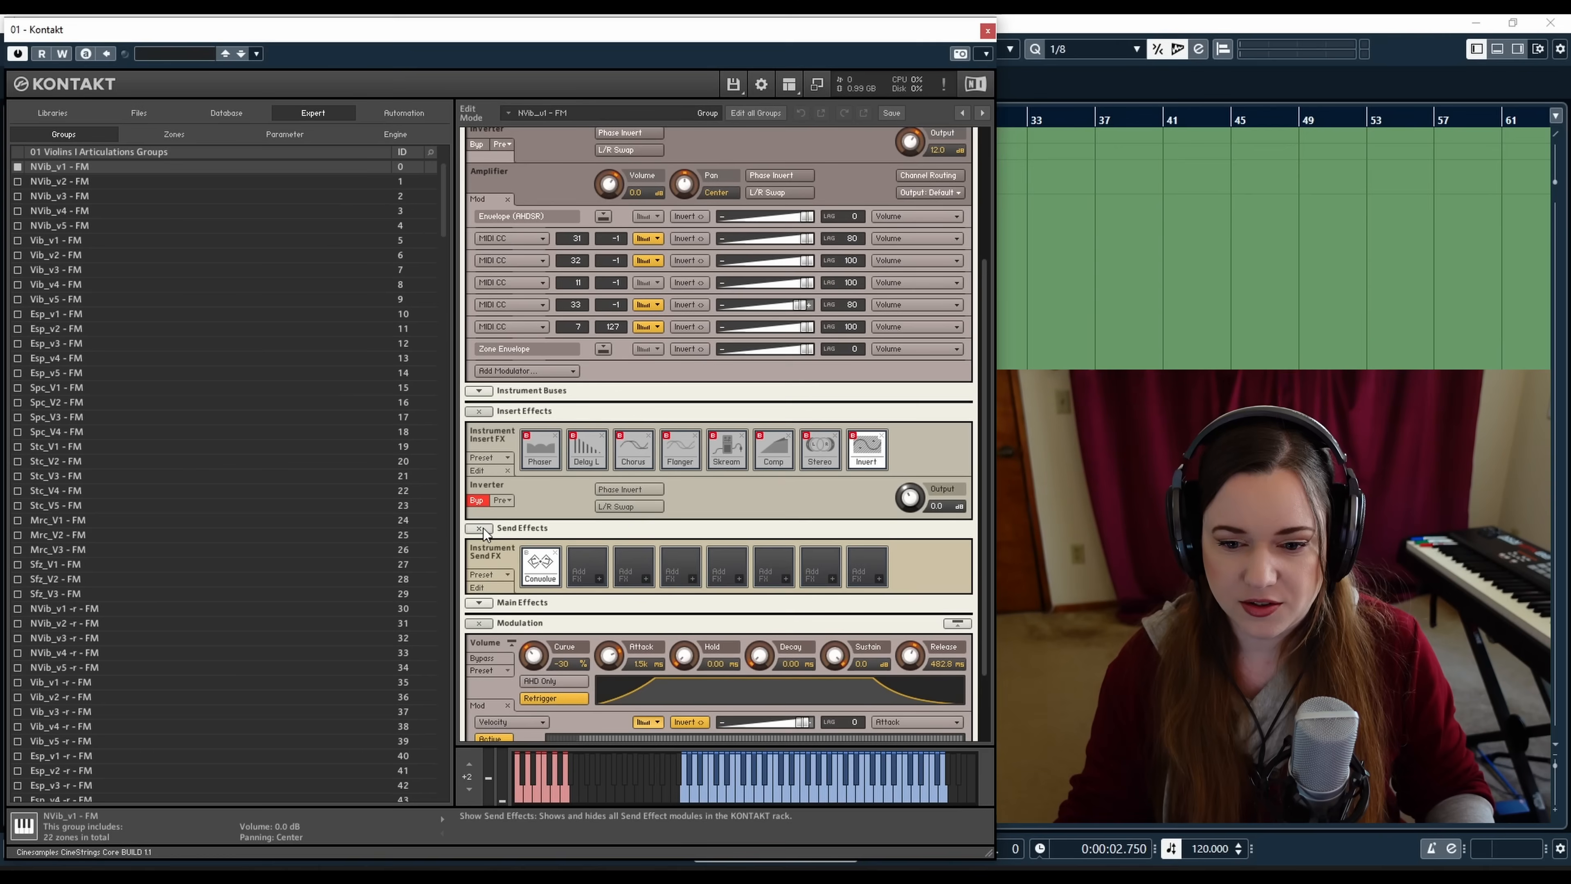
{"action": "left_click", "coordinate": [539, 581]}
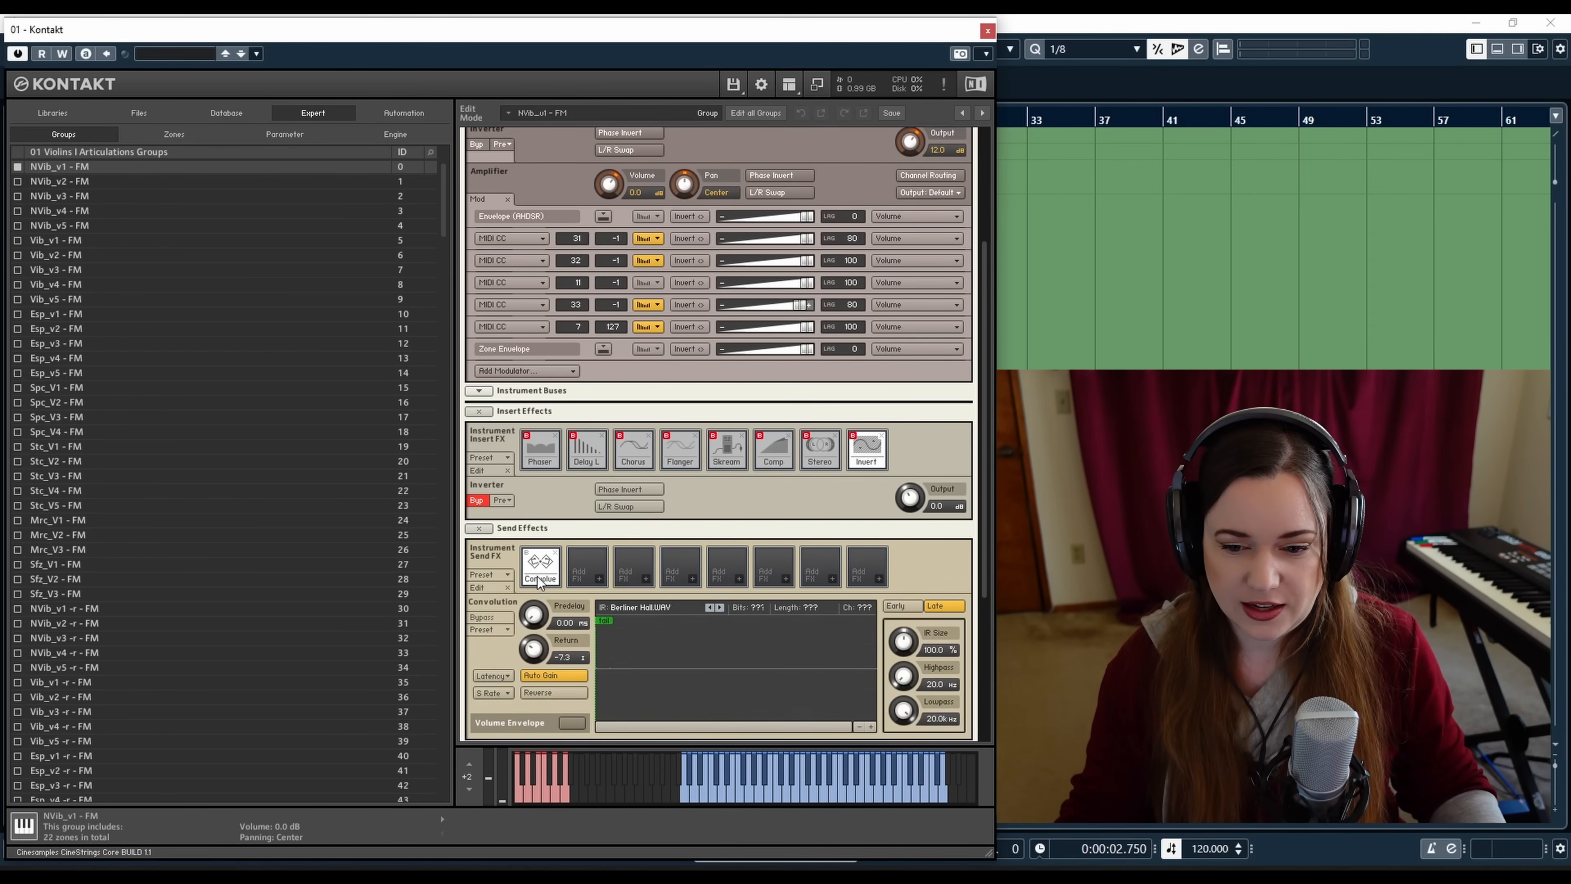
Leave edit mode again and open the instrument's Mixer page
{"action": "left_click_drag", "start_coordinate": [982, 477], "coordinate": [974, 530]}
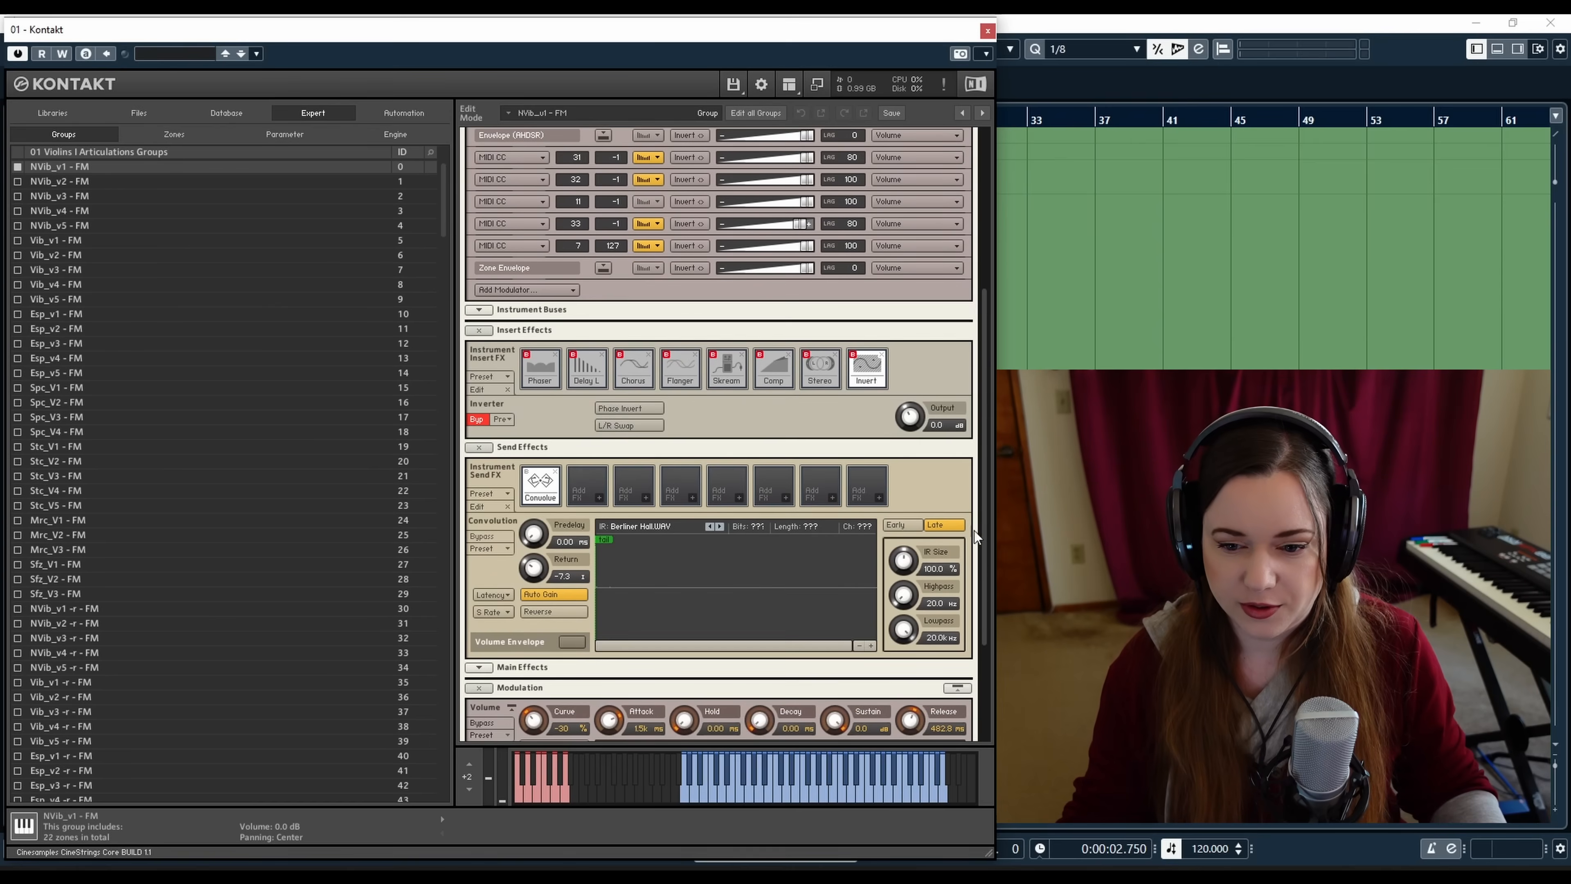
{"action": "left_click_drag", "start_coordinate": [980, 474], "coordinate": [978, 264]}
{"action": "left_click", "coordinate": [482, 142]}
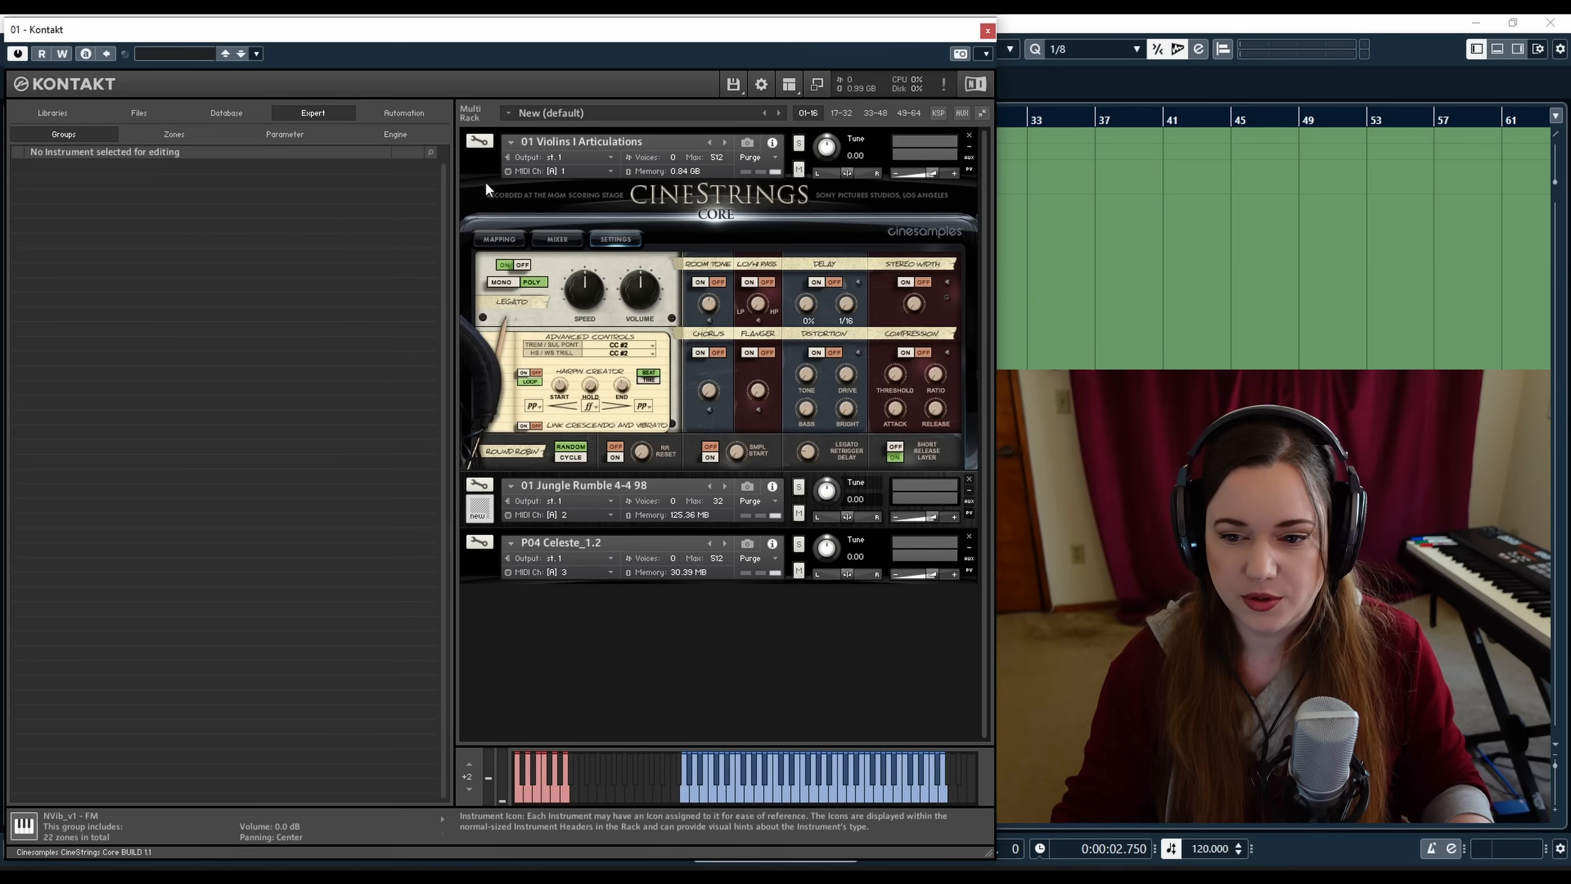
{"action": "left_click", "coordinate": [555, 240]}
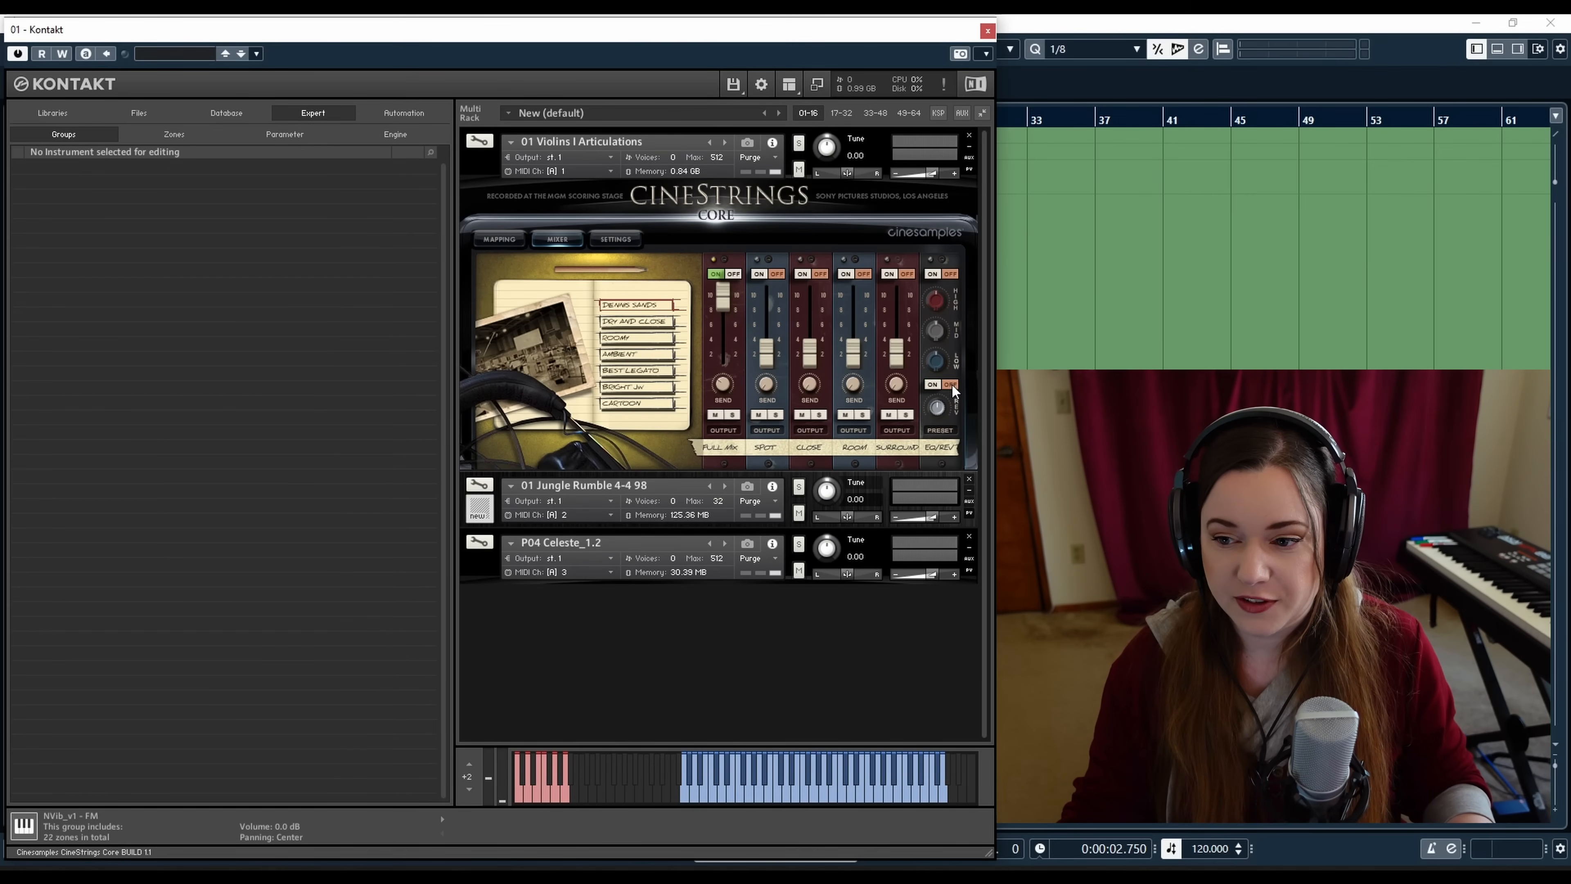
Re-enter edit mode, hide the Convolve settings and browse the effect menu of an empty send slot
{"action": "left_click", "coordinate": [479, 141]}
{"action": "left_click_drag", "start_coordinate": [983, 296], "coordinate": [989, 443]}
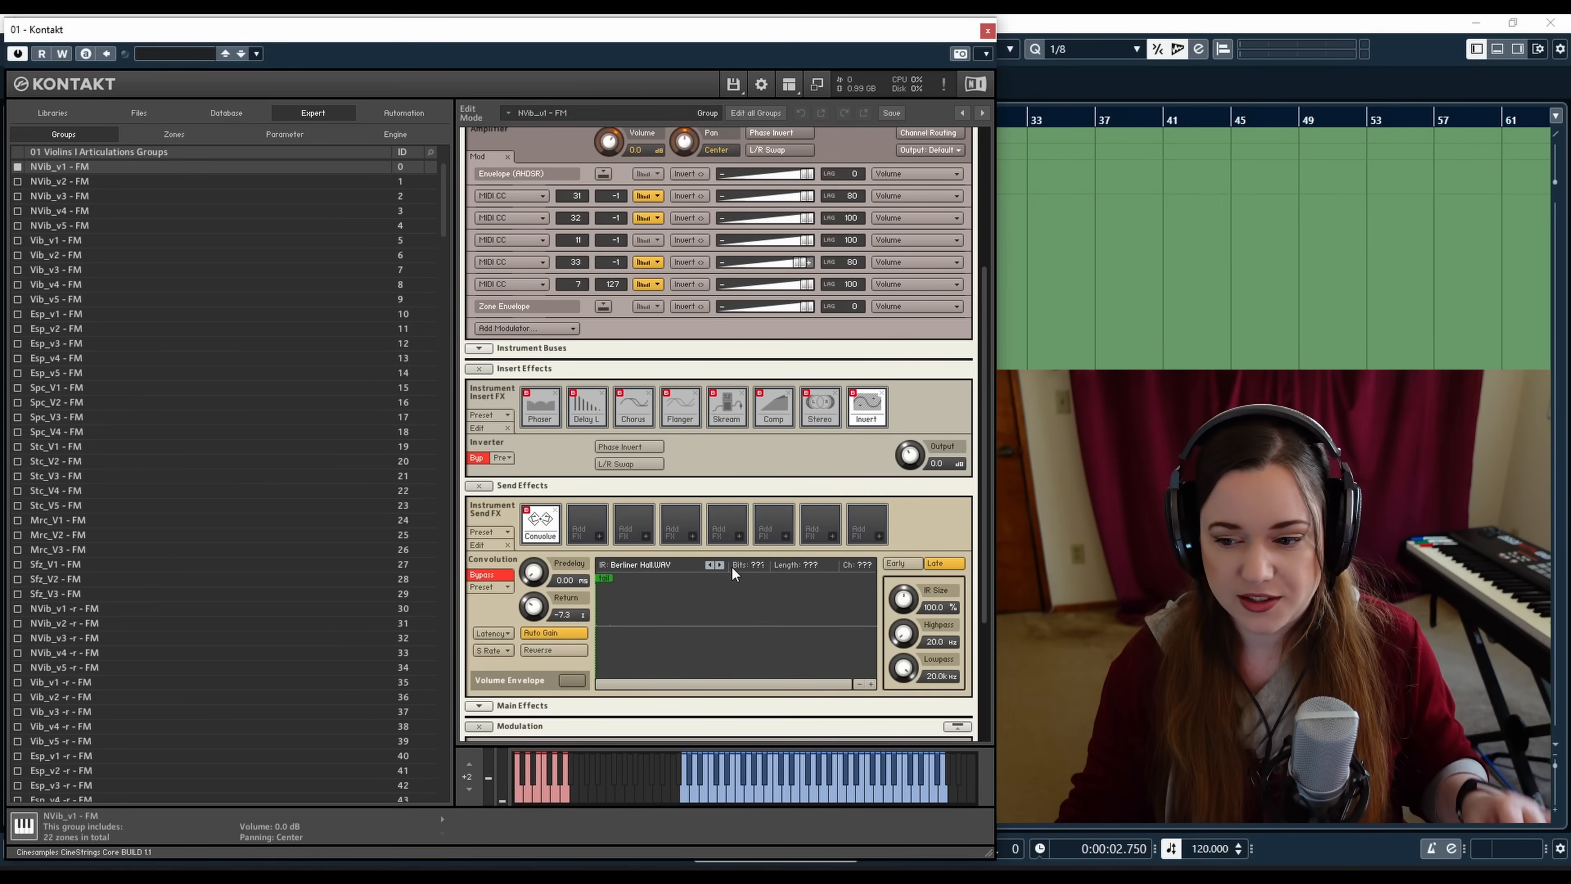
{"action": "left_click", "coordinate": [535, 537]}
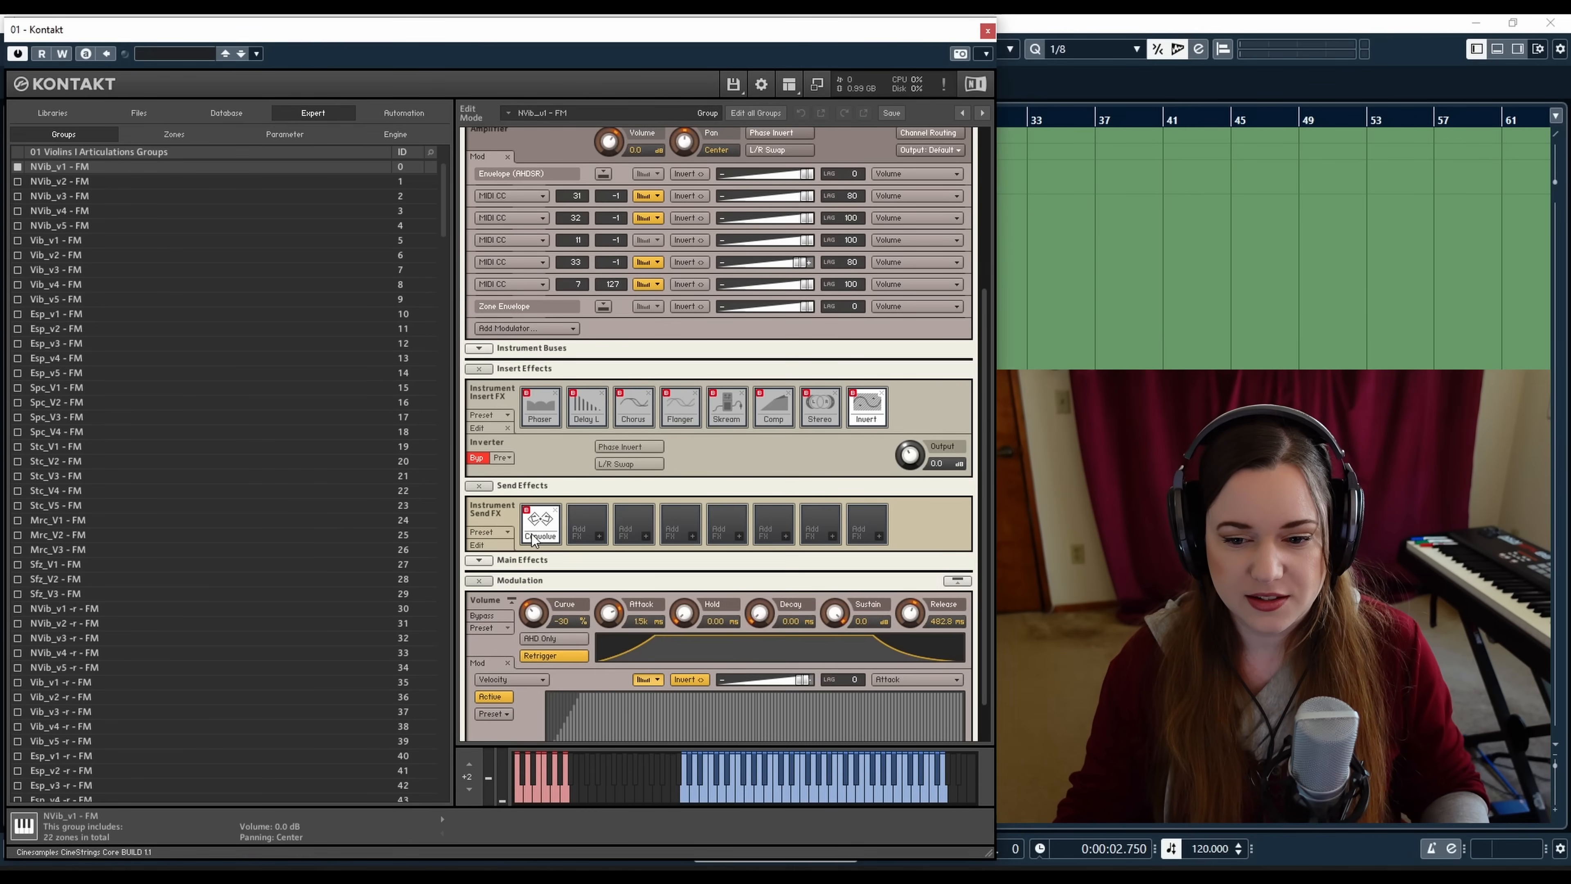
{"action": "left_click", "coordinate": [598, 537]}
{"action": "mouse_move", "coordinate": [624, 564]}
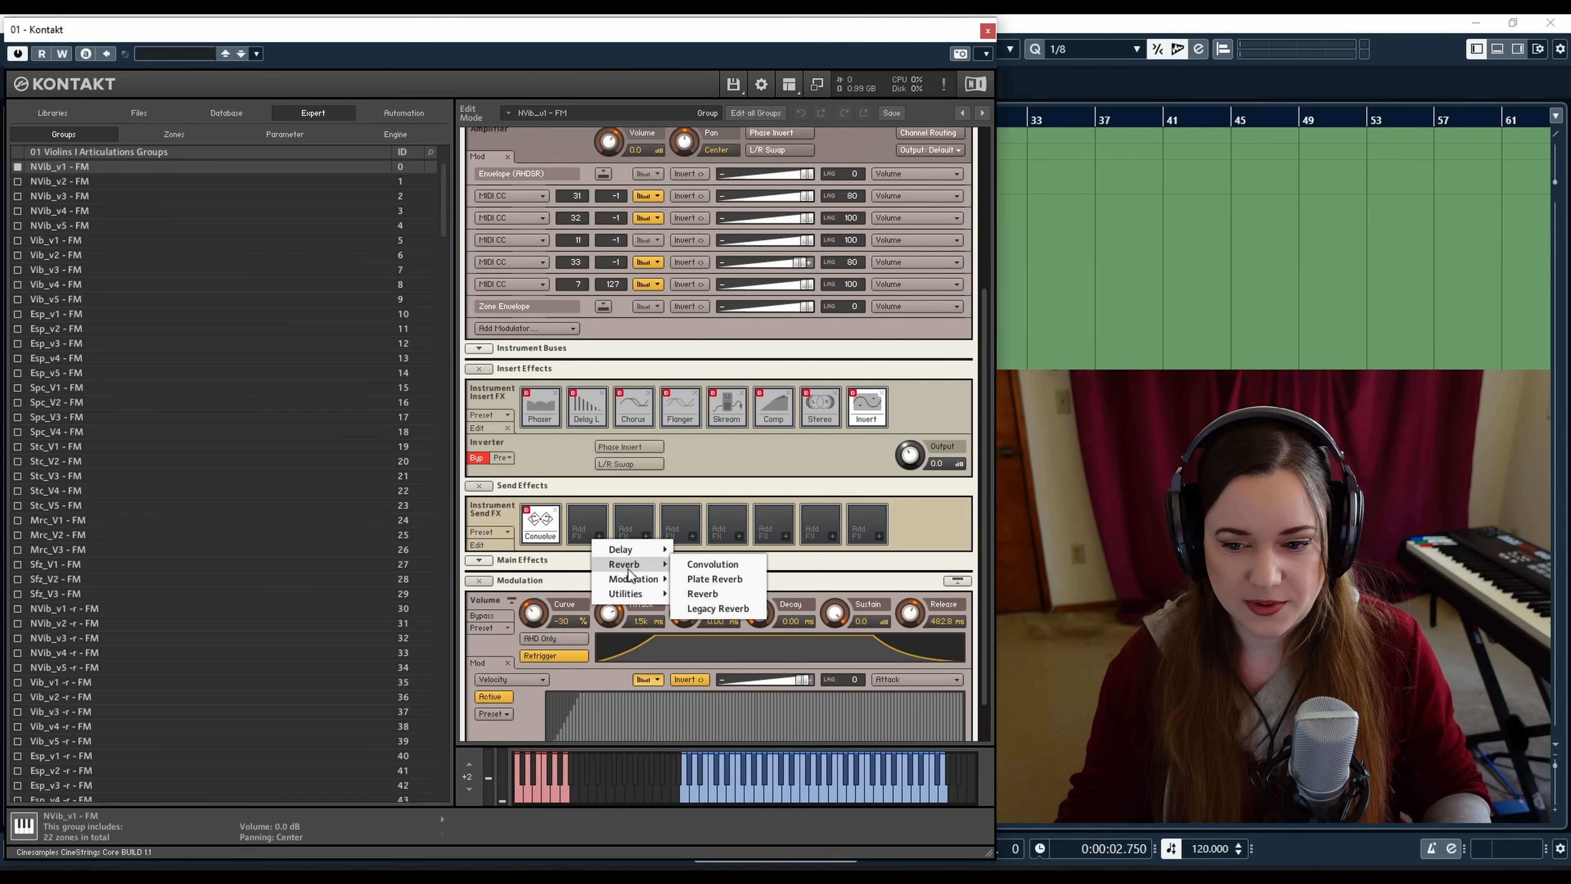
{"action": "left_click", "coordinate": [621, 497]}
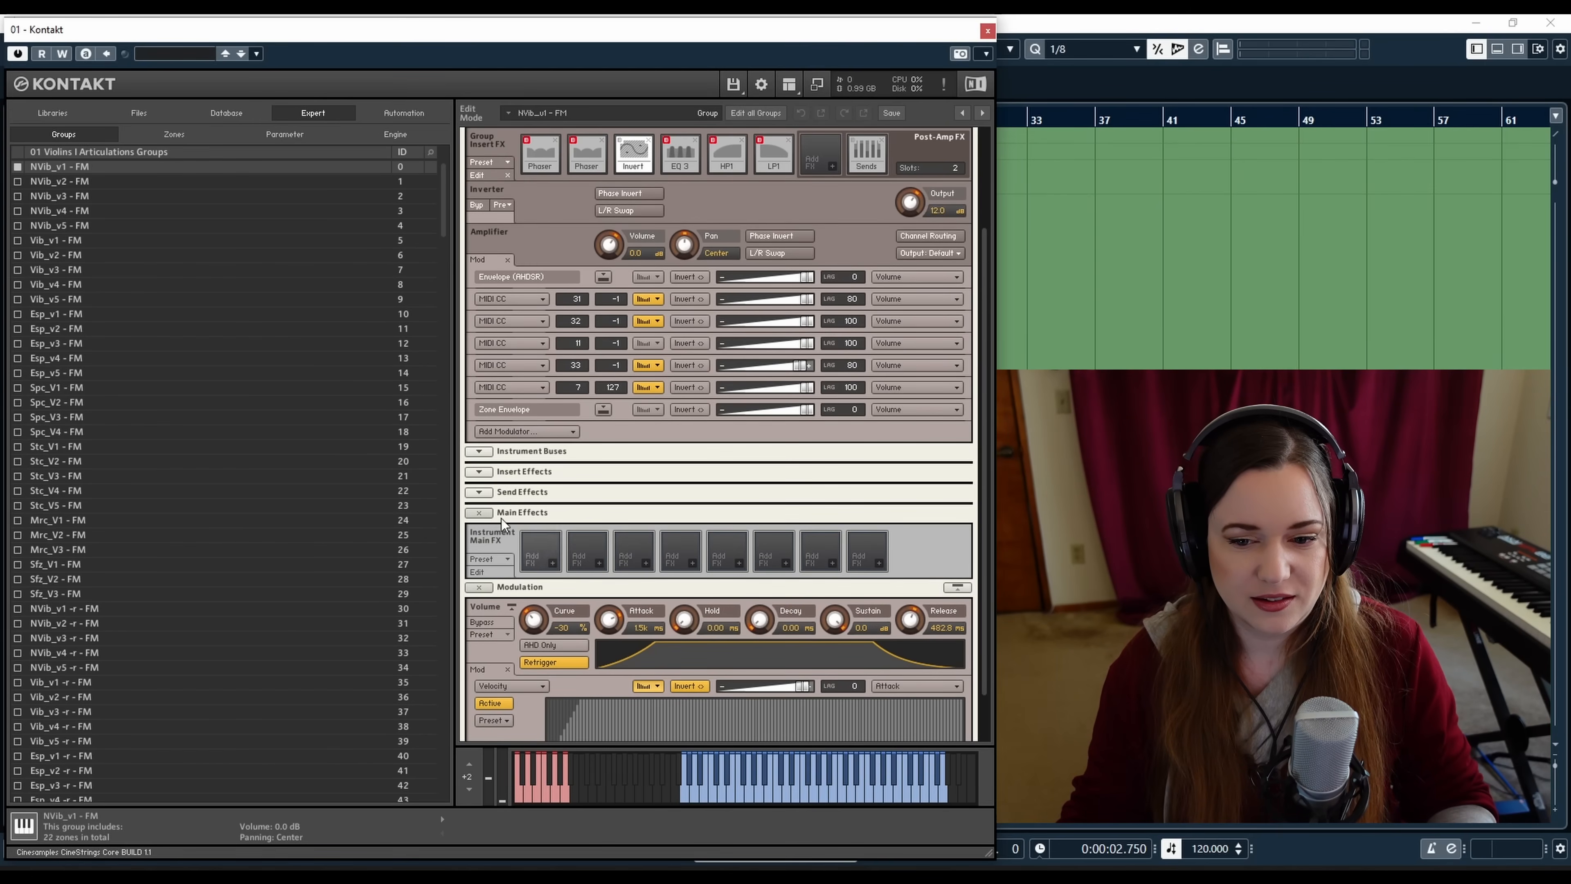
Collapse the Main Effects and Modulation sections of the instrument's edit view
{"action": "left_click", "coordinate": [480, 513]}
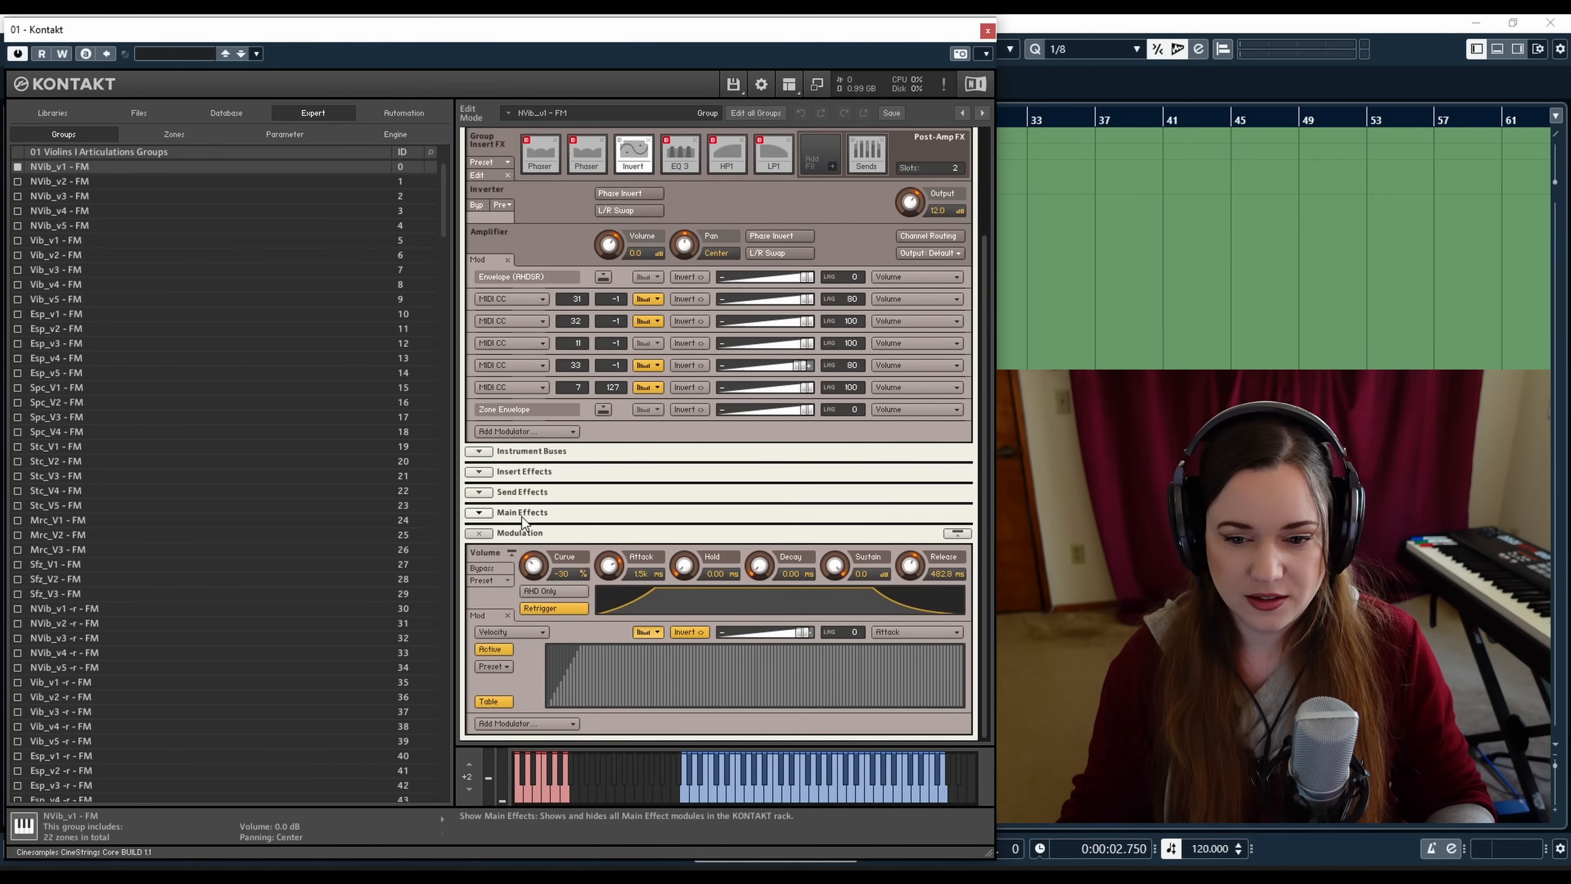
{"action": "left_click", "coordinate": [479, 533]}
{"action": "left_click", "coordinate": [476, 661]}
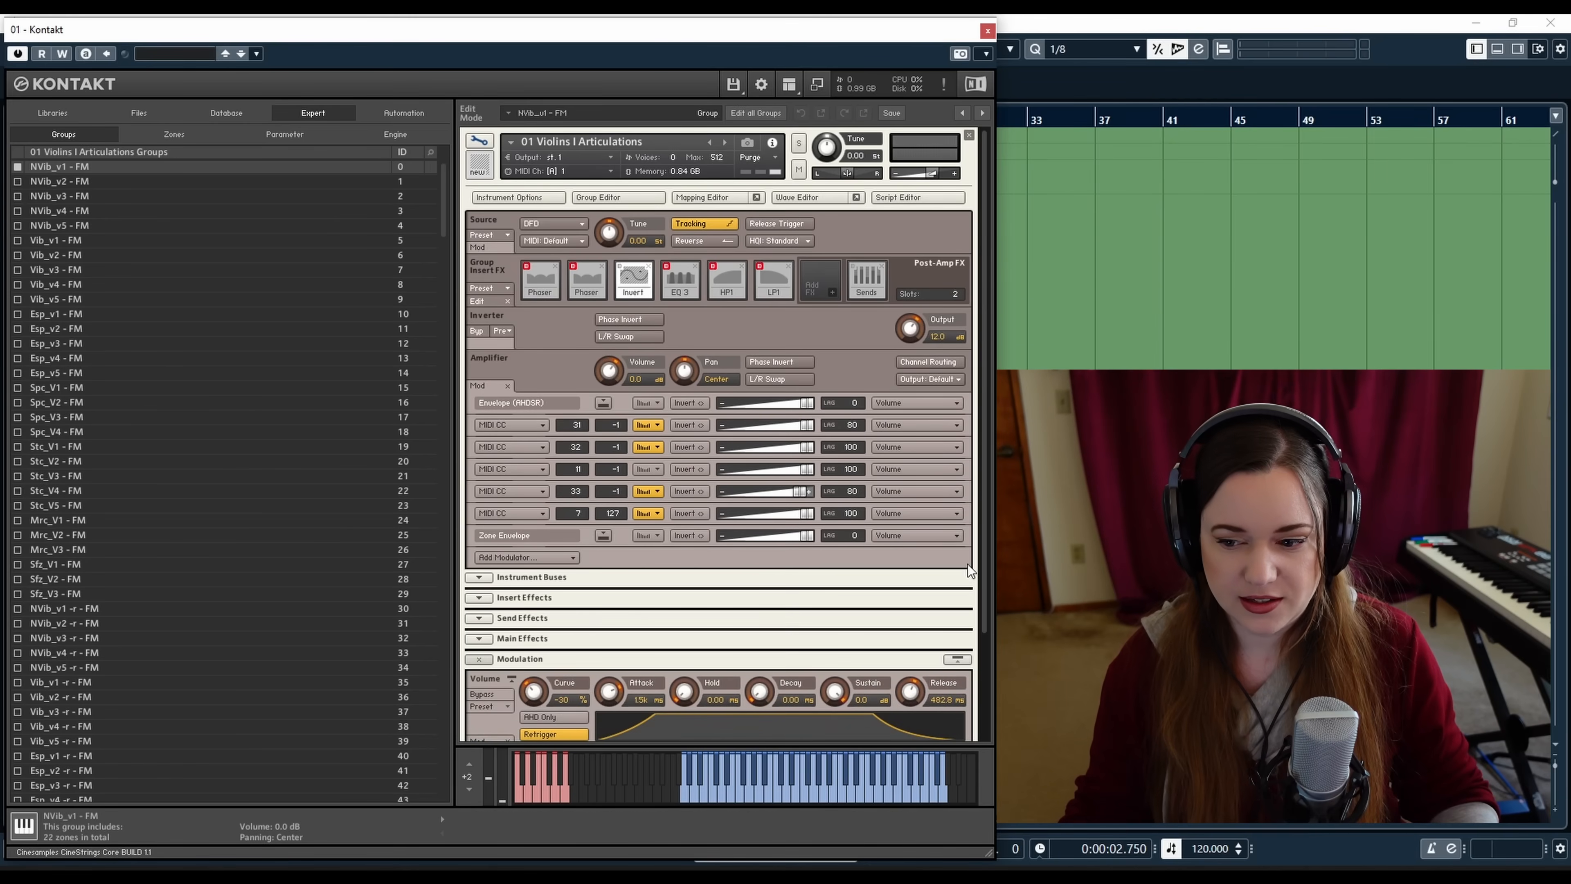
{"action": "left_click_drag", "start_coordinate": [982, 585], "coordinate": [979, 685]}
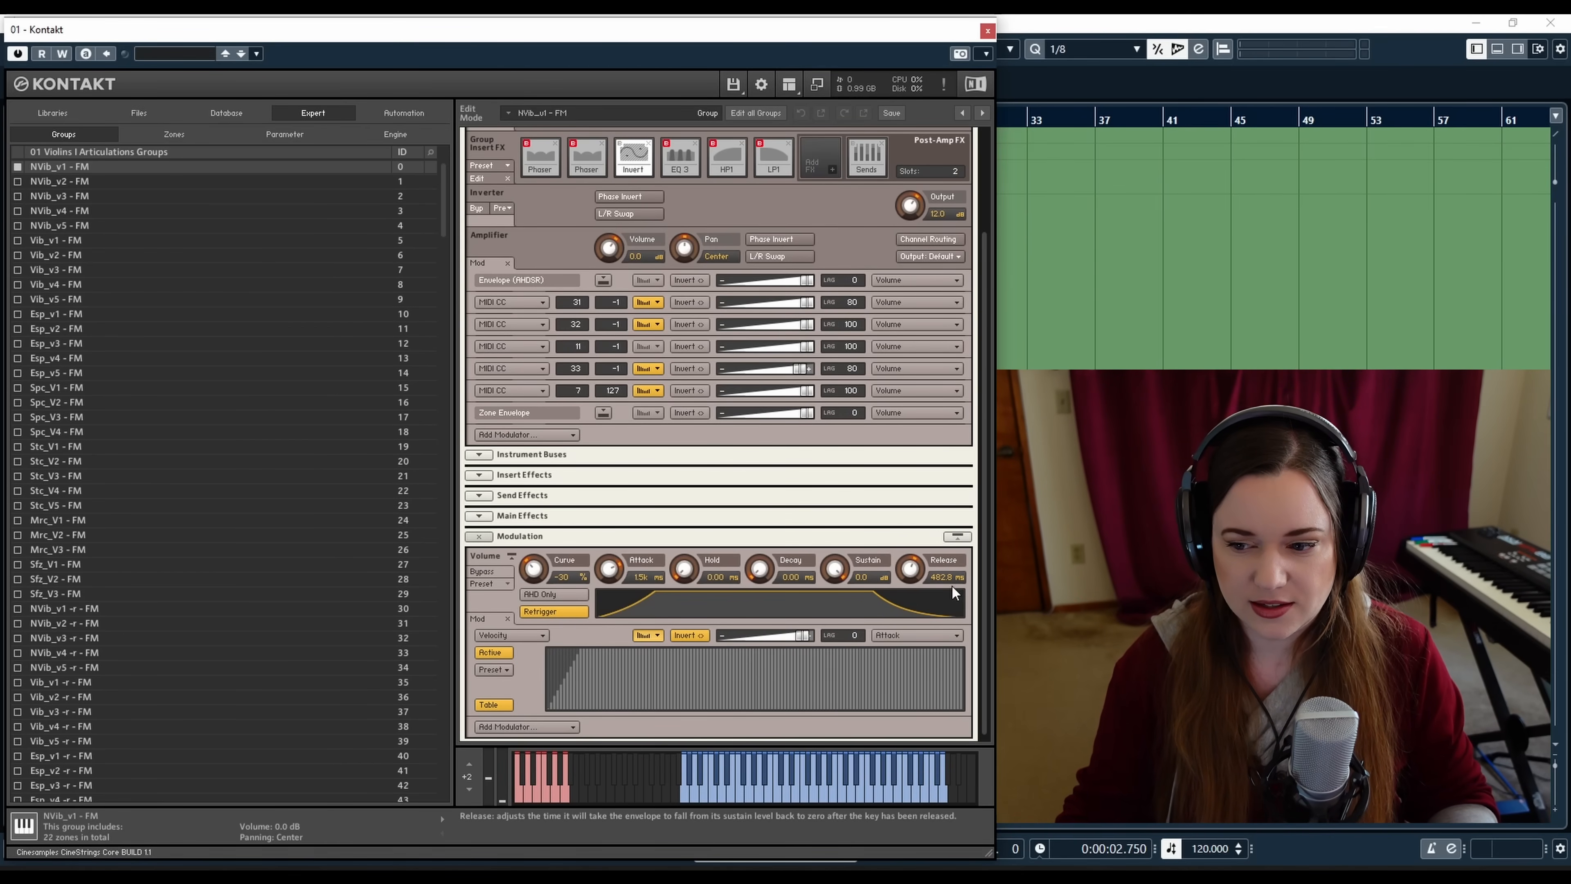
{"action": "left_click", "coordinate": [479, 536]}
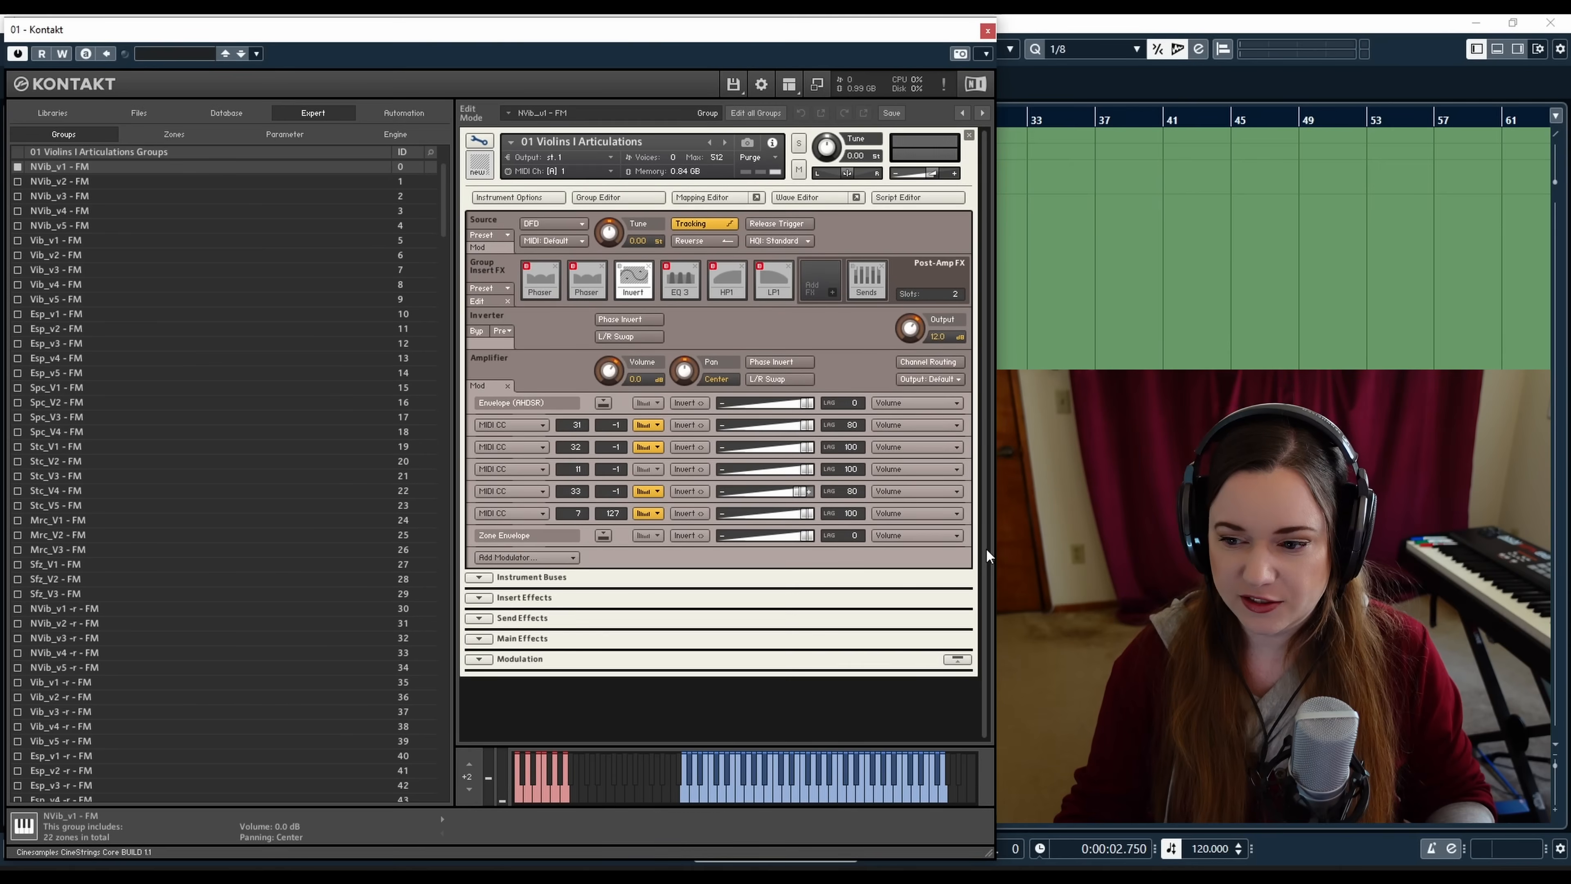
Open the Script Editor and attempt to edit the script, cancelling the password request
{"action": "left_click", "coordinate": [910, 198]}
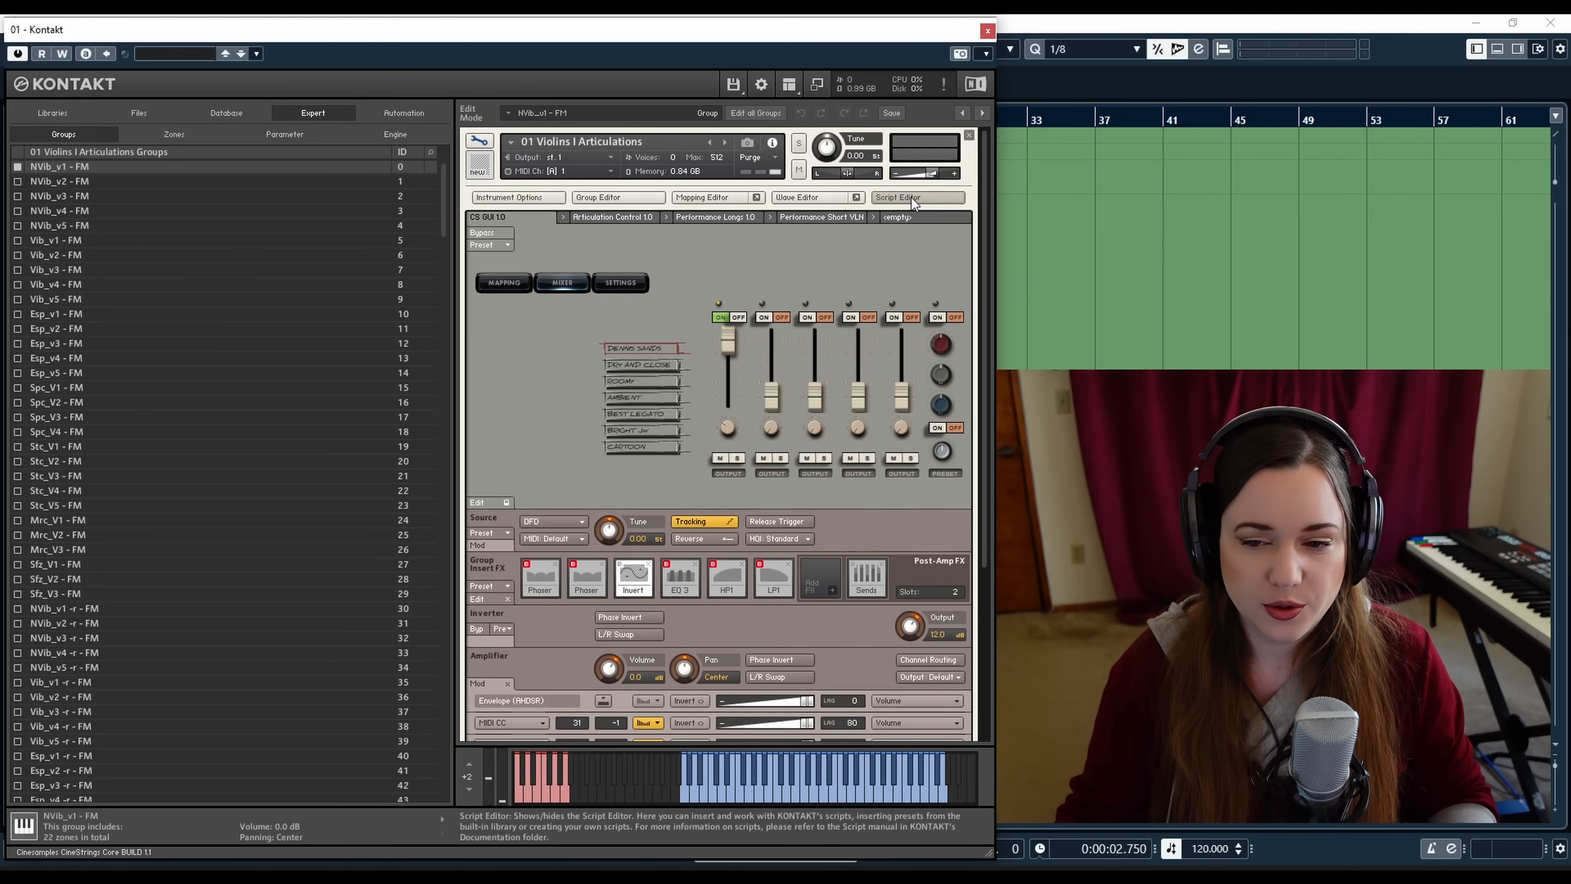
{"action": "left_click", "coordinate": [486, 502]}
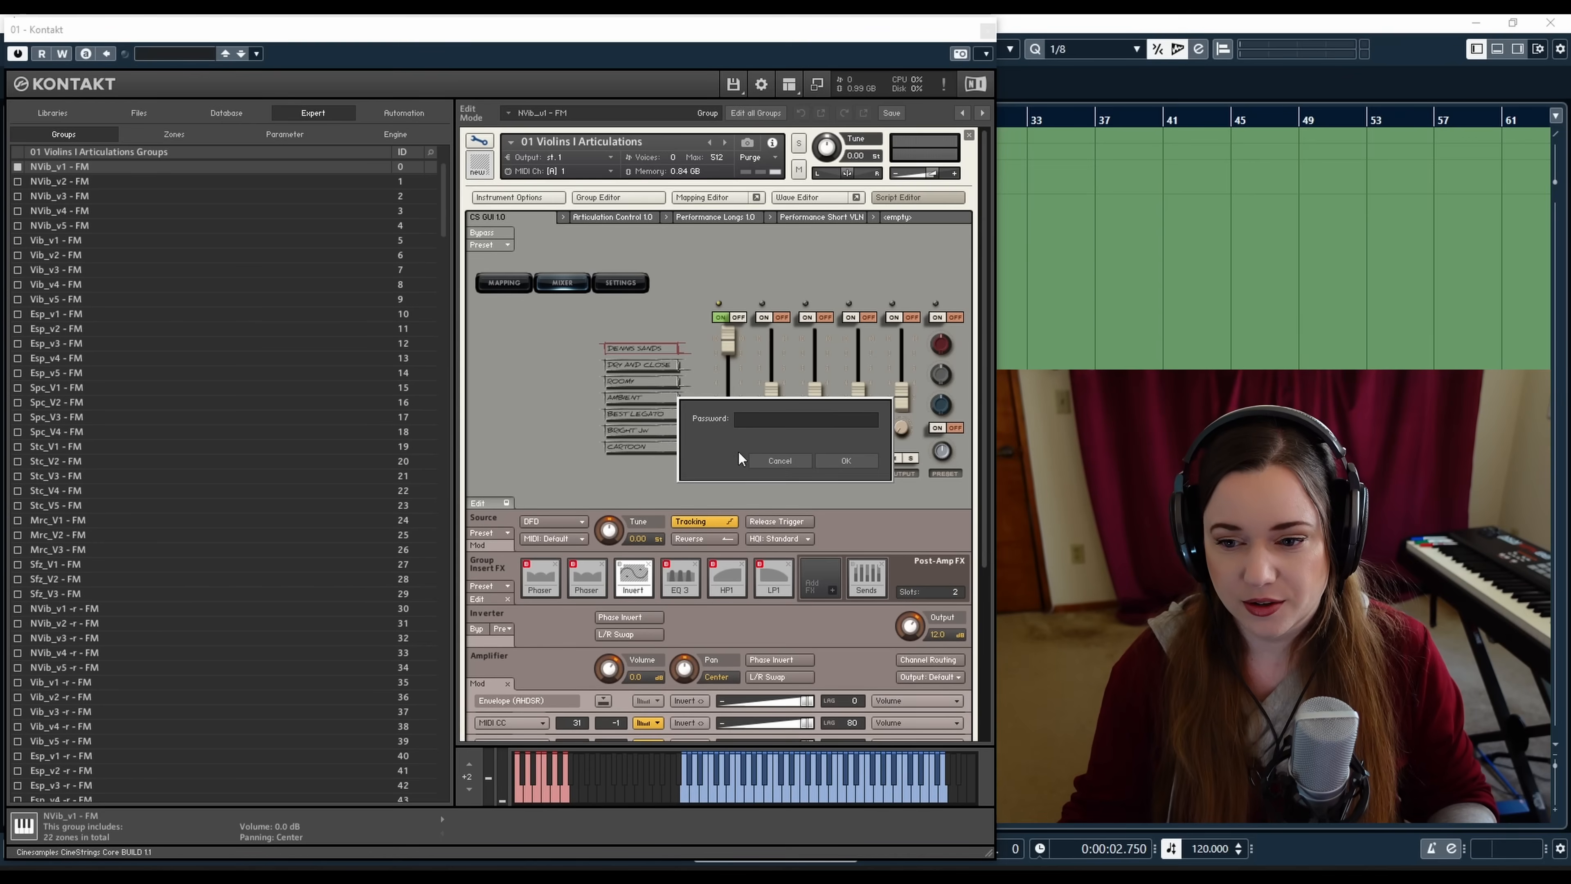
{"action": "left_click", "coordinate": [778, 461]}
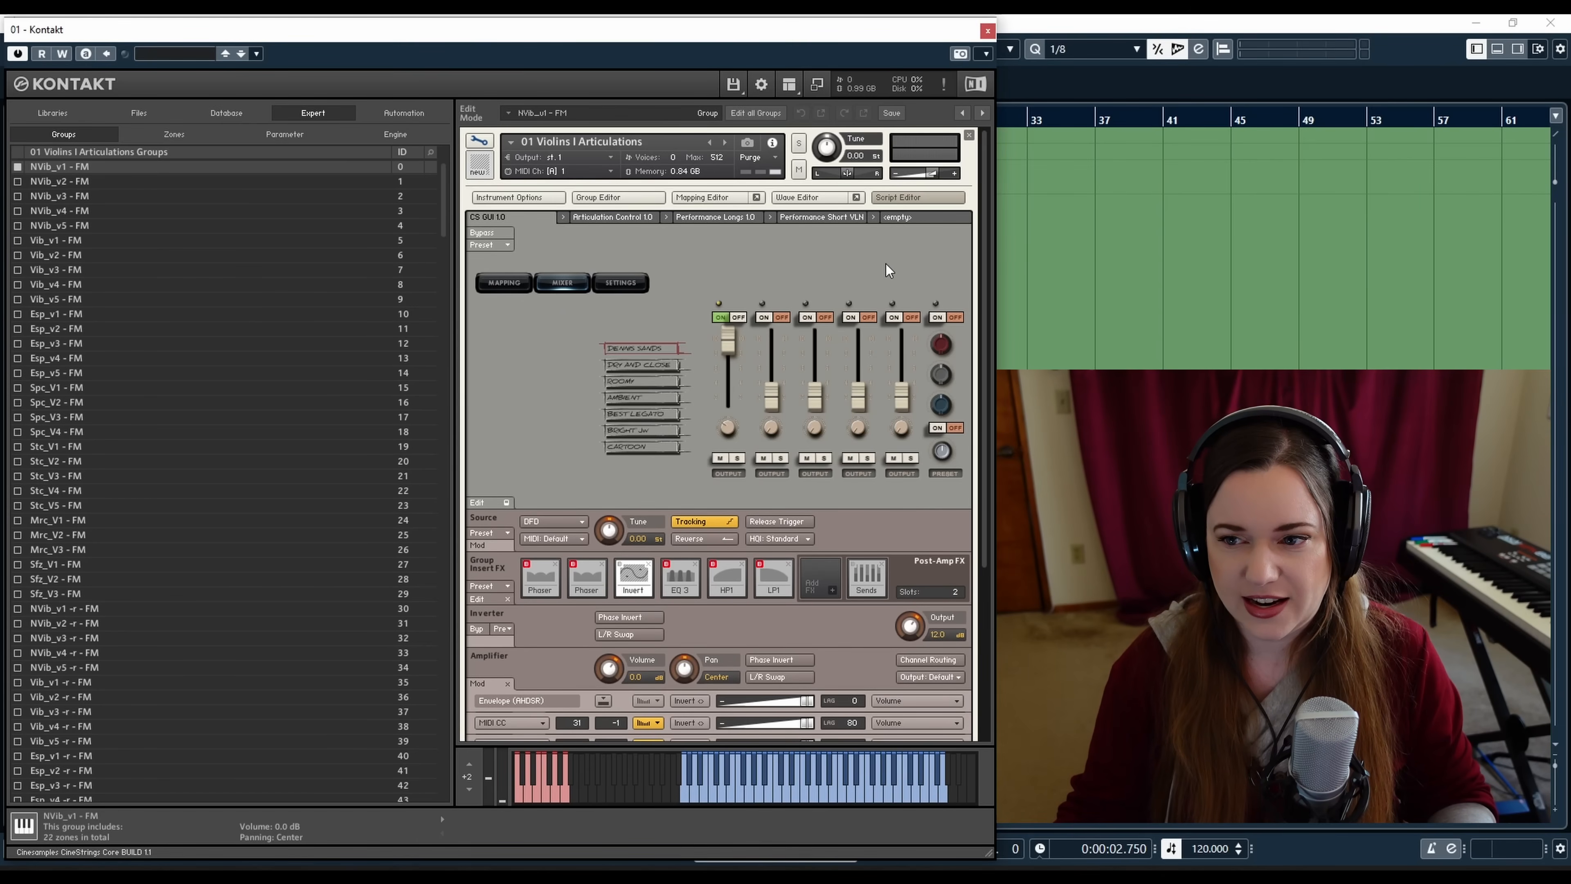
Hide the Script Editor, open the Group Editor and toggle Edit All Groups on and off before hiding it again
{"action": "left_click", "coordinate": [914, 199]}
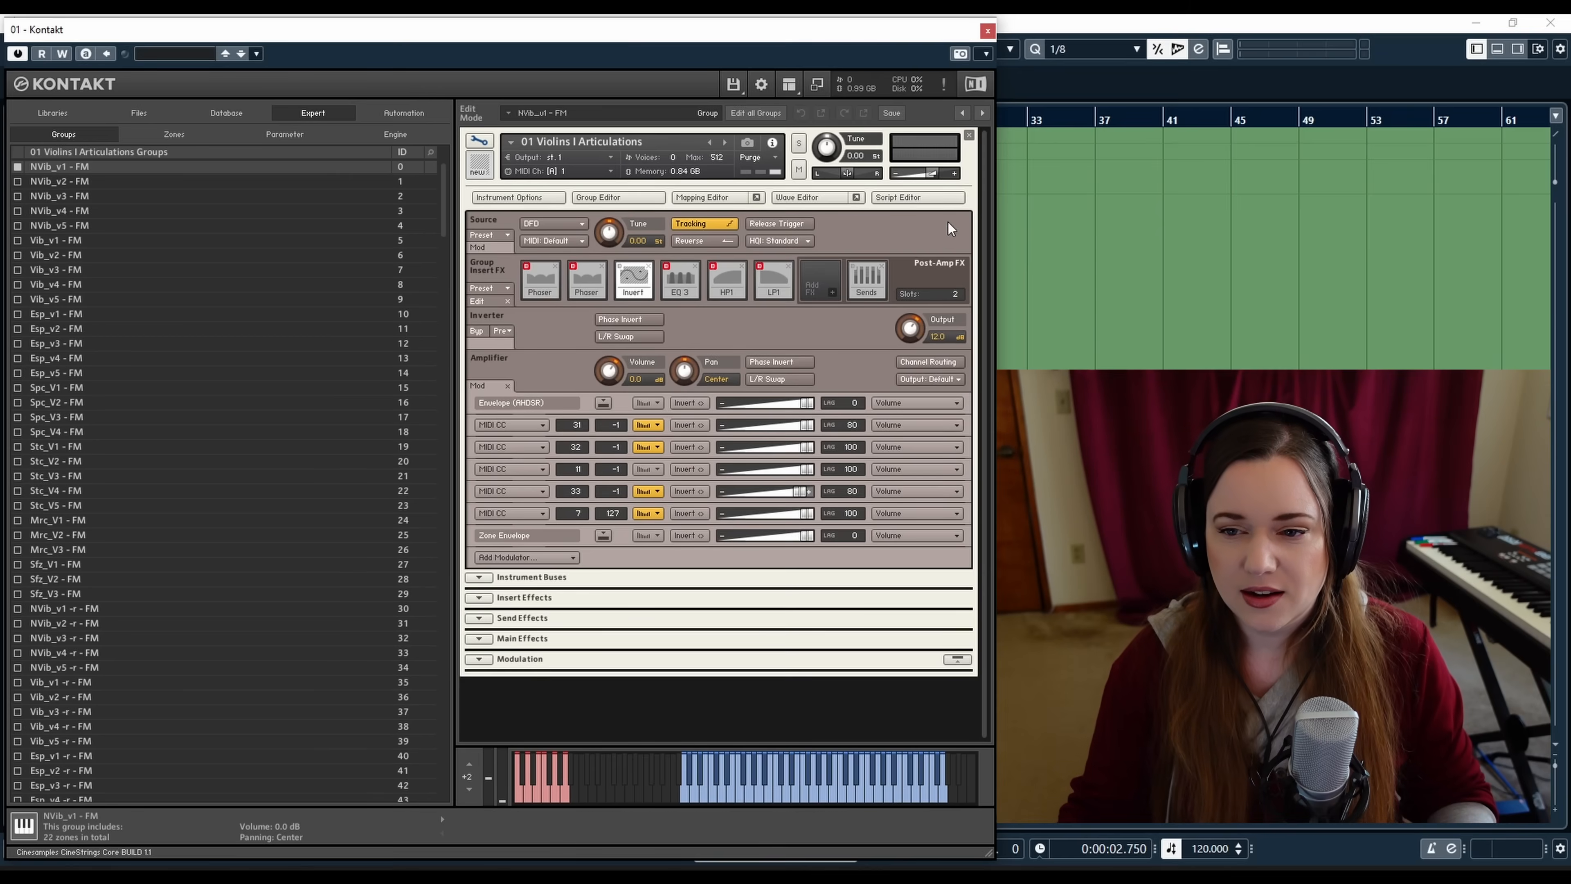
{"action": "left_click", "coordinate": [617, 198]}
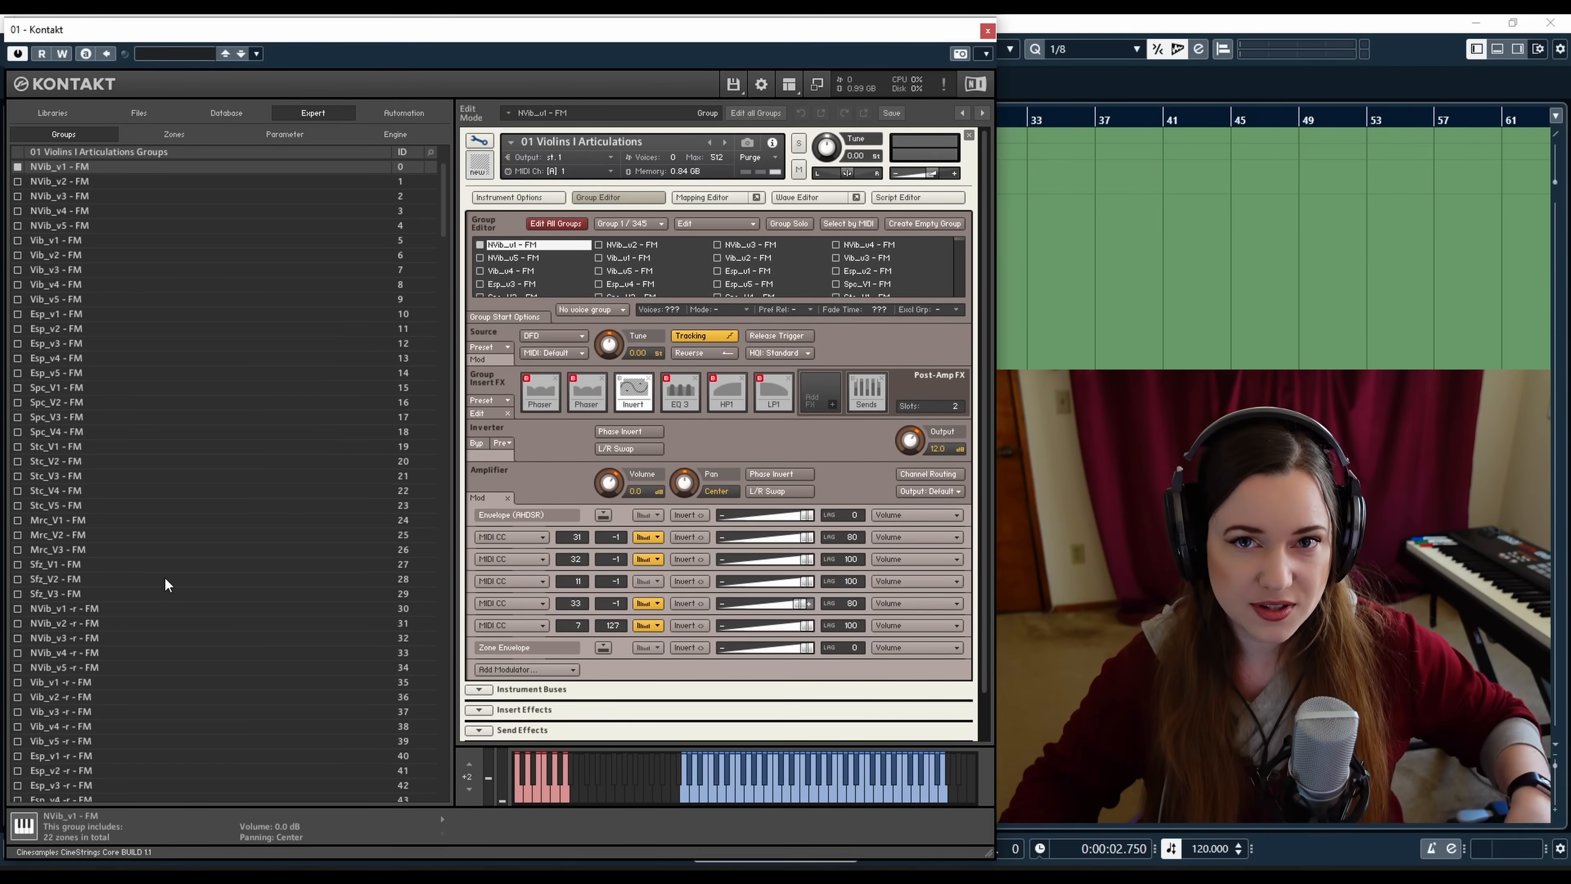
{"action": "left_click", "coordinate": [562, 225]}
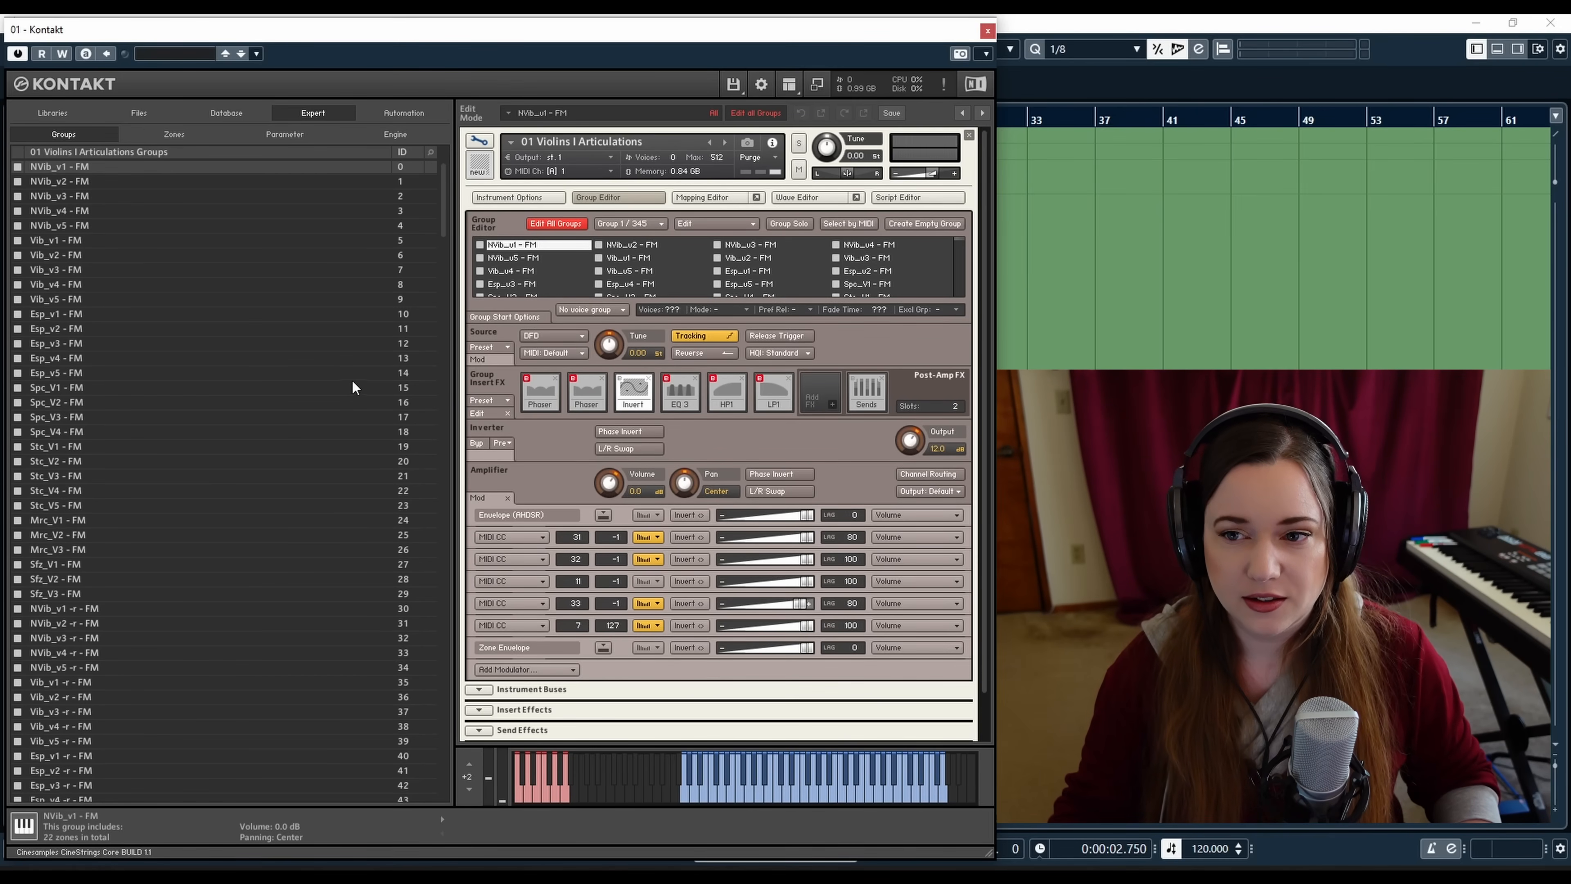
{"action": "left_click", "coordinate": [554, 224]}
{"action": "left_click", "coordinate": [612, 197]}
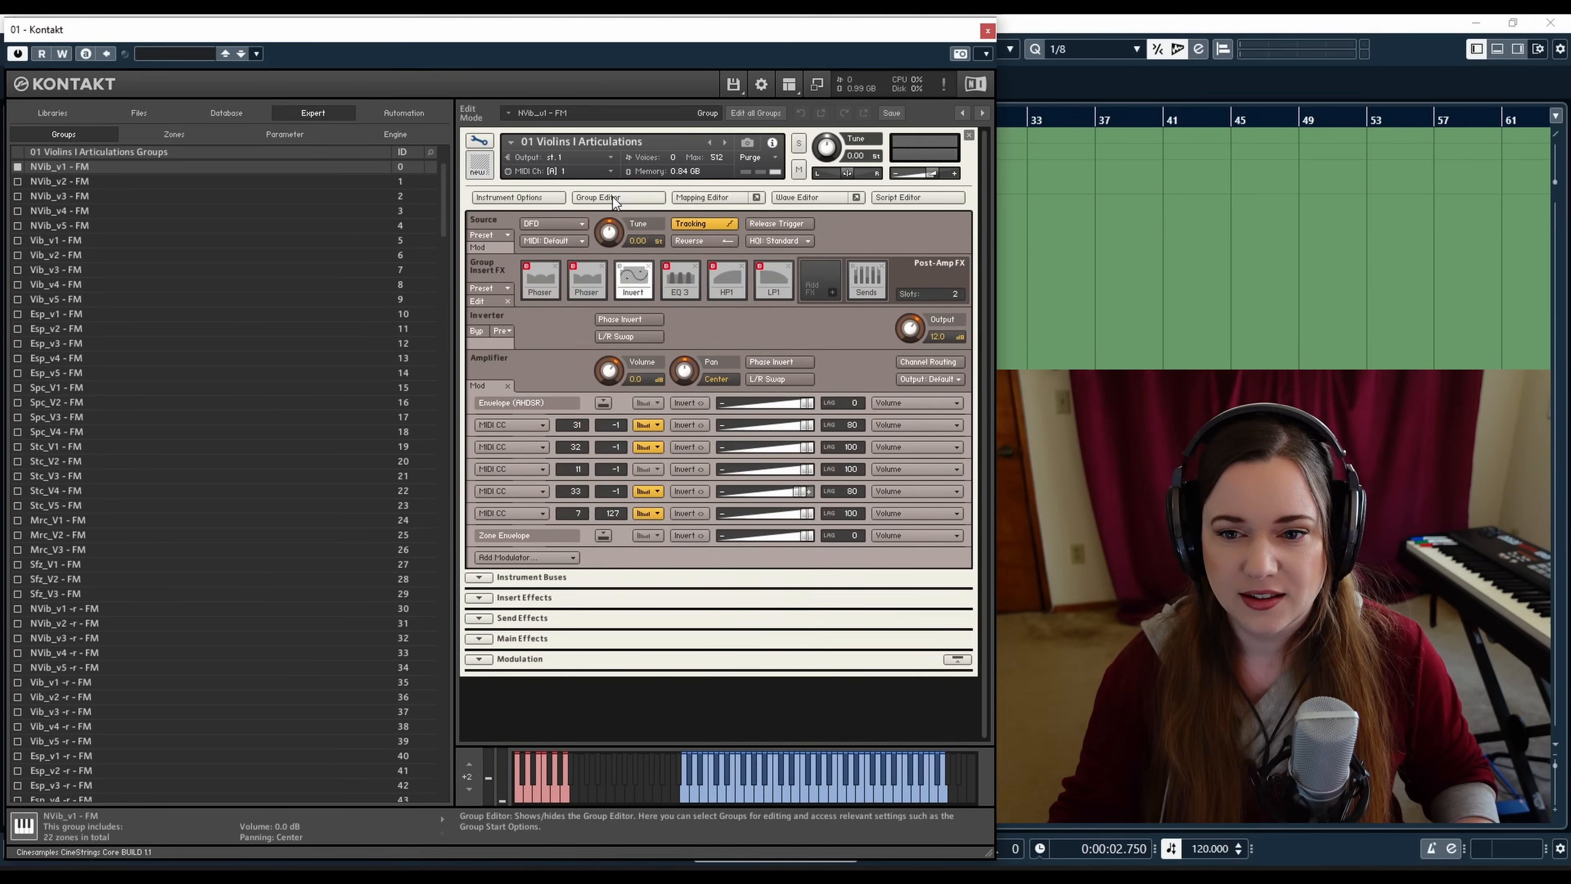
Open the Mapping Editor, scroll across the keyboard to view all zones and select the highest zone
{"action": "left_click", "coordinate": [727, 198]}
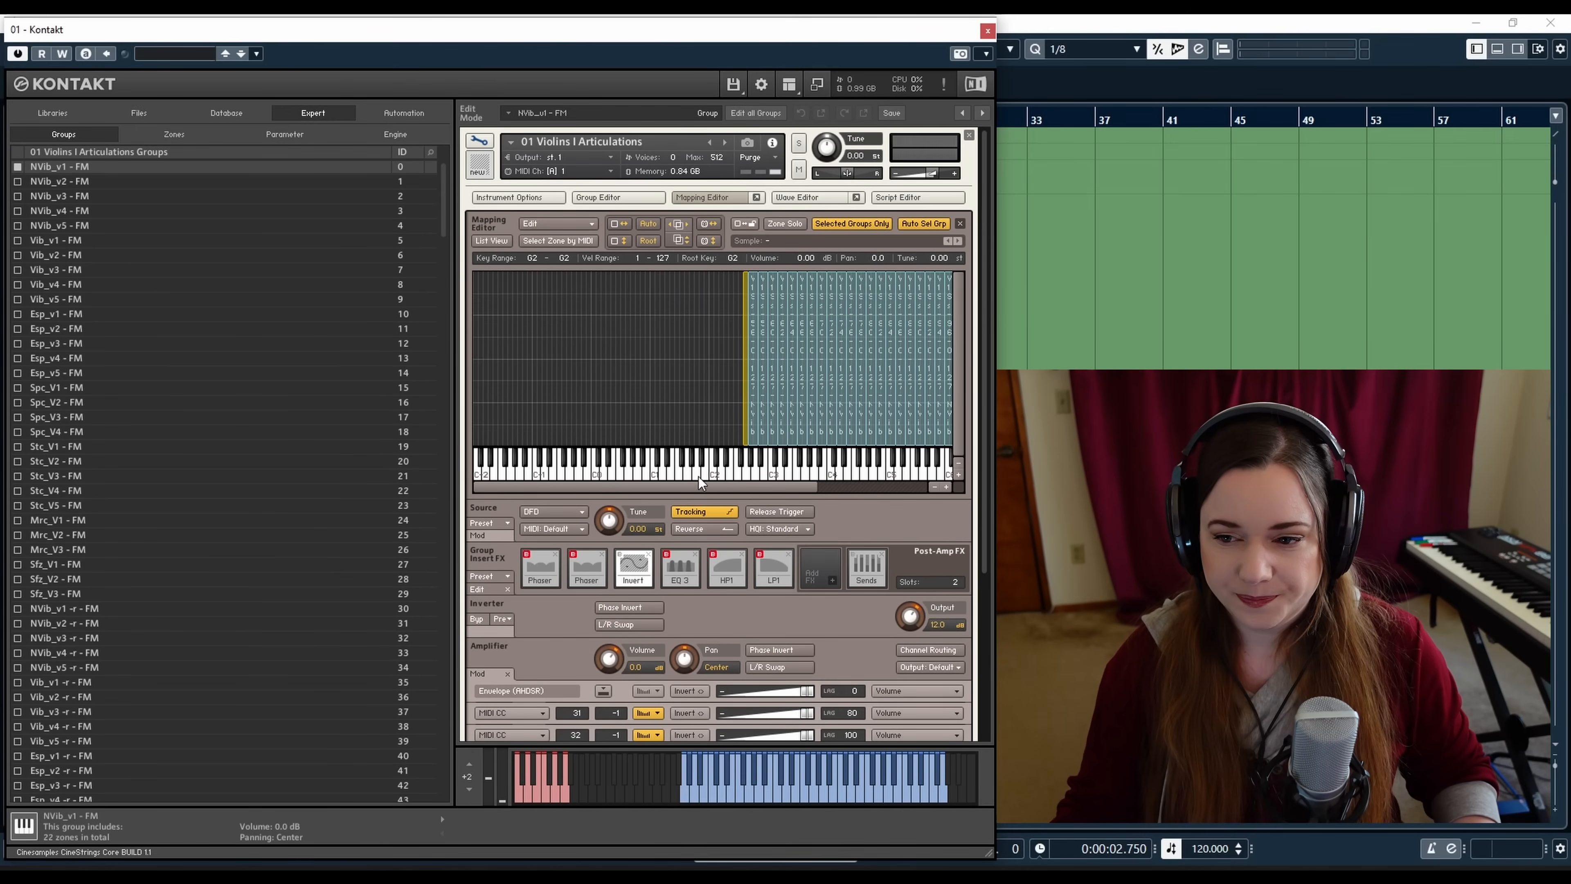
{"action": "left_click_drag", "start_coordinate": [705, 485], "coordinate": [810, 486]}
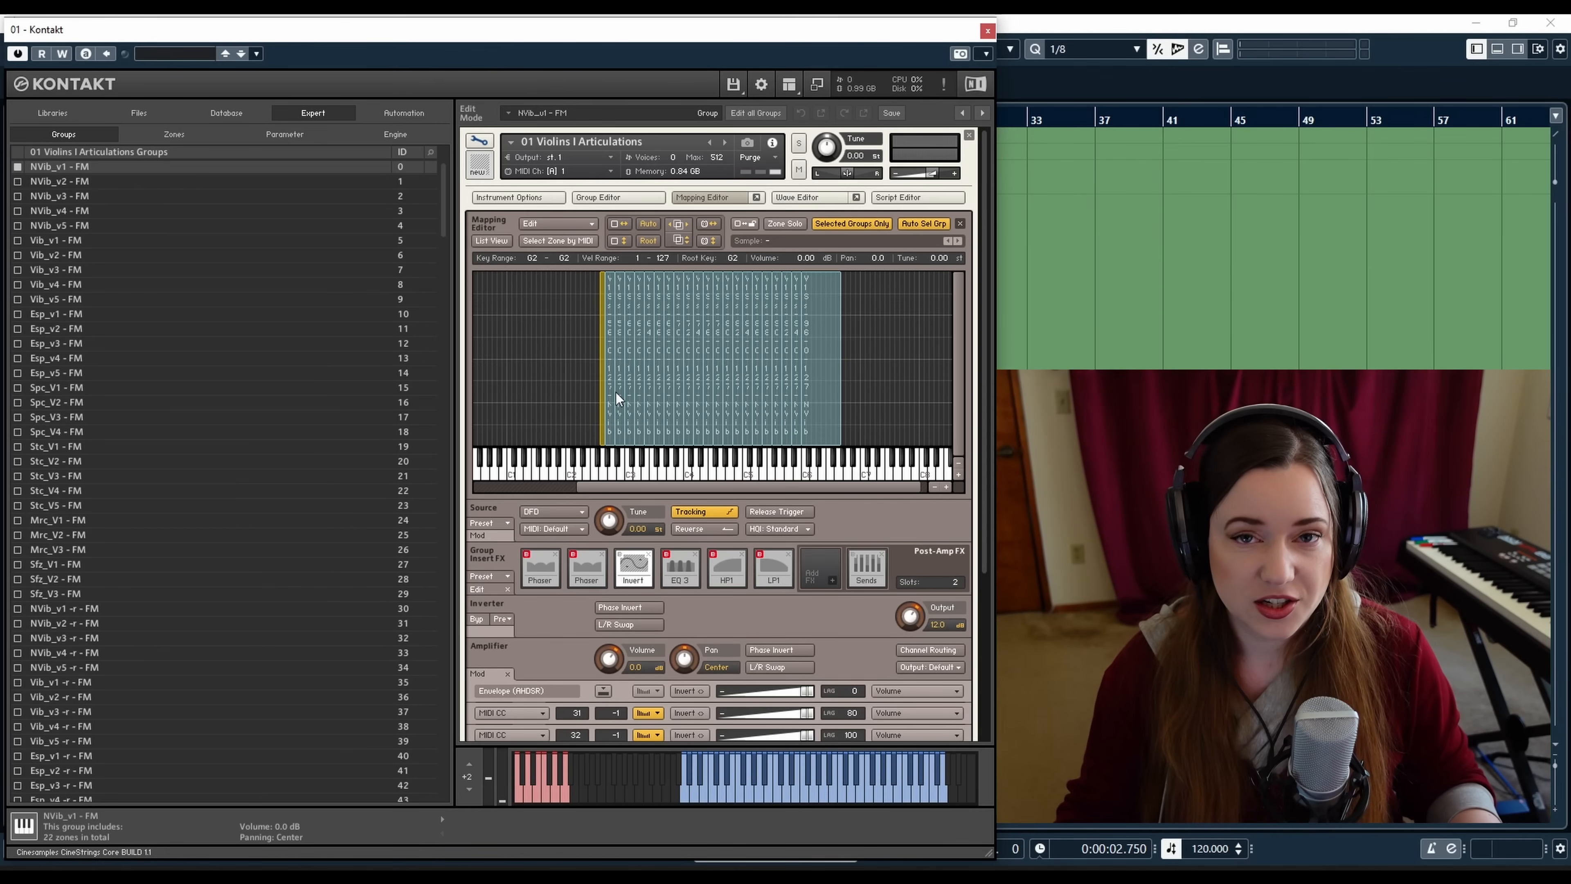
{"action": "left_click", "coordinate": [946, 487]}
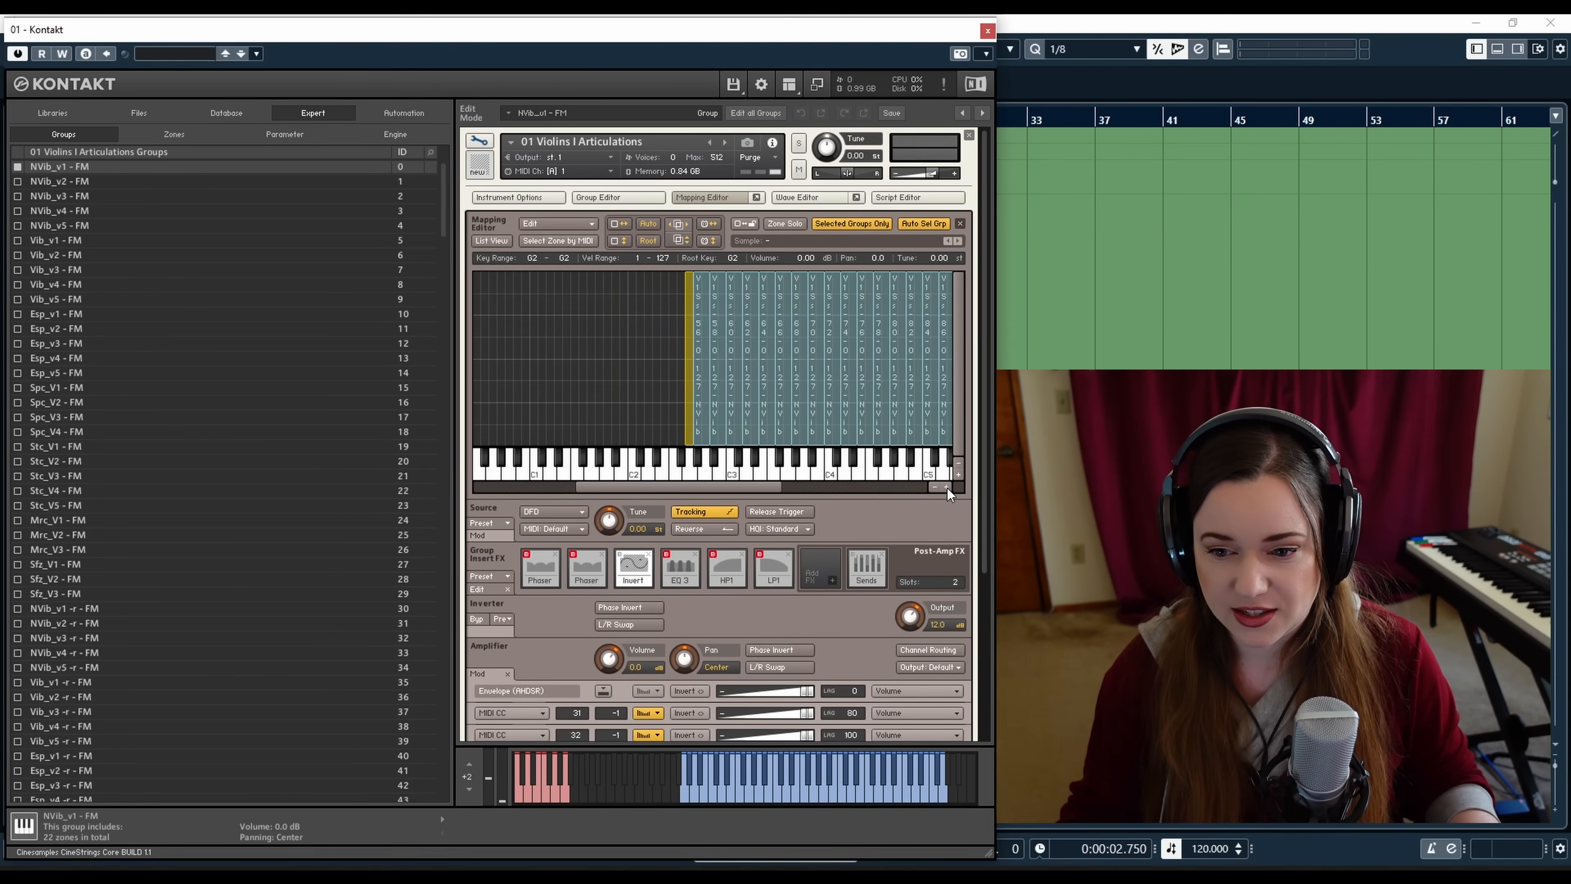
{"action": "left_click_drag", "start_coordinate": [603, 486], "coordinate": [634, 476]}
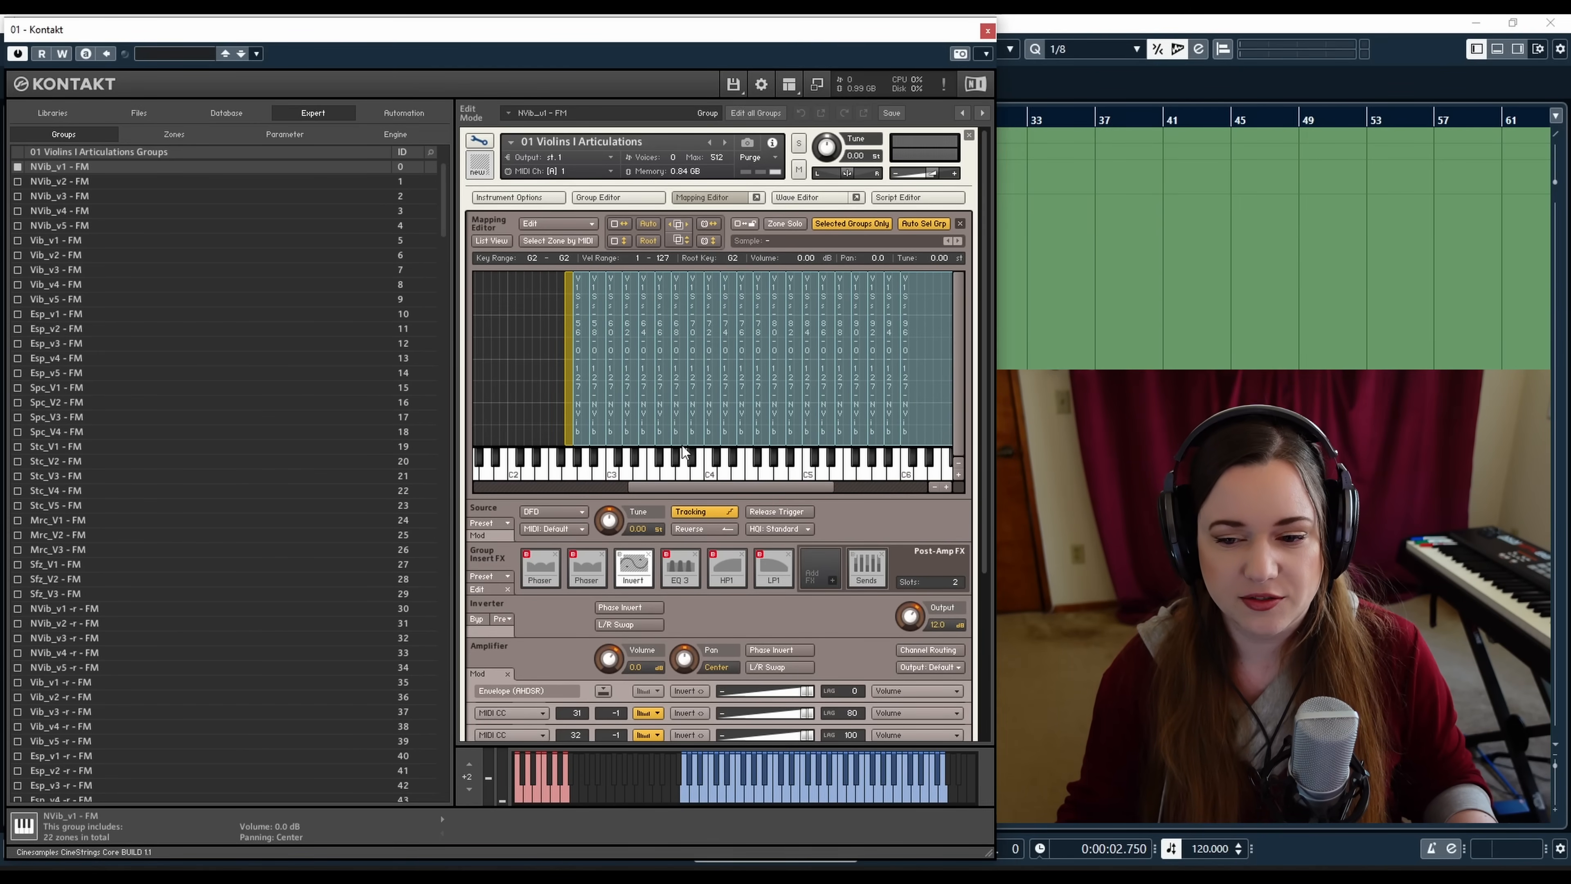
{"action": "left_click_drag", "start_coordinate": [707, 489], "coordinate": [729, 491]}
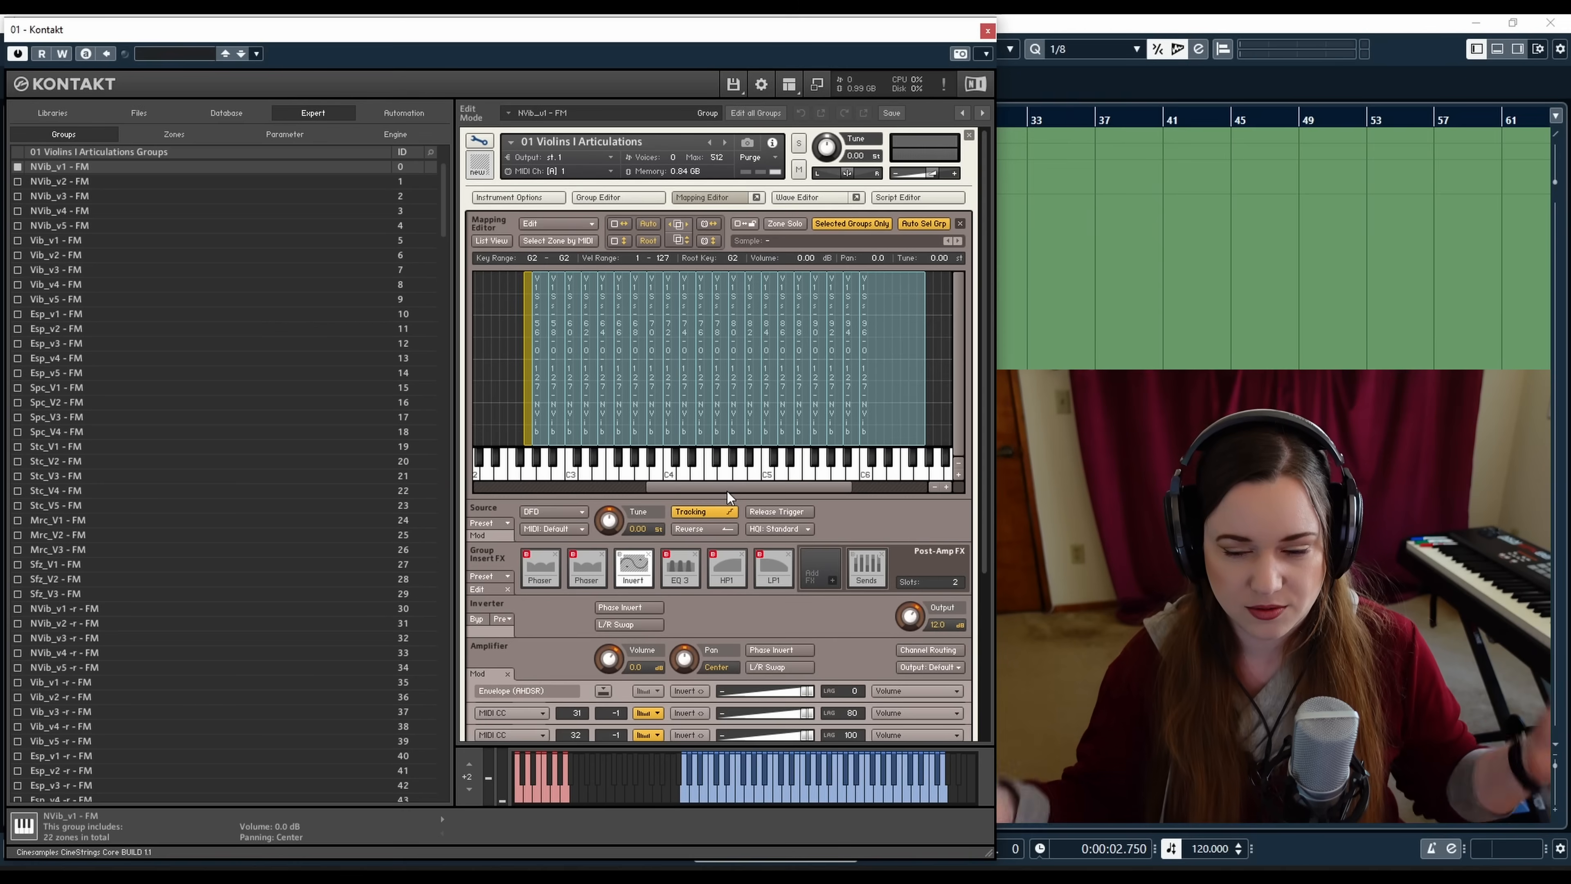
{"action": "left_click_drag", "start_coordinate": [729, 484], "coordinate": [737, 488]}
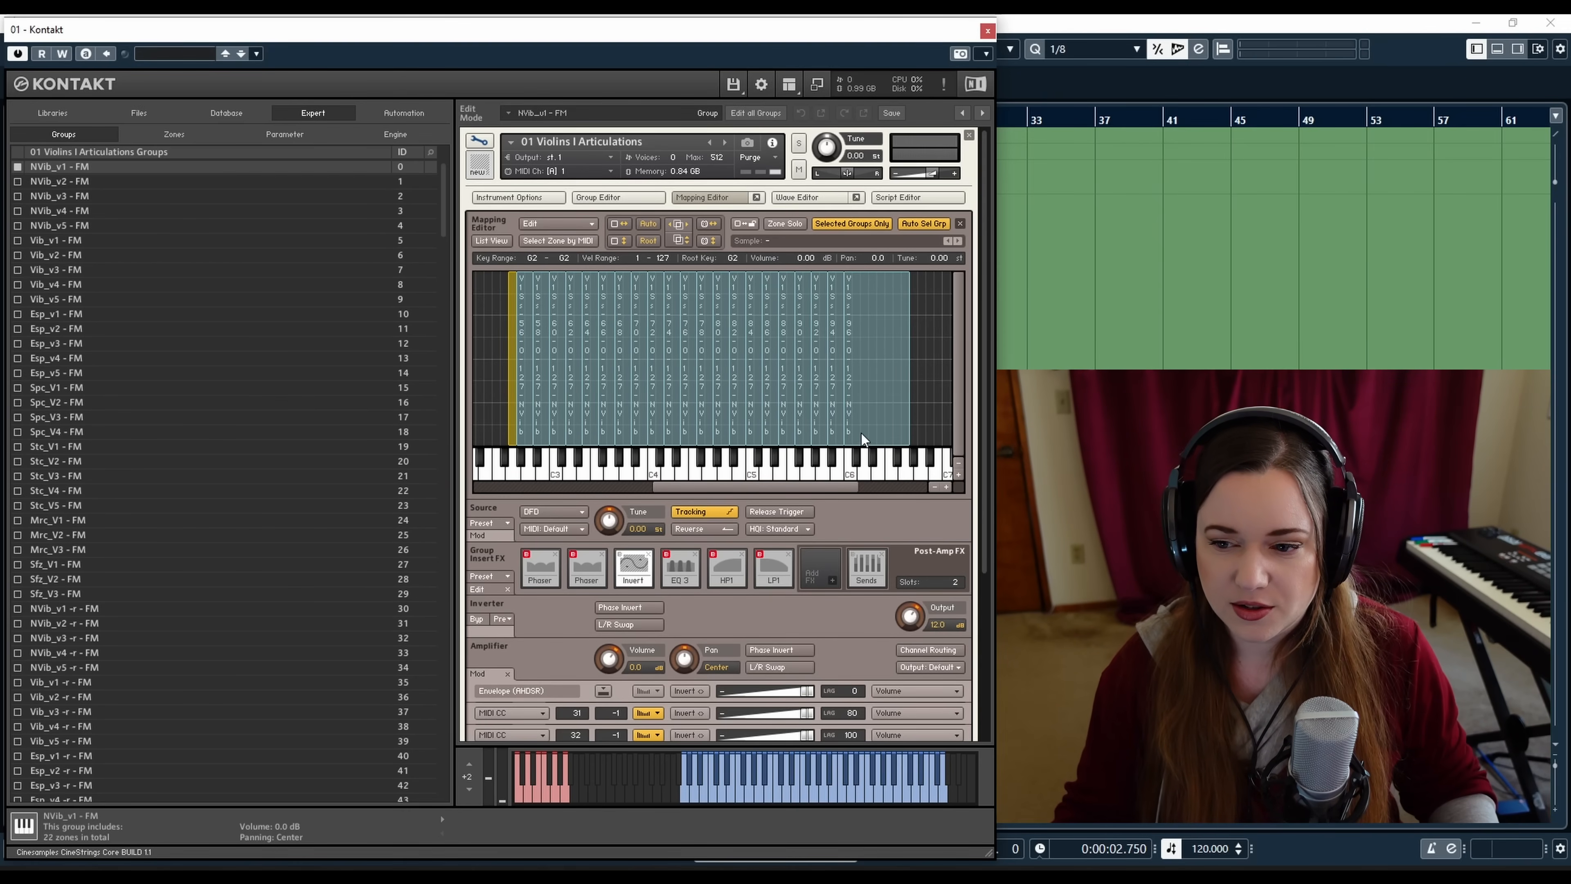
{"action": "left_click", "coordinate": [875, 337]}
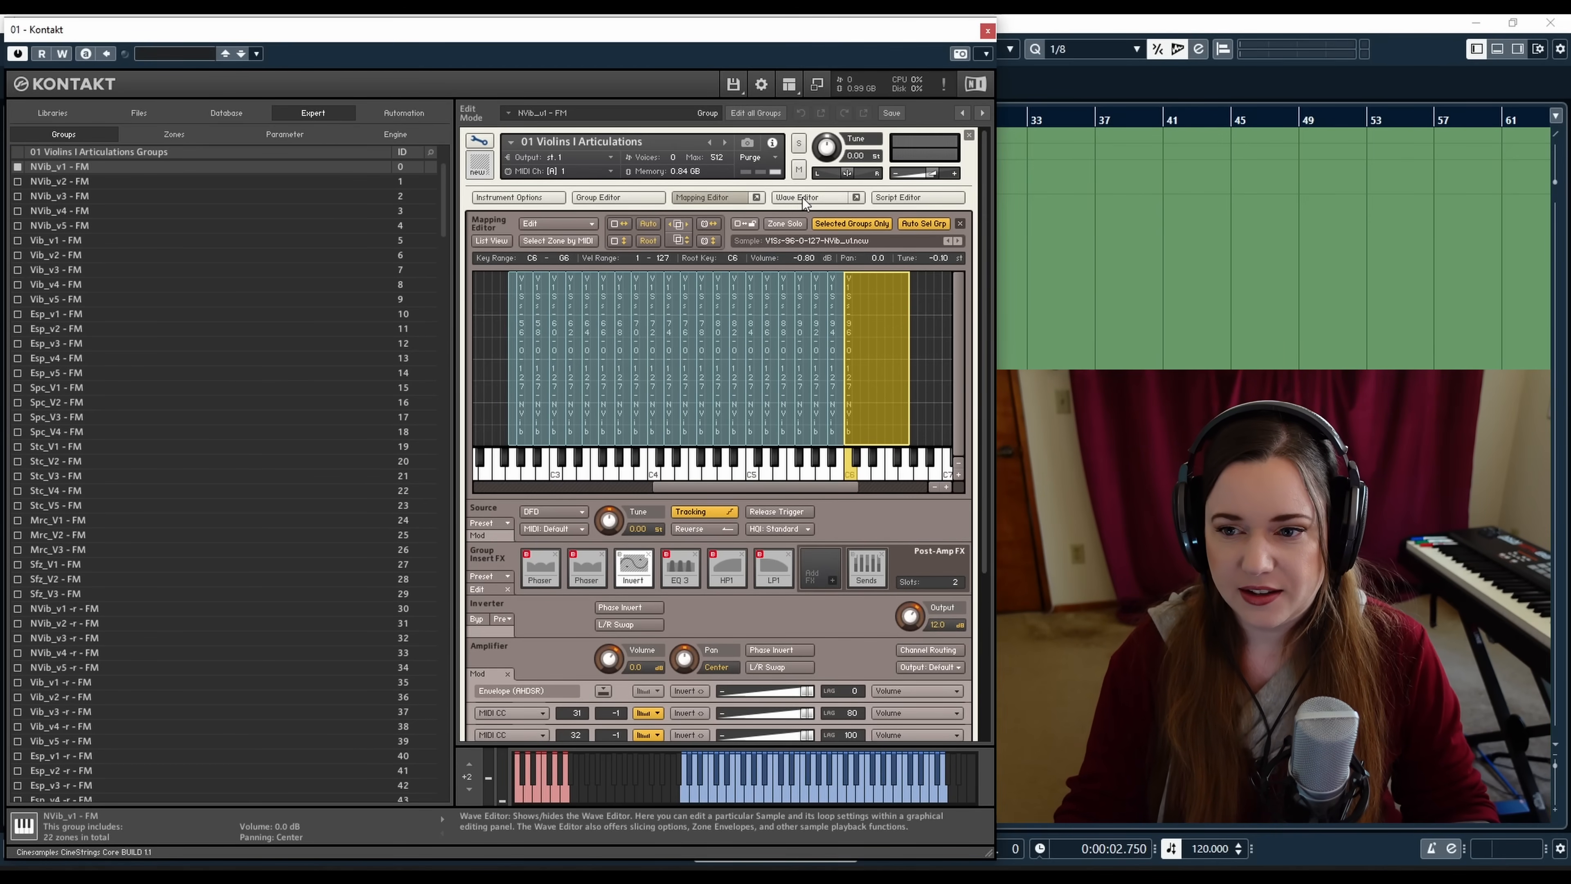
Open the Wave Editor and select several zones in turn to inspect their samples and loop regions
{"action": "left_click", "coordinate": [787, 198]}
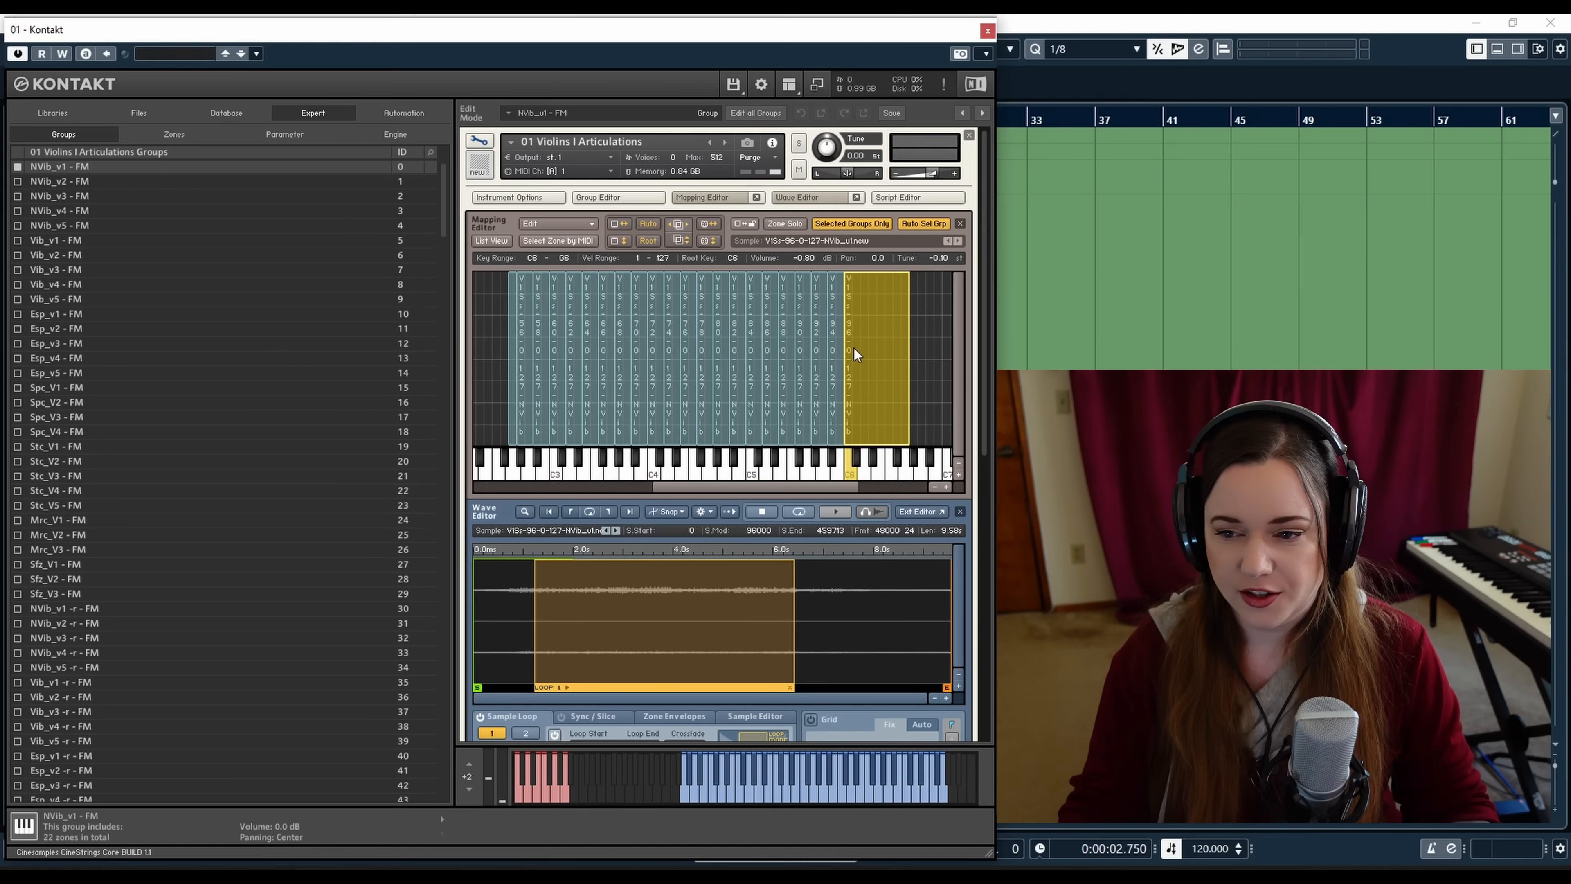
{"action": "left_click", "coordinate": [671, 393]}
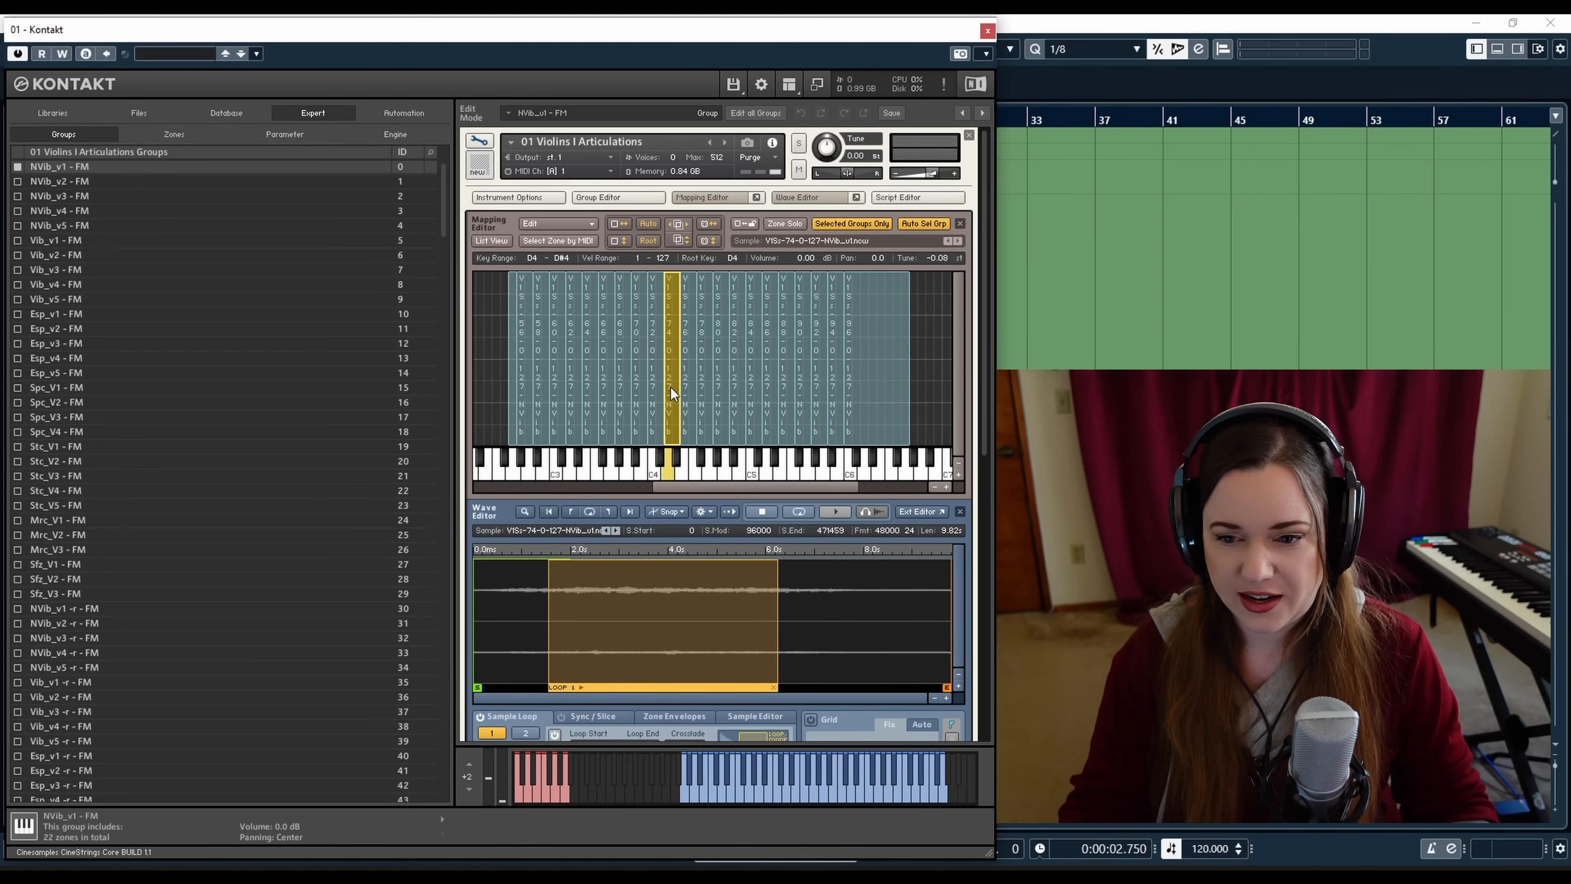
{"action": "left_click", "coordinate": [604, 397]}
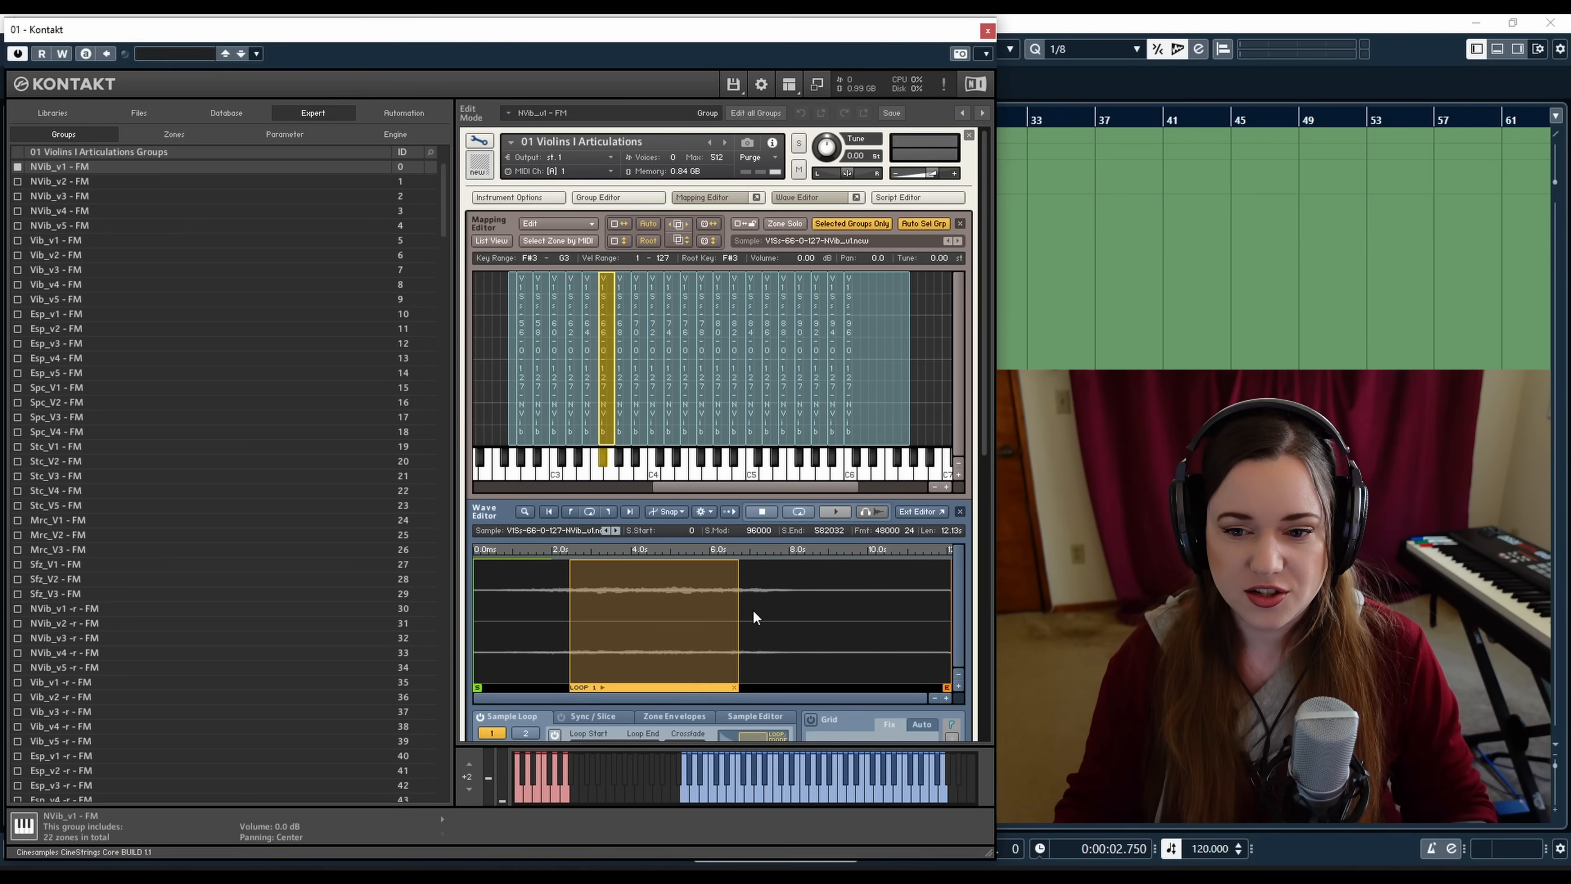
{"action": "left_click", "coordinate": [557, 436]}
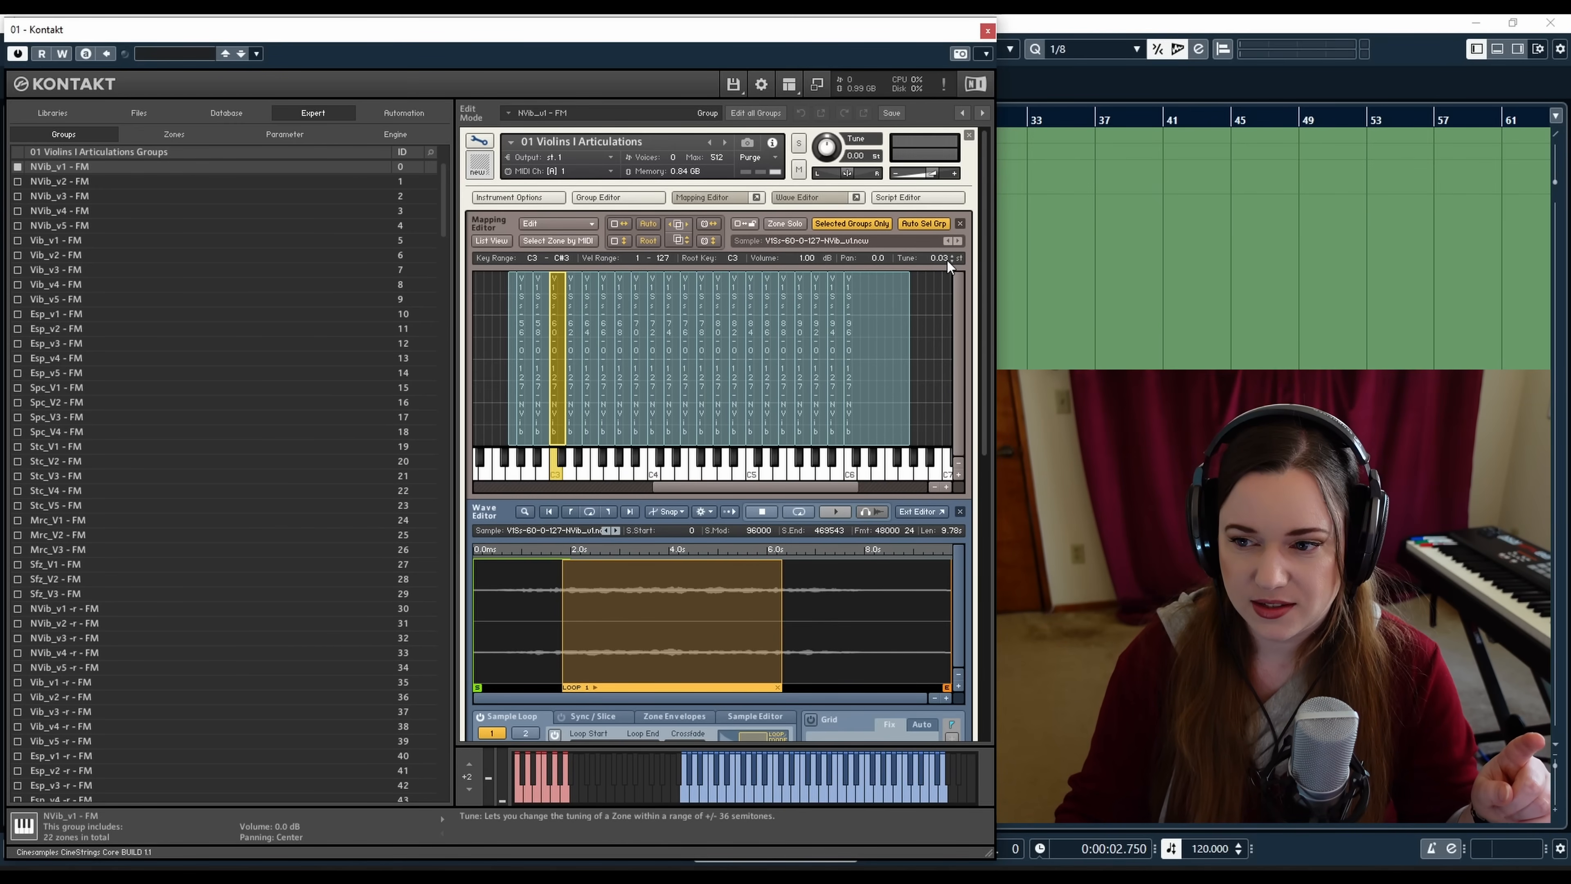
{"action": "left_click", "coordinate": [623, 381]}
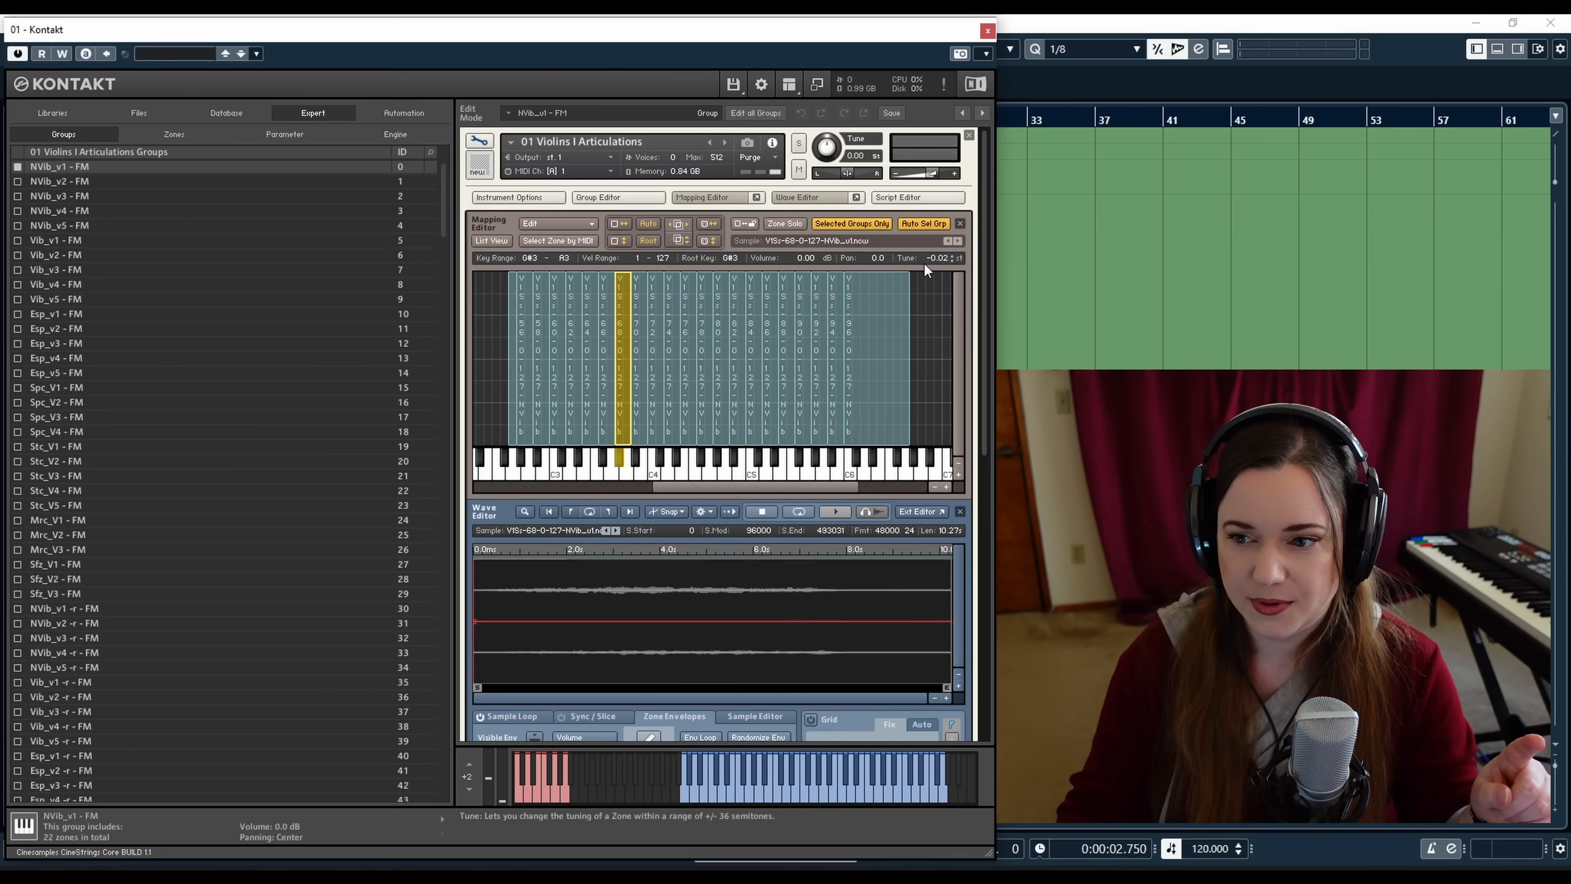
{"action": "left_click", "coordinate": [731, 355]}
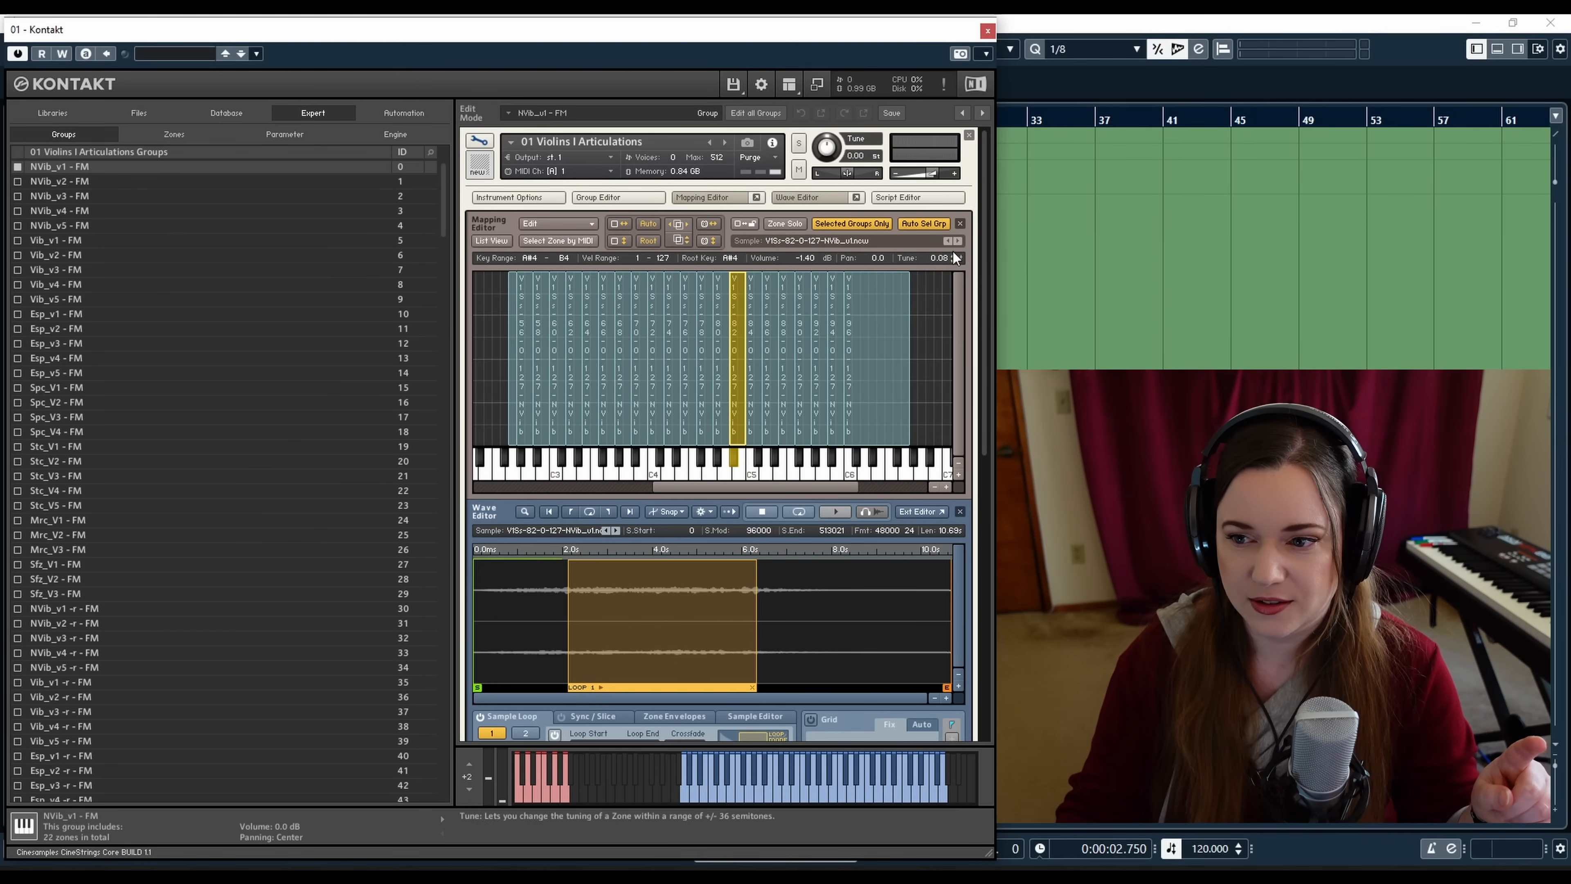
{"action": "left_click", "coordinate": [814, 341]}
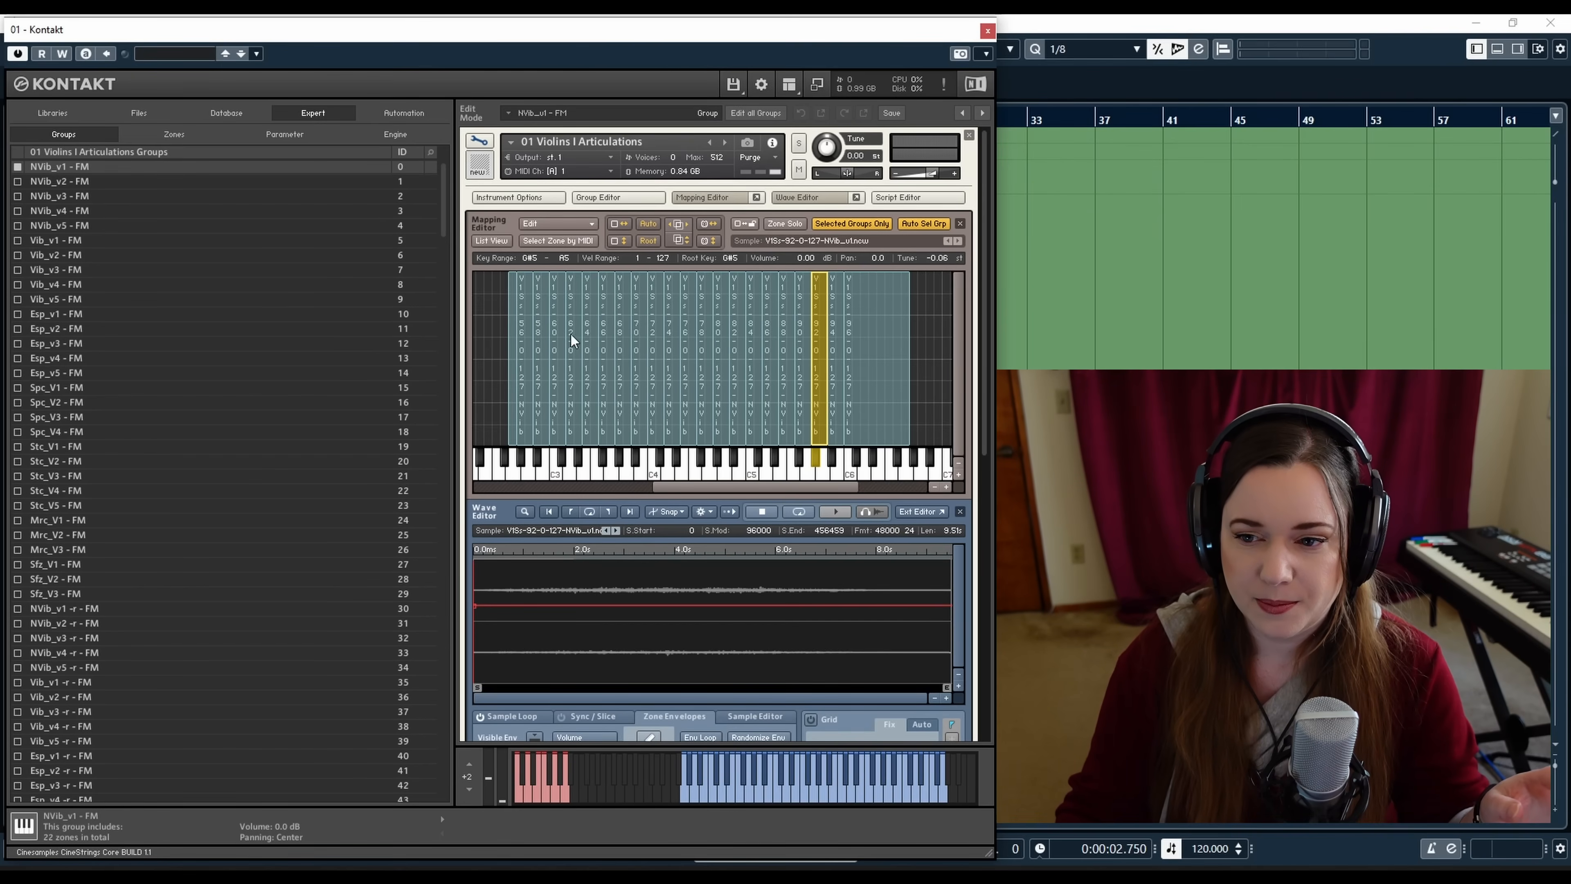
{"action": "left_click", "coordinate": [521, 340]}
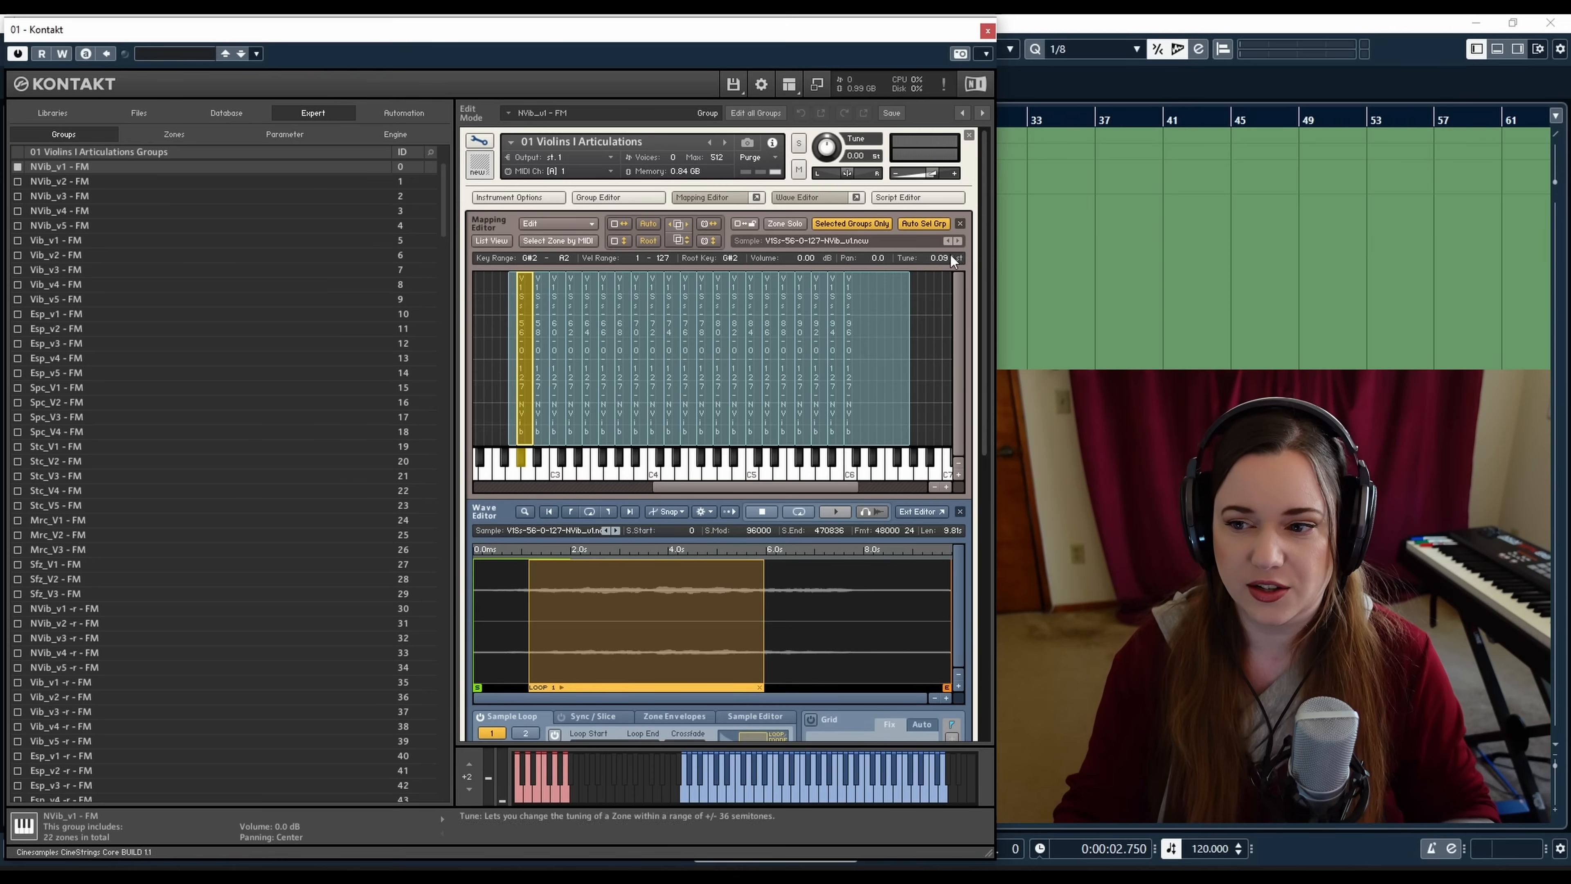
{"action": "left_click", "coordinate": [549, 391]}
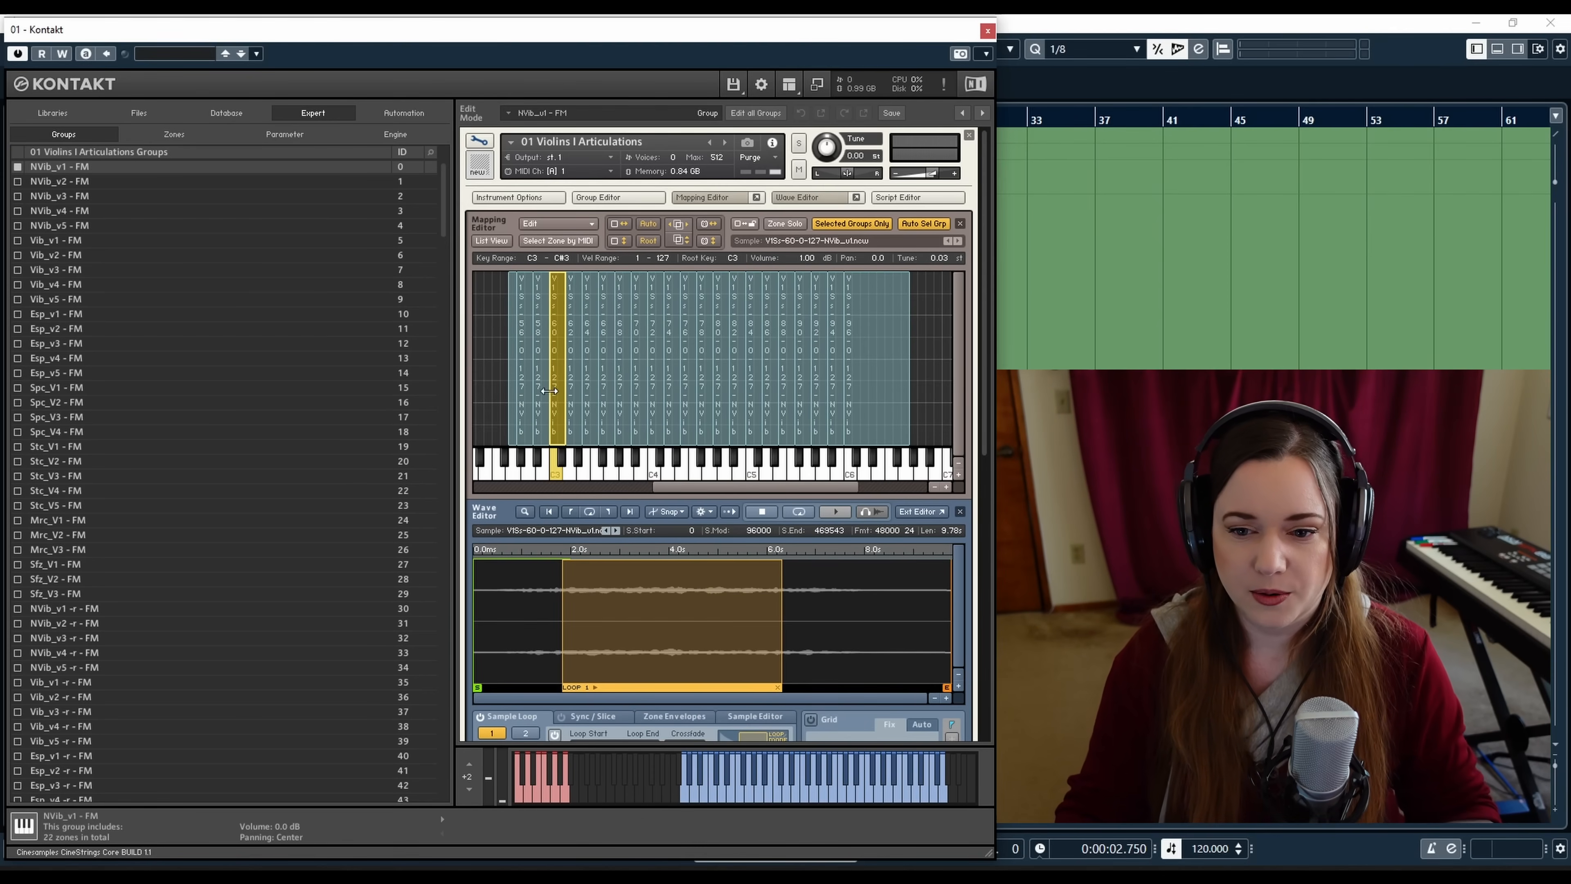
Move the Kontakt window around the project and start and stop project playback
{"action": "left_click_drag", "start_coordinate": [311, 39], "coordinate": [457, 227]}
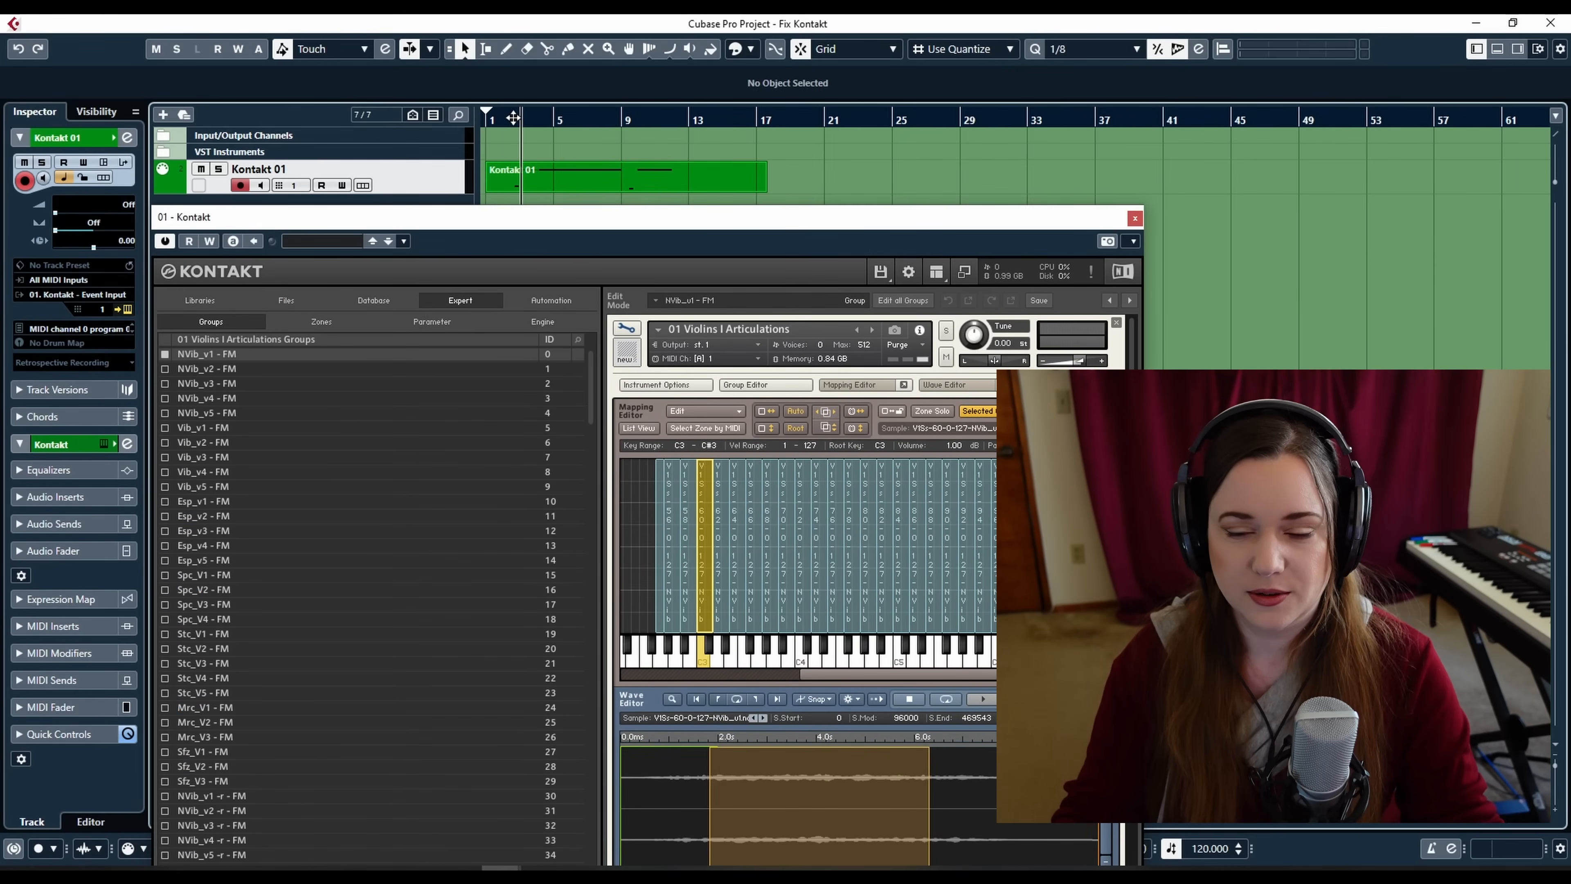
{"action": "left_click_drag", "start_coordinate": [537, 224], "coordinate": [432, 50]}
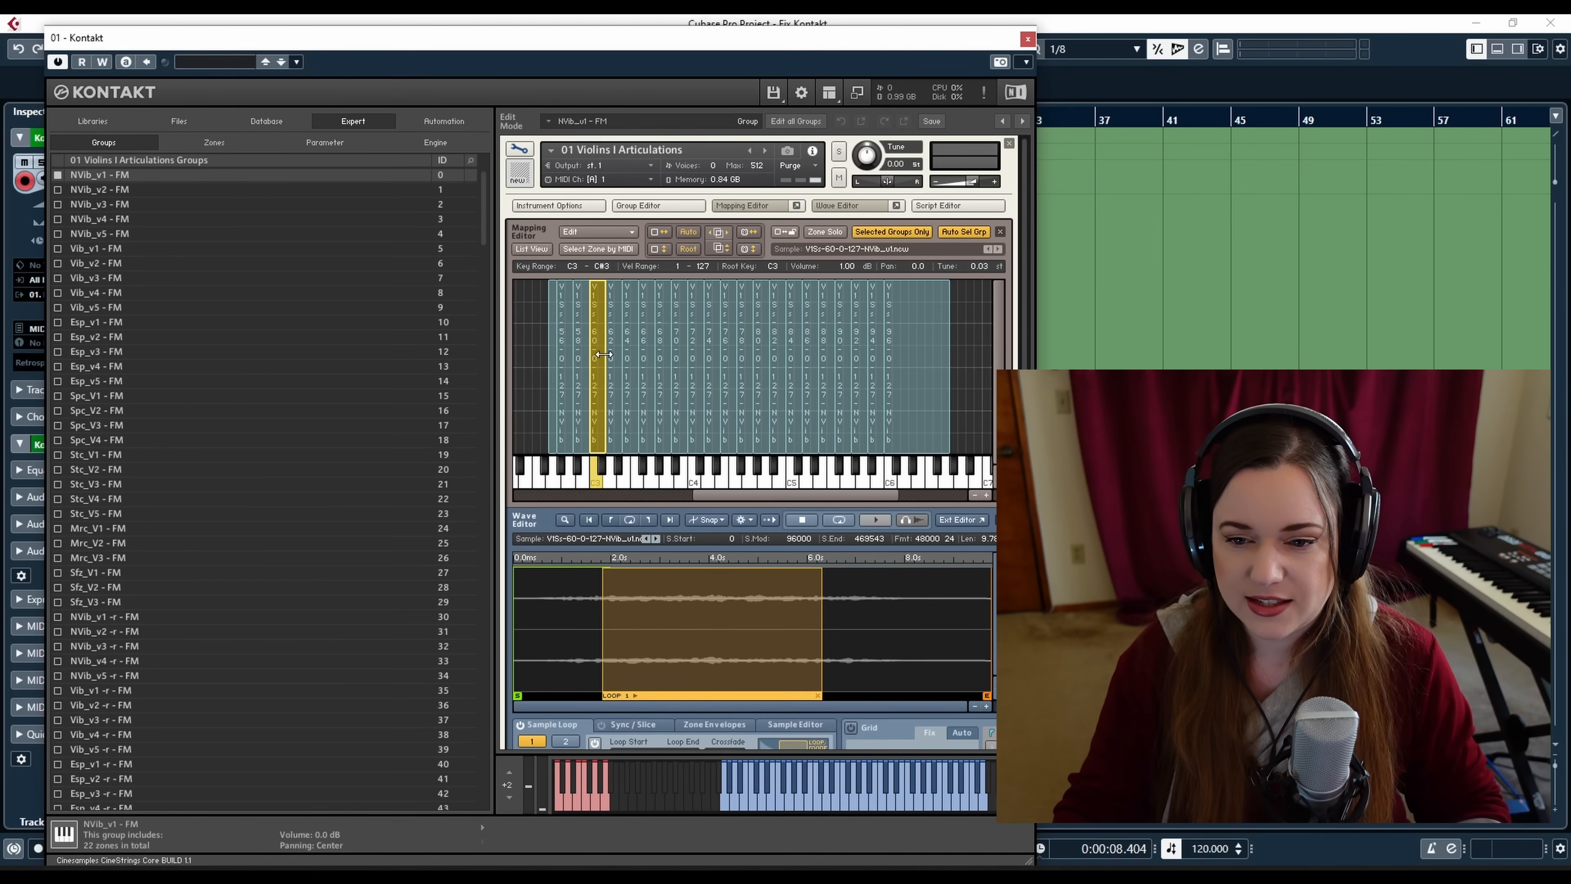
{"action": "mouse_move", "coordinate": [550, 38]}
{"action": "left_mouse_down"}
{"action": "mouse_move", "coordinate": [545, 210]}
{"action": "mouse_move", "coordinate": [540, 60]}
{"action": "left_mouse_up"}
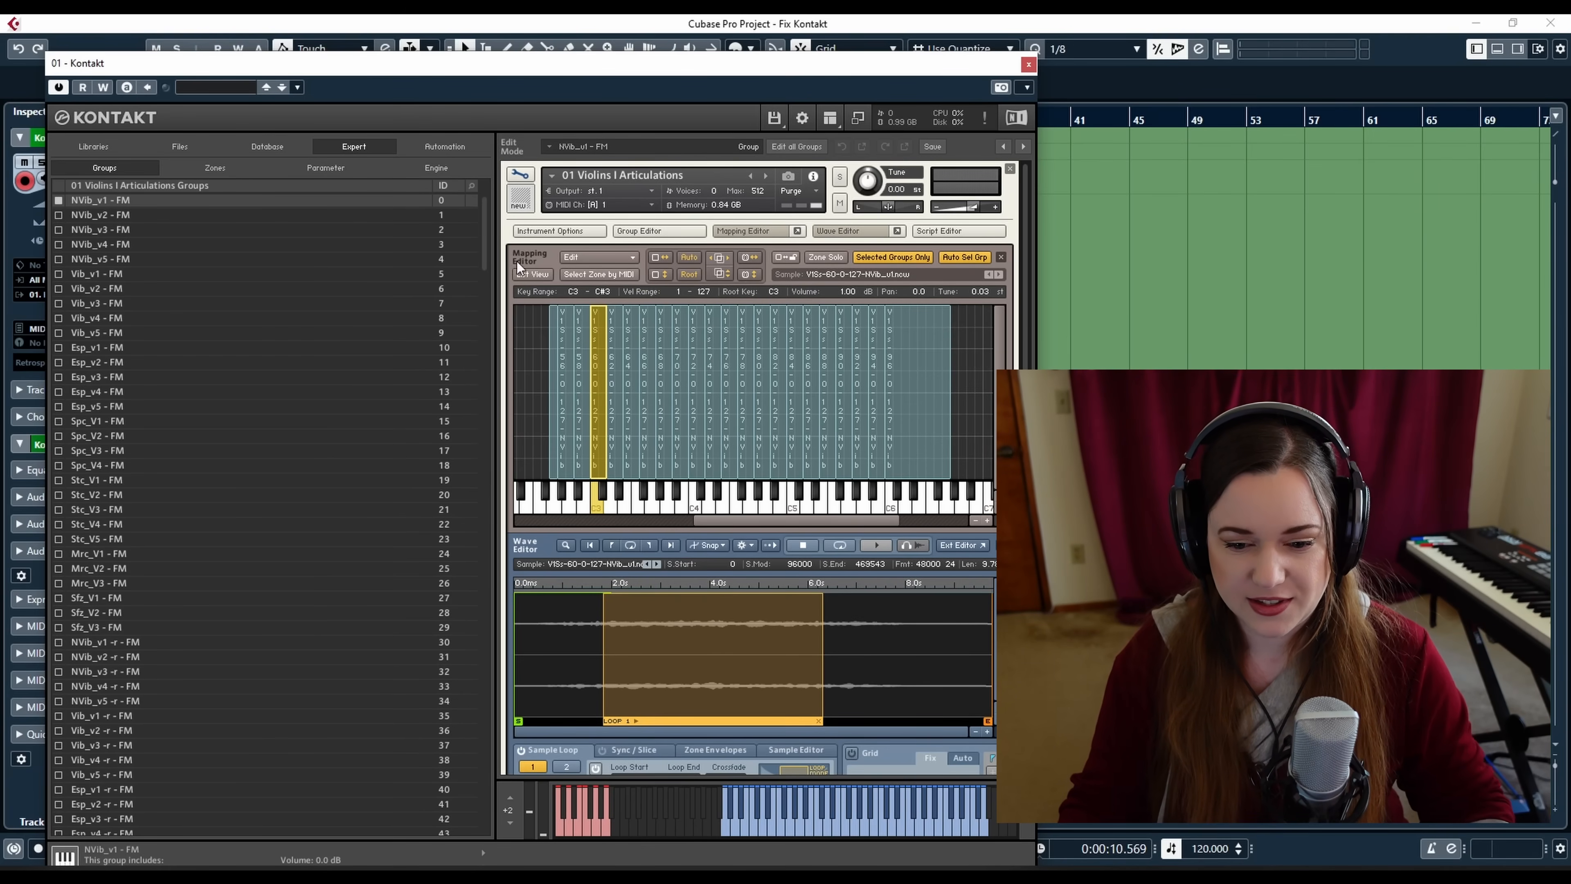
{"action": "mouse_move", "coordinate": [520, 63]}
{"action": "left_mouse_down"}
{"action": "mouse_move", "coordinate": [511, 206]}
{"action": "mouse_move", "coordinate": [513, 75]}
{"action": "left_mouse_up"}
{"action": "key", "text": "space"}
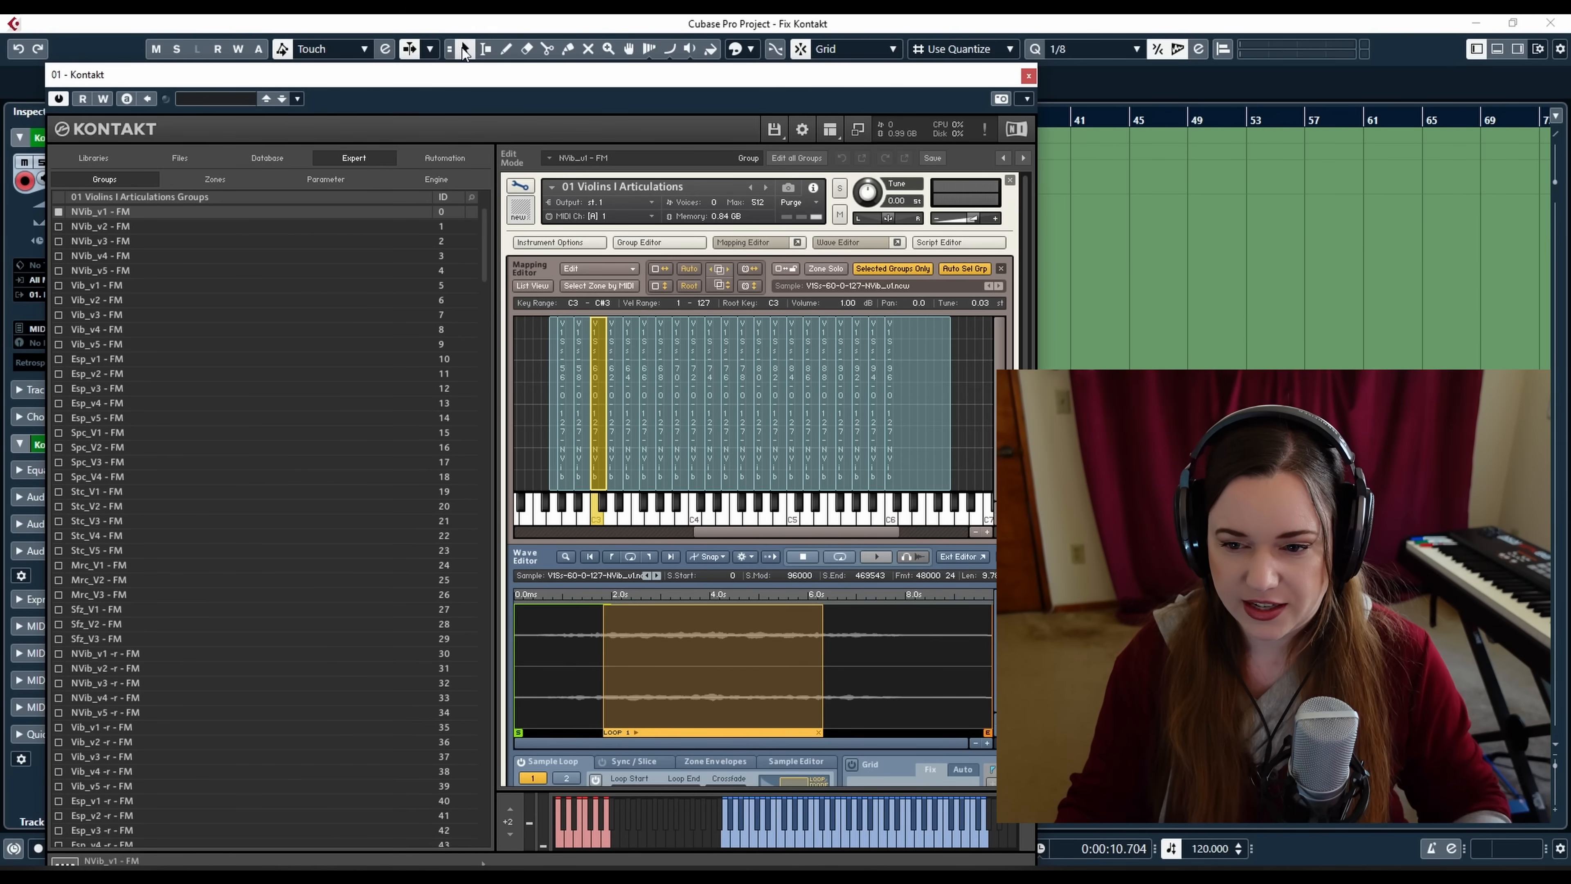
{"action": "left_click_drag", "start_coordinate": [483, 78], "coordinate": [555, 50]}
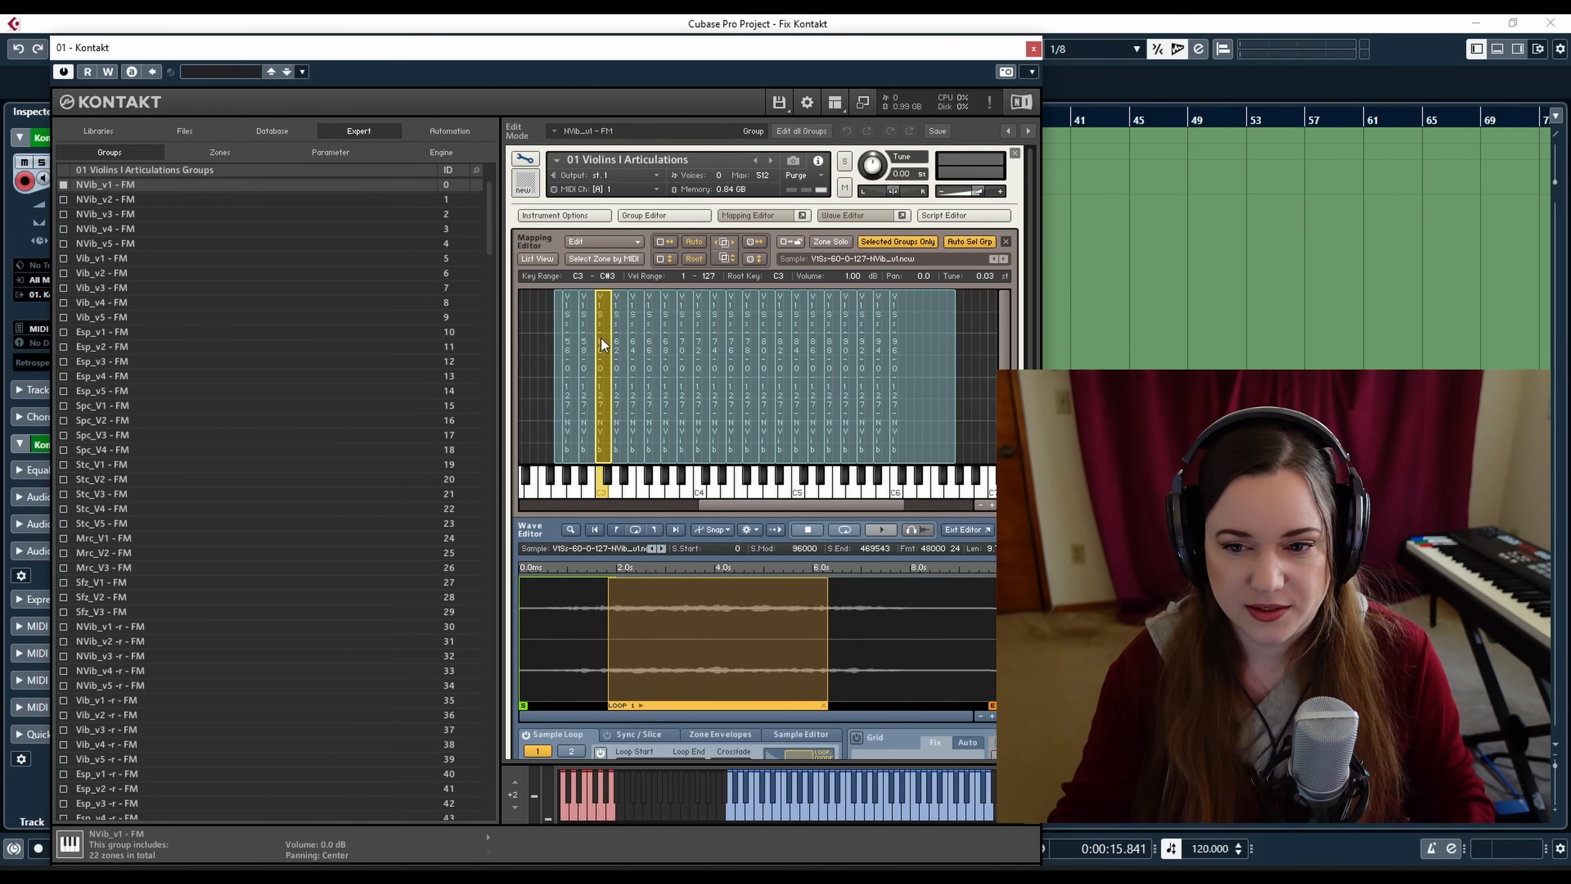
Select the NVib_v1 -r - FM group, preview a zone's sample, then return to the NVib_v1 - FM group's zone
{"action": "left_click", "coordinate": [107, 626]}
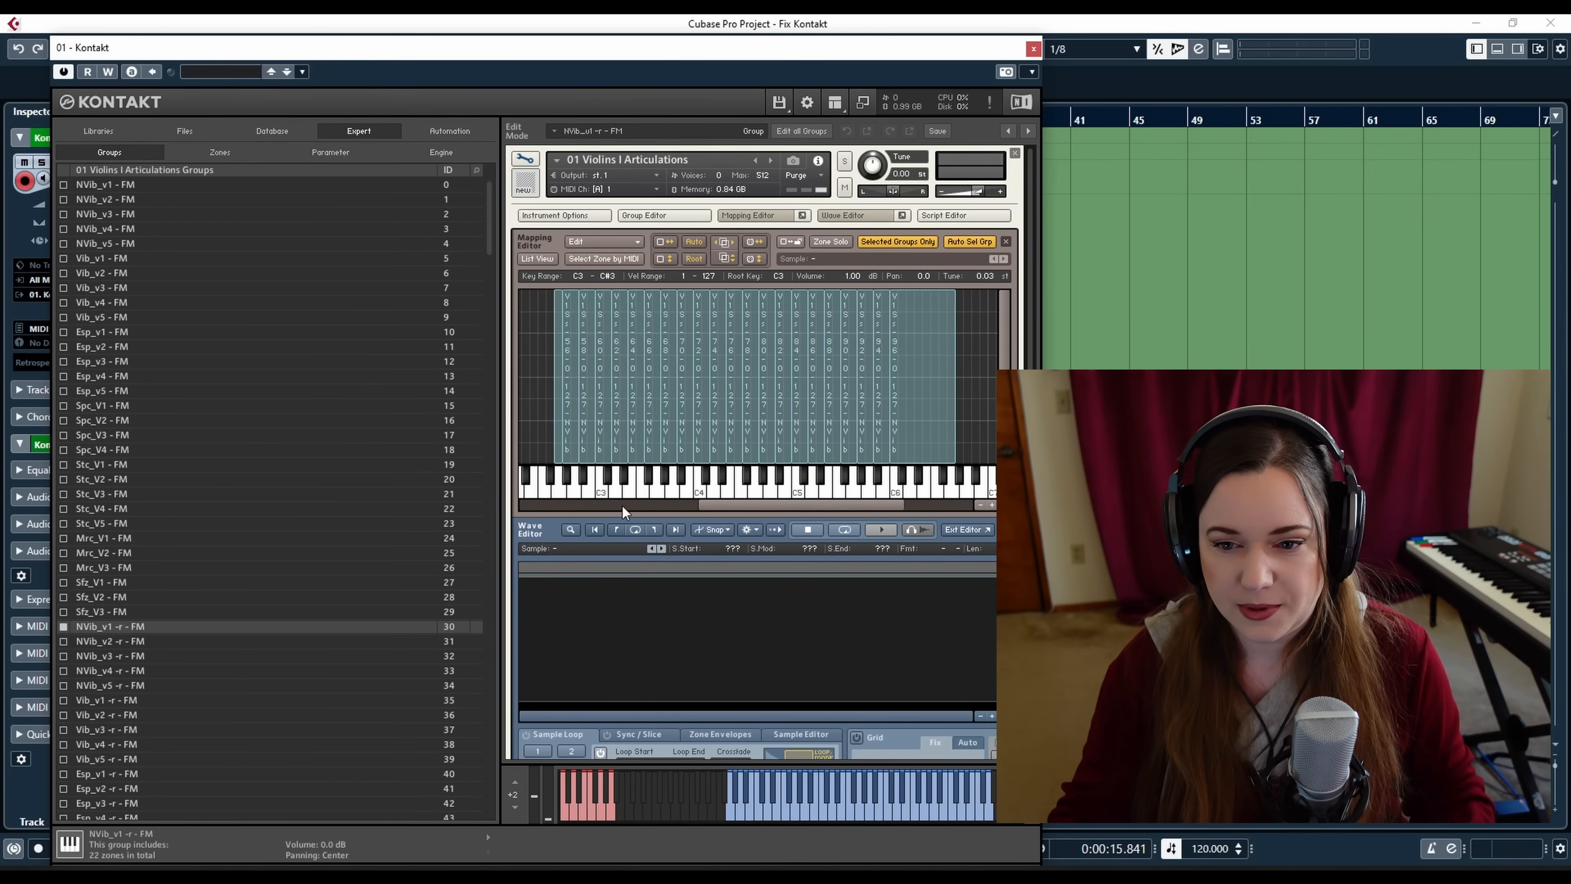
{"action": "left_click", "coordinate": [601, 328]}
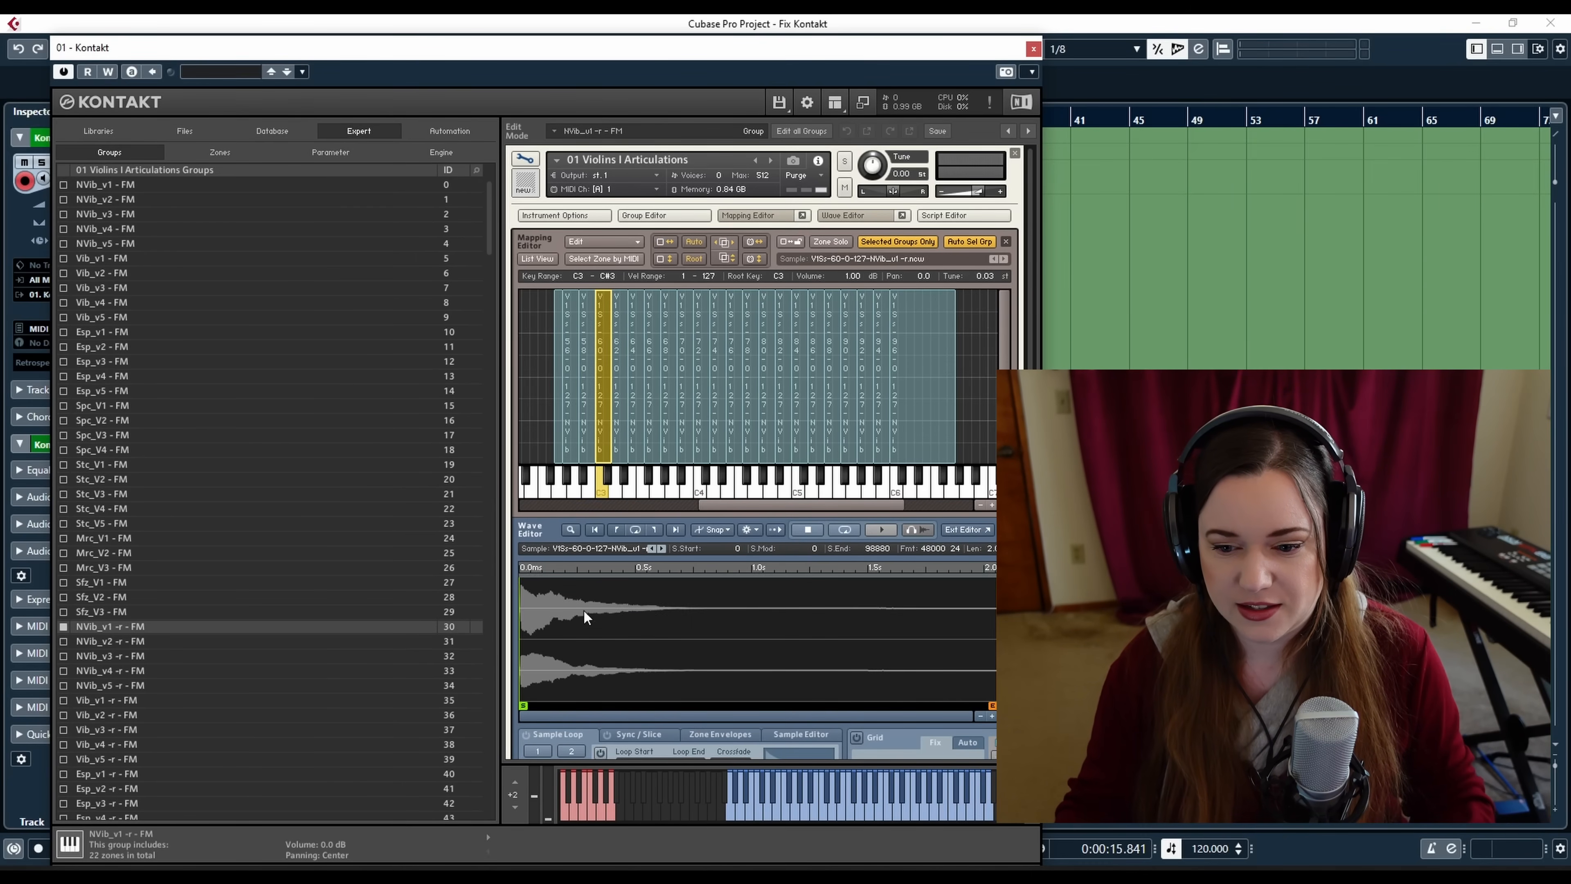
{"action": "left_click", "coordinate": [879, 531]}
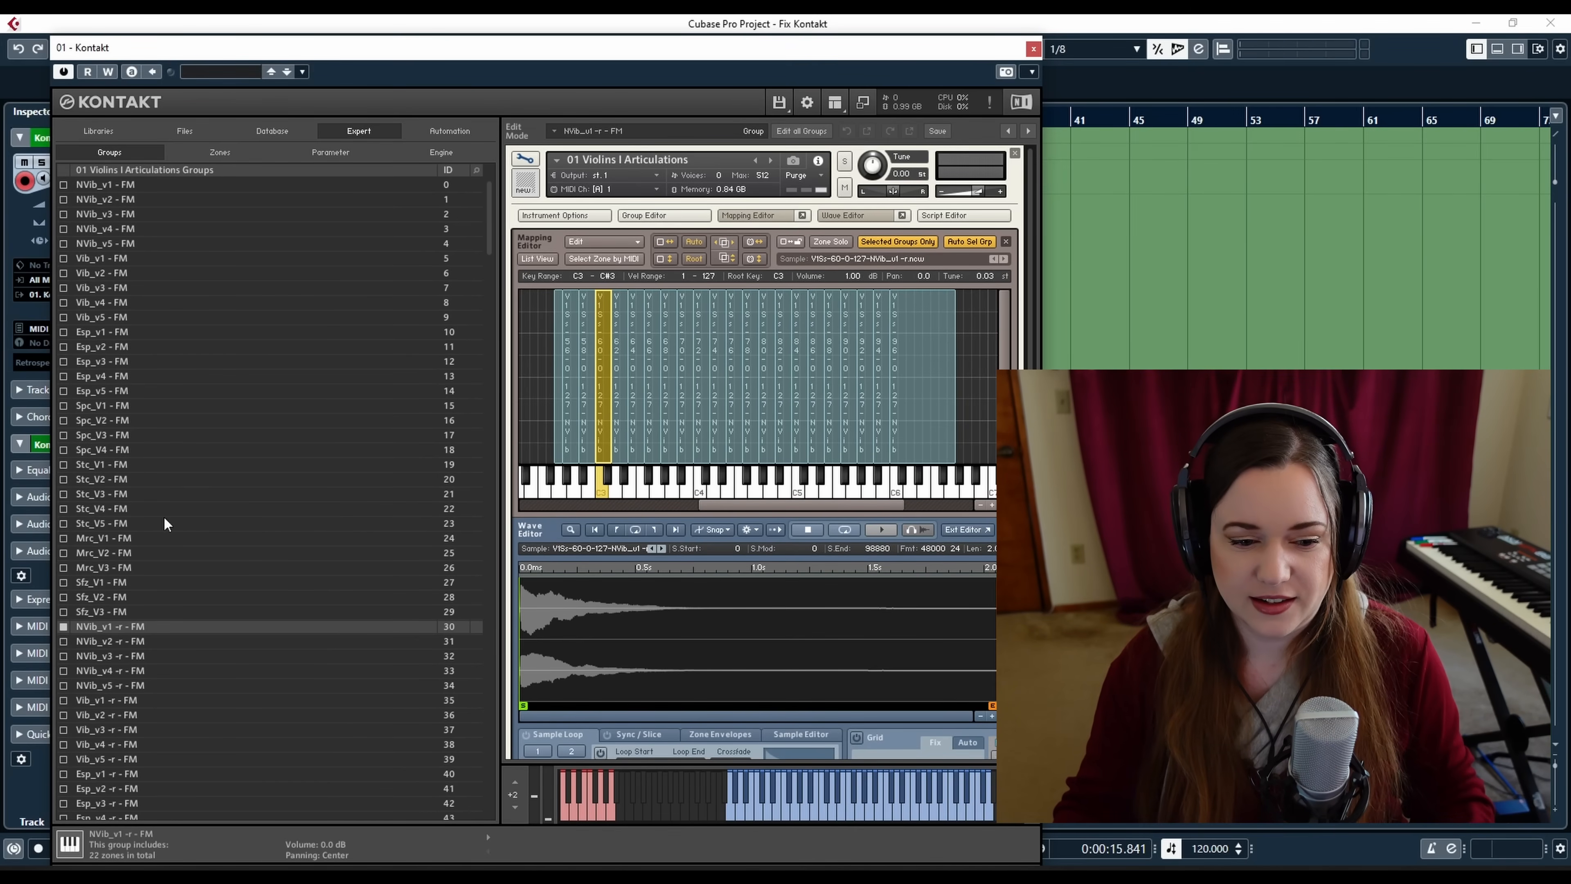
{"action": "left_click", "coordinate": [141, 184]}
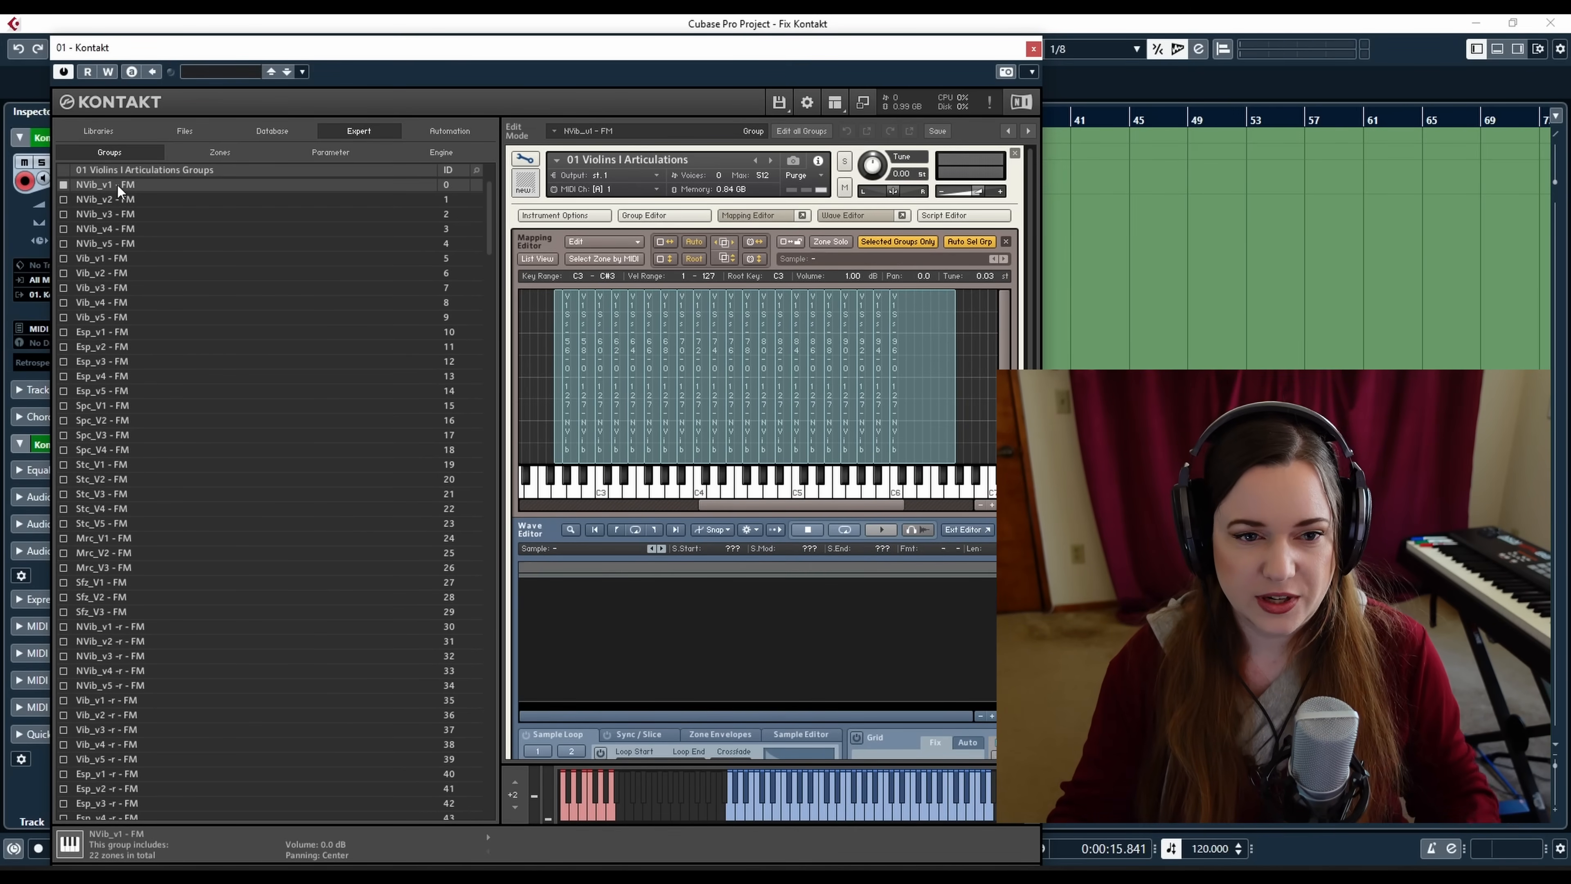
{"action": "left_click", "coordinate": [604, 427]}
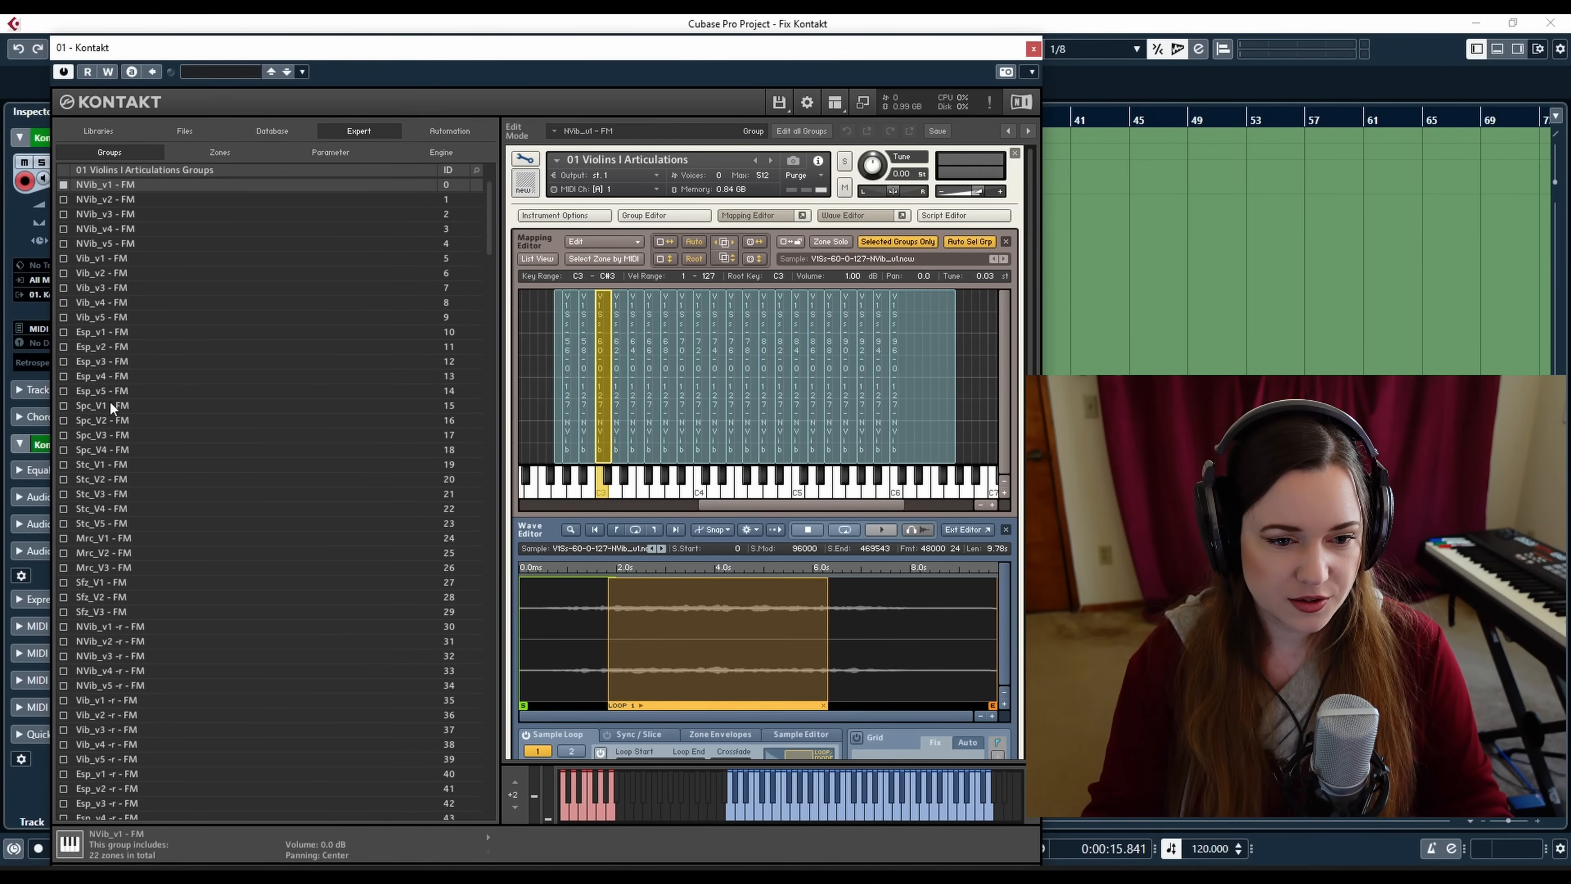
Select the Spc_V1 - FM group and place the project cursor near bar 9
{"action": "left_click", "coordinate": [90, 407]}
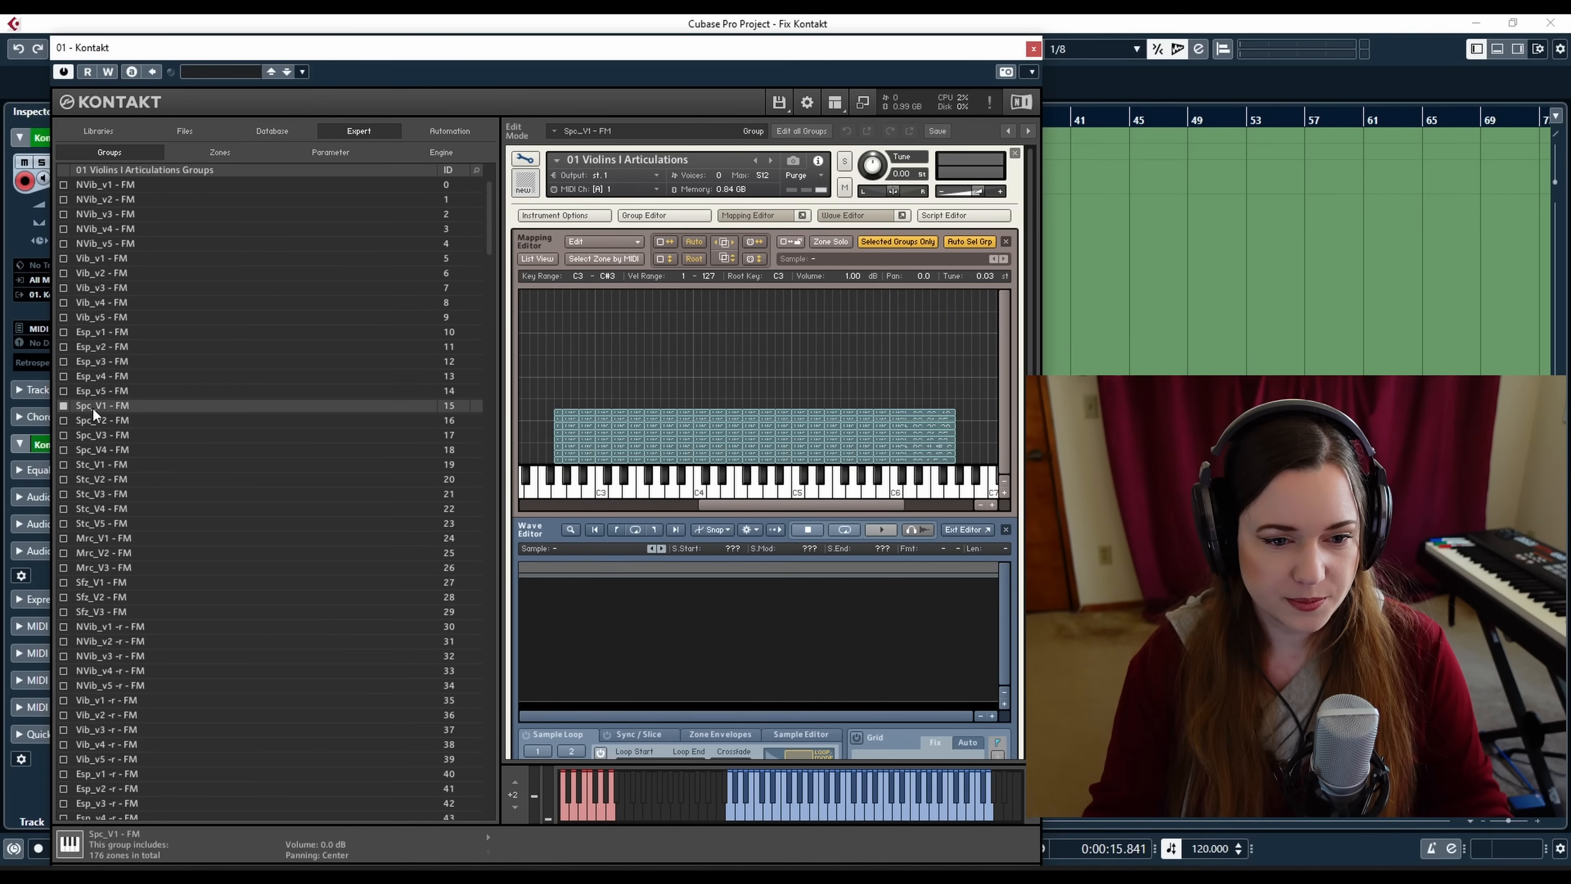
{"action": "left_click_drag", "start_coordinate": [457, 54], "coordinate": [430, 382]}
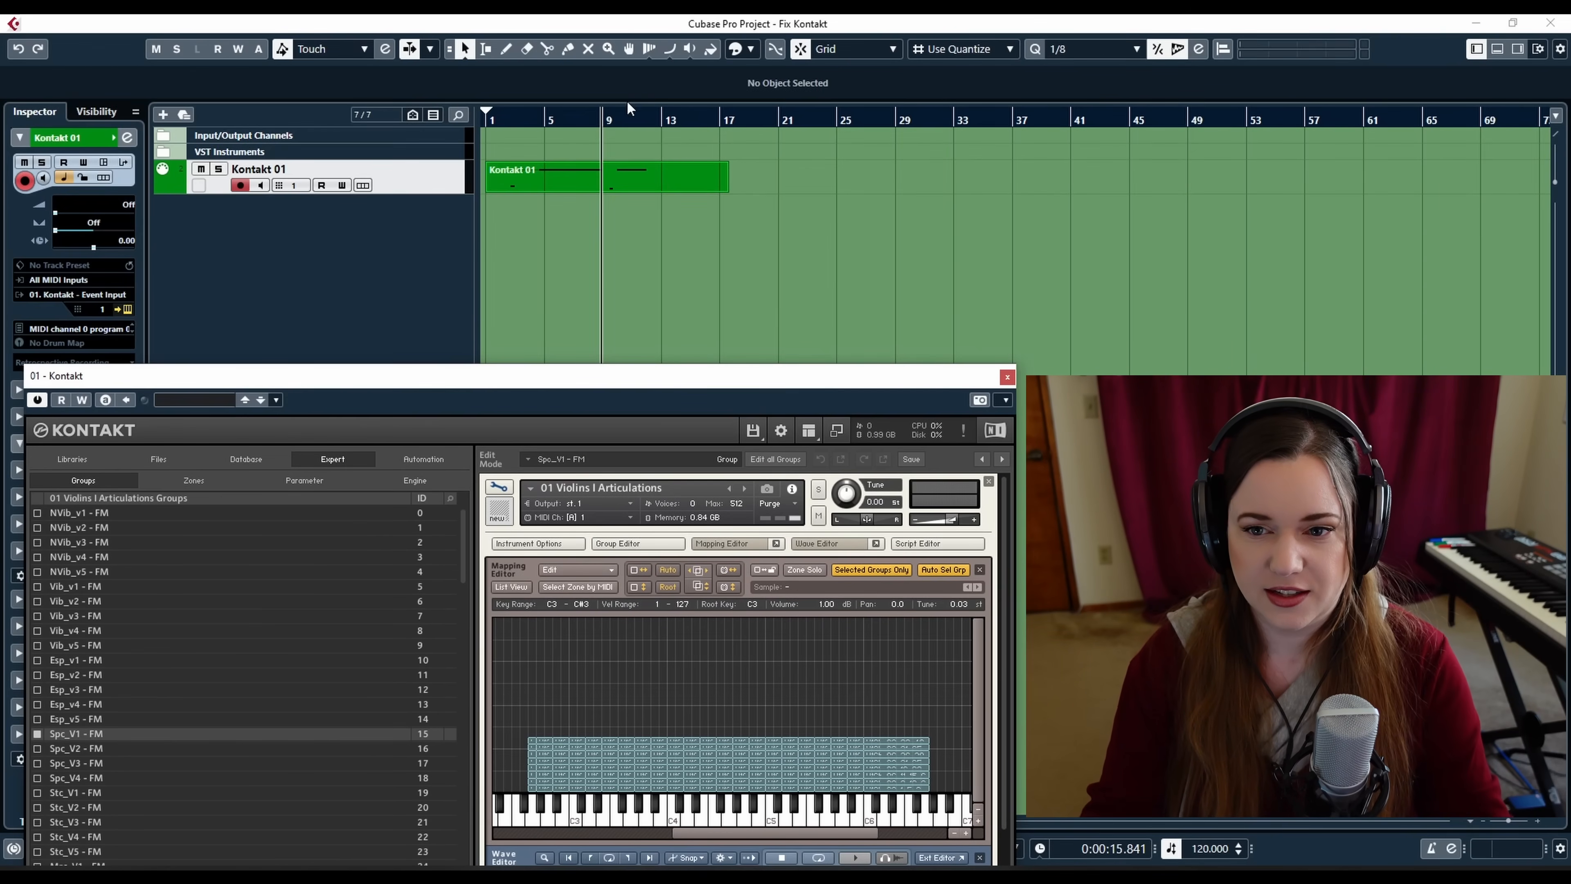
{"action": "left_click", "coordinate": [607, 119]}
{"action": "left_click_drag", "start_coordinate": [584, 379], "coordinate": [612, 43]}
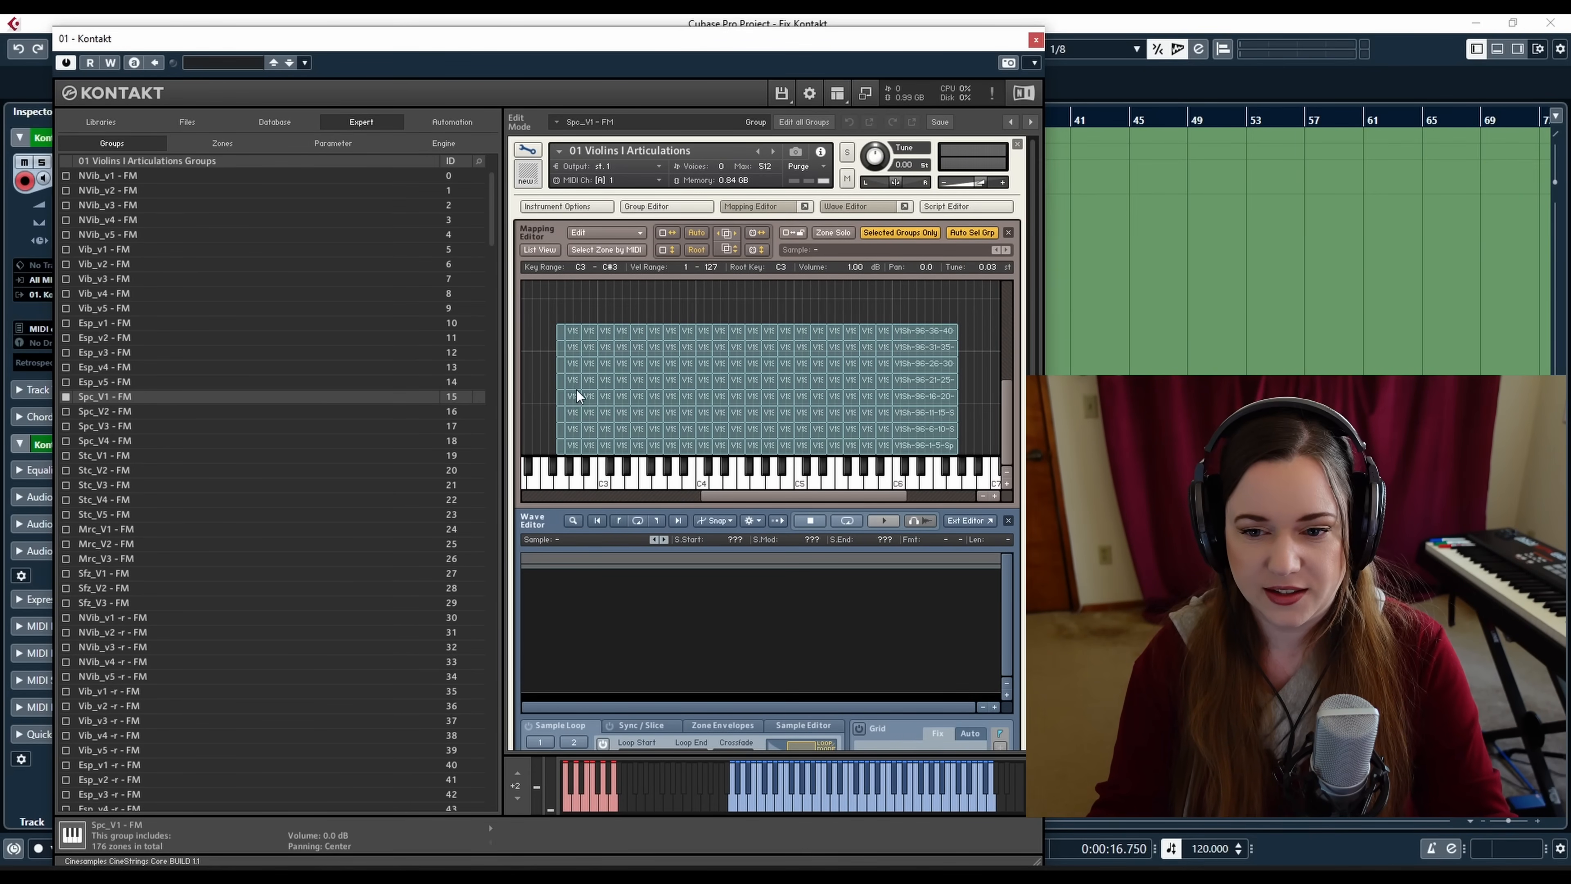
Audition the Spc_V1 - FM group by repeatedly playing the C3 key on the mapping keyboard
{"action": "left_click", "coordinate": [603, 482]}
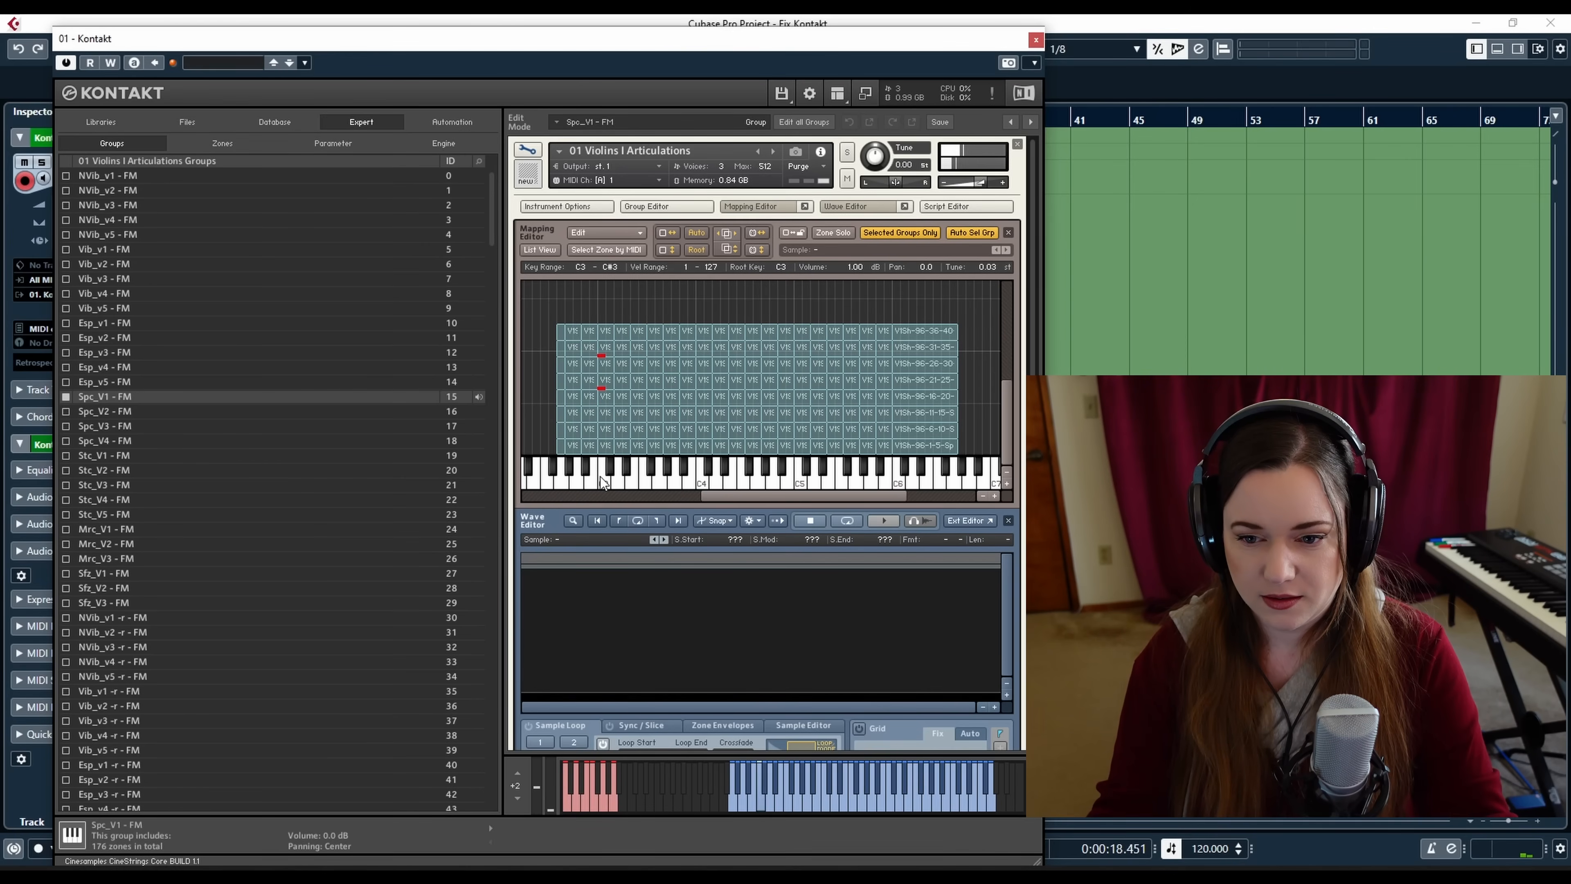
{"action": "left_click", "coordinate": [603, 483]}
{"action": "left_click", "coordinate": [605, 482]}
{"action": "left_click", "coordinate": [604, 482]}
{"action": "left_click", "coordinate": [604, 482]}
{"action": "left_click", "coordinate": [604, 482]}
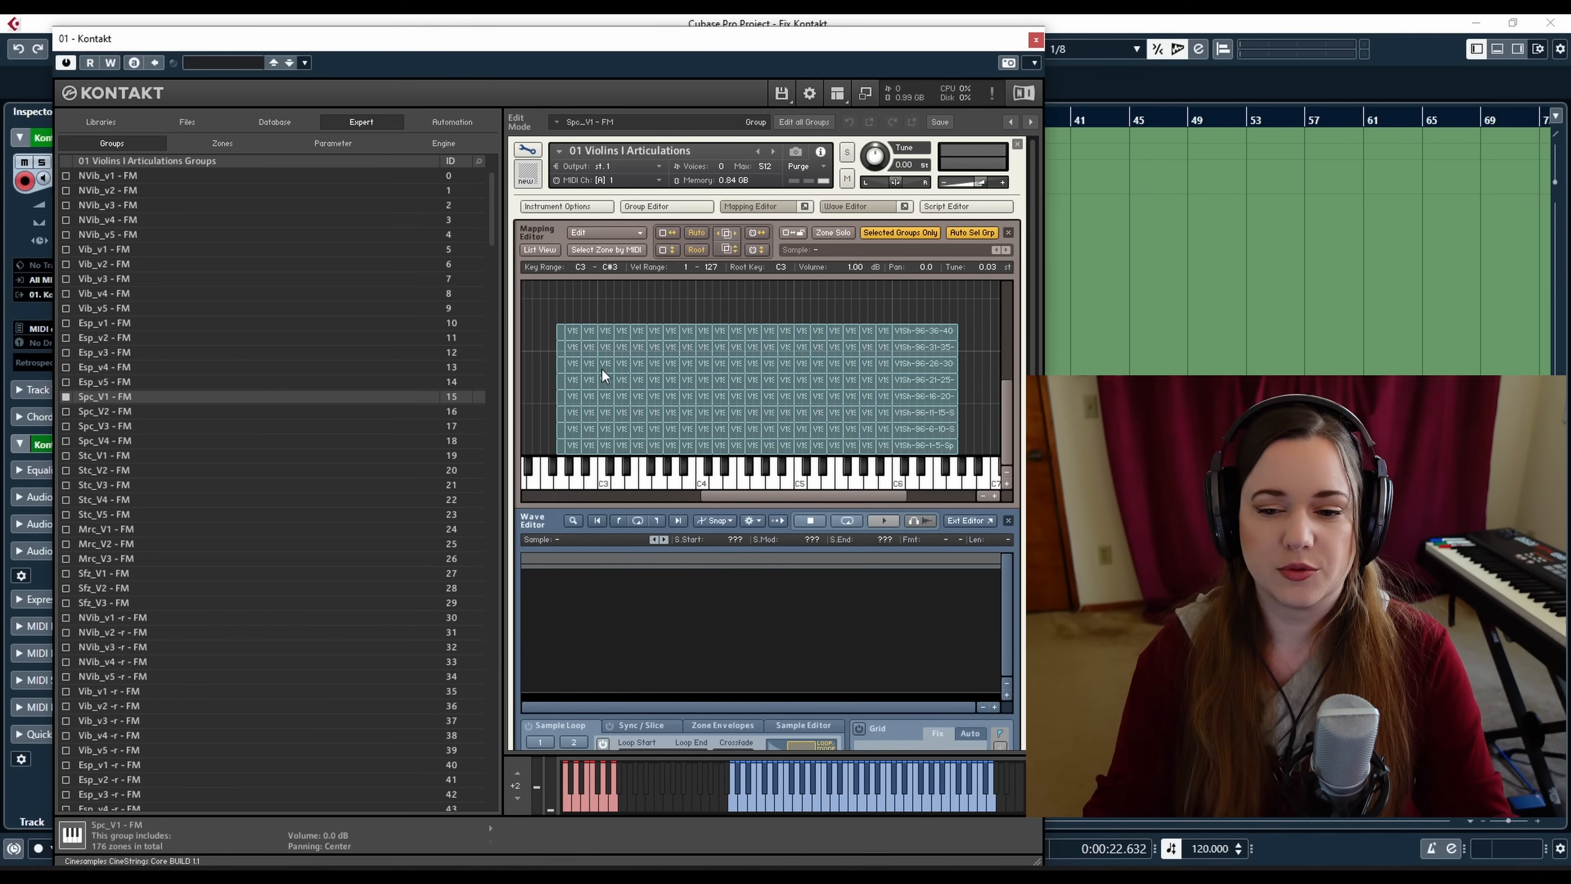
Preview each stacked velocity-layer zone of the Spc_V1 - FM group on the C3 key, stepping upward through the layers
{"action": "left_click", "coordinate": [602, 480]}
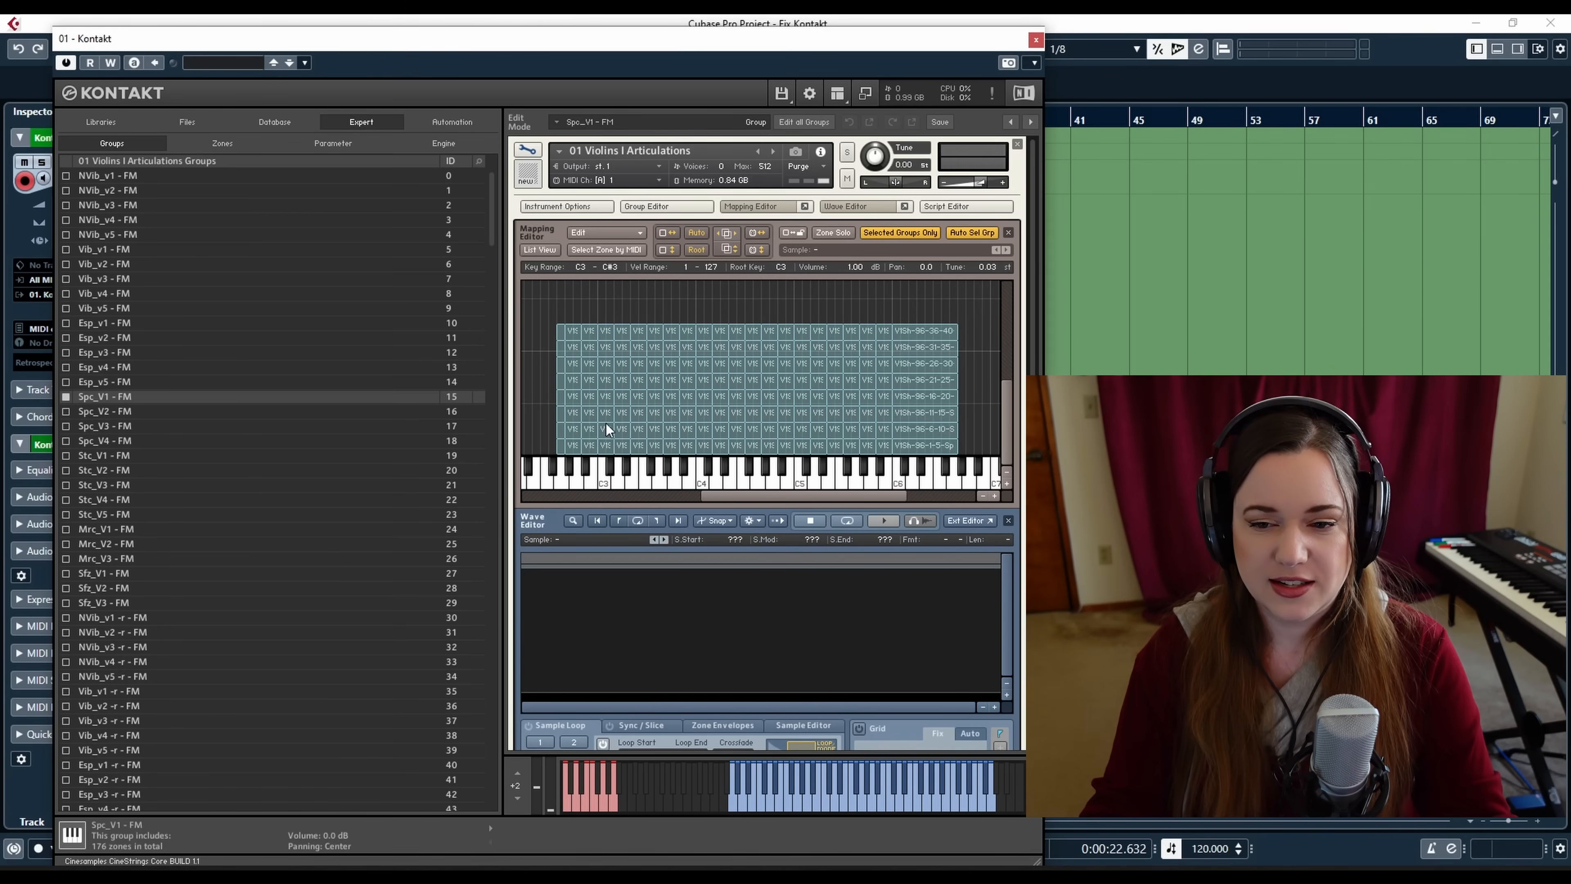
{"action": "left_click", "coordinate": [606, 445]}
{"action": "left_click", "coordinate": [606, 396]}
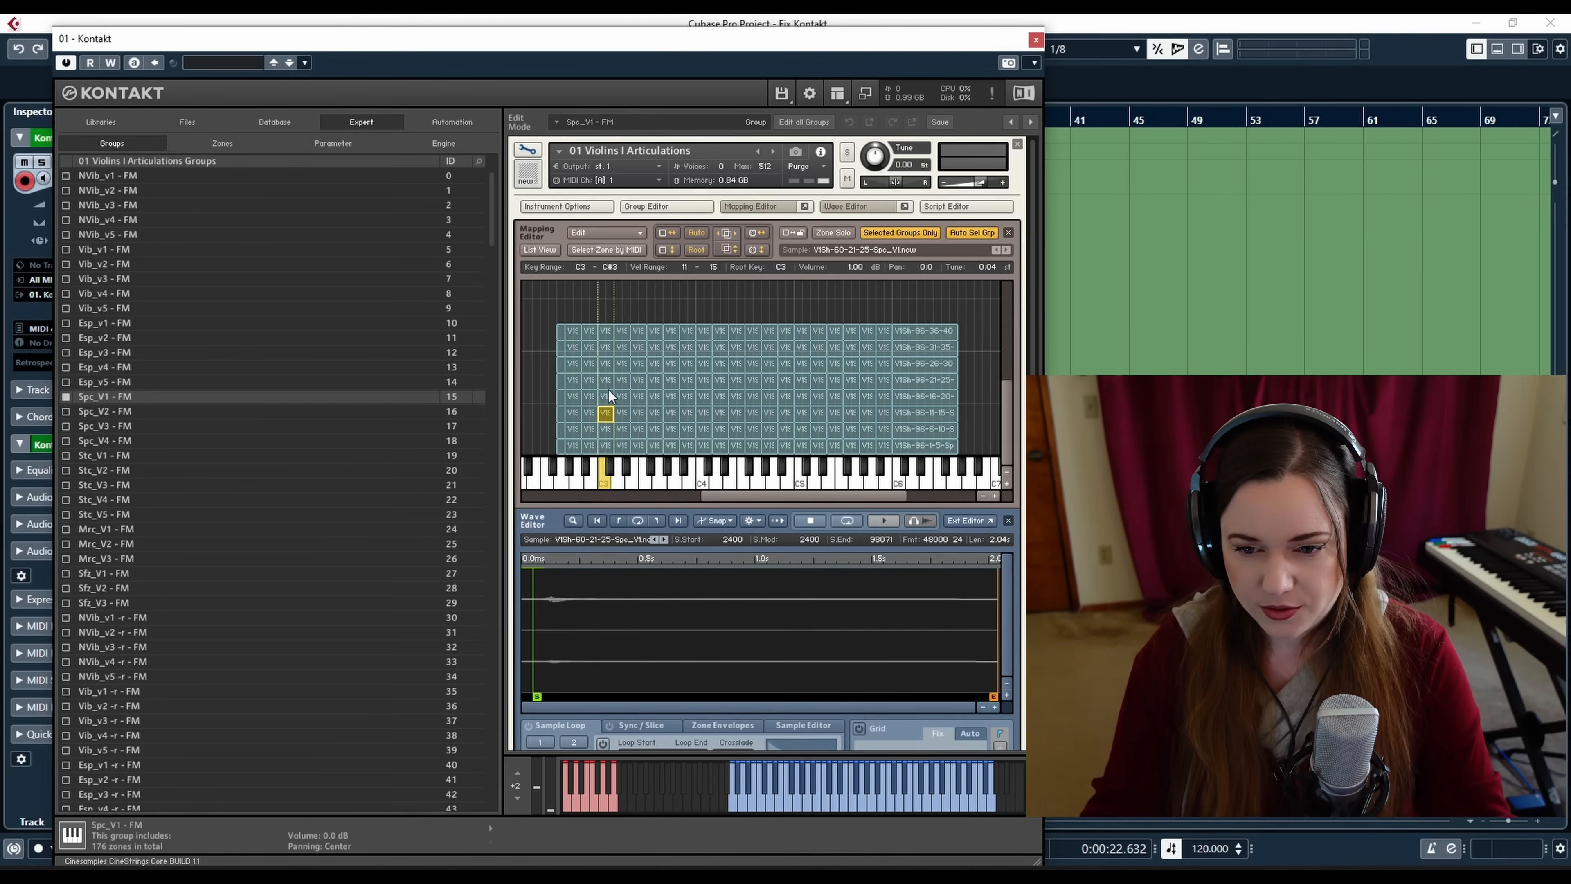
{"action": "left_click", "coordinate": [609, 378]}
{"action": "left_click", "coordinate": [608, 362]}
{"action": "left_click", "coordinate": [608, 346]}
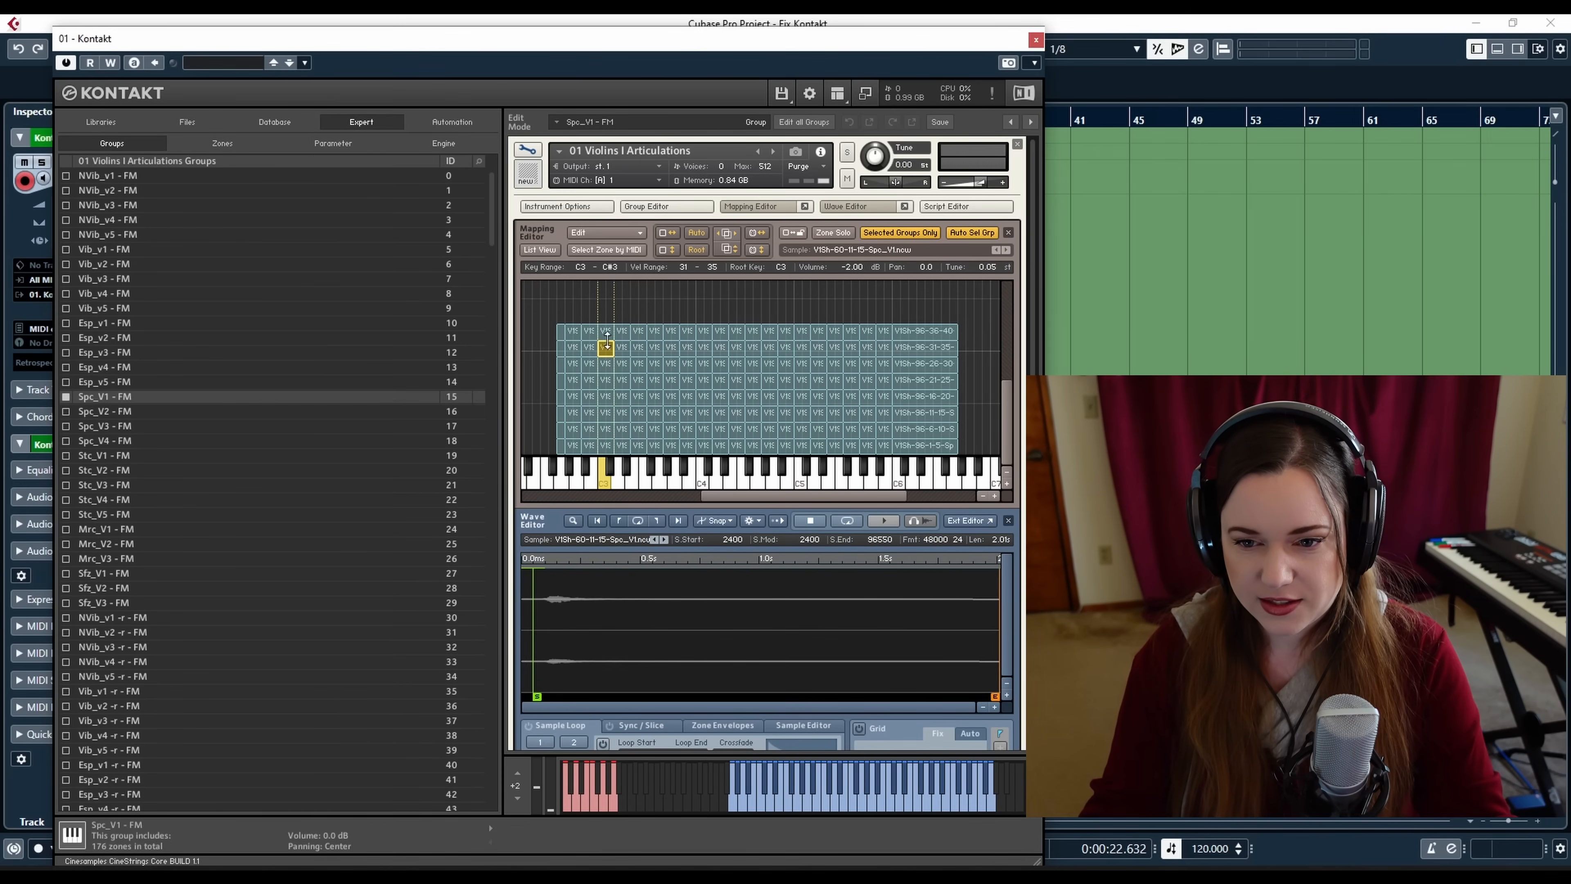
{"action": "left_click", "coordinate": [606, 331]}
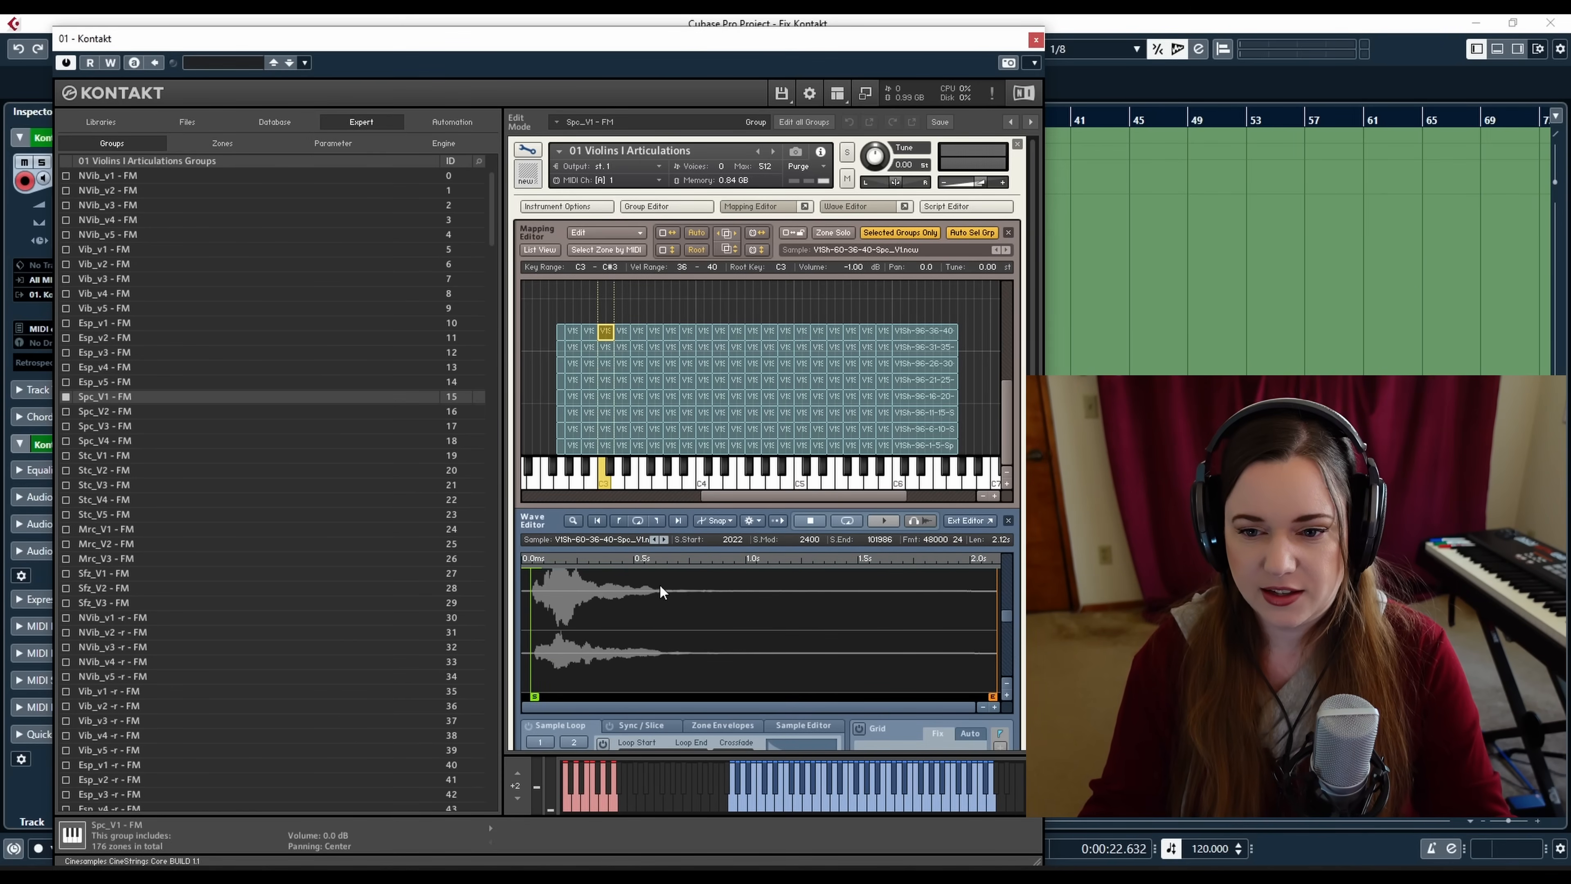
{"action": "left_click", "coordinate": [606, 445]}
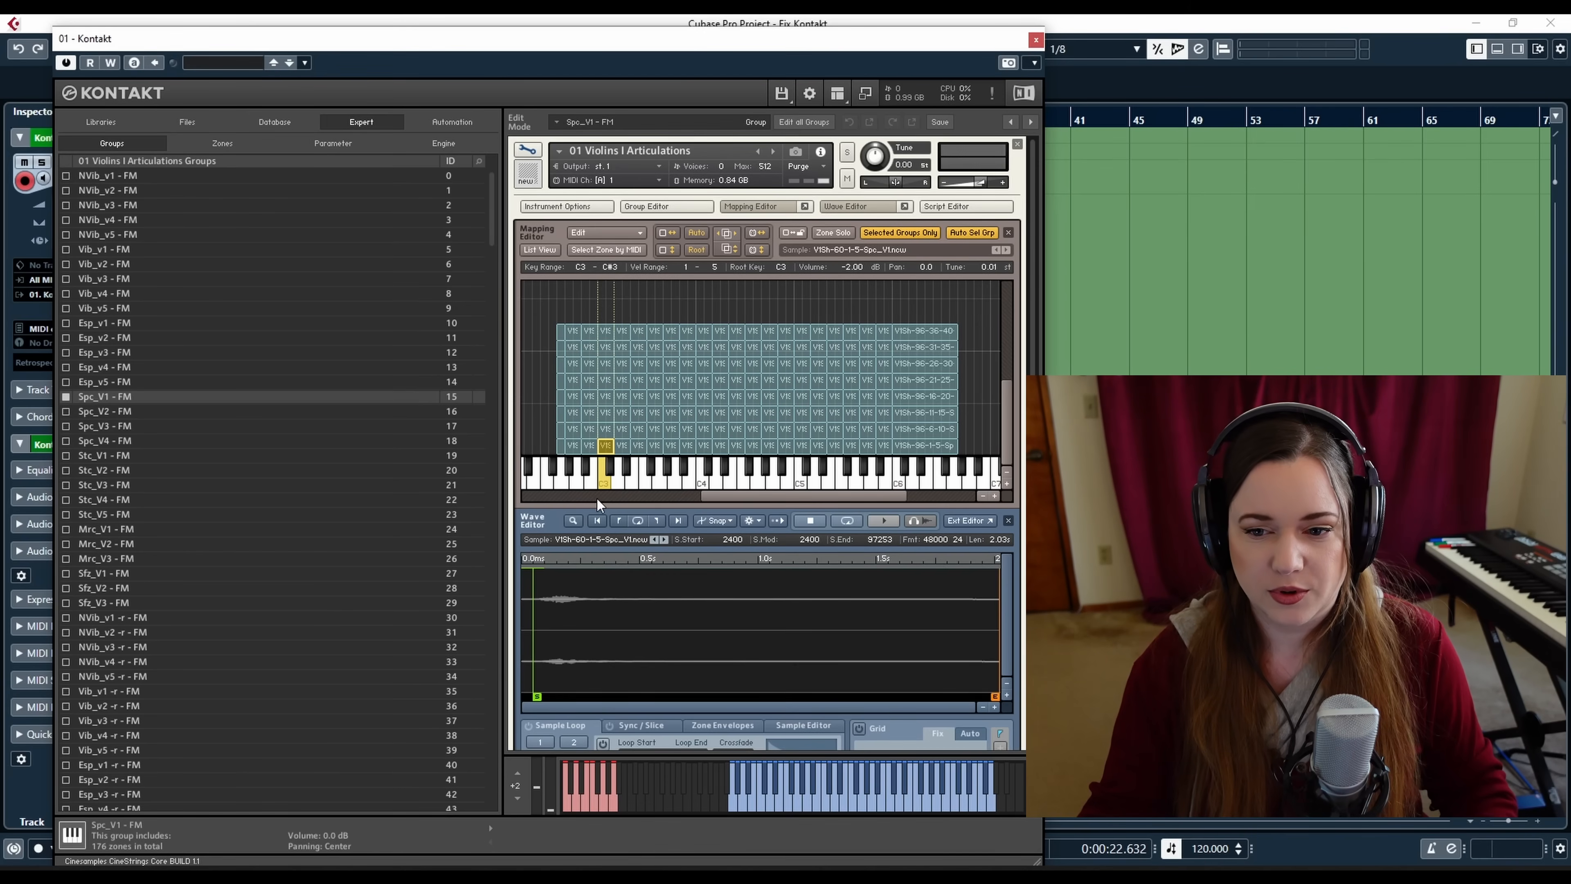
Leave edit mode to view the instrument's Settings page and round robin option, then reopen edit mode
{"action": "left_click", "coordinate": [525, 151]}
{"action": "left_click", "coordinate": [660, 248]}
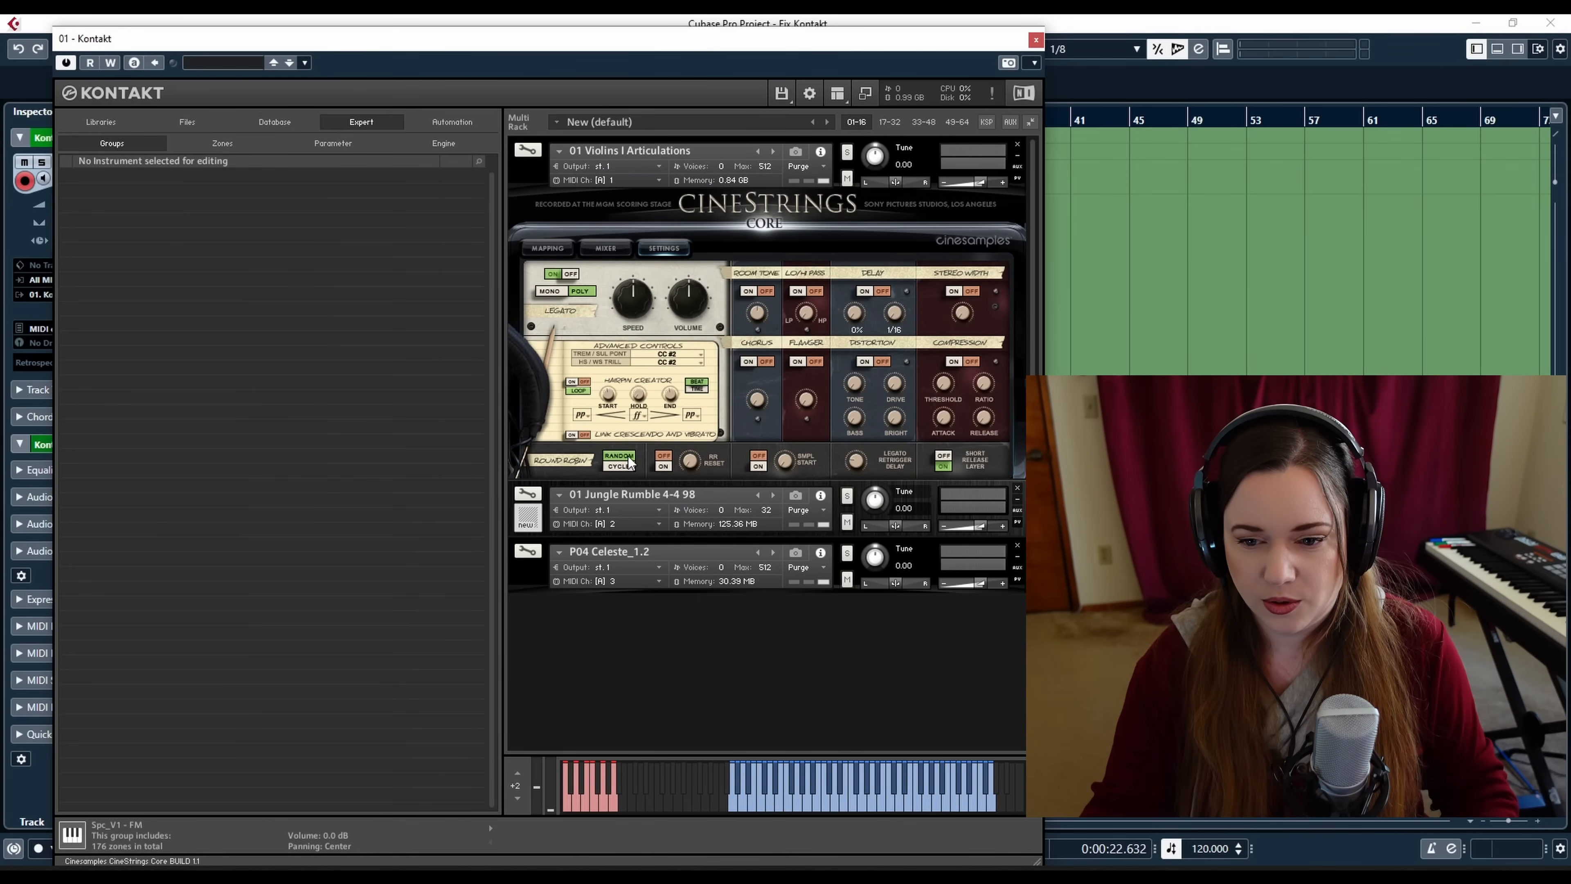
{"action": "left_click", "coordinate": [624, 468]}
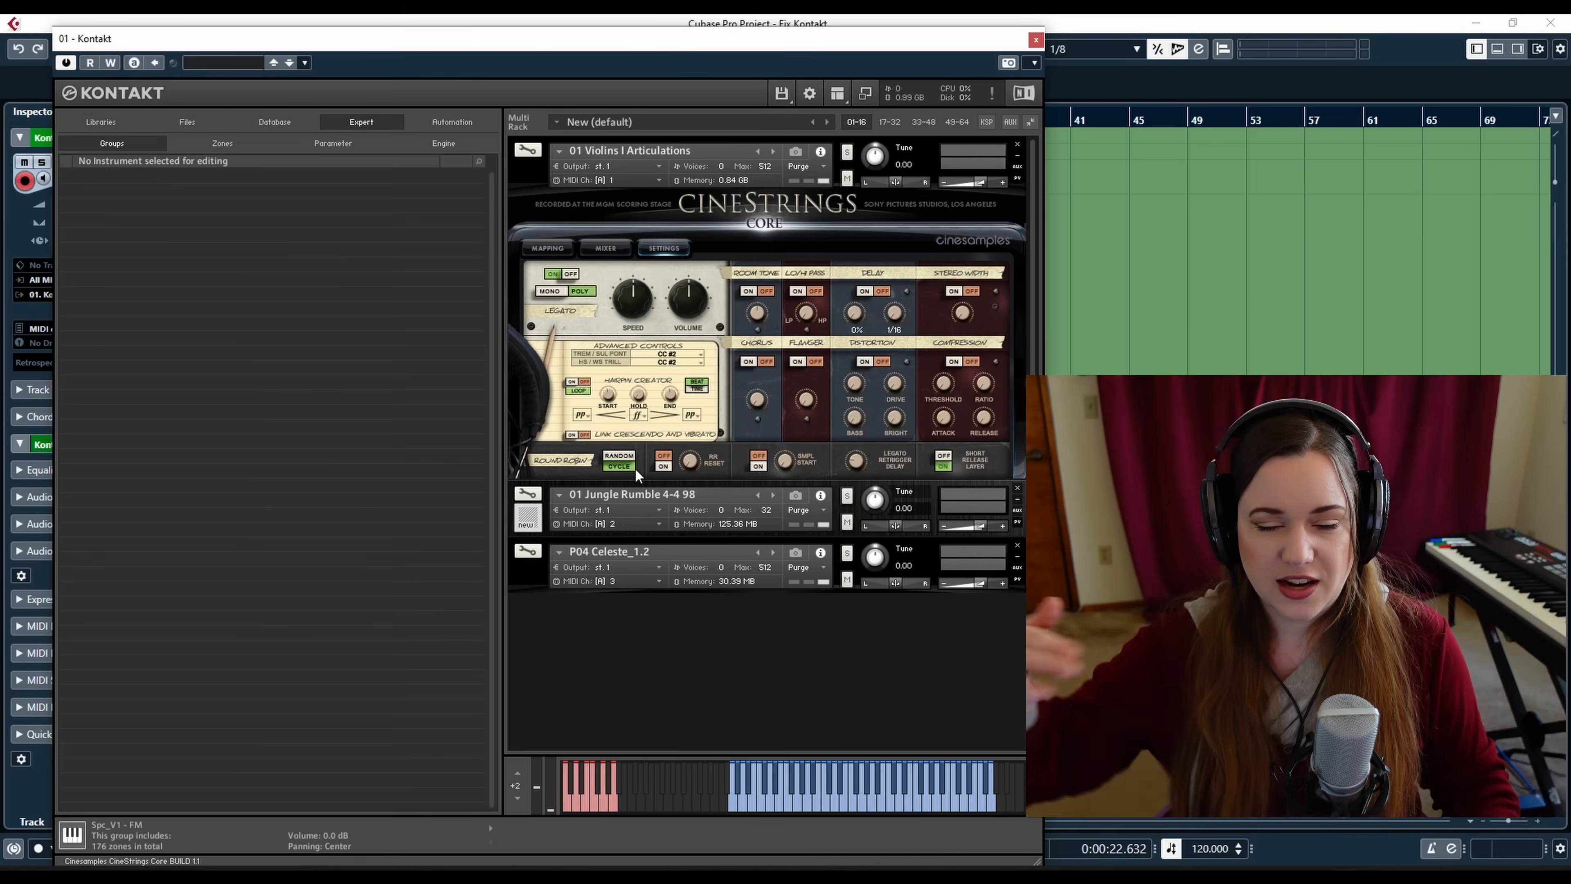
{"action": "left_click", "coordinate": [527, 151]}
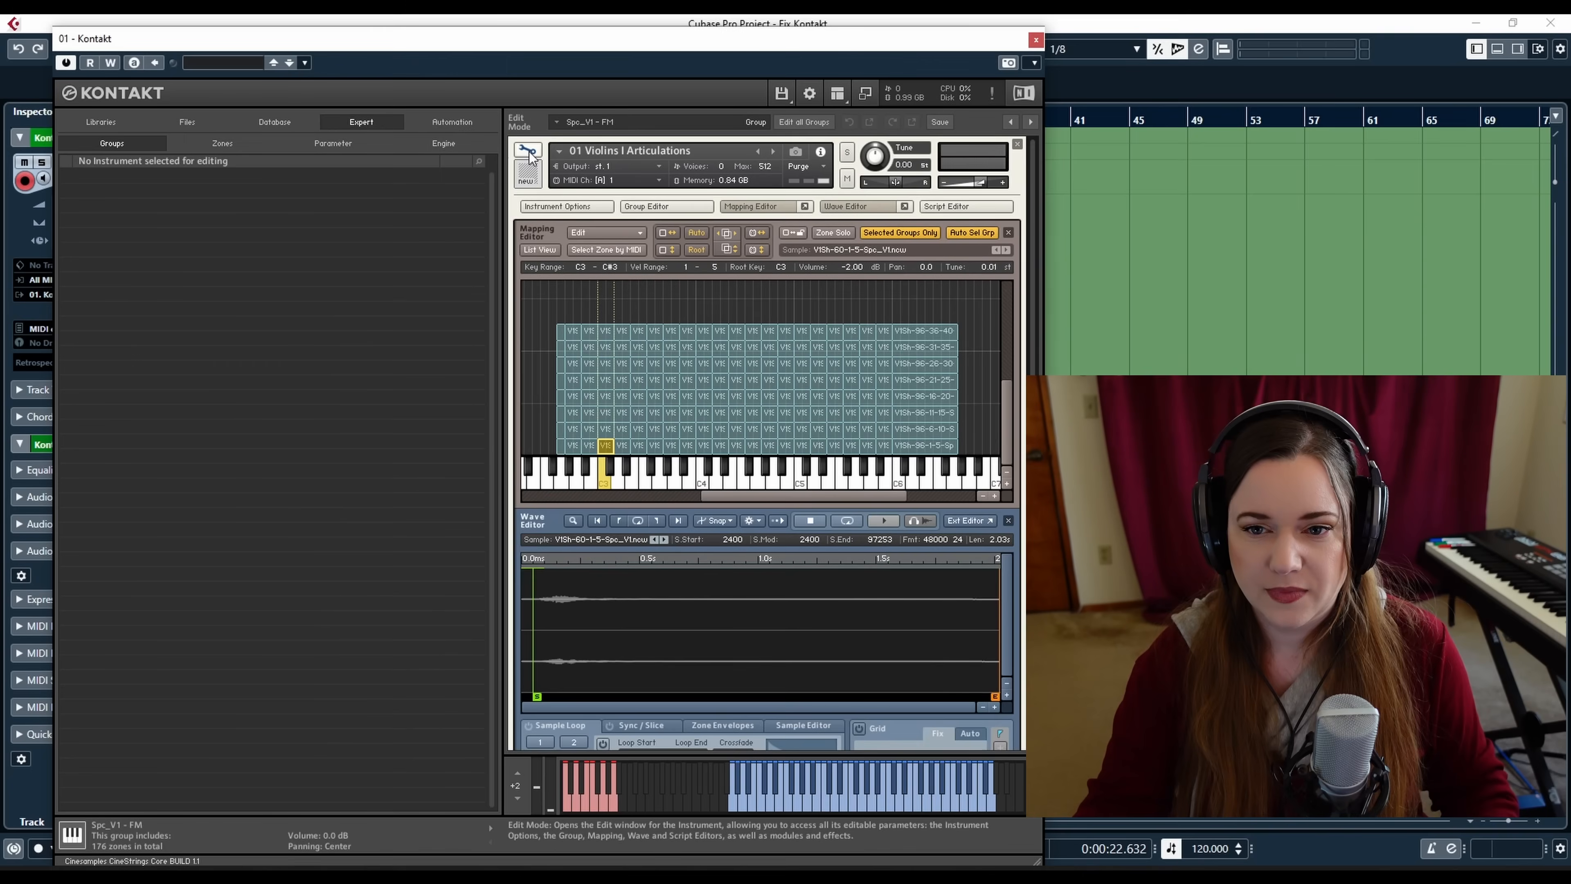
Move the Kontakt window and preview several Spc_V1 - FM zones at different keys and velocity layers
{"action": "left_click_drag", "start_coordinate": [522, 38], "coordinate": [595, 51]}
{"action": "left_click", "coordinate": [615, 119]}
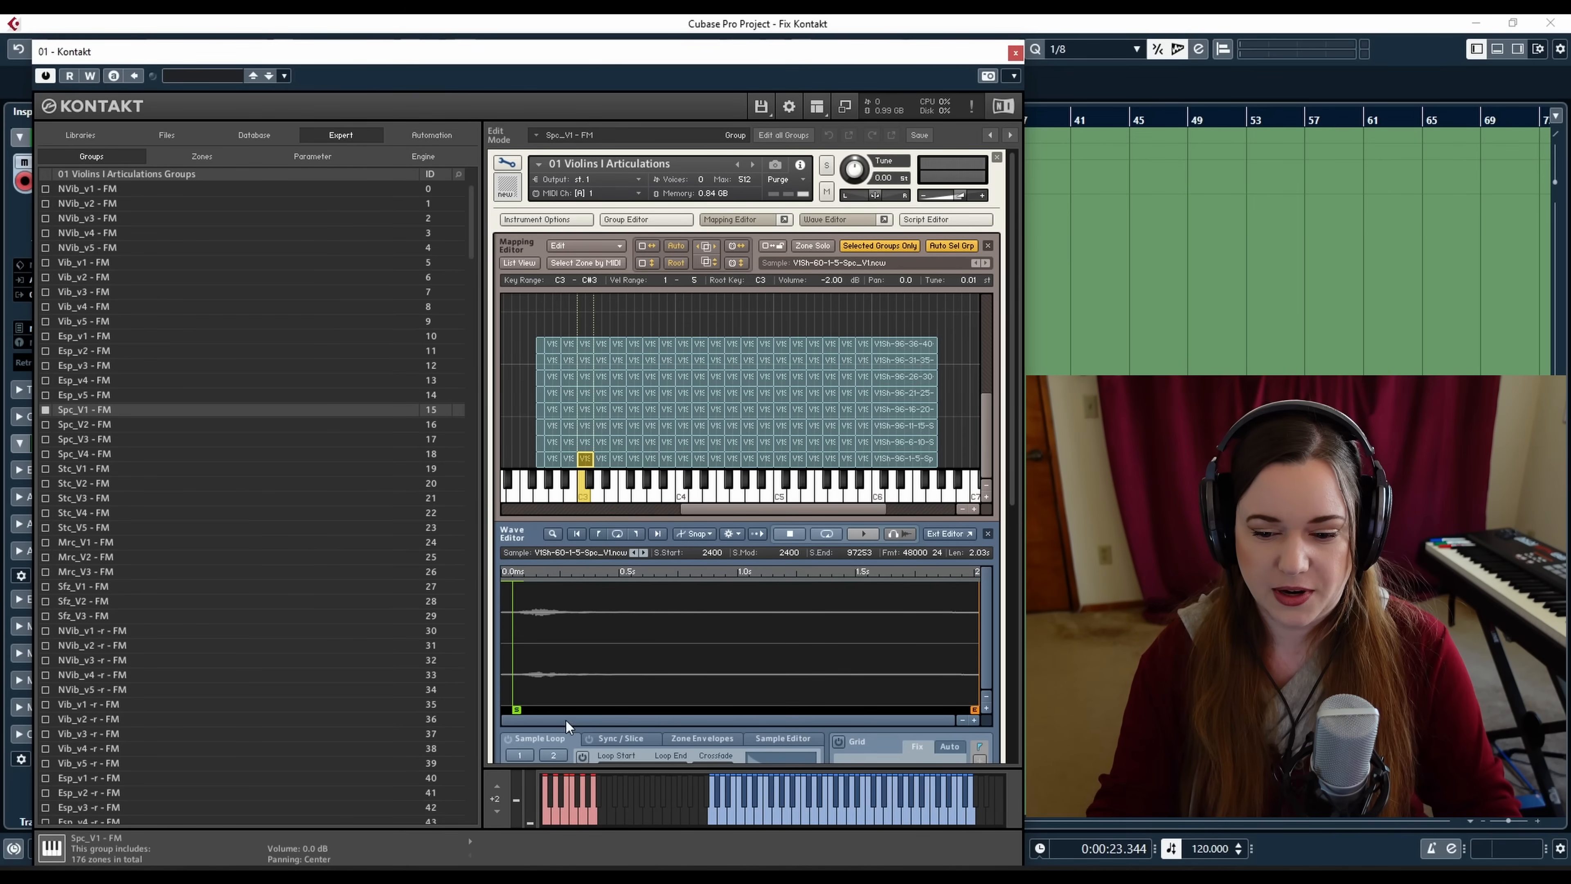
{"action": "left_click", "coordinate": [584, 393]}
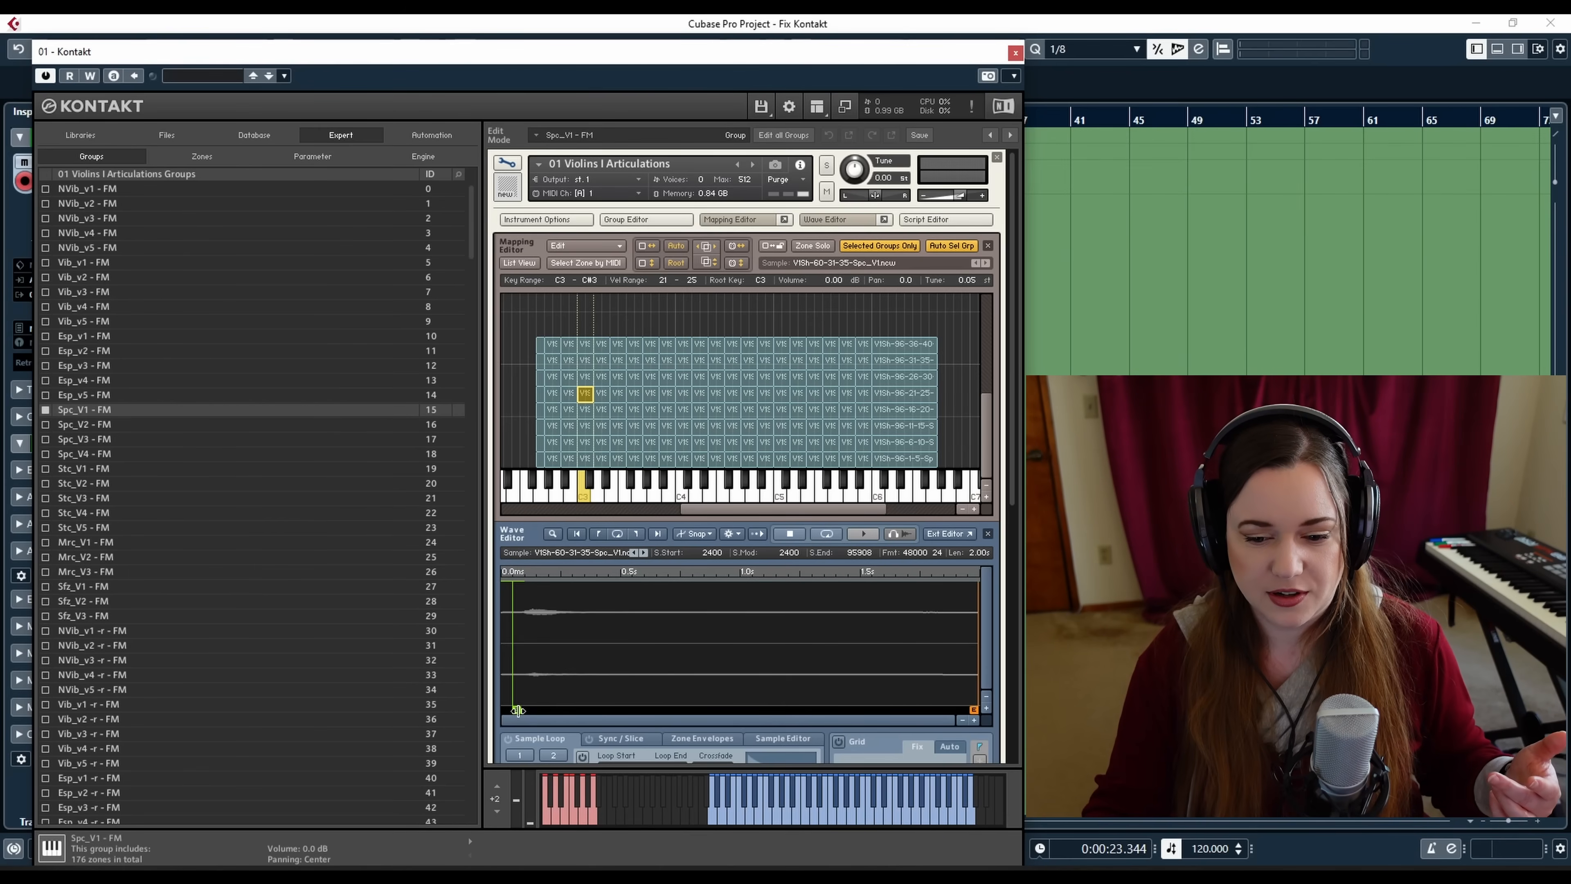
{"action": "left_click_drag", "start_coordinate": [518, 710], "coordinate": [516, 710]}
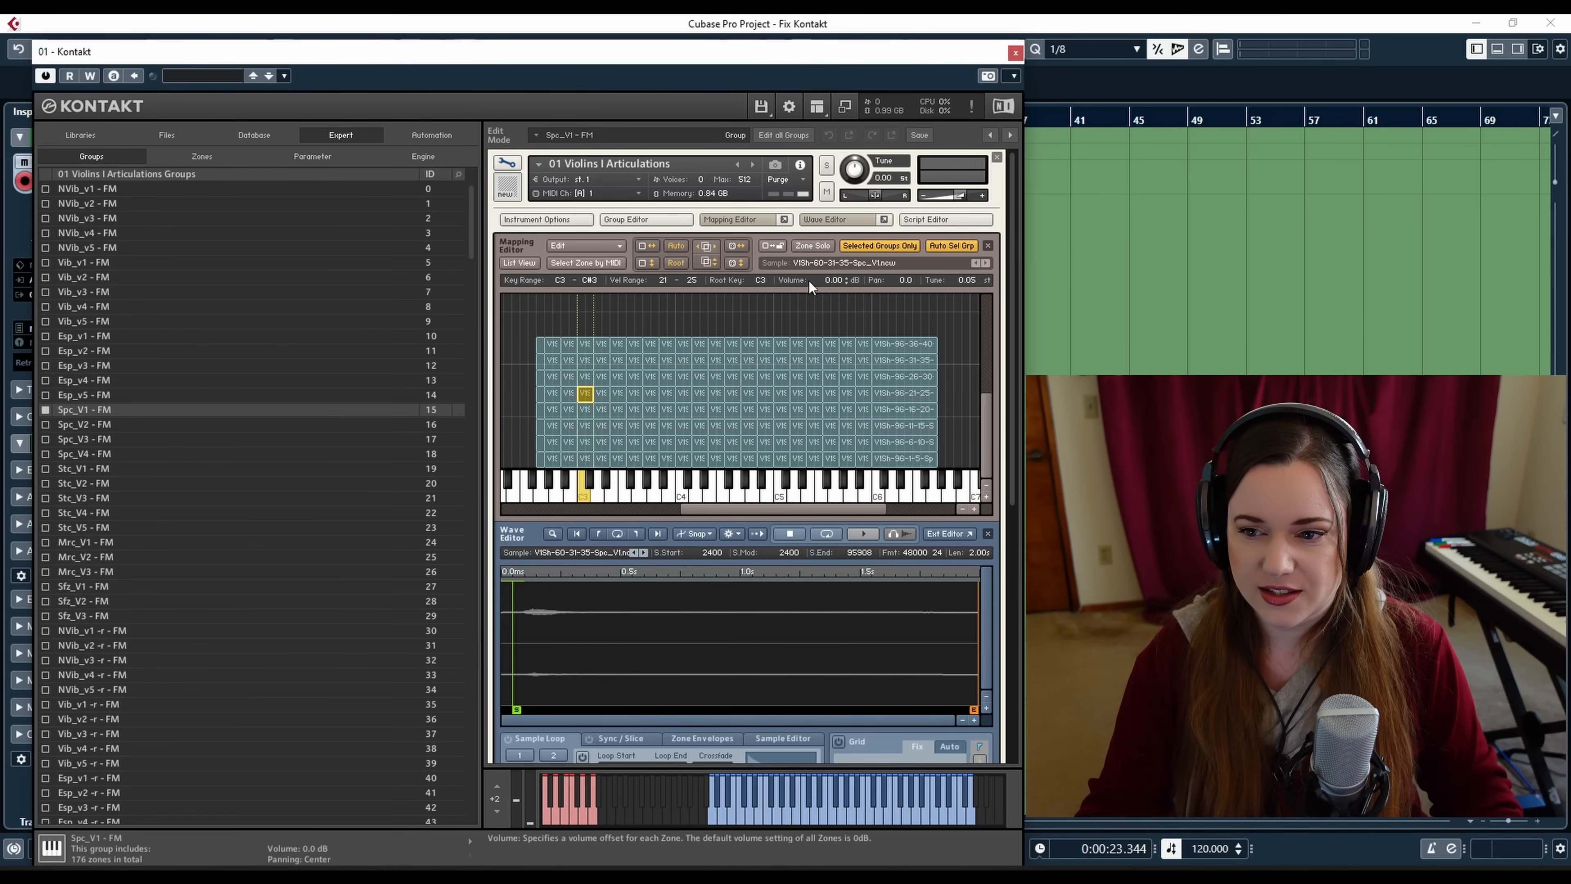
{"action": "left_click", "coordinate": [730, 408]}
{"action": "left_click", "coordinate": [875, 381]}
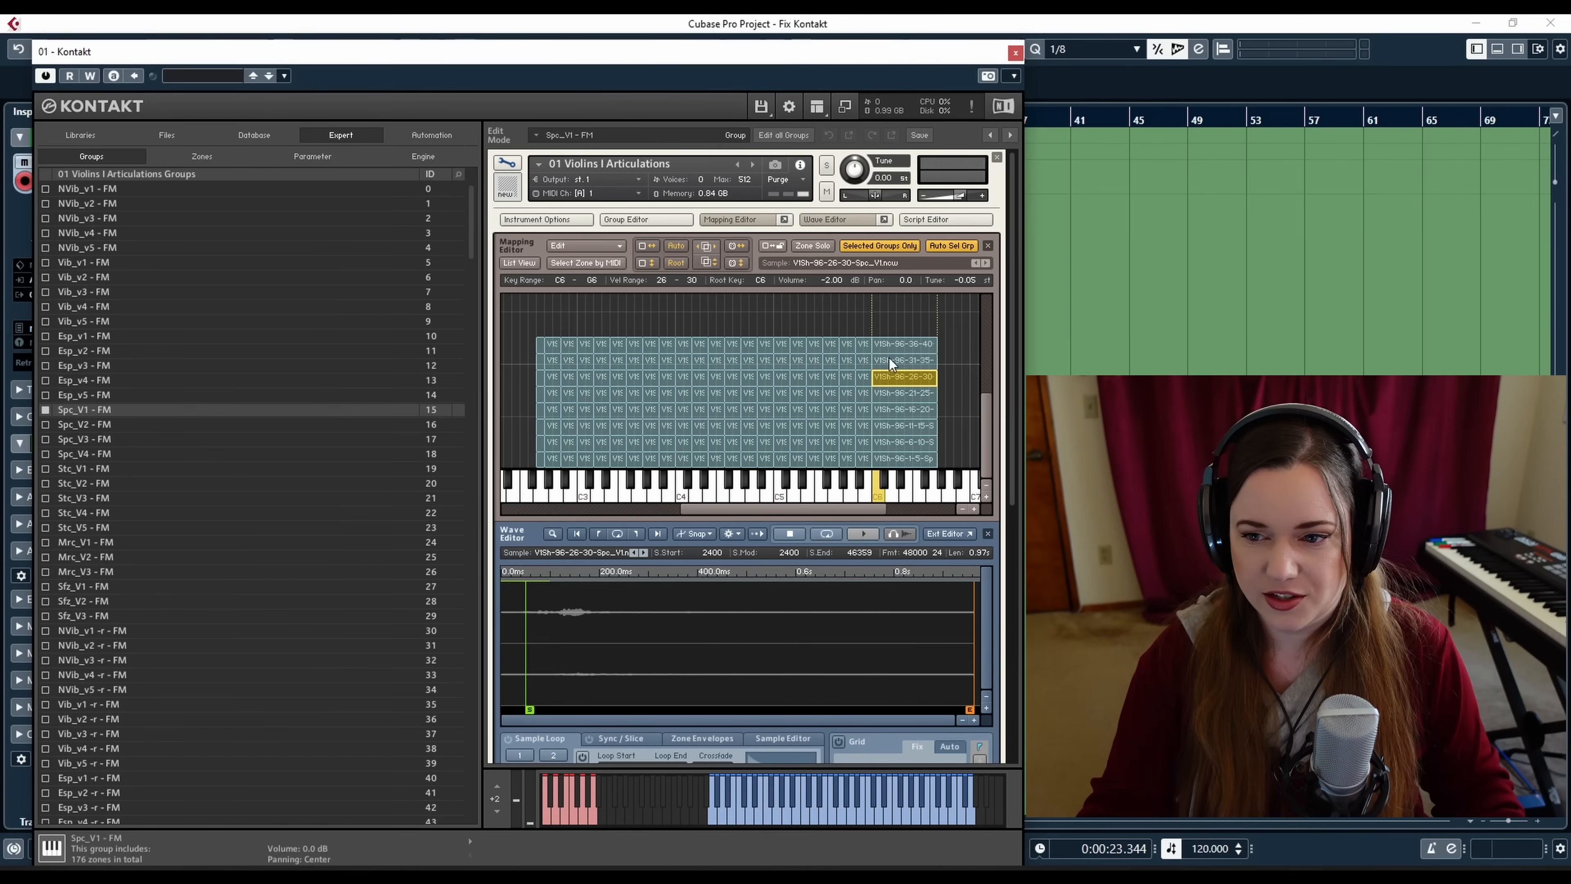
{"action": "left_click", "coordinate": [906, 441]}
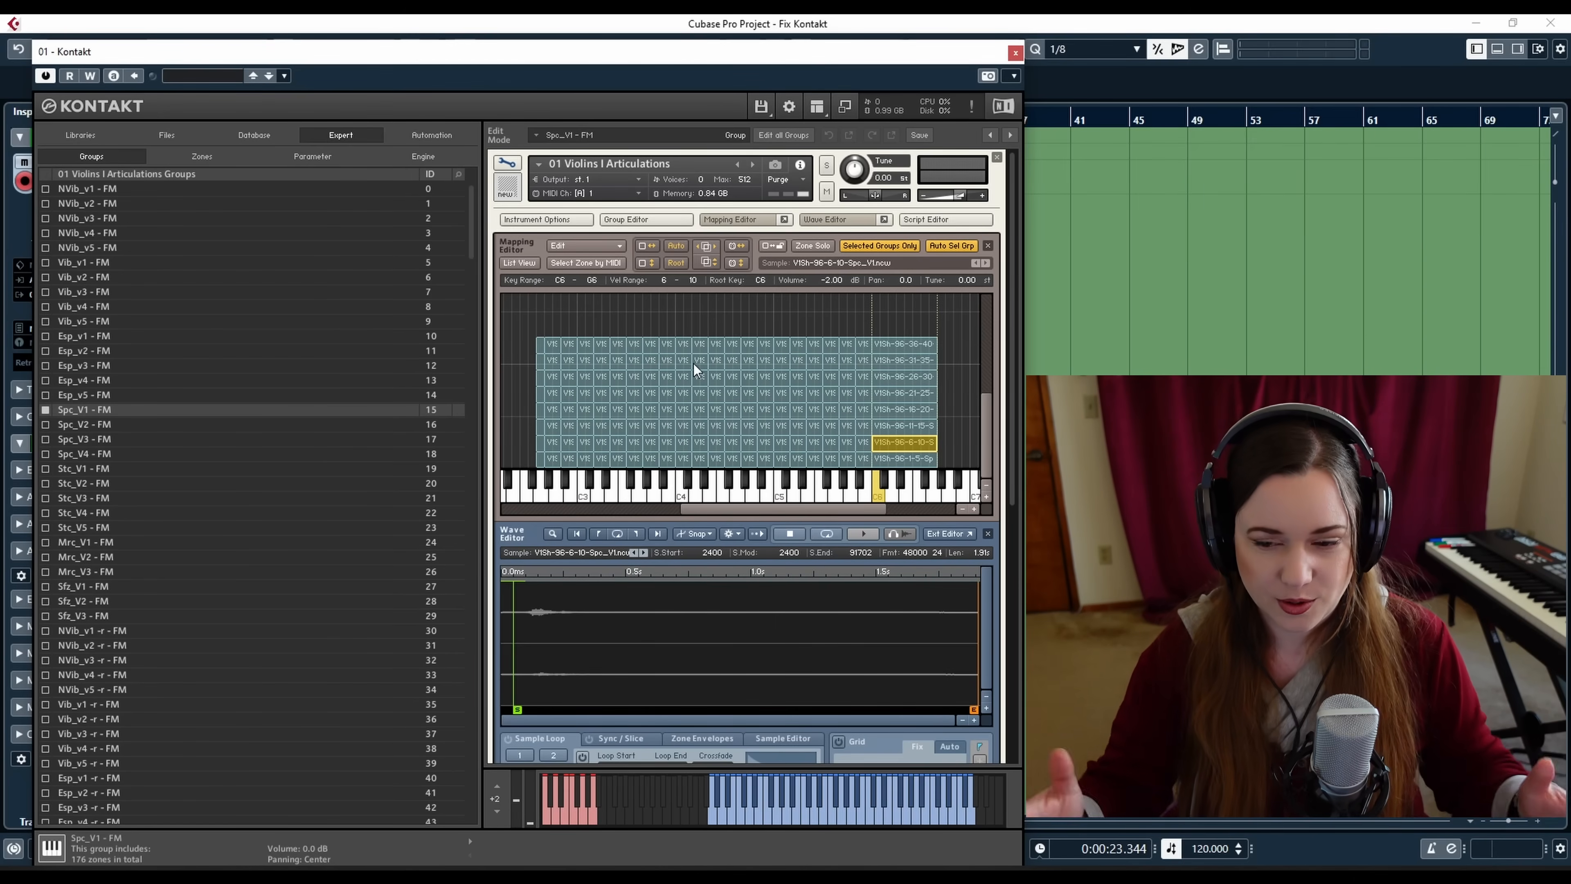
{"action": "left_click", "coordinate": [618, 377]}
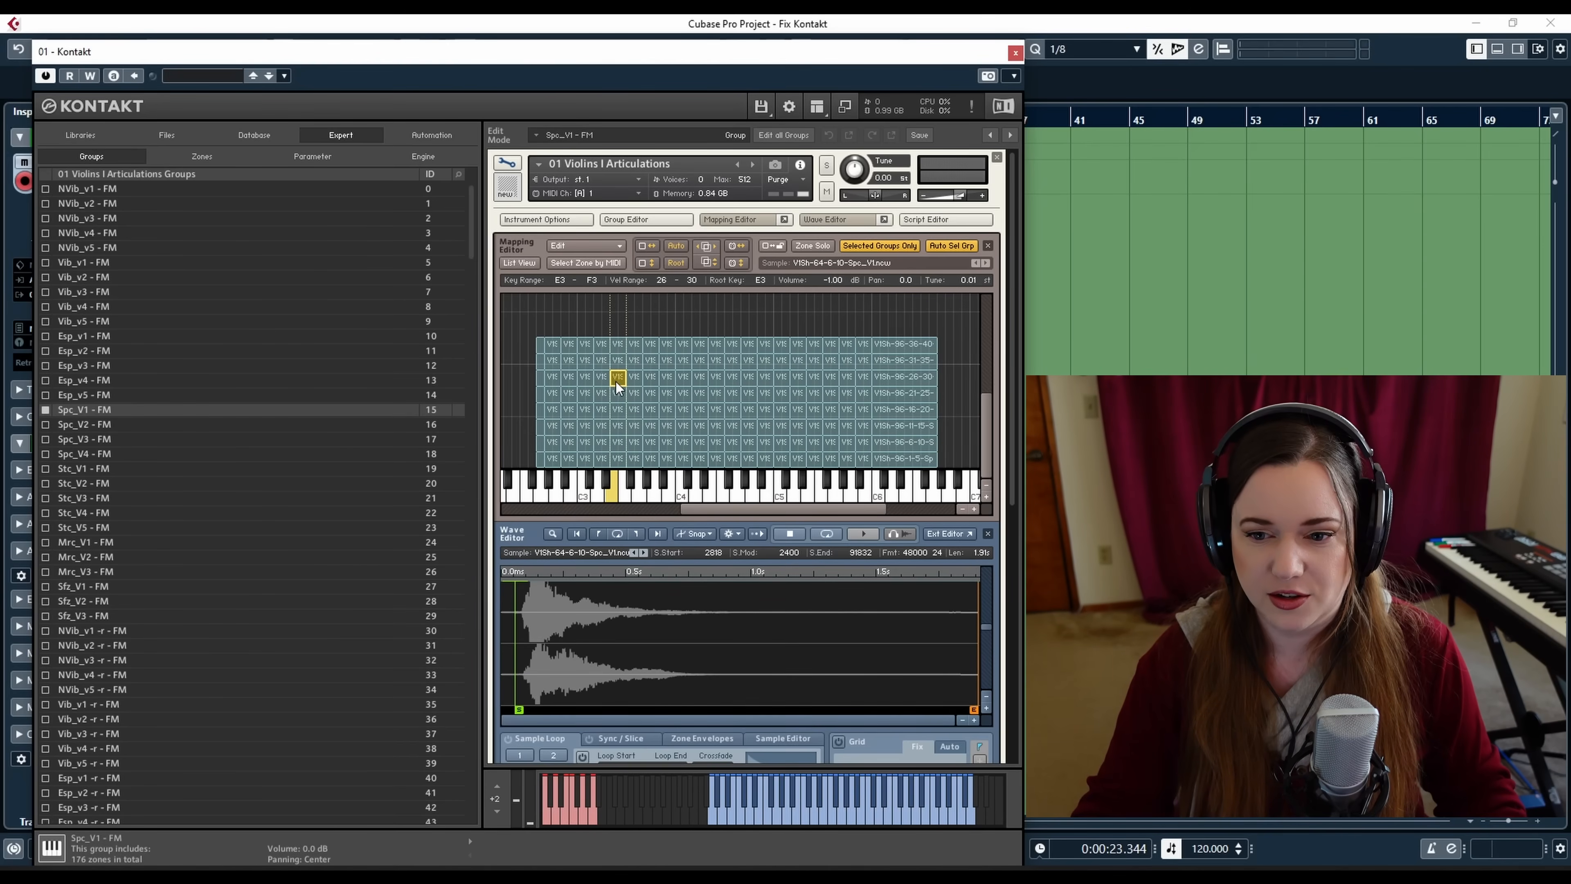
Preview more Spc_V1 - FM zones scattered across the mapping's keys and velocity rows
{"action": "left_click", "coordinate": [666, 424]}
{"action": "left_click", "coordinate": [744, 378]}
{"action": "left_click", "coordinate": [657, 366]}
{"action": "left_click", "coordinate": [584, 362]}
{"action": "left_click", "coordinate": [568, 410]}
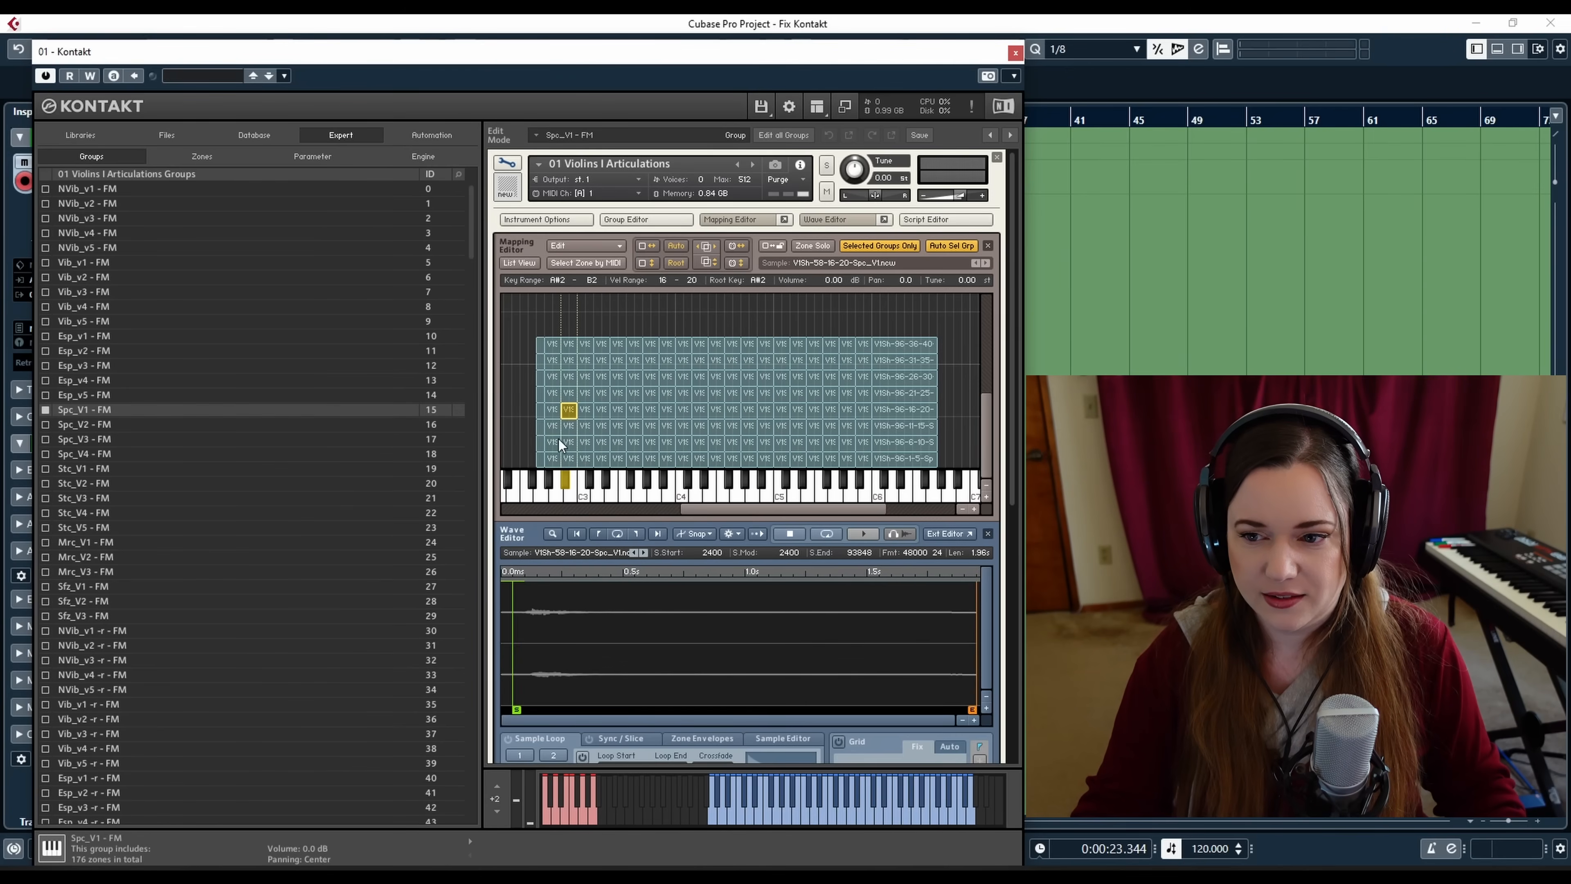
{"action": "left_click", "coordinate": [584, 443]}
{"action": "left_click", "coordinate": [748, 441]}
{"action": "left_click", "coordinate": [680, 457]}
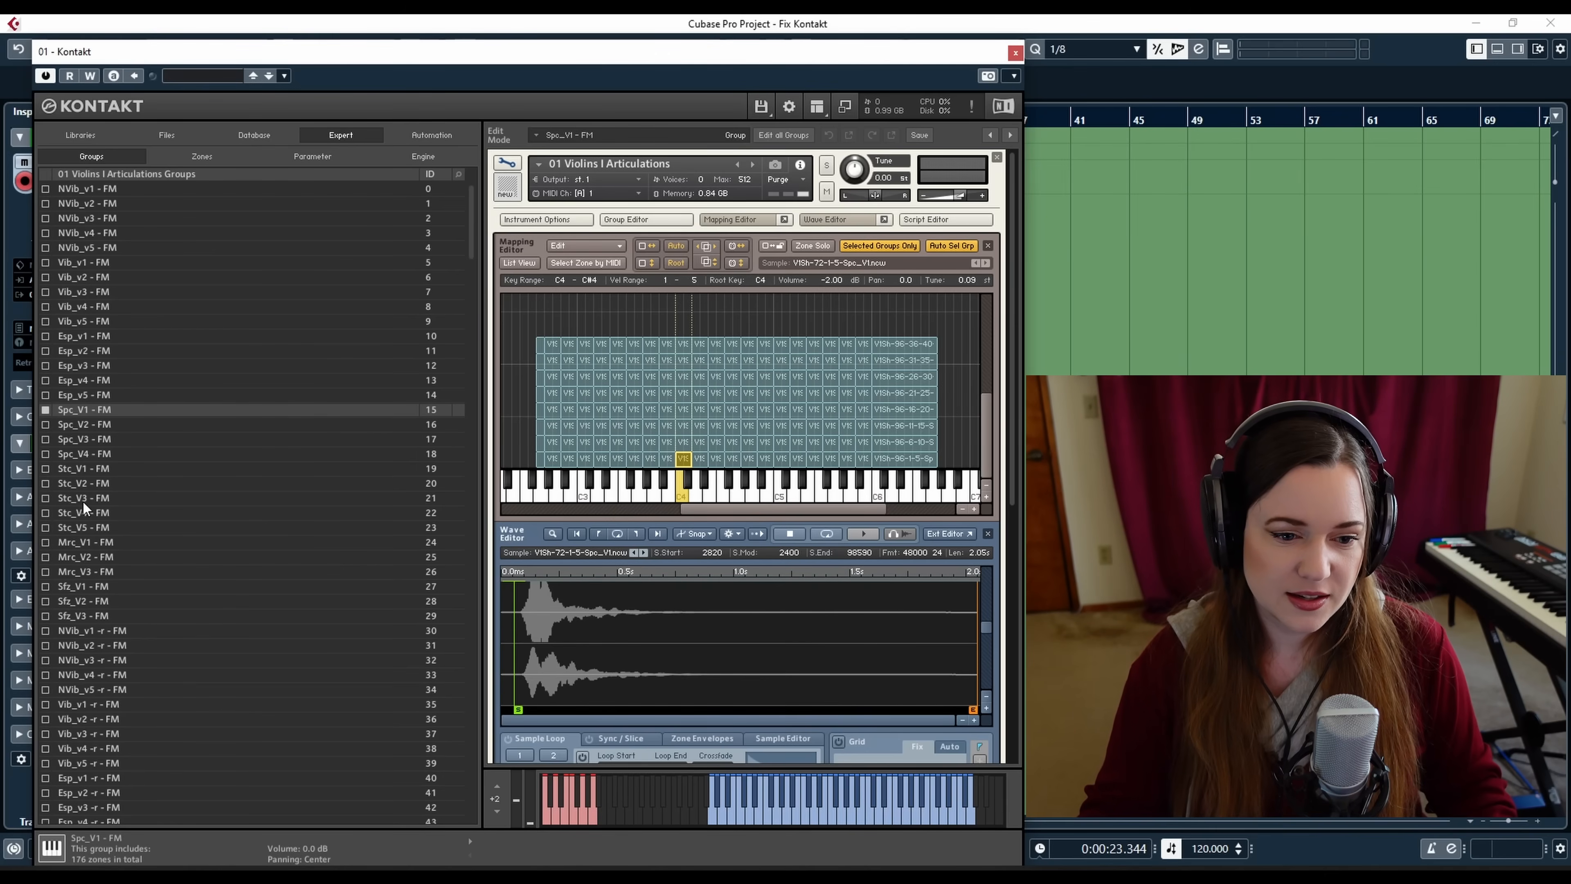
Select the NVib_v5 -r - FM group and preview one of its release zones at C5
{"action": "left_click", "coordinate": [103, 643]}
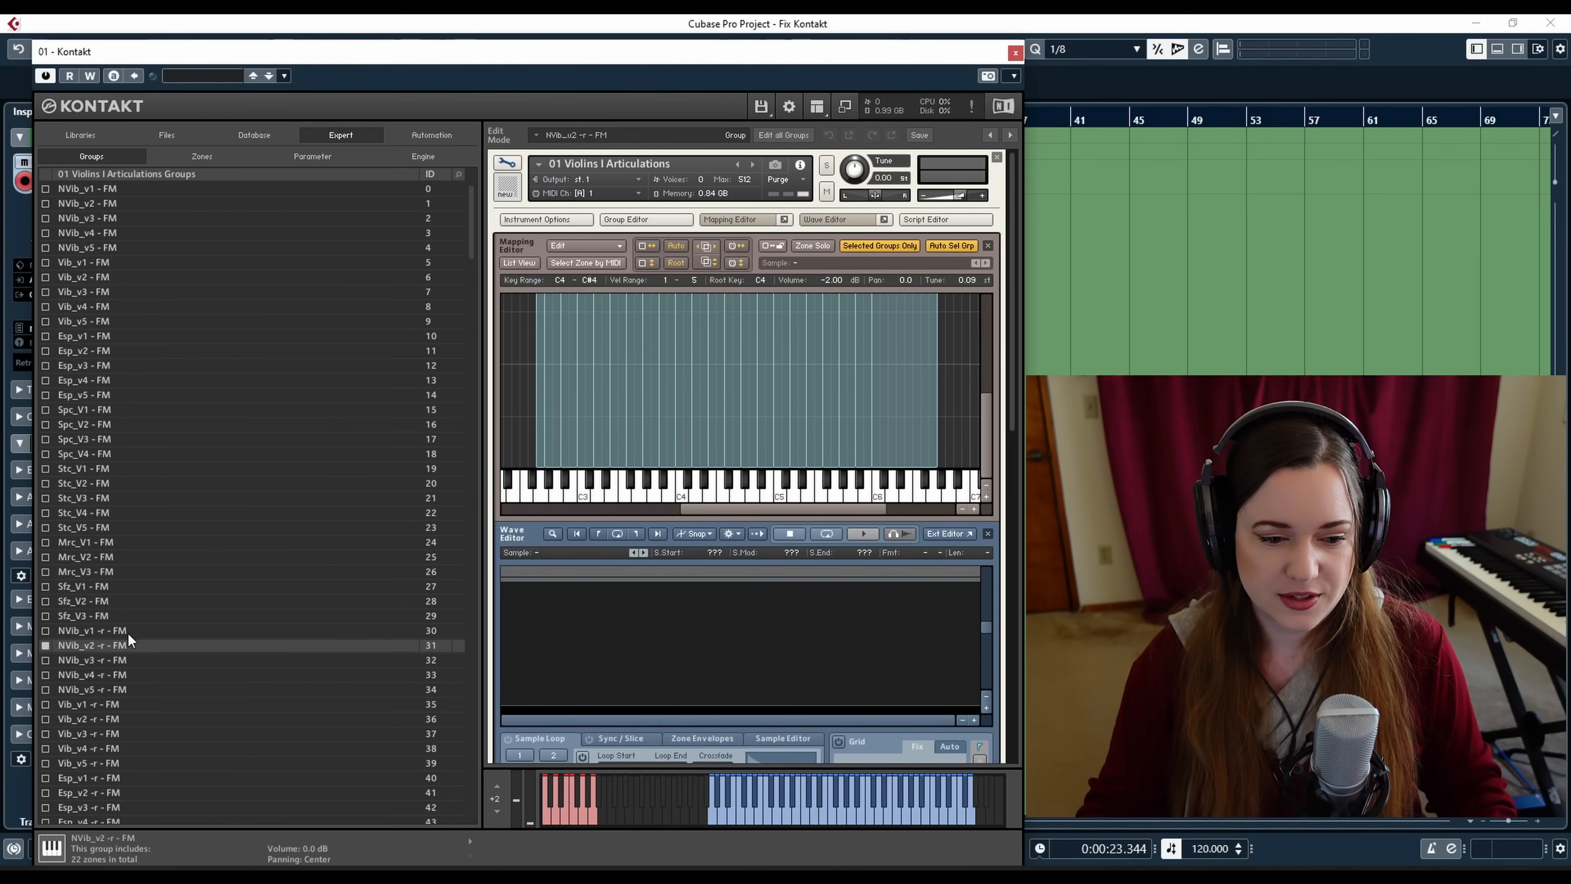
{"action": "left_click", "coordinate": [95, 689]}
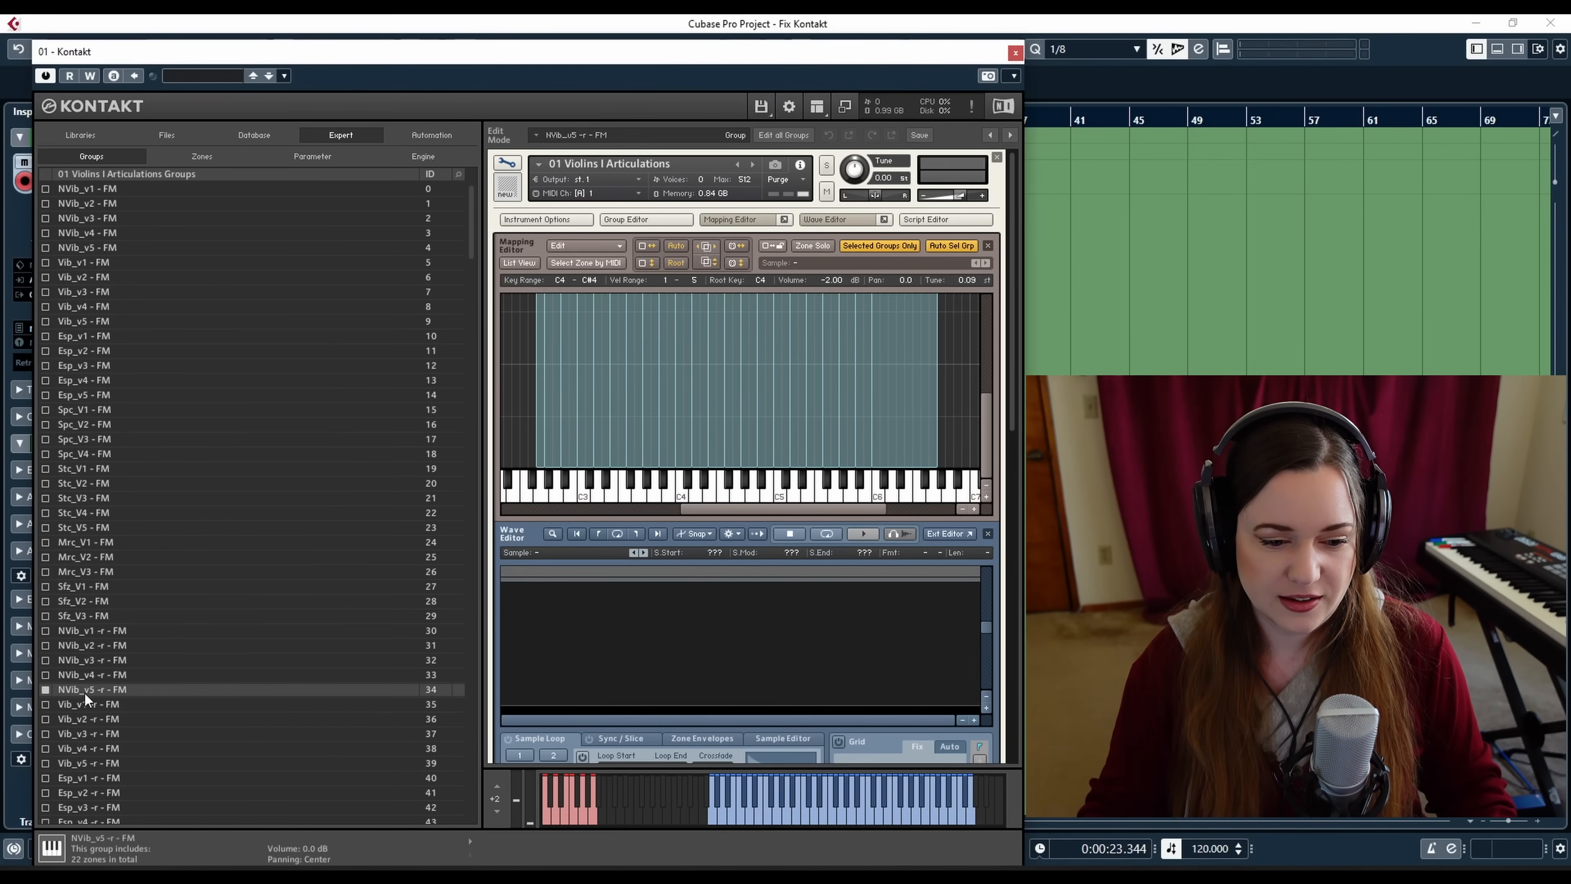
{"action": "left_click", "coordinate": [986, 487]}
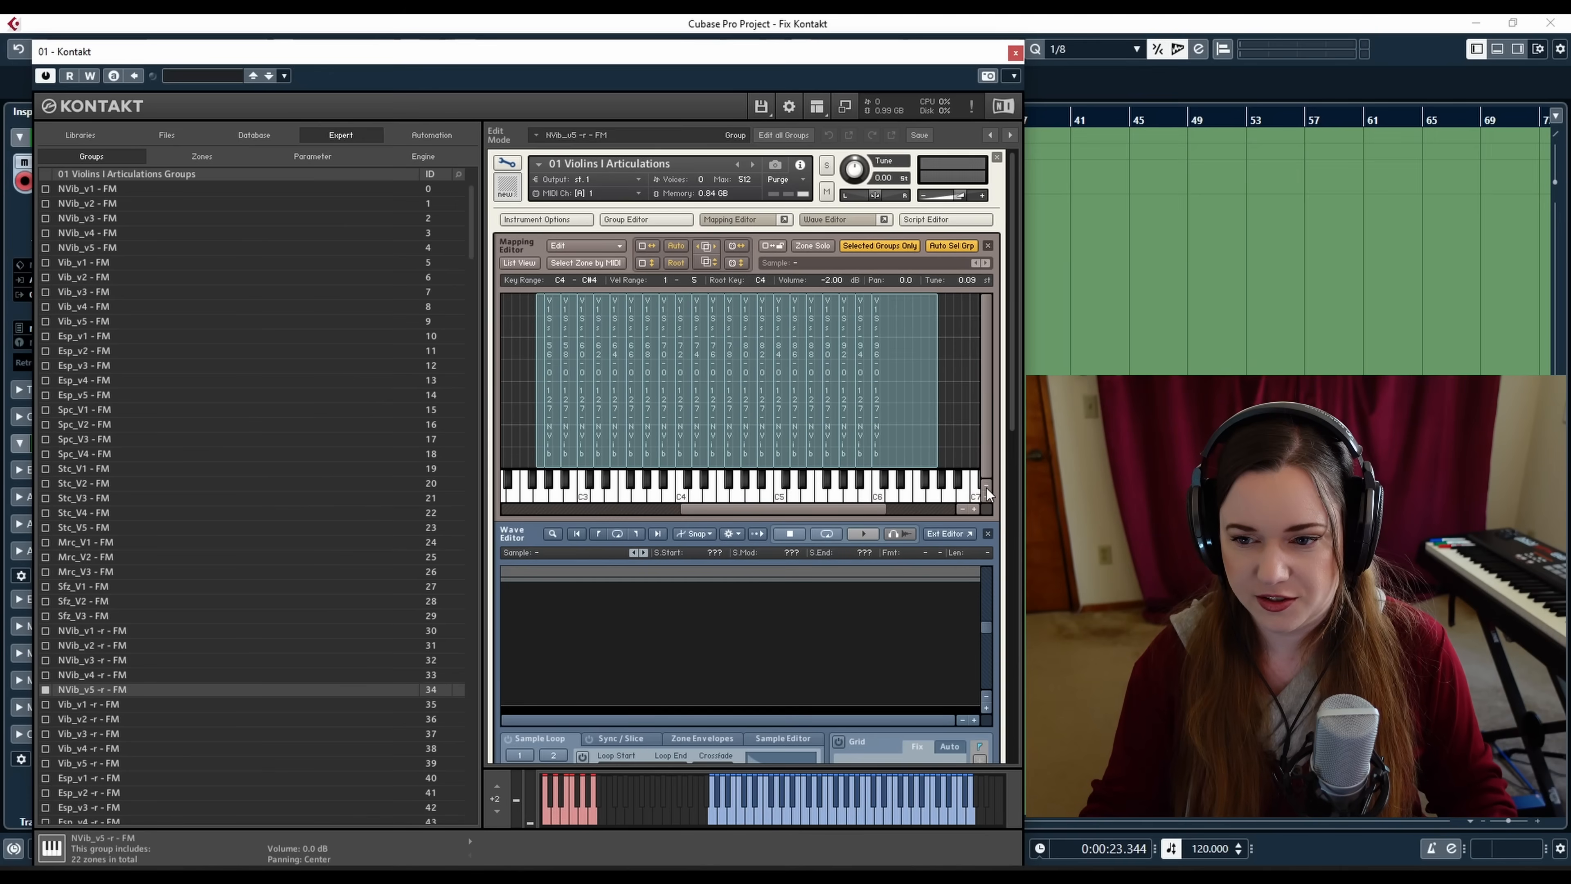
{"action": "left_click", "coordinate": [782, 394]}
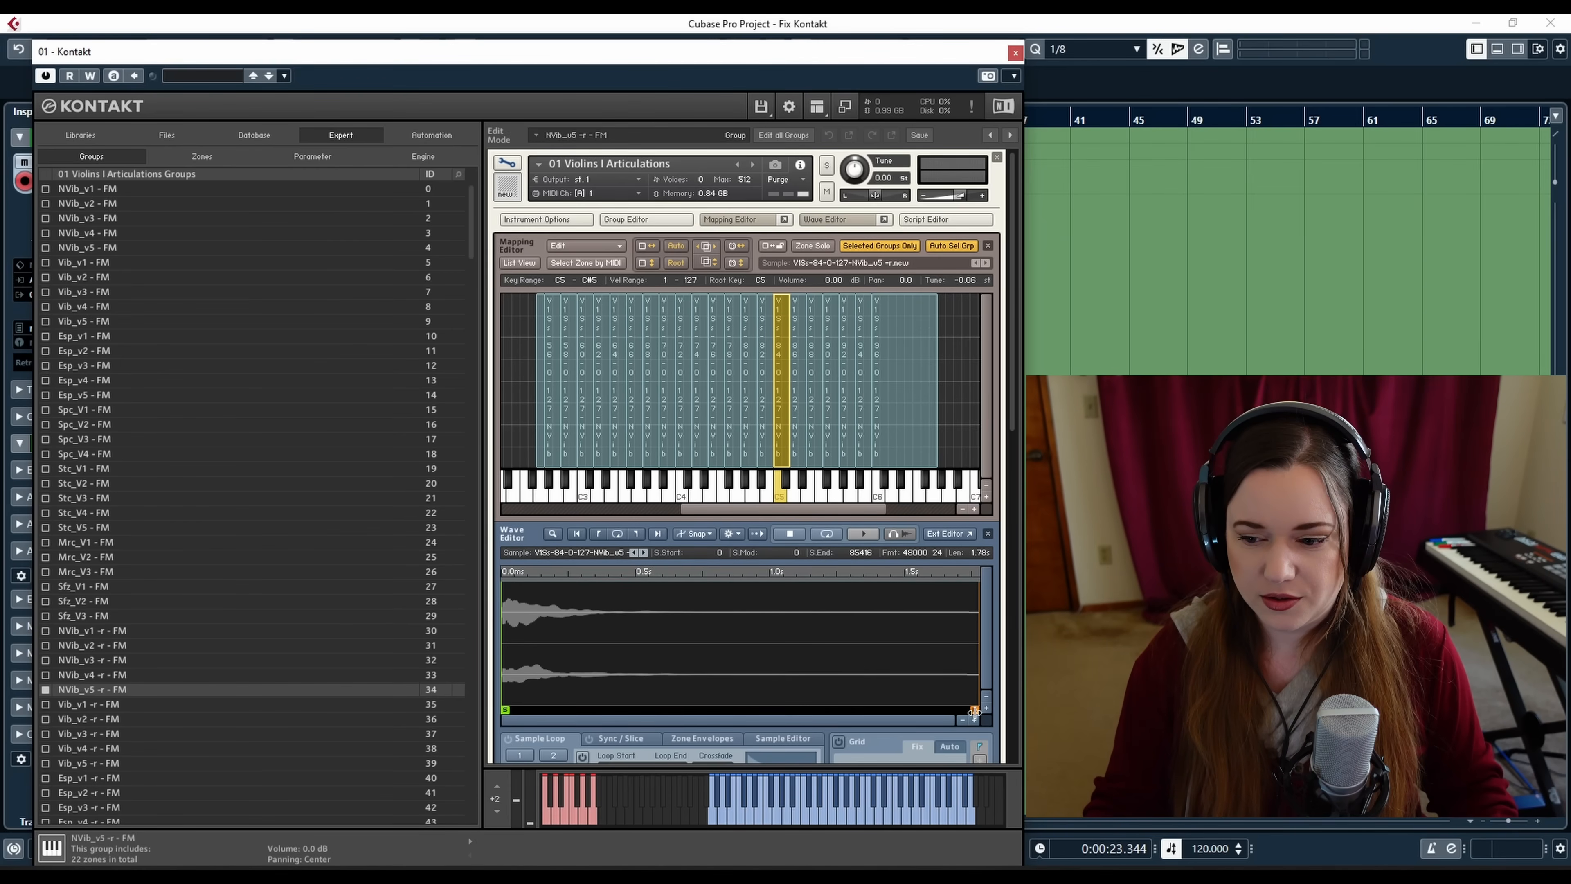
{"action": "mouse_move", "coordinate": [974, 710]}
{"action": "left_mouse_down"}
{"action": "mouse_move", "coordinate": [768, 704]}
{"action": "mouse_move", "coordinate": [977, 710]}
{"action": "left_mouse_up"}
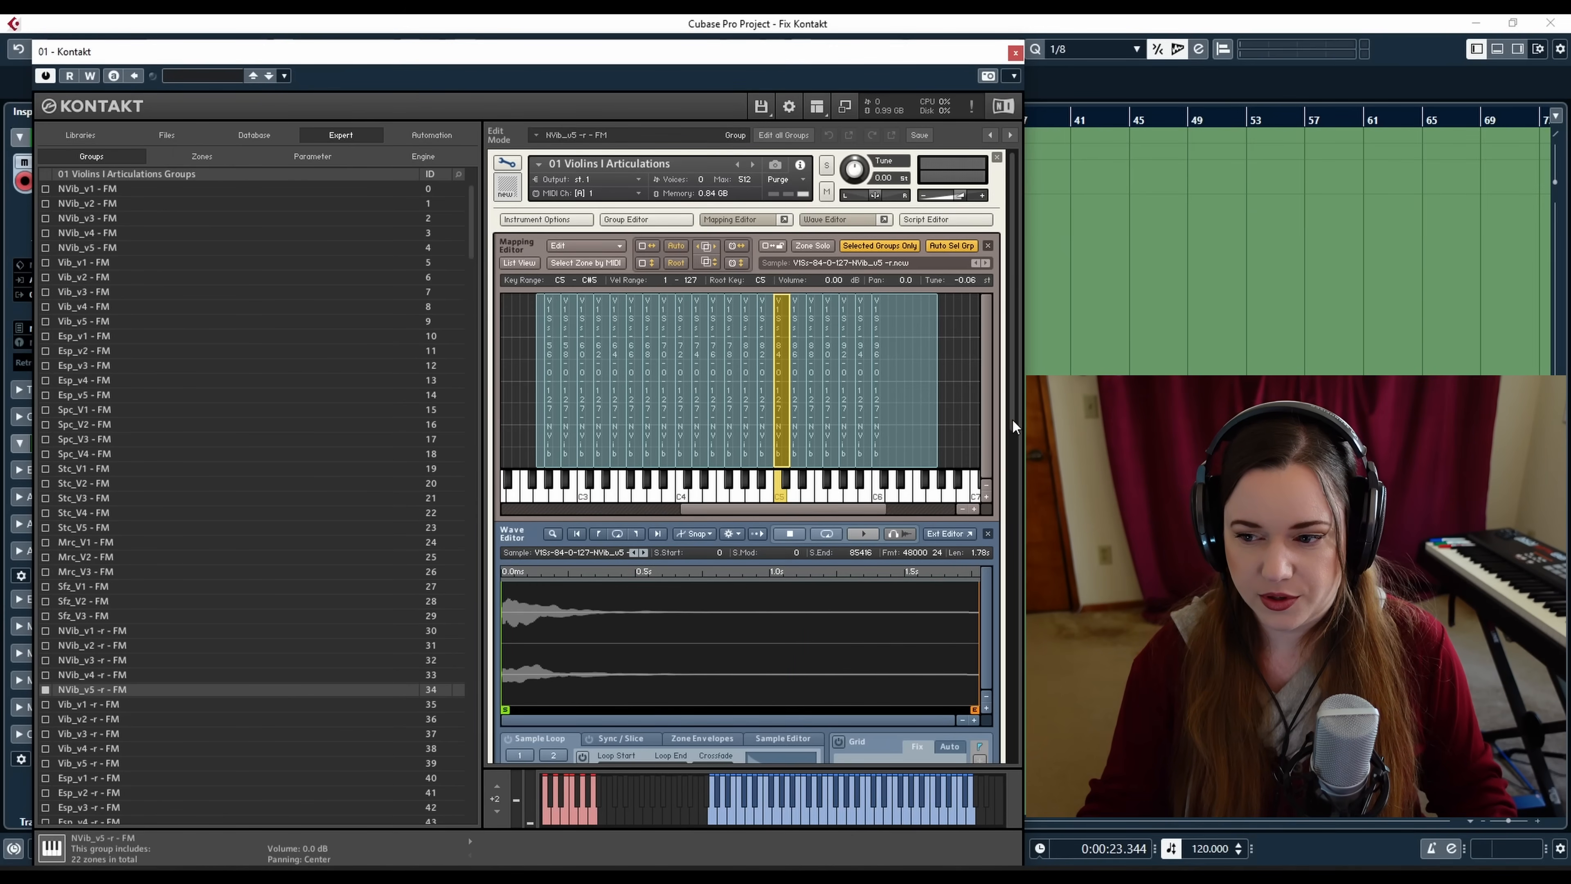
Scroll through the group's source, amplifier and modulation sections, expanding Modulation to examine its MIDI CC tables
{"action": "left_click_drag", "start_coordinate": [1011, 419], "coordinate": [1011, 449]}
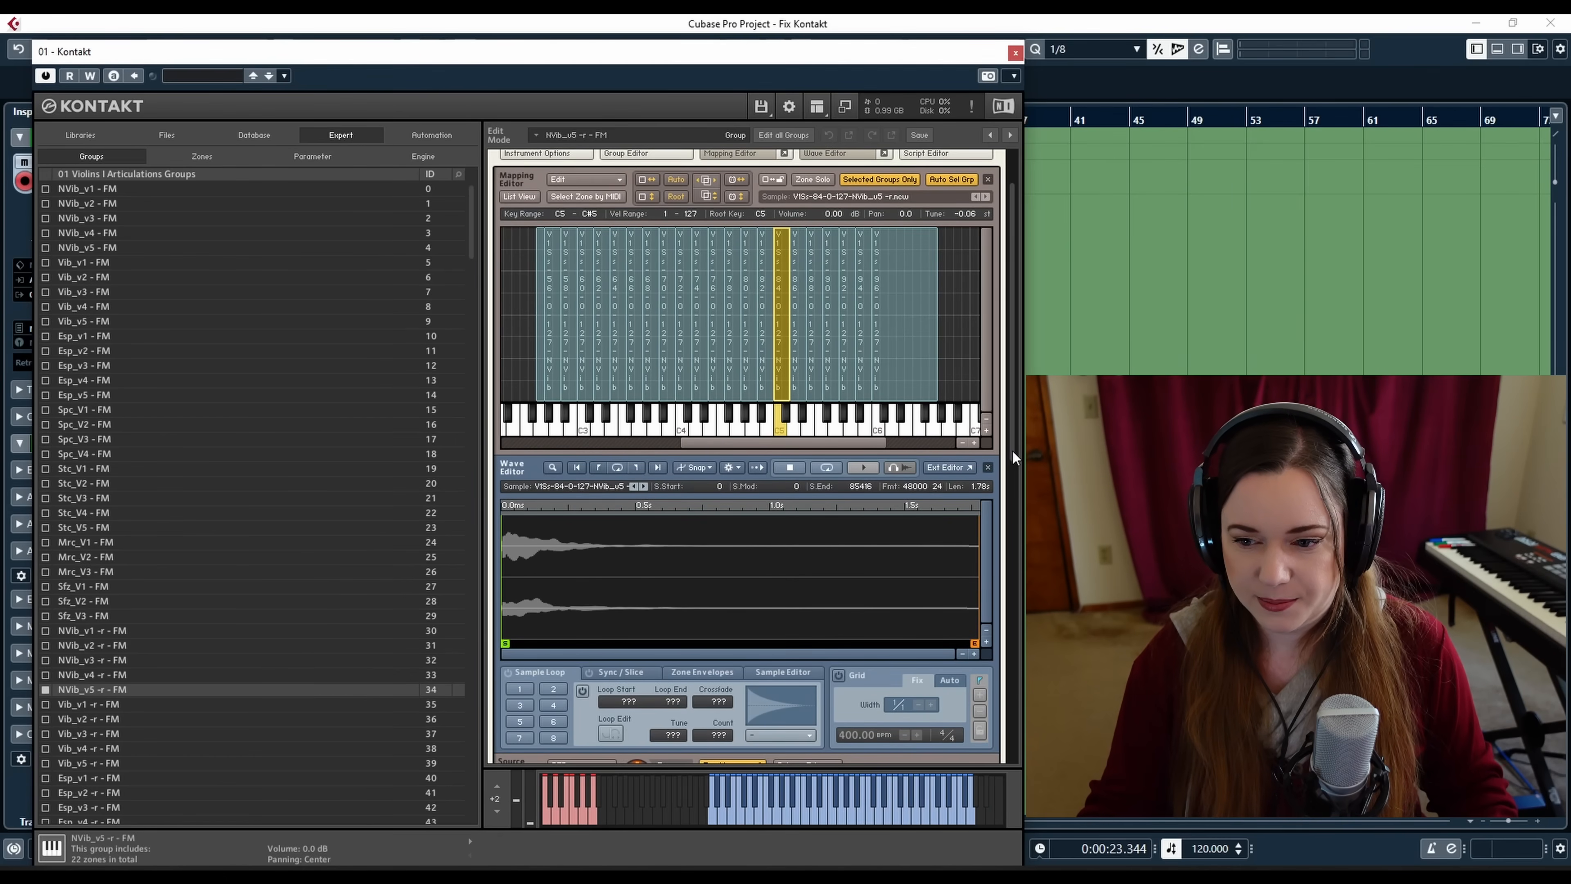
{"action": "left_click_drag", "start_coordinate": [1011, 449], "coordinate": [1008, 817]}
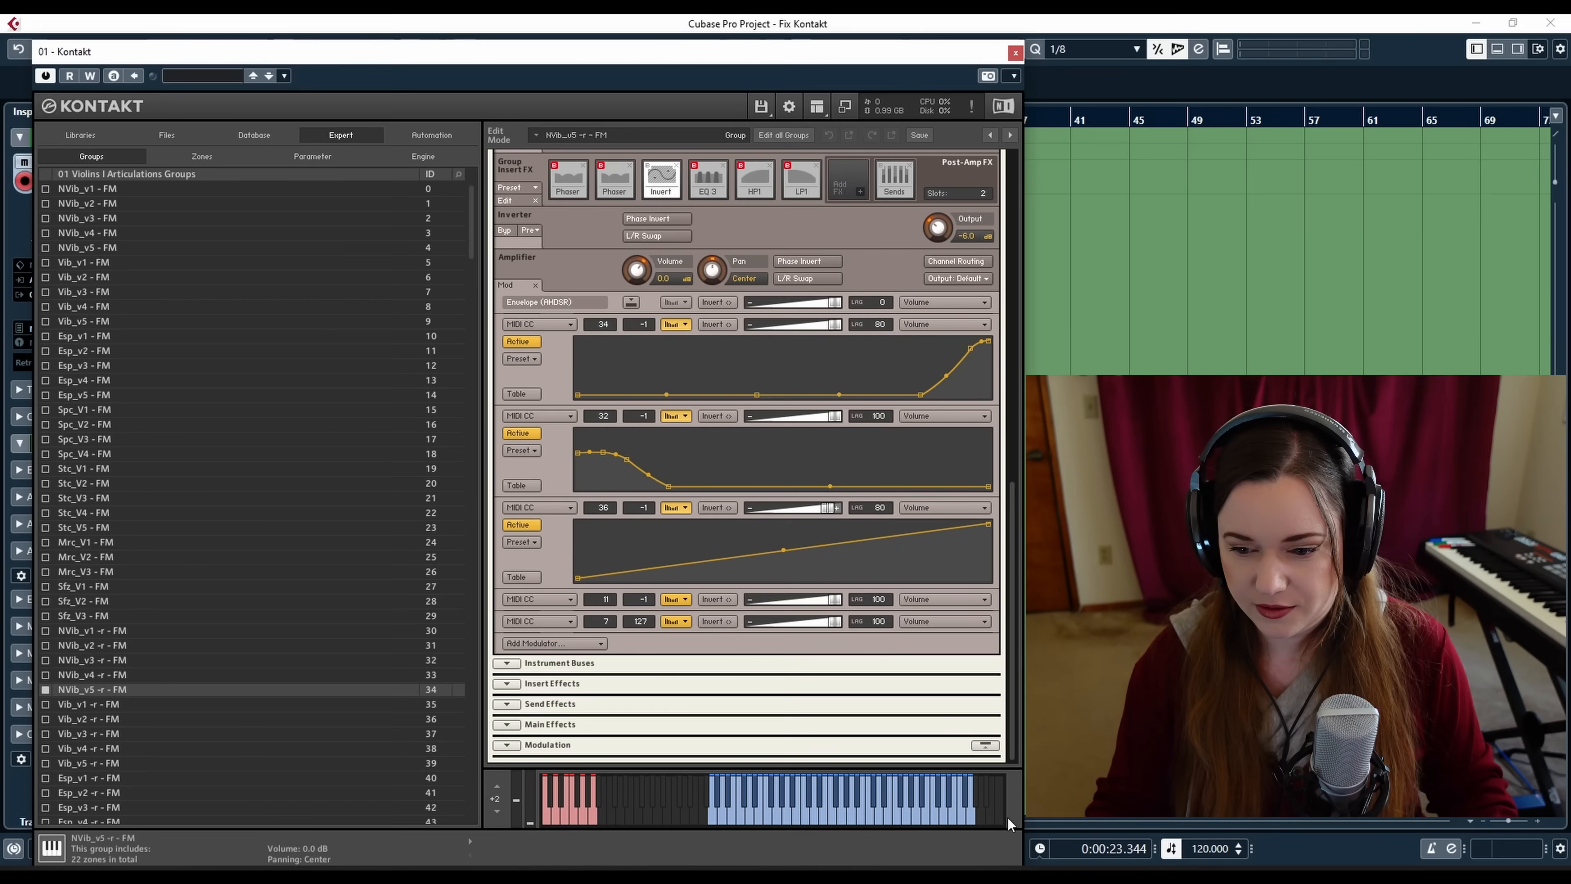
{"action": "left_click", "coordinate": [507, 745]}
{"action": "left_click_drag", "start_coordinate": [1012, 597], "coordinate": [1001, 296]}
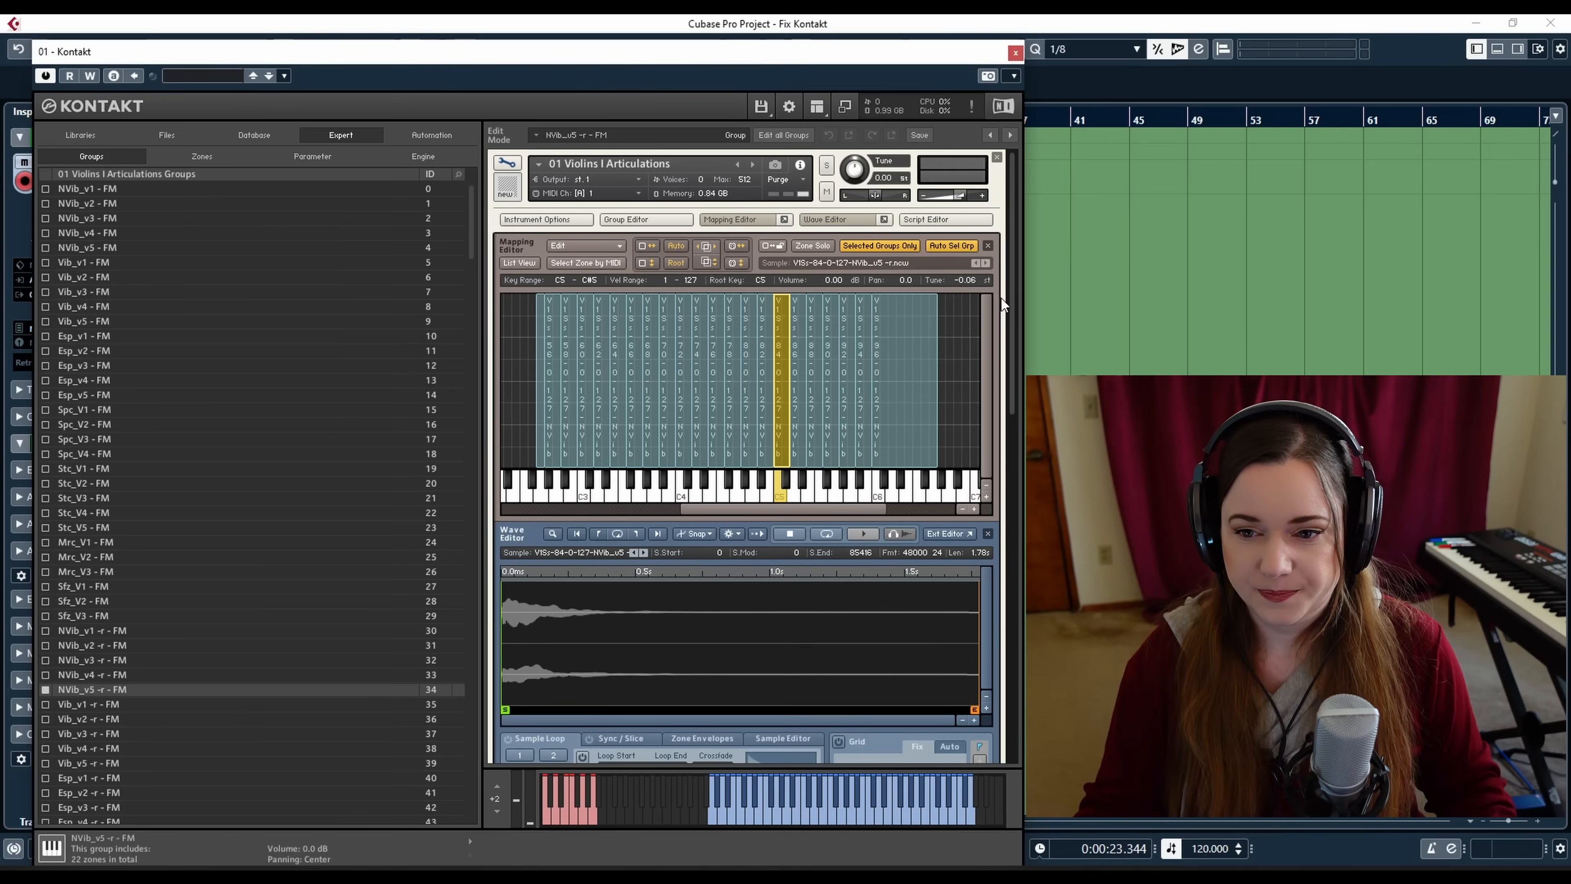
{"action": "scroll", "coordinate": [1001, 298], "scroll_direction": "down", "scroll_amount": 5}
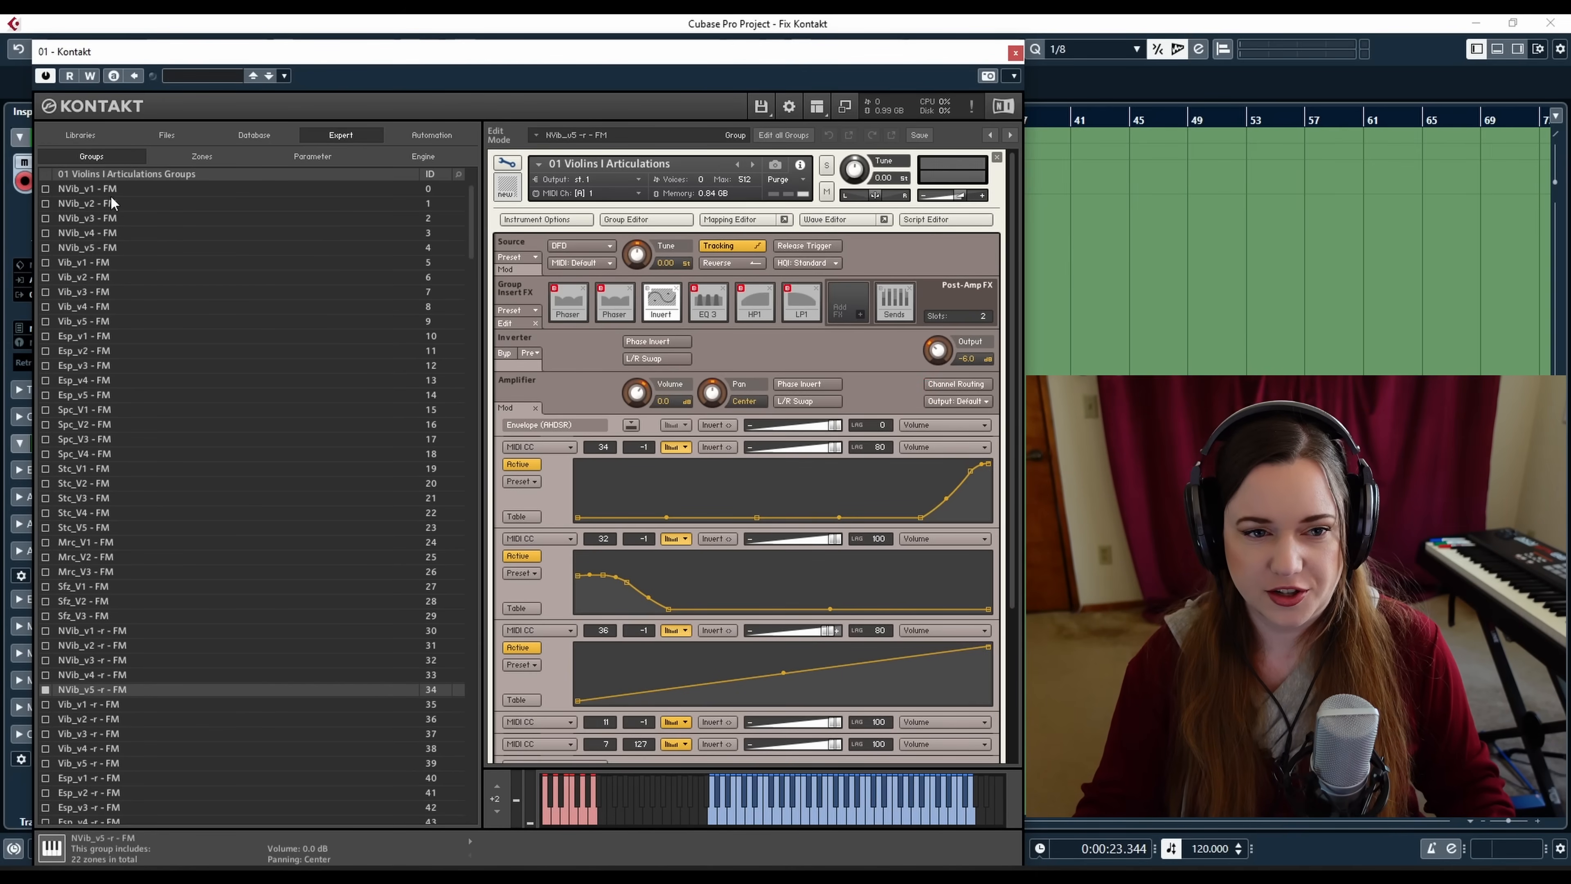
Step through the NVib_v1 to NVib_v5 - FM groups, comparing their amplifier modulation curves
{"action": "left_click", "coordinate": [92, 188]}
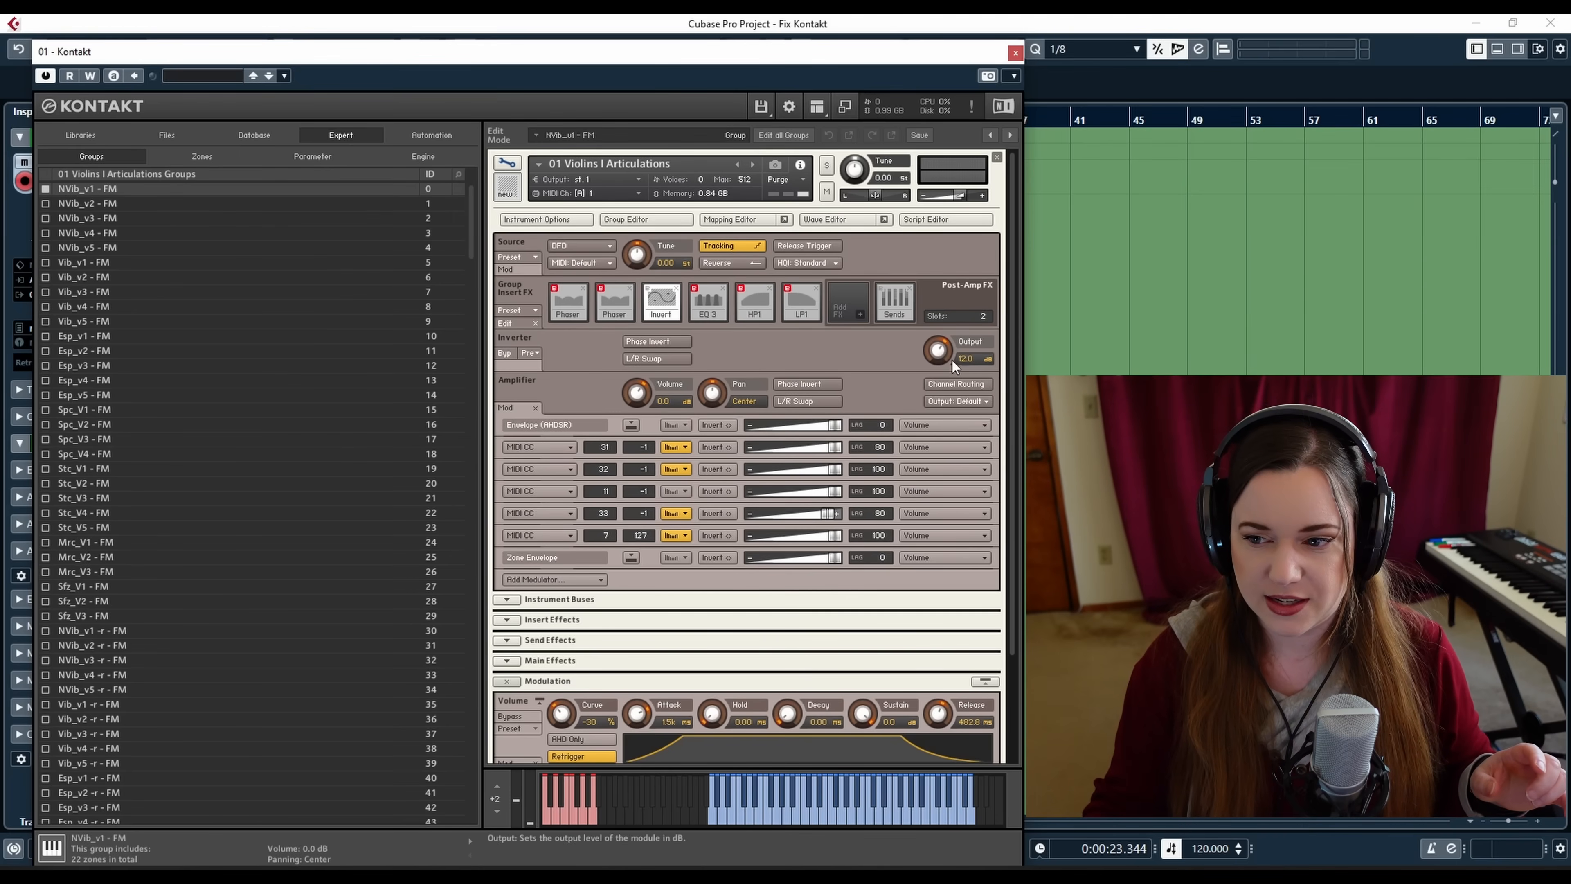
{"action": "left_click", "coordinate": [111, 203]}
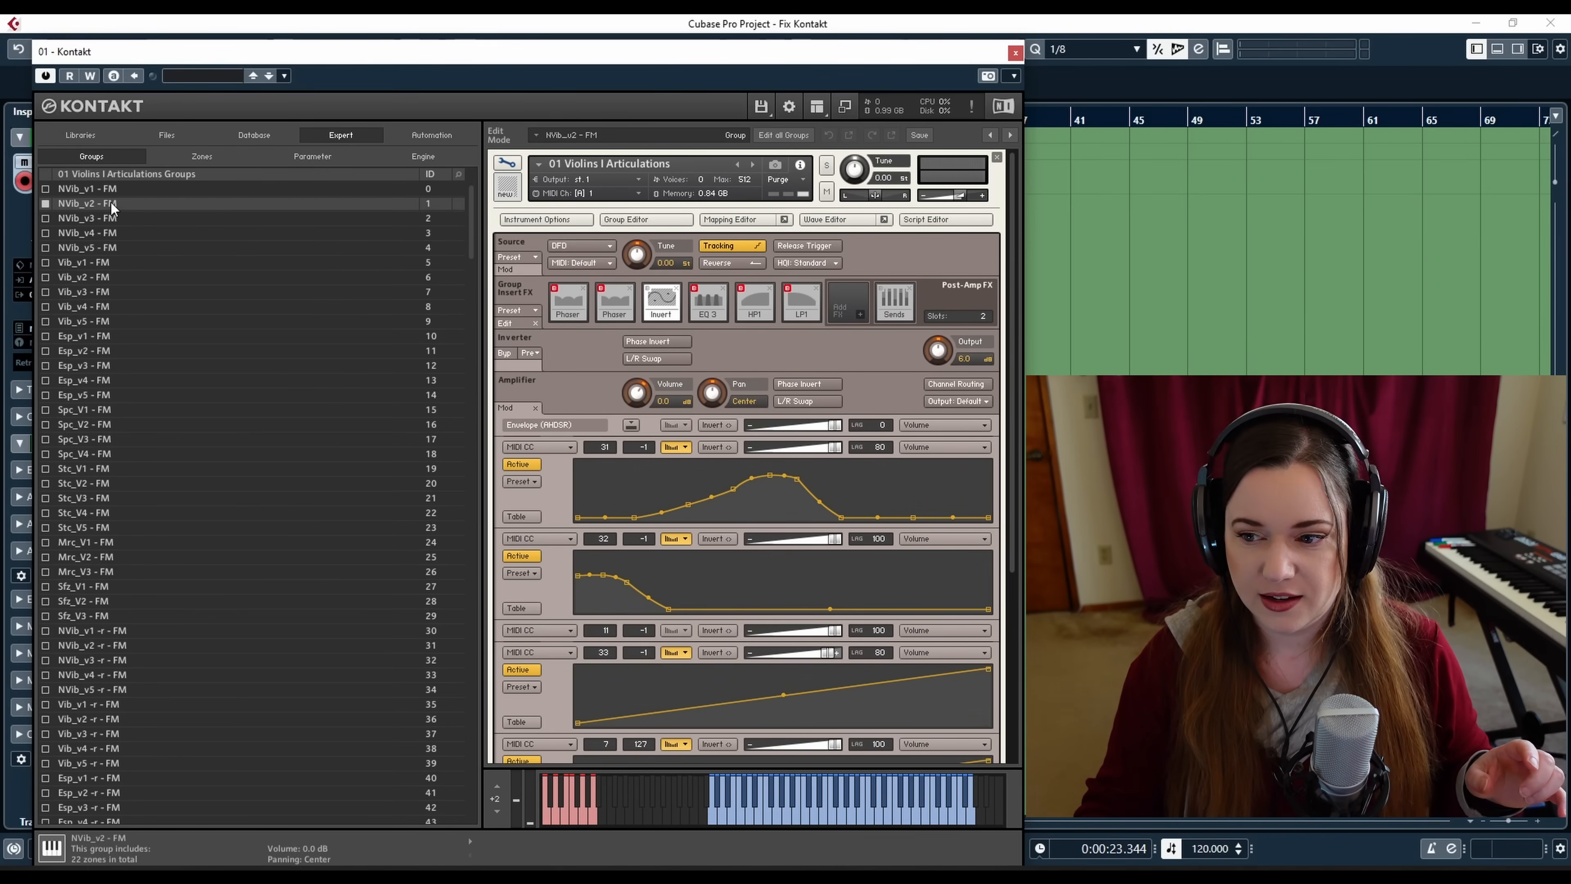
{"action": "left_click", "coordinate": [108, 219]}
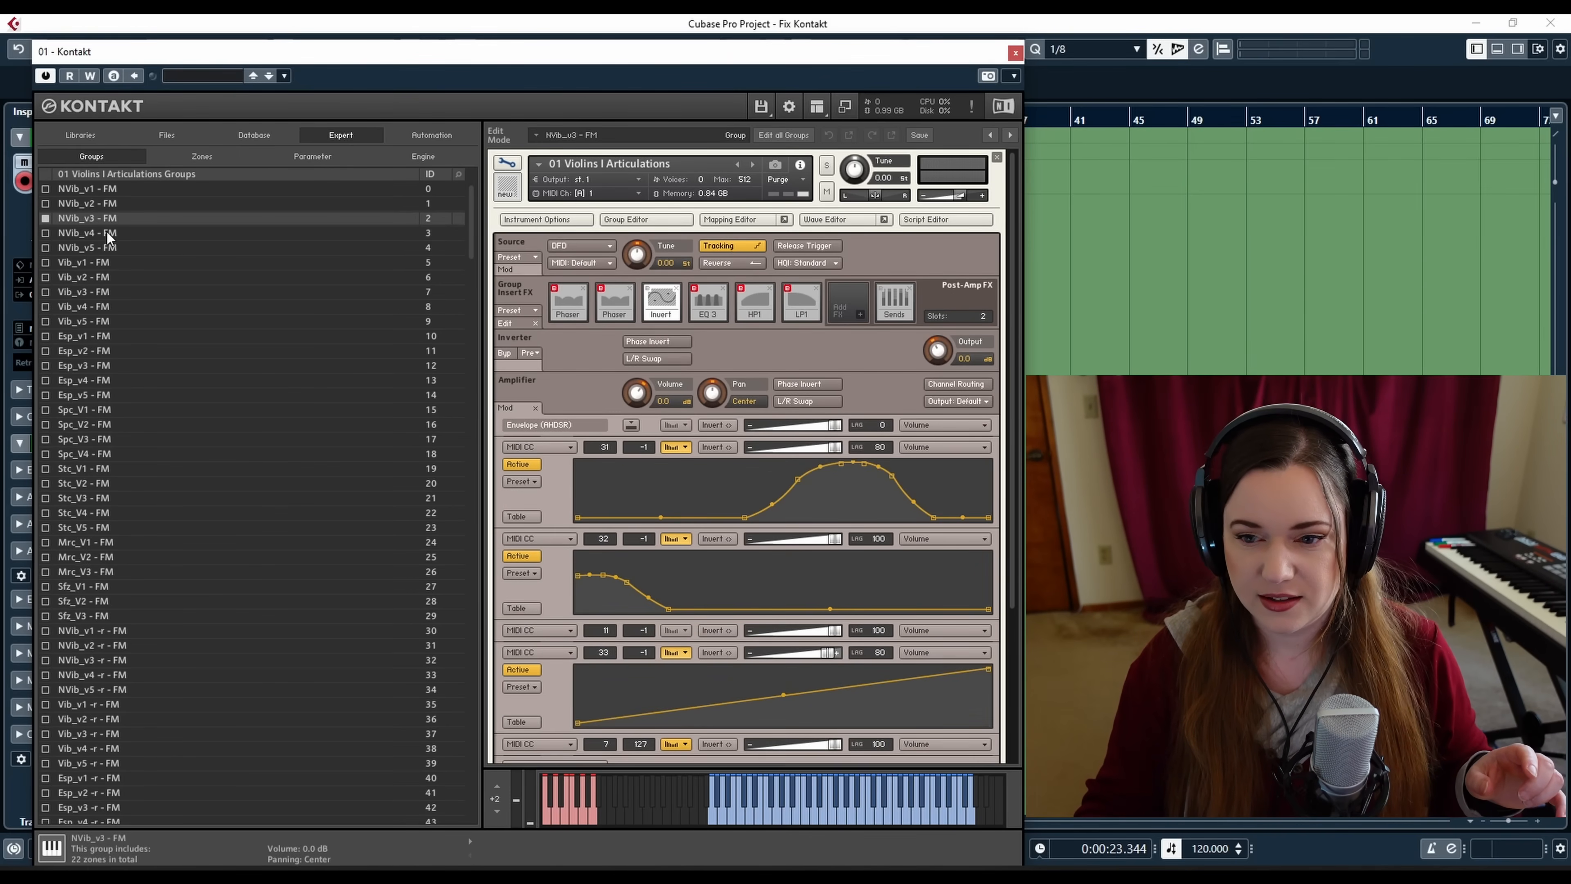
{"action": "left_click", "coordinate": [107, 232]}
{"action": "left_click", "coordinate": [103, 247]}
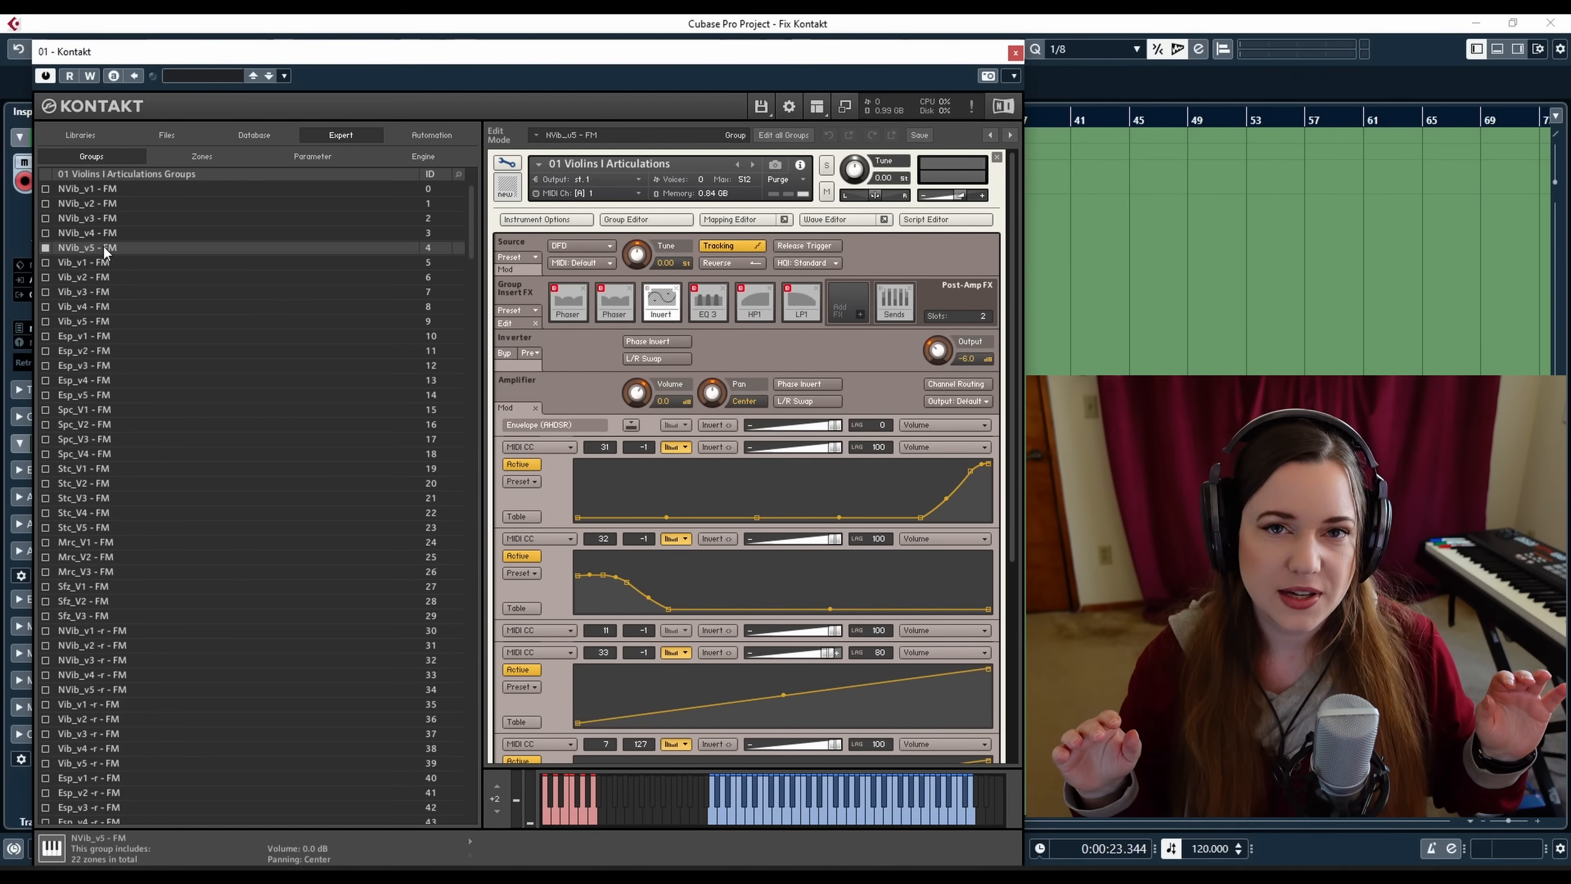
{"action": "left_click", "coordinate": [106, 191]}
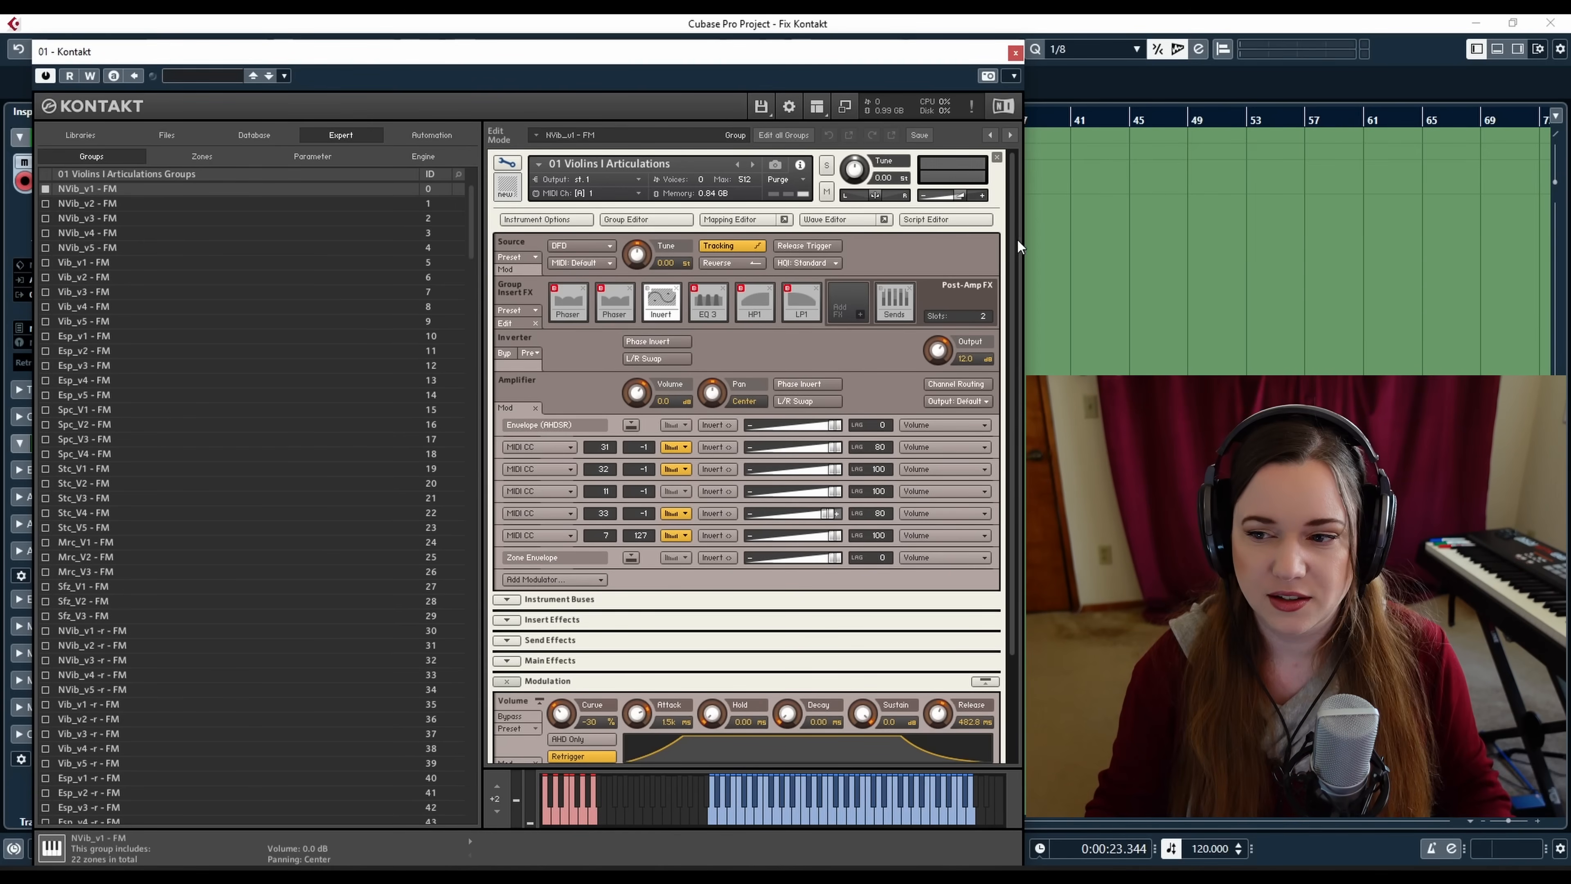
Leave edit mode and start saving the 01 Violins I Articulations instrument, cancelling the save dialog
{"action": "left_click", "coordinate": [511, 168]}
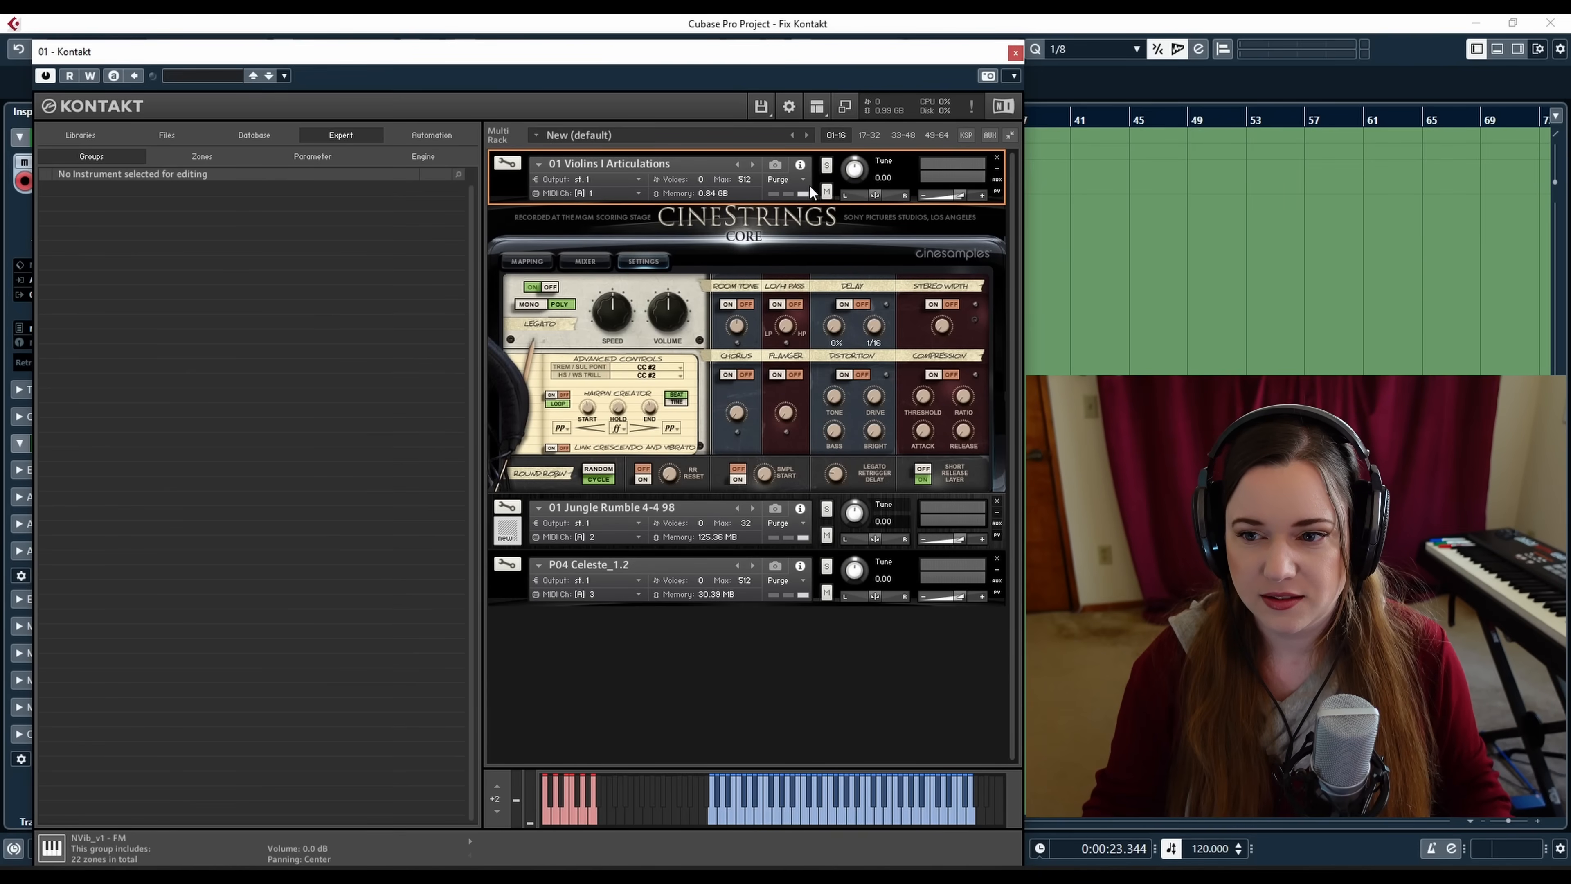
{"action": "left_click", "coordinate": [767, 110]}
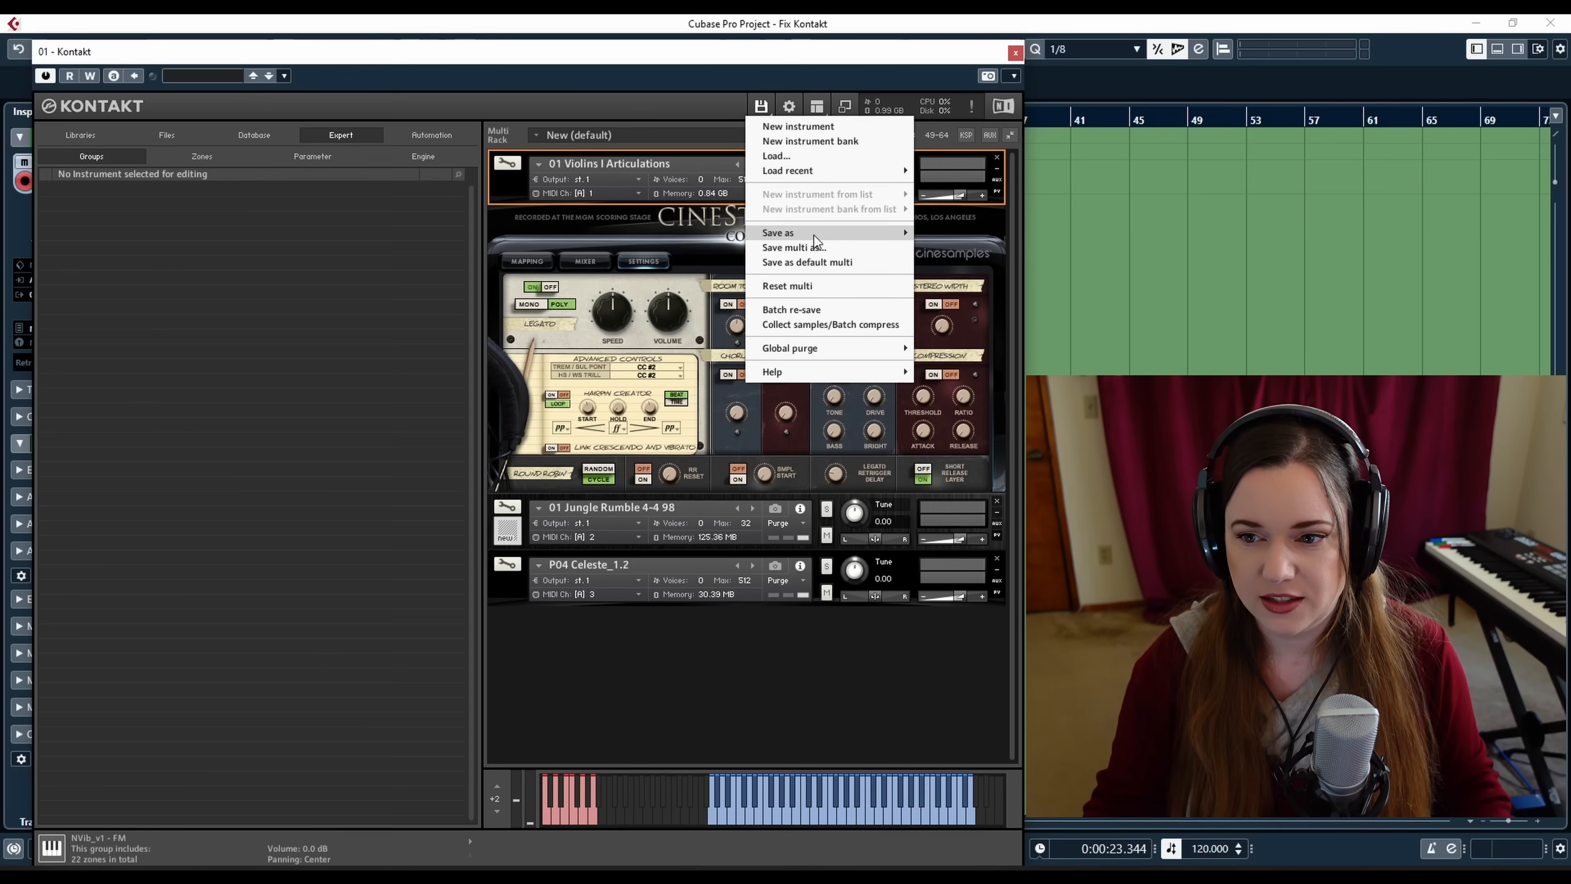
{"action": "mouse_move", "coordinate": [815, 235]}
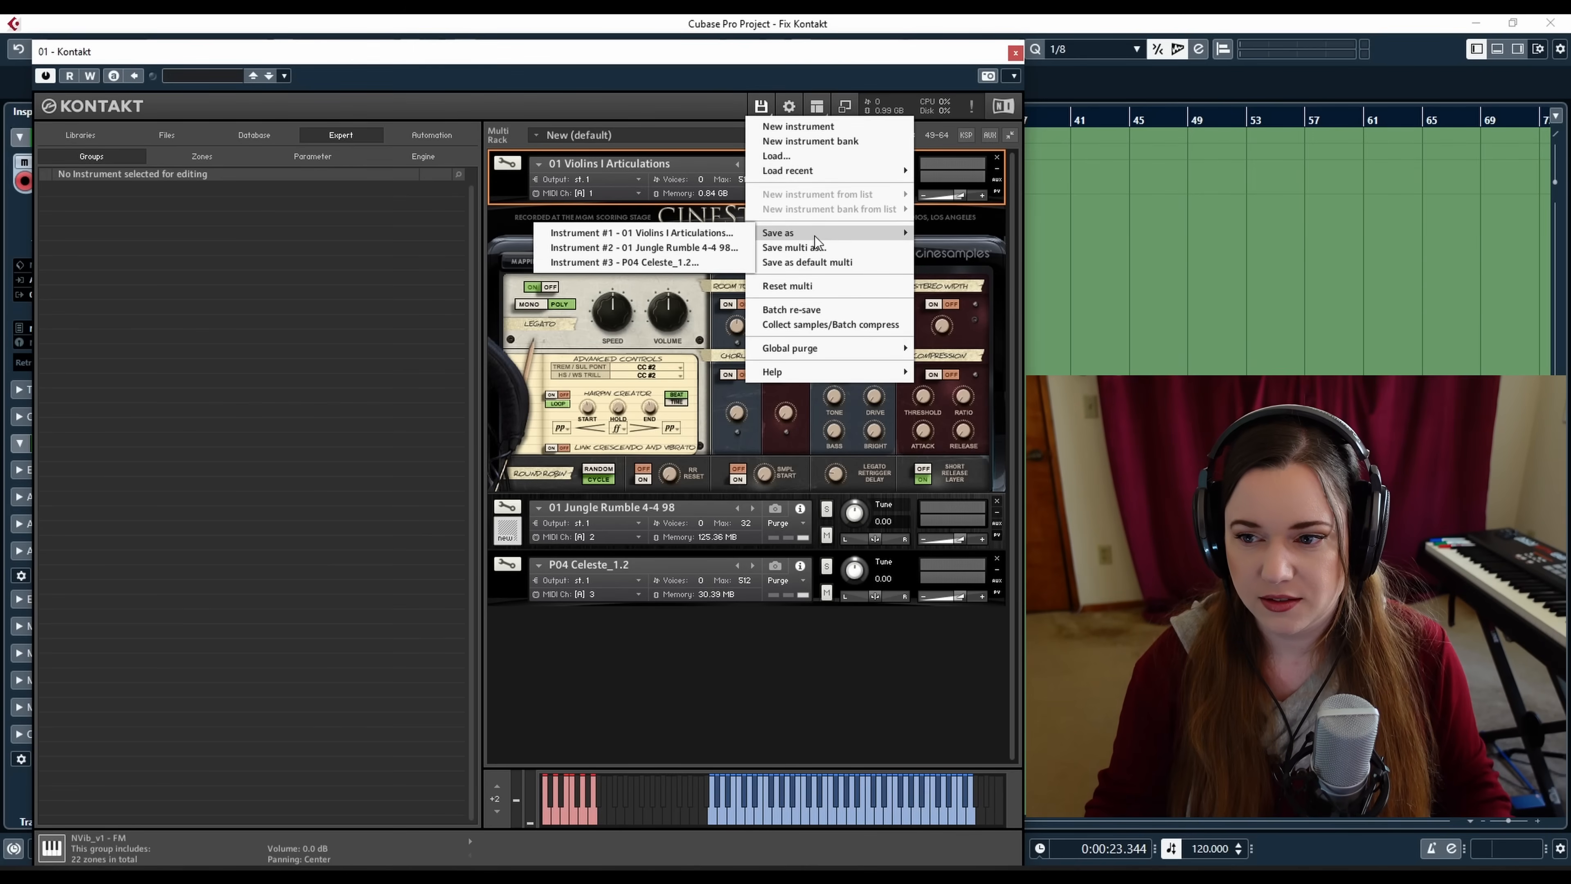
{"action": "left_click", "coordinate": [672, 240]}
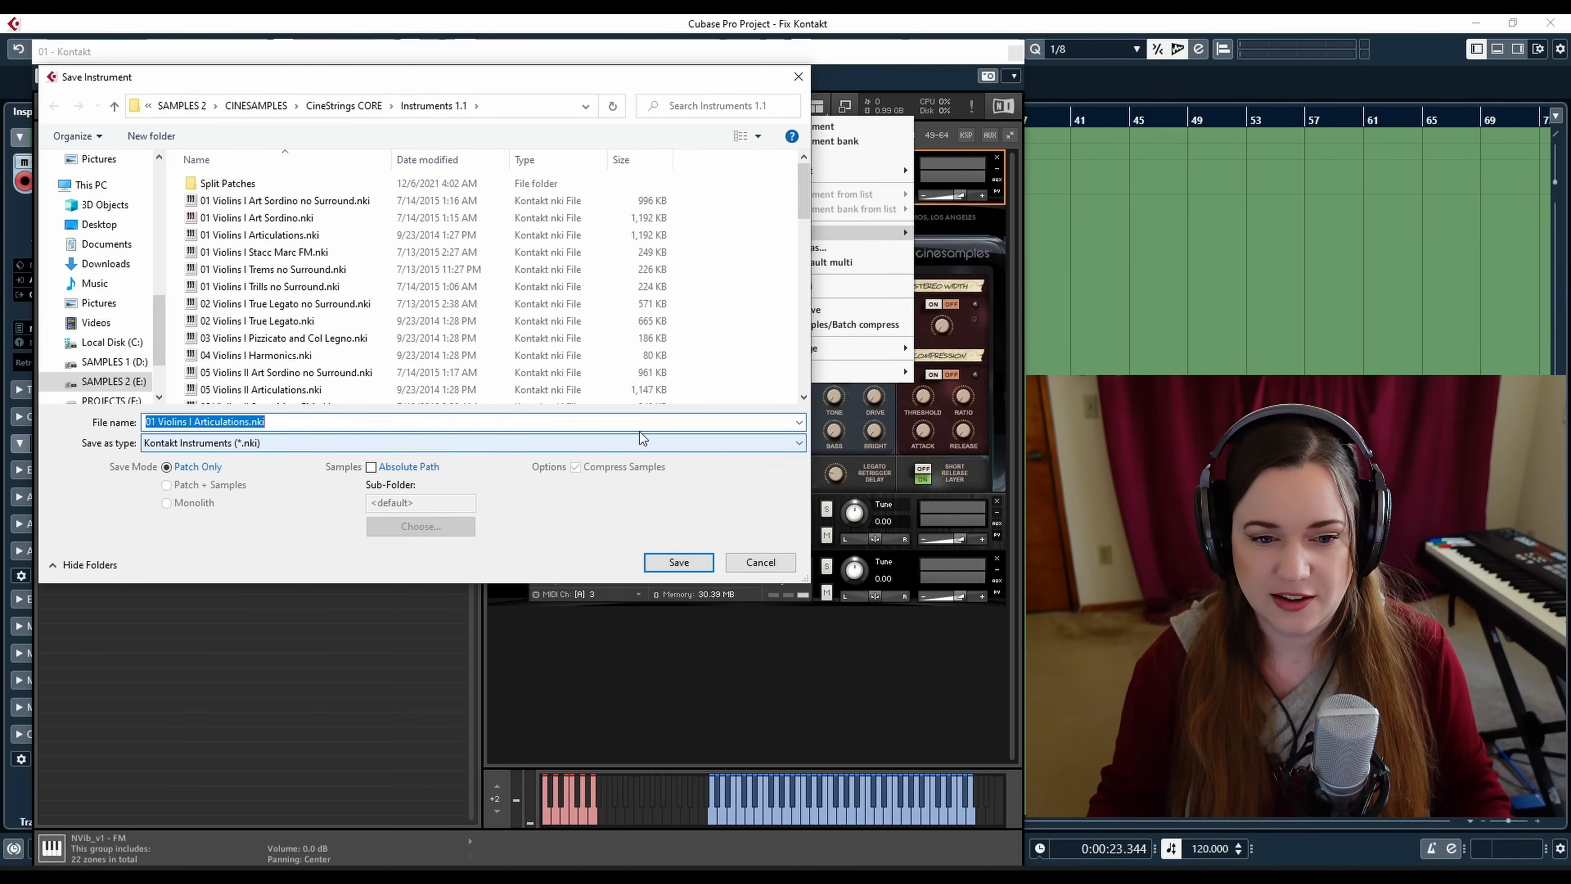
{"action": "left_click", "coordinate": [777, 563]}
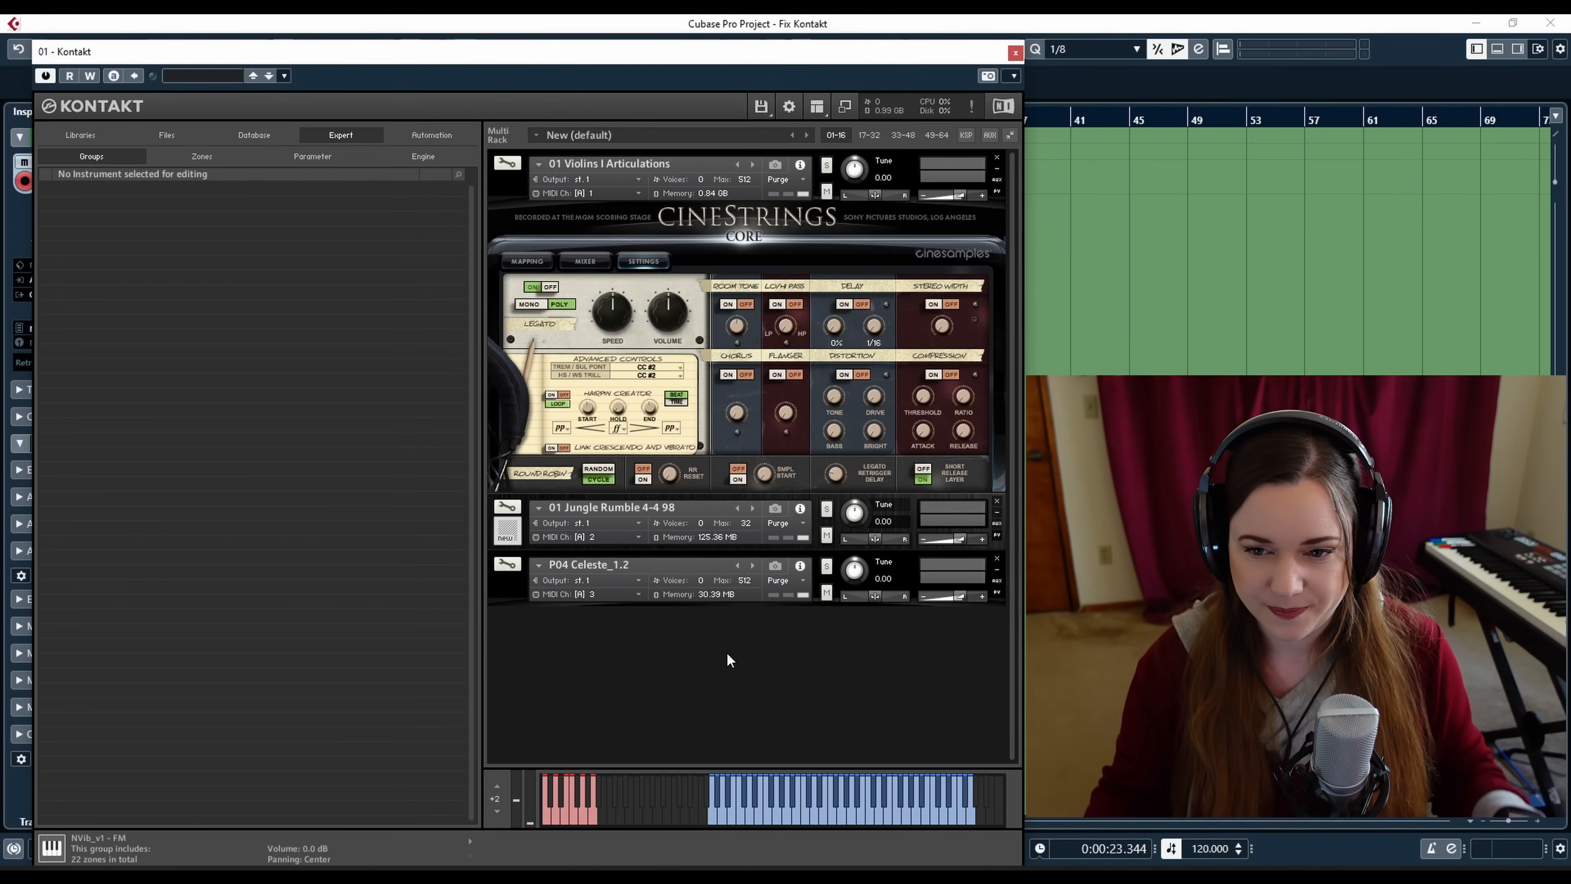
Collapse the Violins I Articulations instrument and open 01 Jungle Rumble 4-4 98 in edit mode
{"action": "left_click", "coordinate": [538, 163]}
{"action": "left_click", "coordinate": [845, 216]}
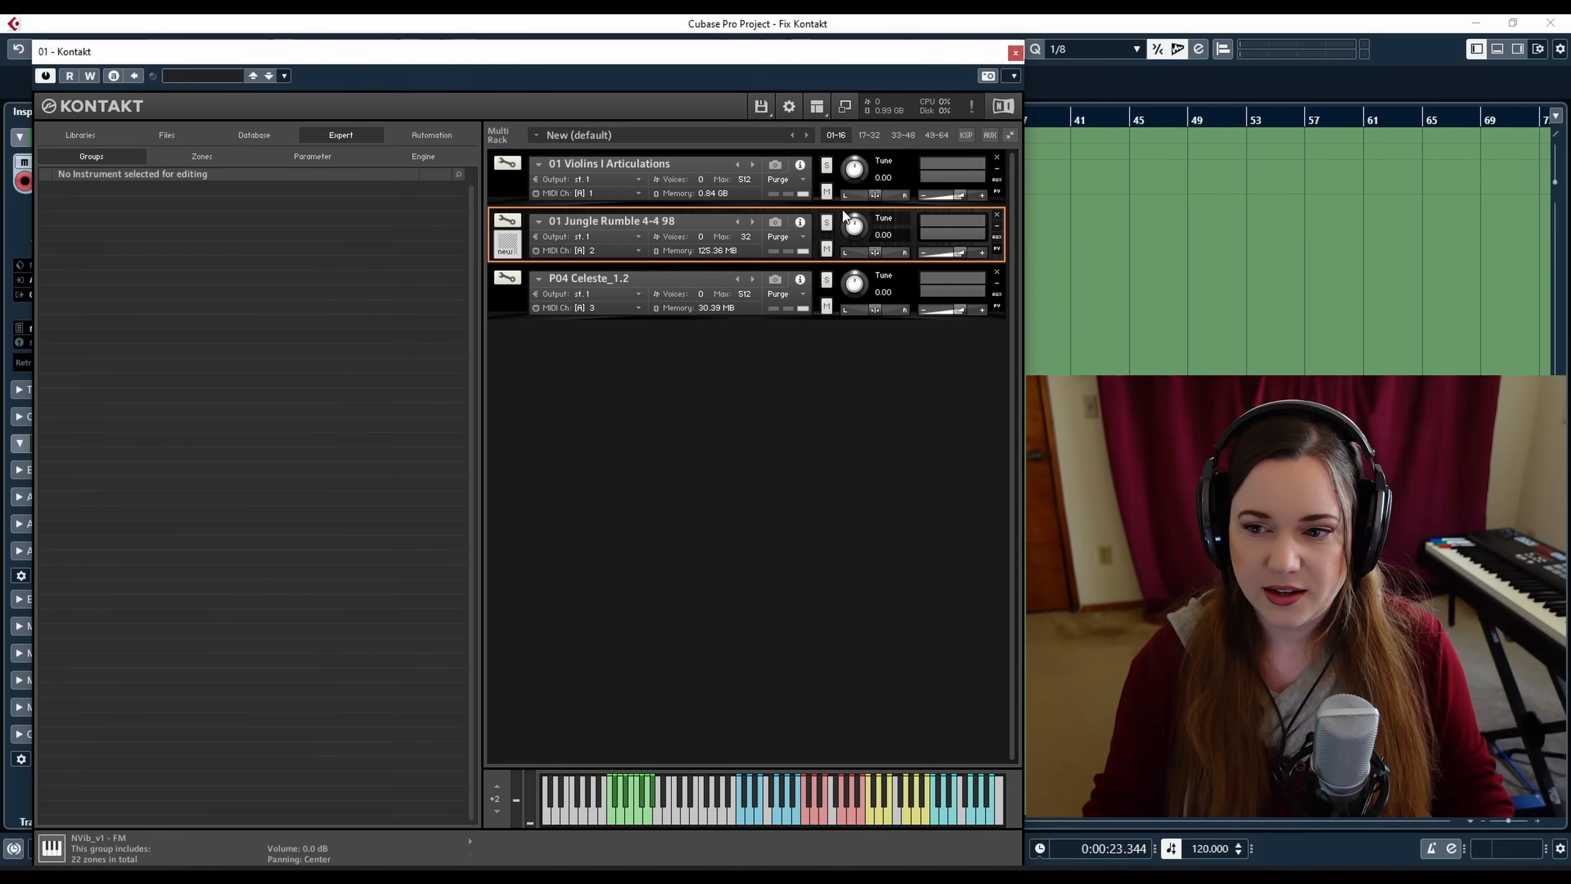
{"action": "left_click", "coordinate": [506, 223]}
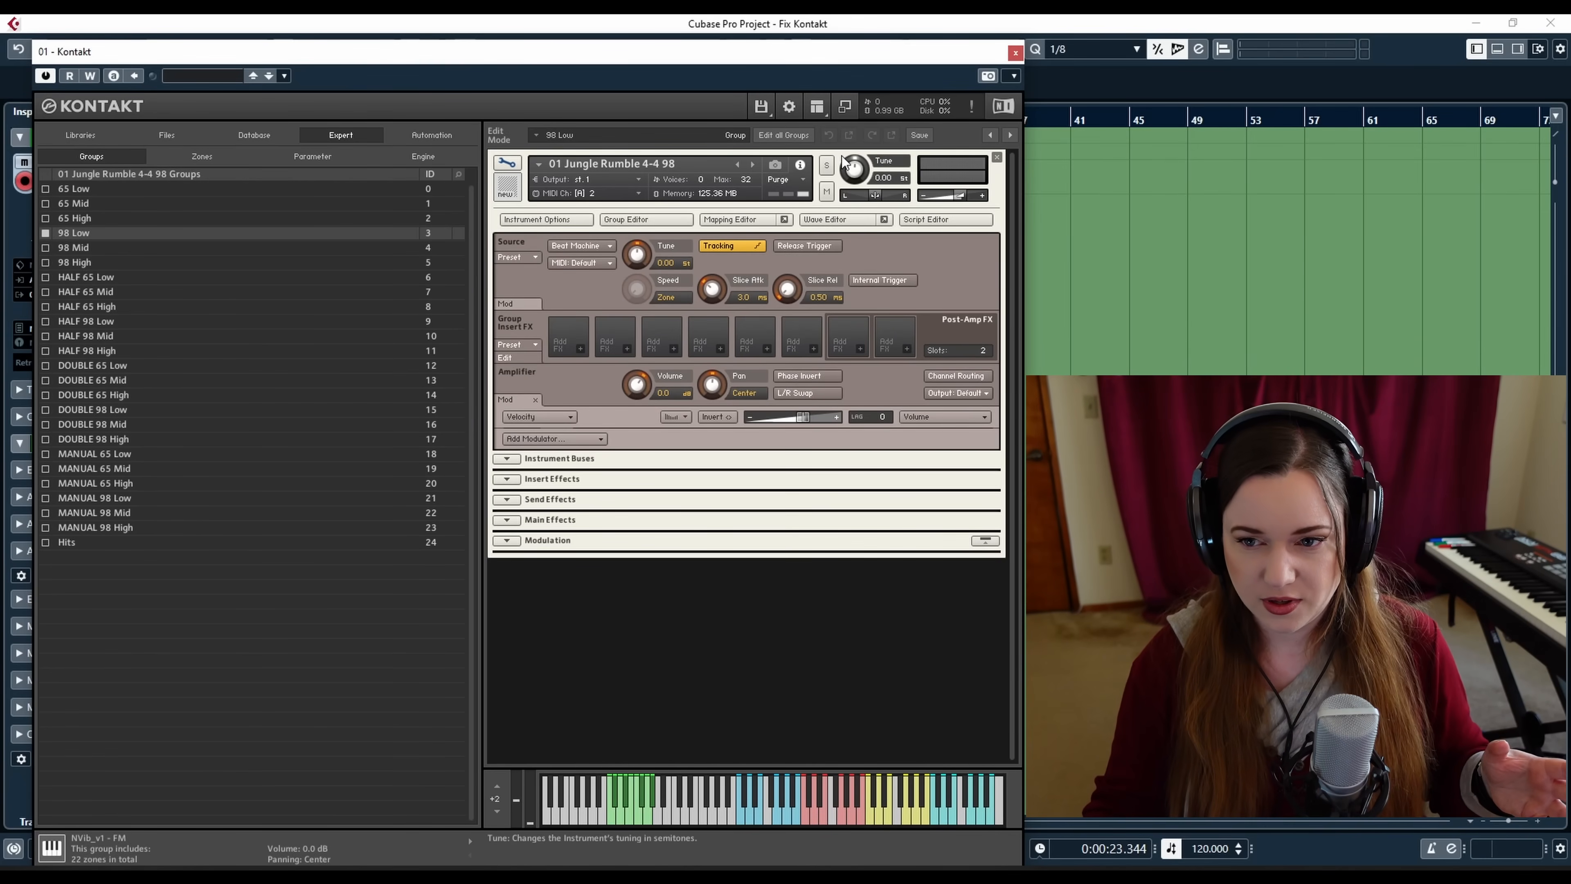
Open the Mapping Editor and Wave Editor for the 98 Low group and preview its sample
{"action": "left_click", "coordinate": [742, 219]}
{"action": "left_click", "coordinate": [816, 219]}
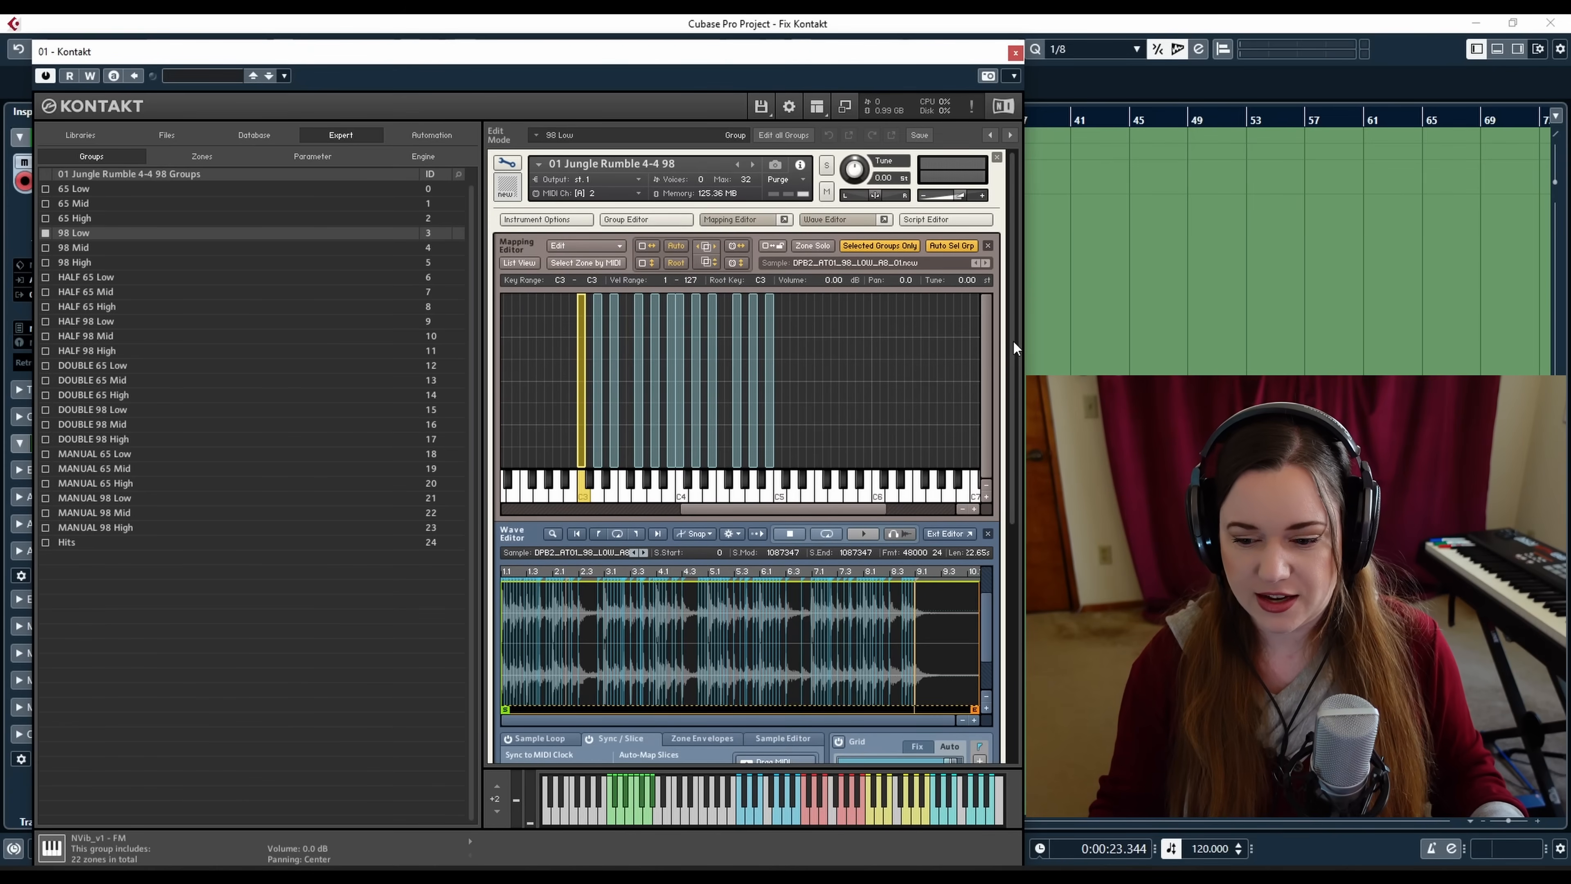
{"action": "scroll", "coordinate": [1013, 347], "scroll_direction": "down", "scroll_amount": 1}
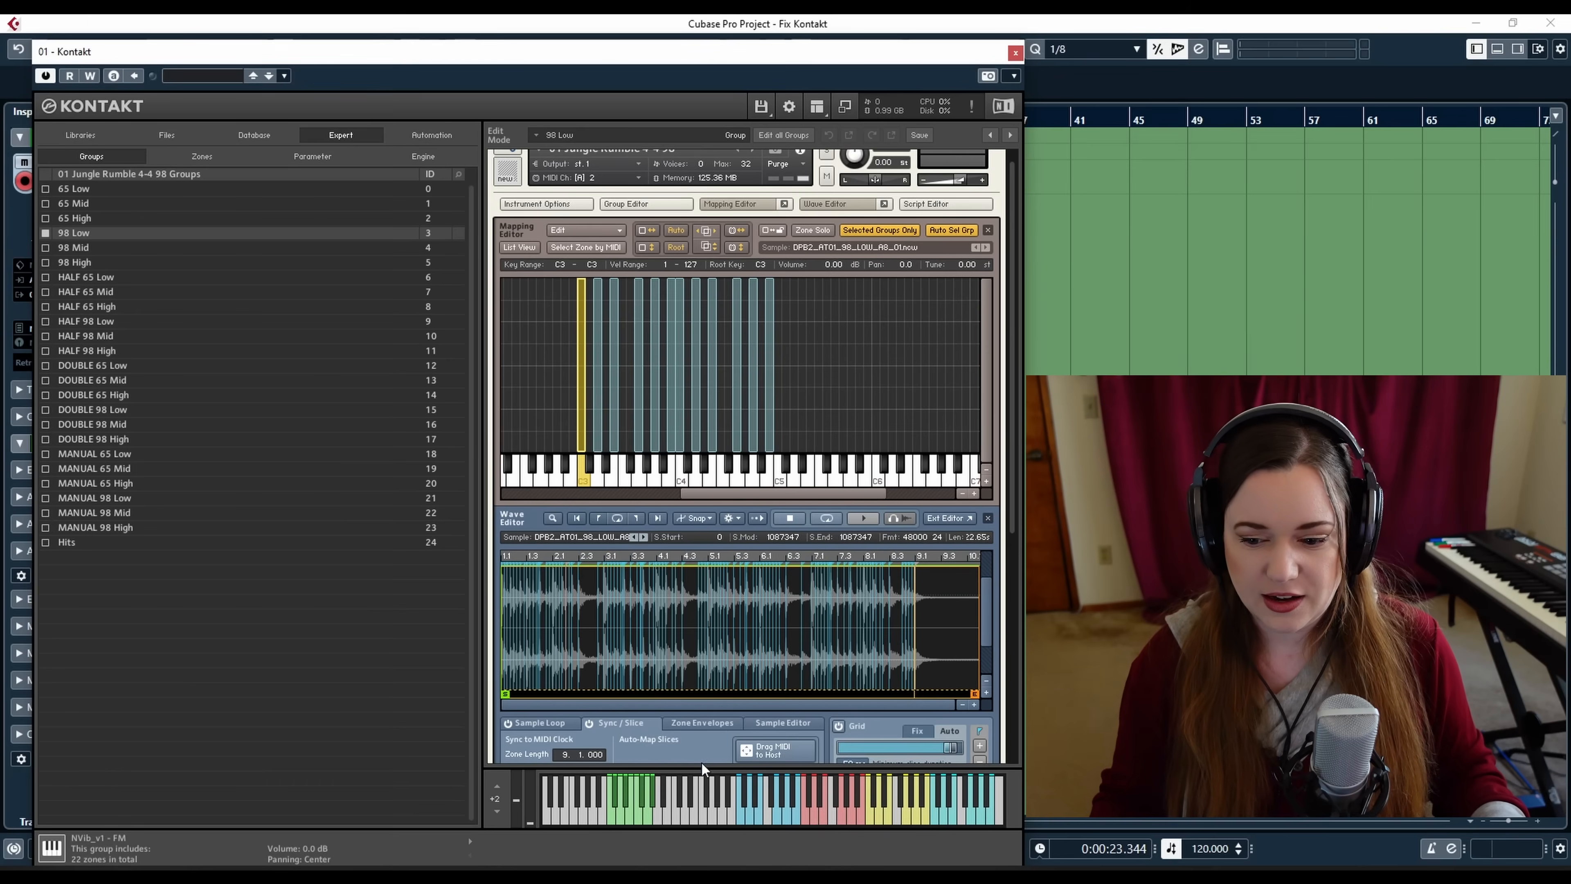
{"action": "left_click", "coordinate": [743, 817]}
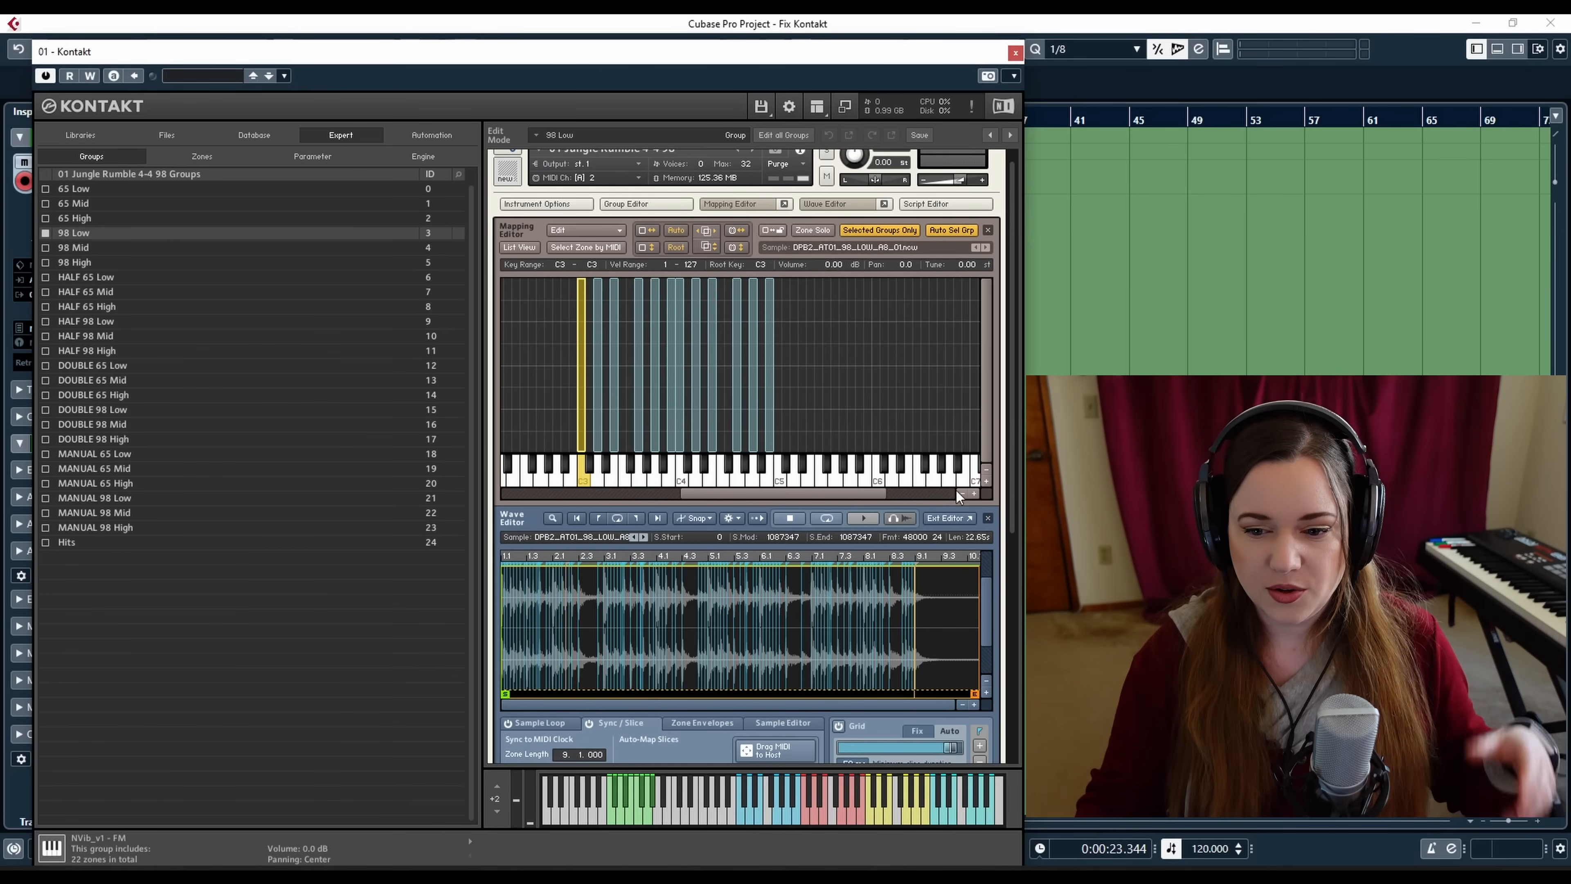
Examine the zone's Sample Loop and Sync / Slice settings in the Wave Editor
{"action": "left_click_drag", "start_coordinate": [1011, 470], "coordinate": [1012, 517]}
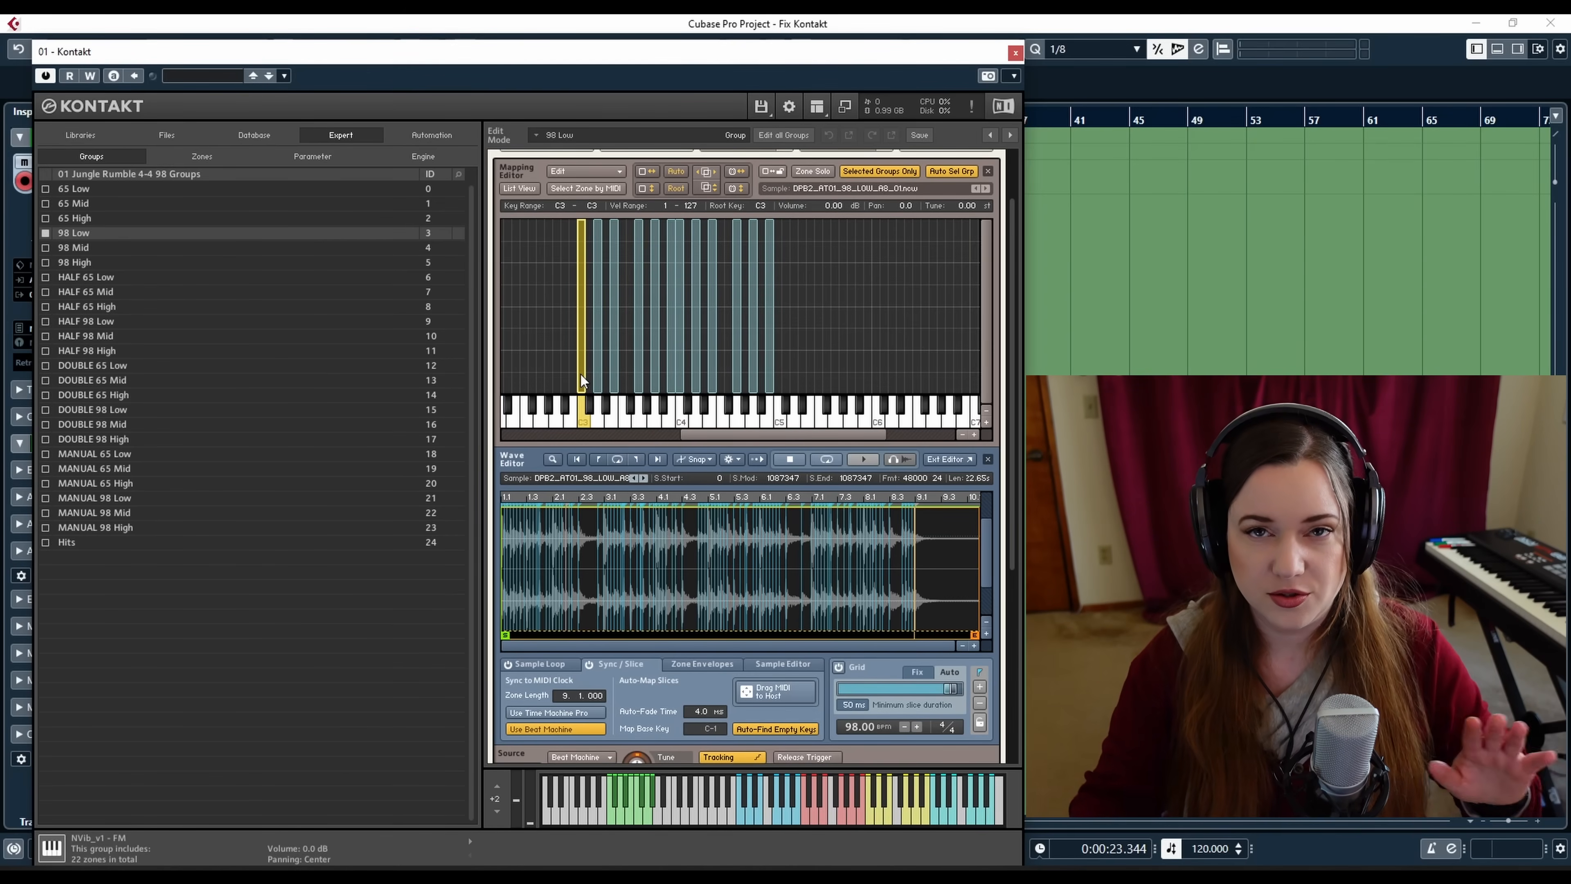
{"action": "scroll", "coordinate": [1006, 461], "scroll_direction": "down", "scroll_amount": 3}
{"action": "left_click", "coordinate": [533, 564]}
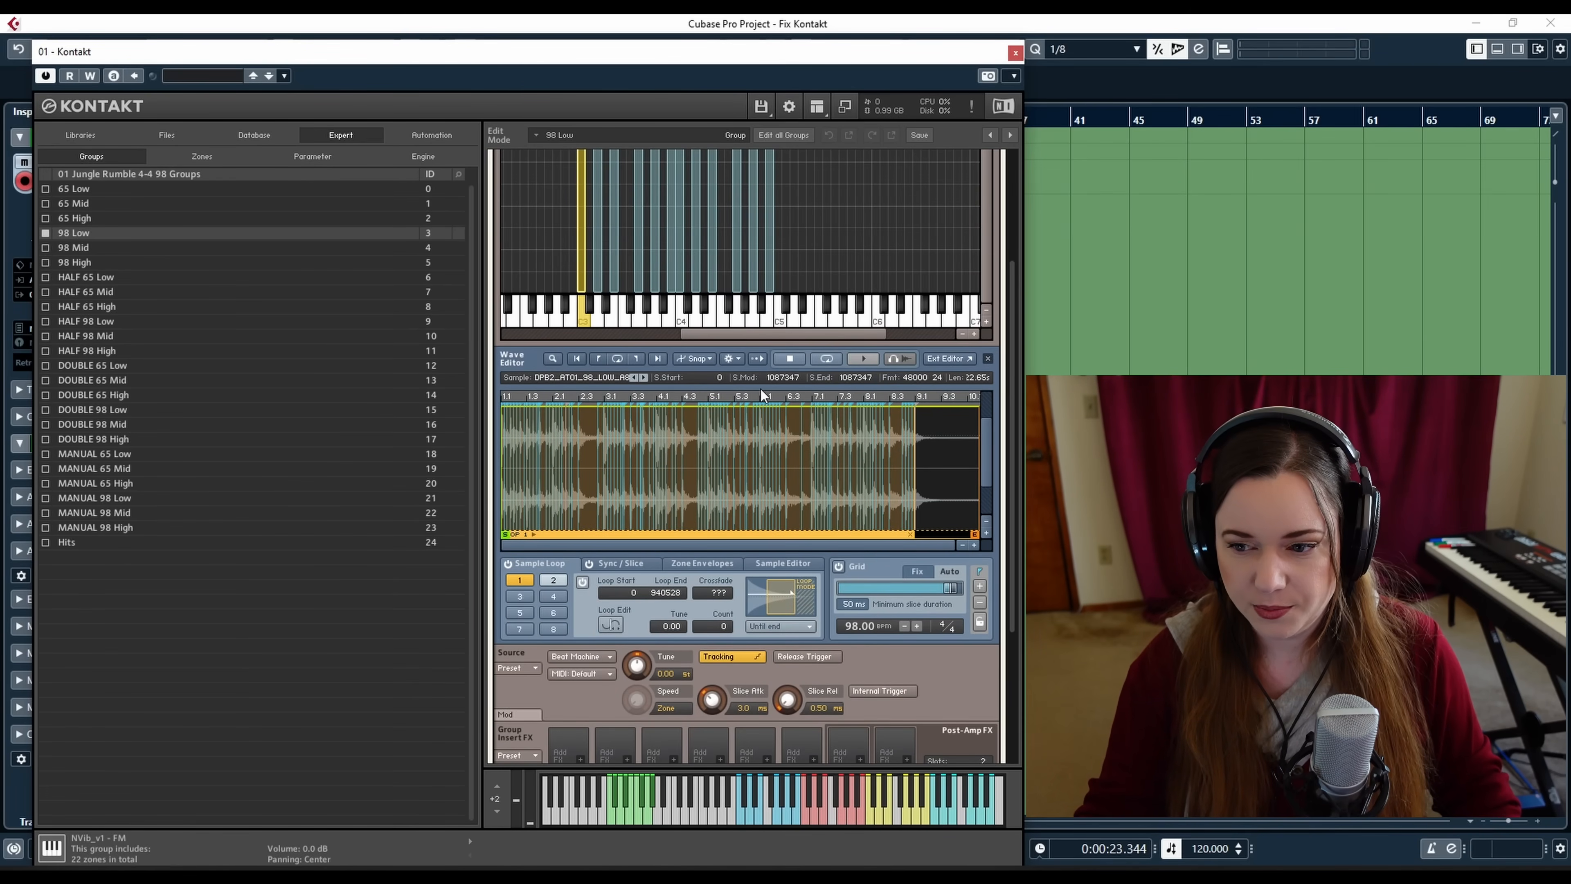
{"action": "left_click", "coordinate": [612, 565]}
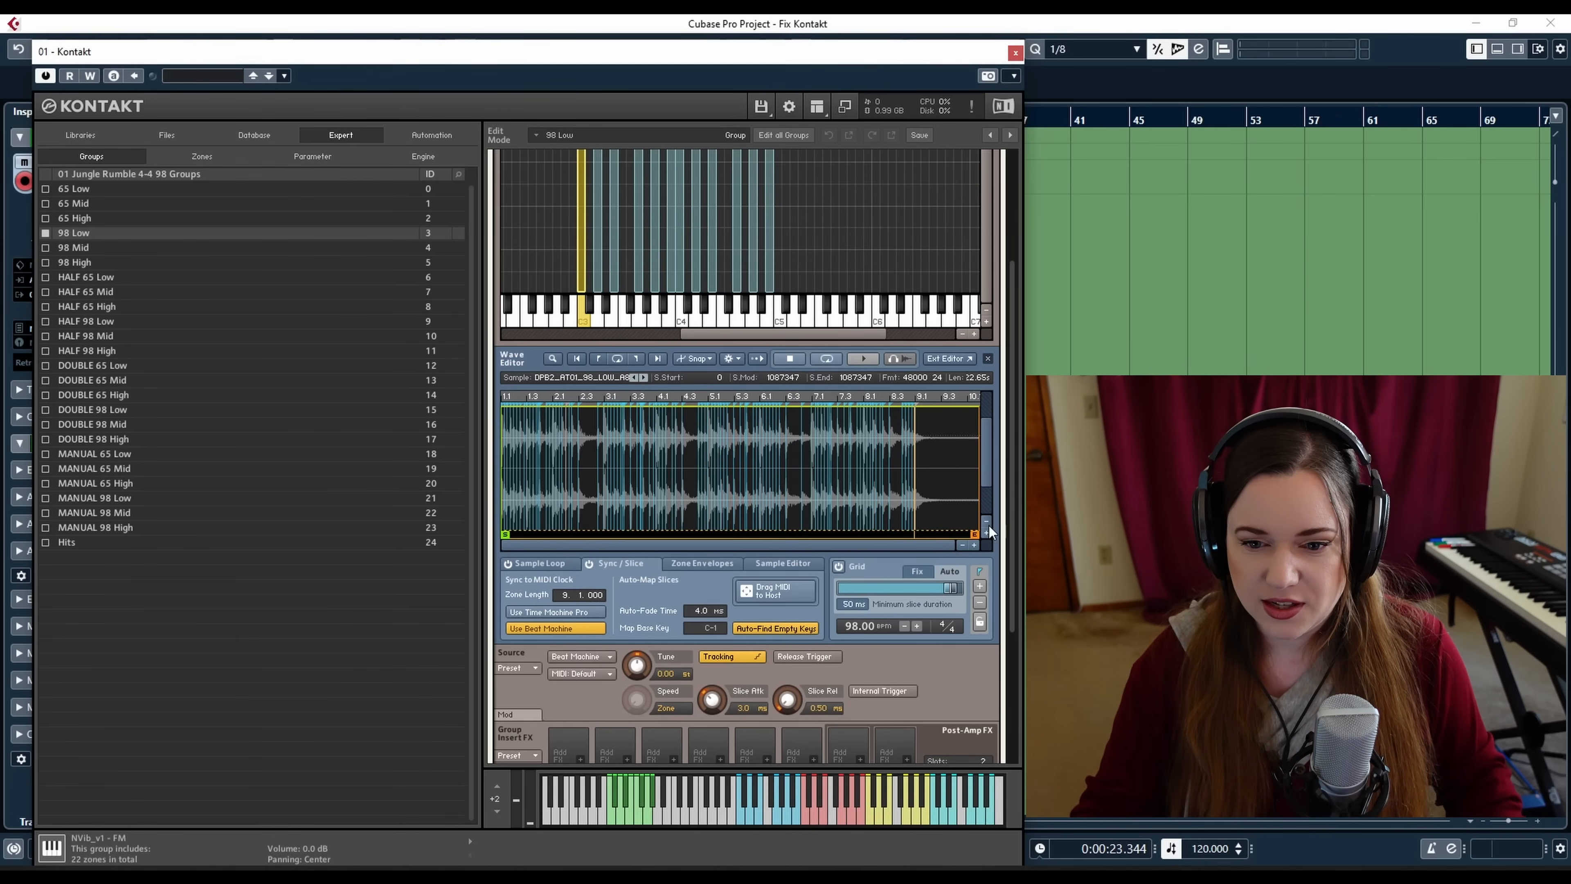
Zoom into the waveform, play the sliced sample and scroll through its slices
{"action": "left_click", "coordinate": [976, 544]}
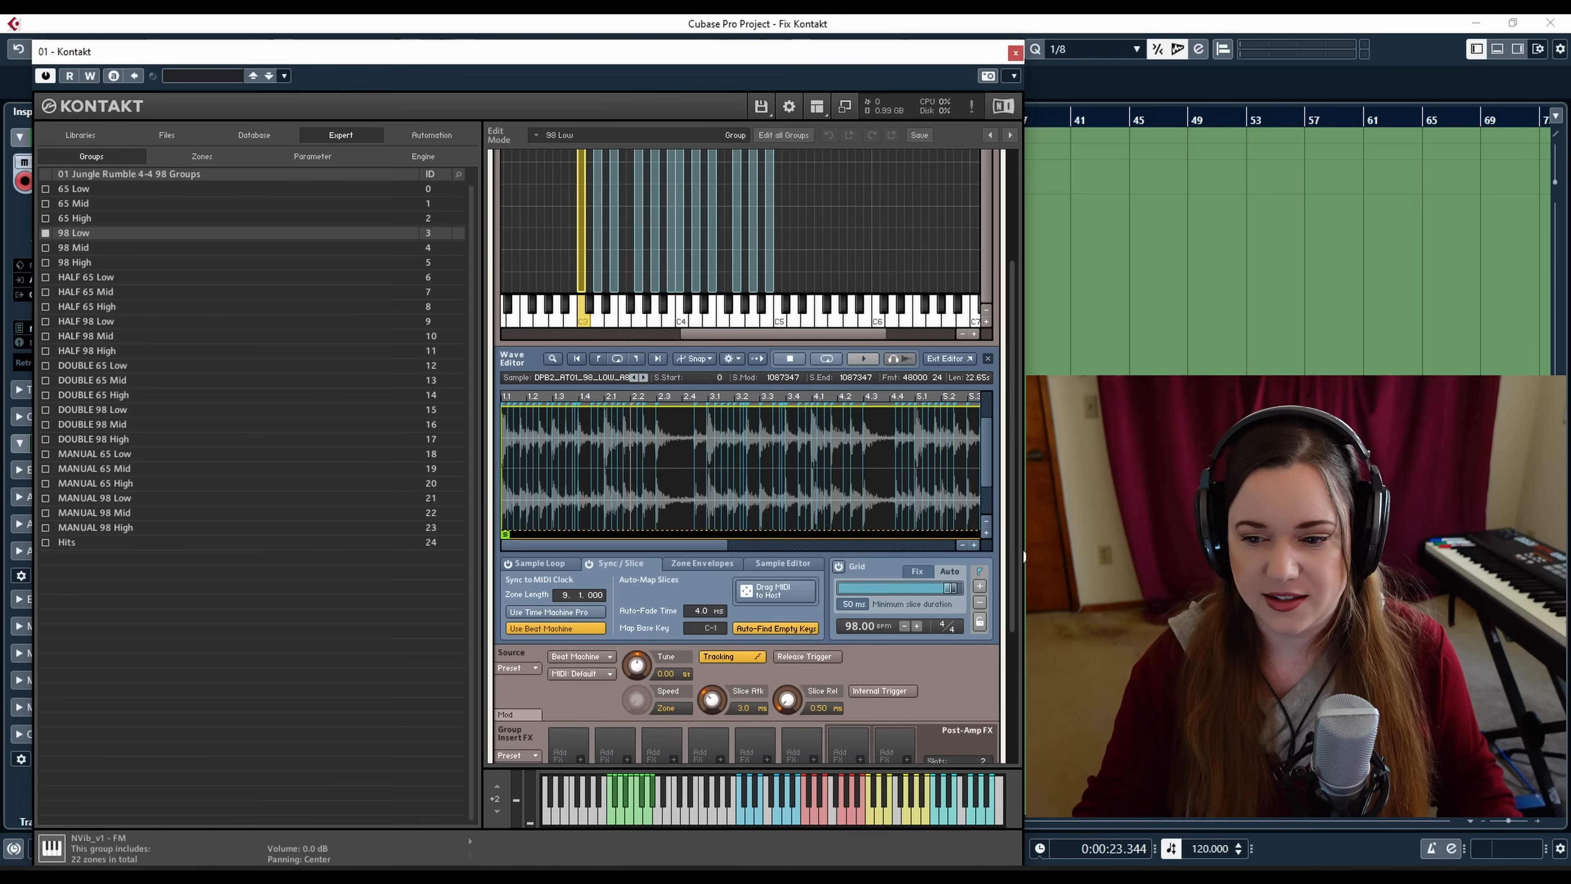
{"action": "left_click", "coordinate": [974, 544]}
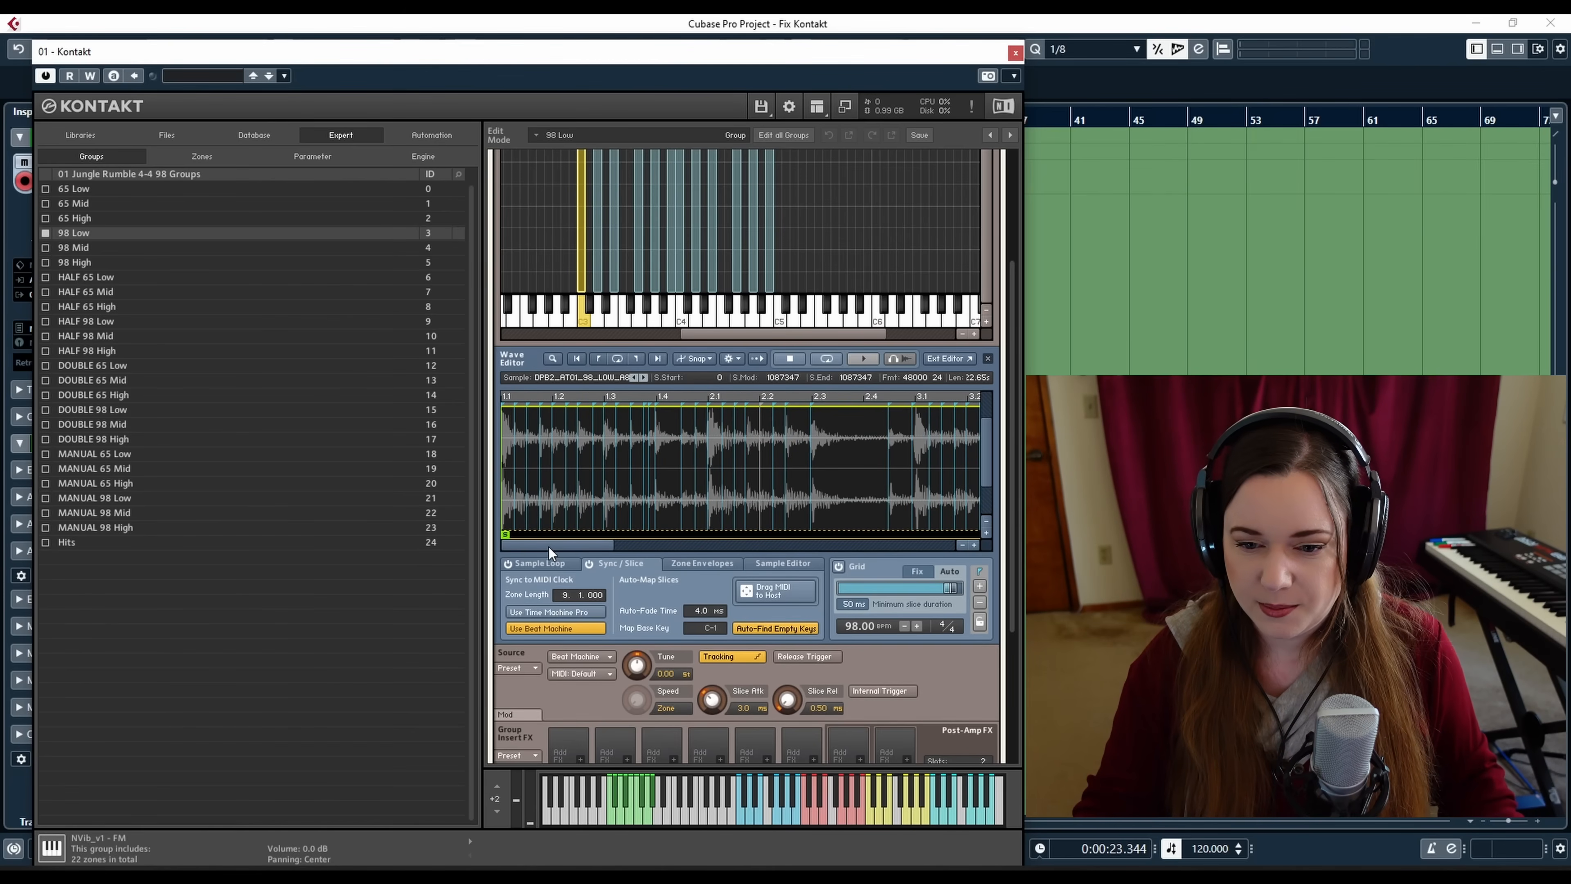
{"action": "left_click", "coordinate": [974, 545]}
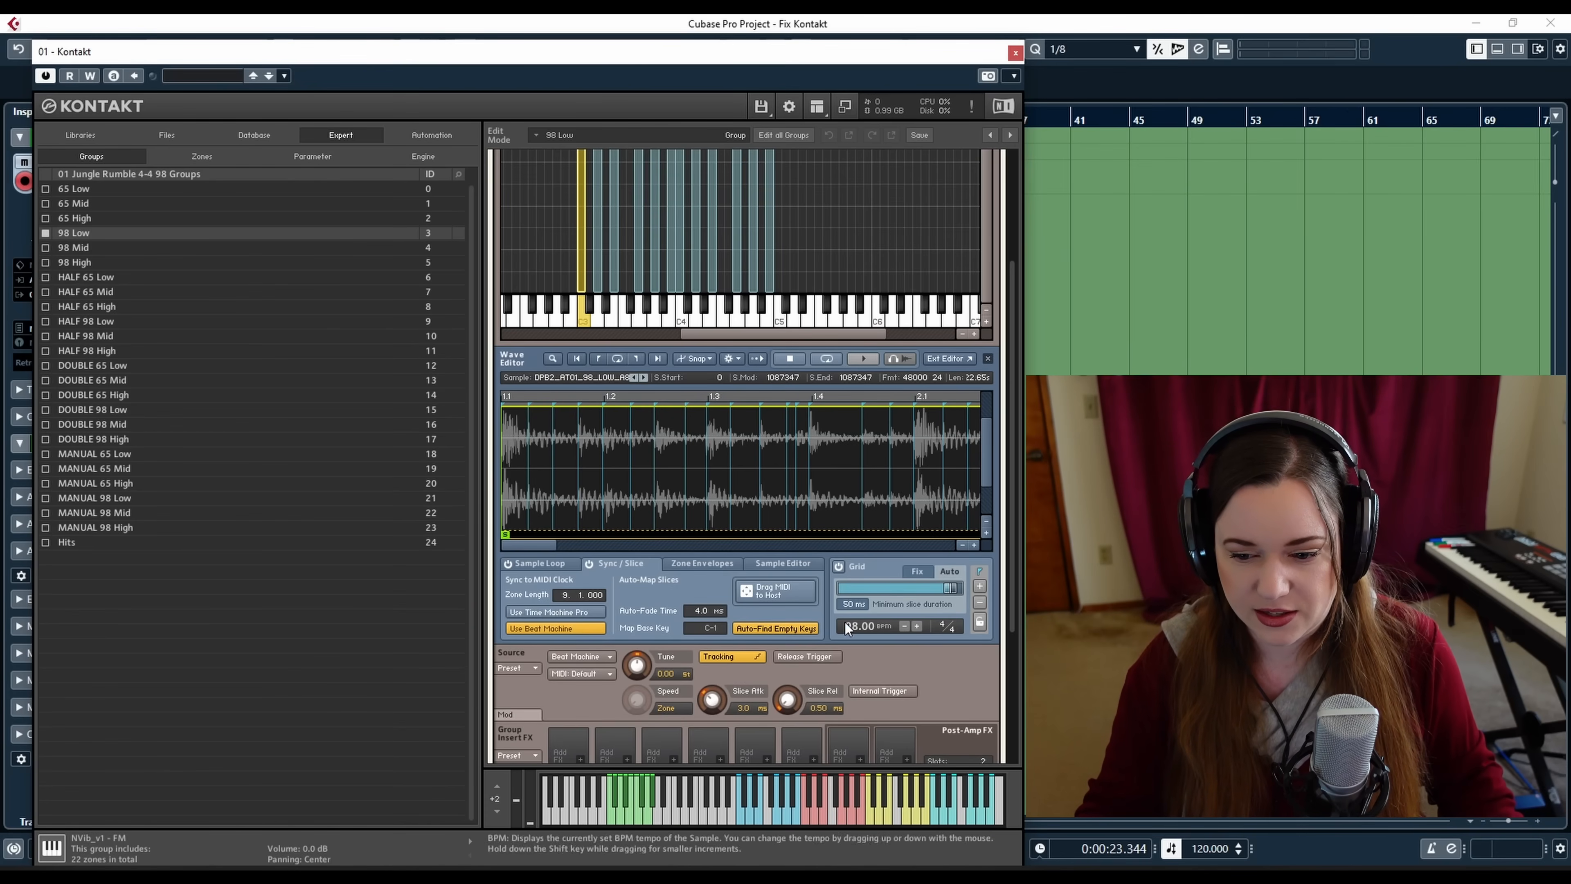
{"action": "left_click", "coordinate": [863, 358]}
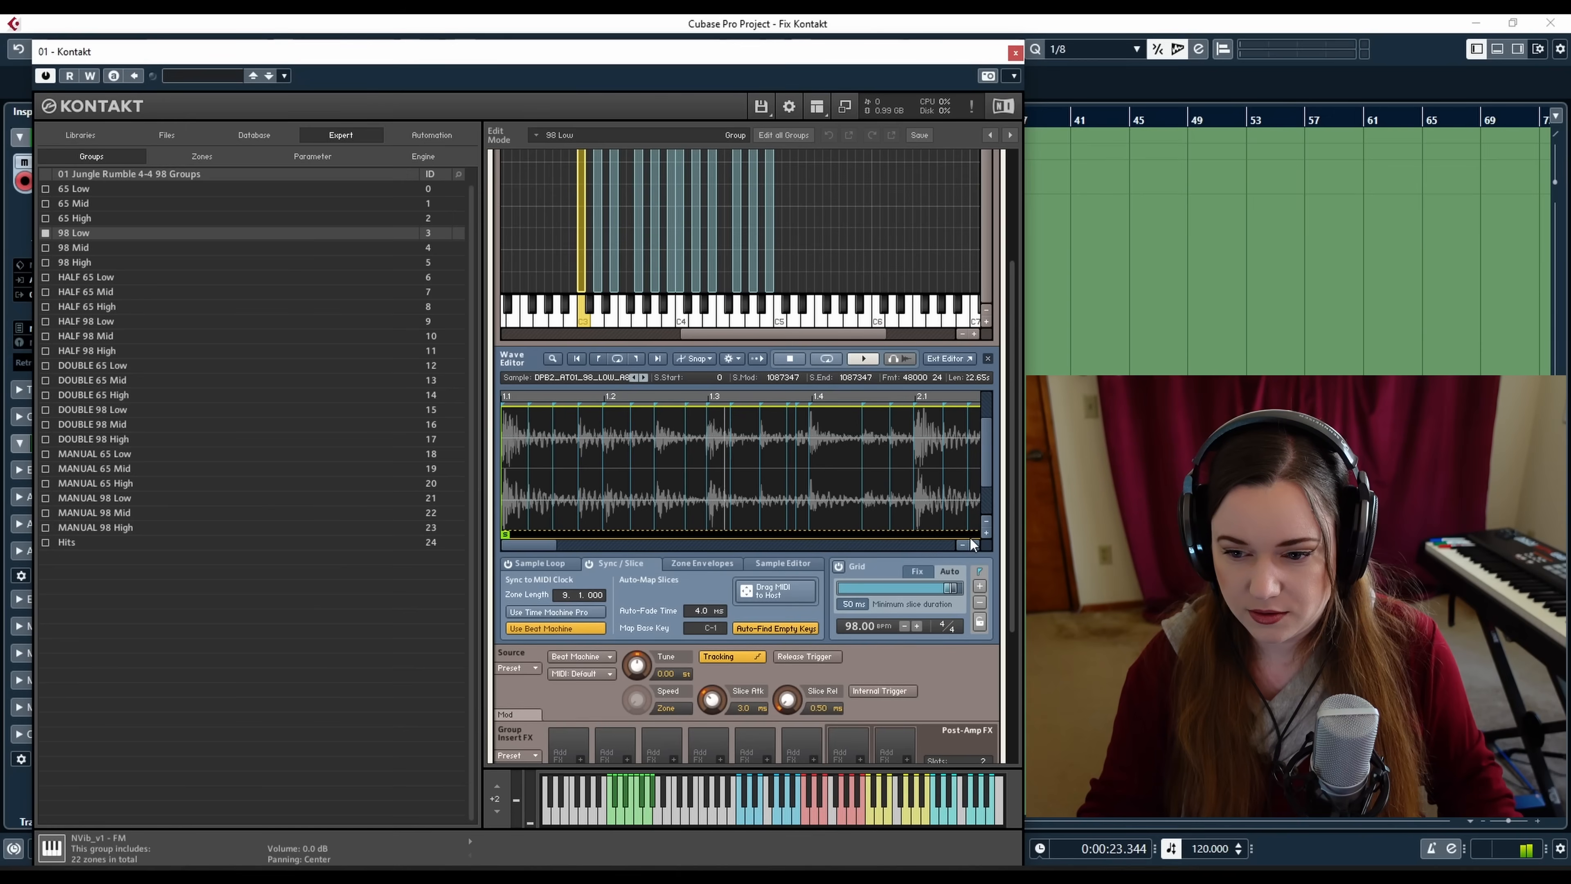
{"action": "left_click_drag", "start_coordinate": [553, 545], "coordinate": [683, 548]}
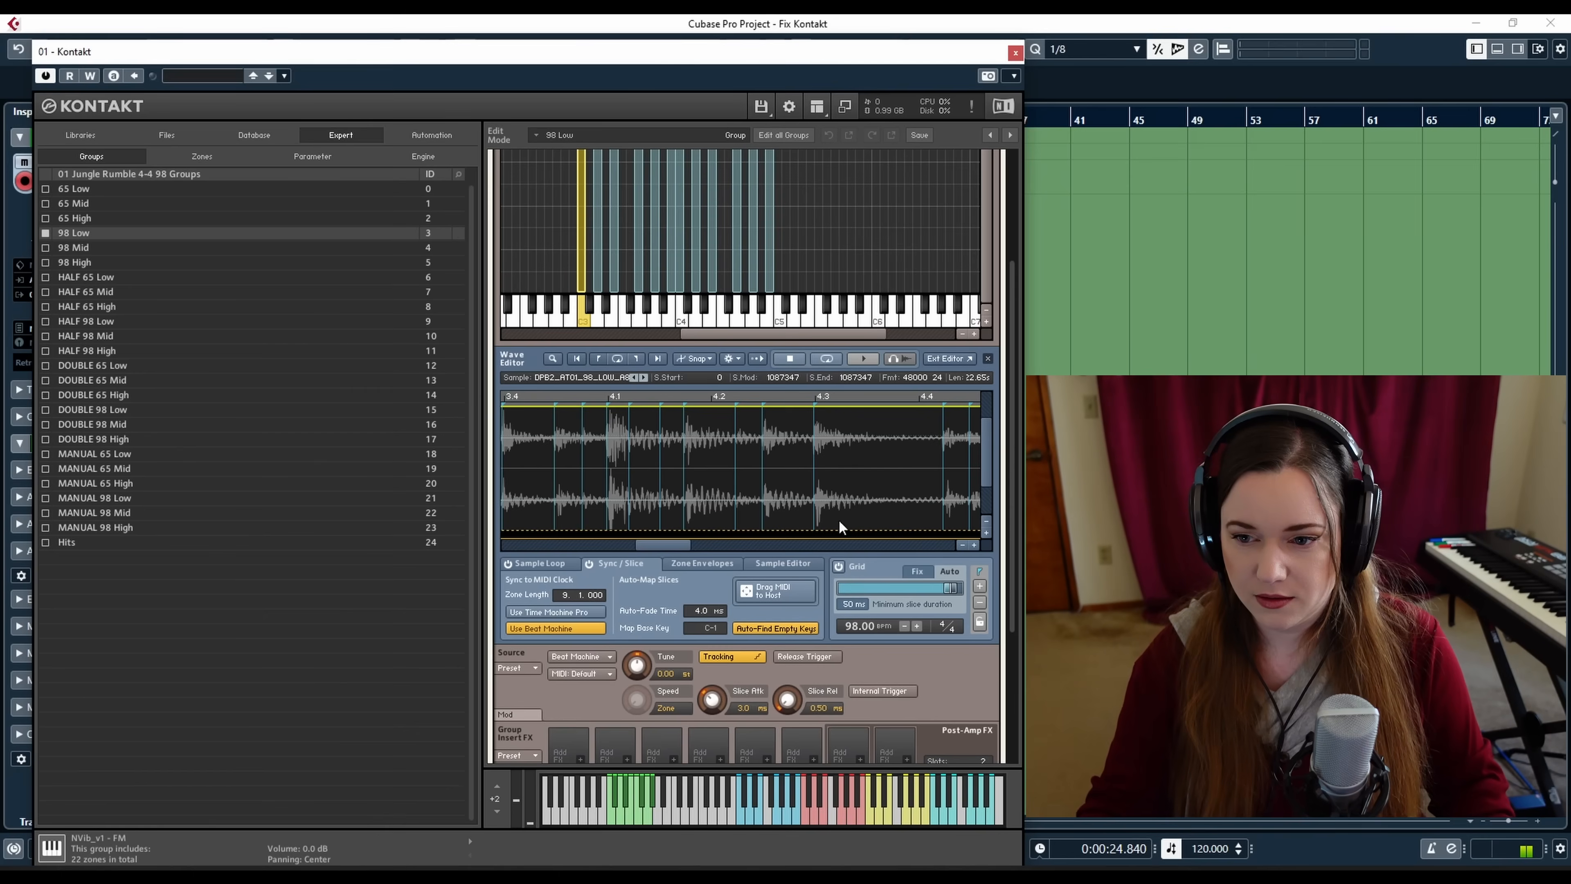
{"action": "left_click", "coordinate": [963, 544]}
{"action": "left_click", "coordinate": [962, 544]}
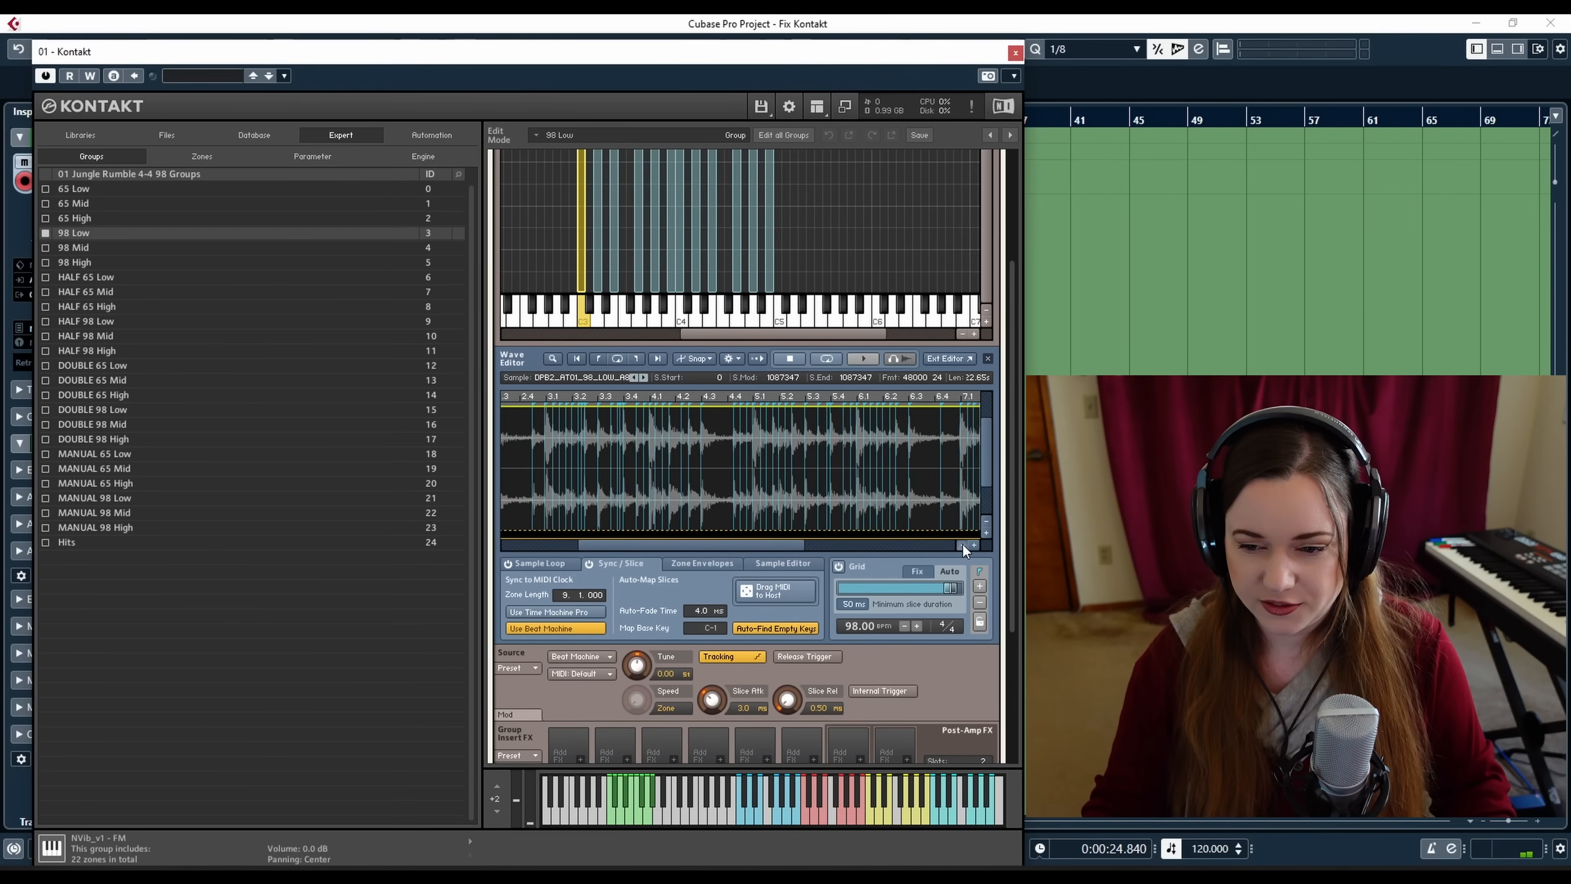
{"action": "left_click", "coordinate": [962, 544]}
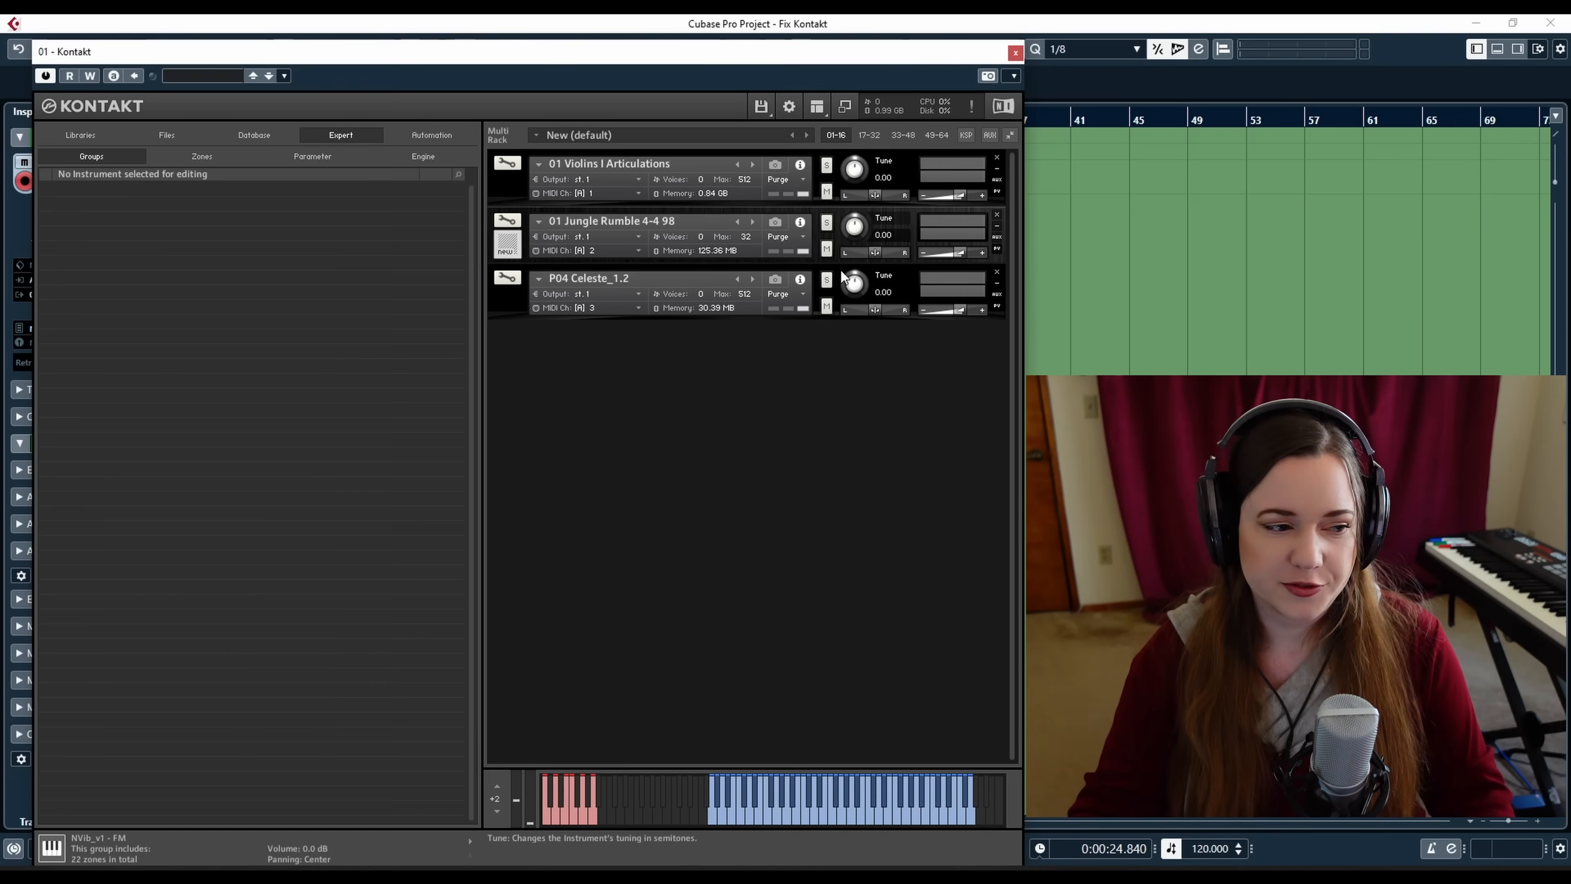
Select P04 Celeste_1.2, open it in edit mode and preview the notes around D2
{"action": "left_click", "coordinate": [840, 271]}
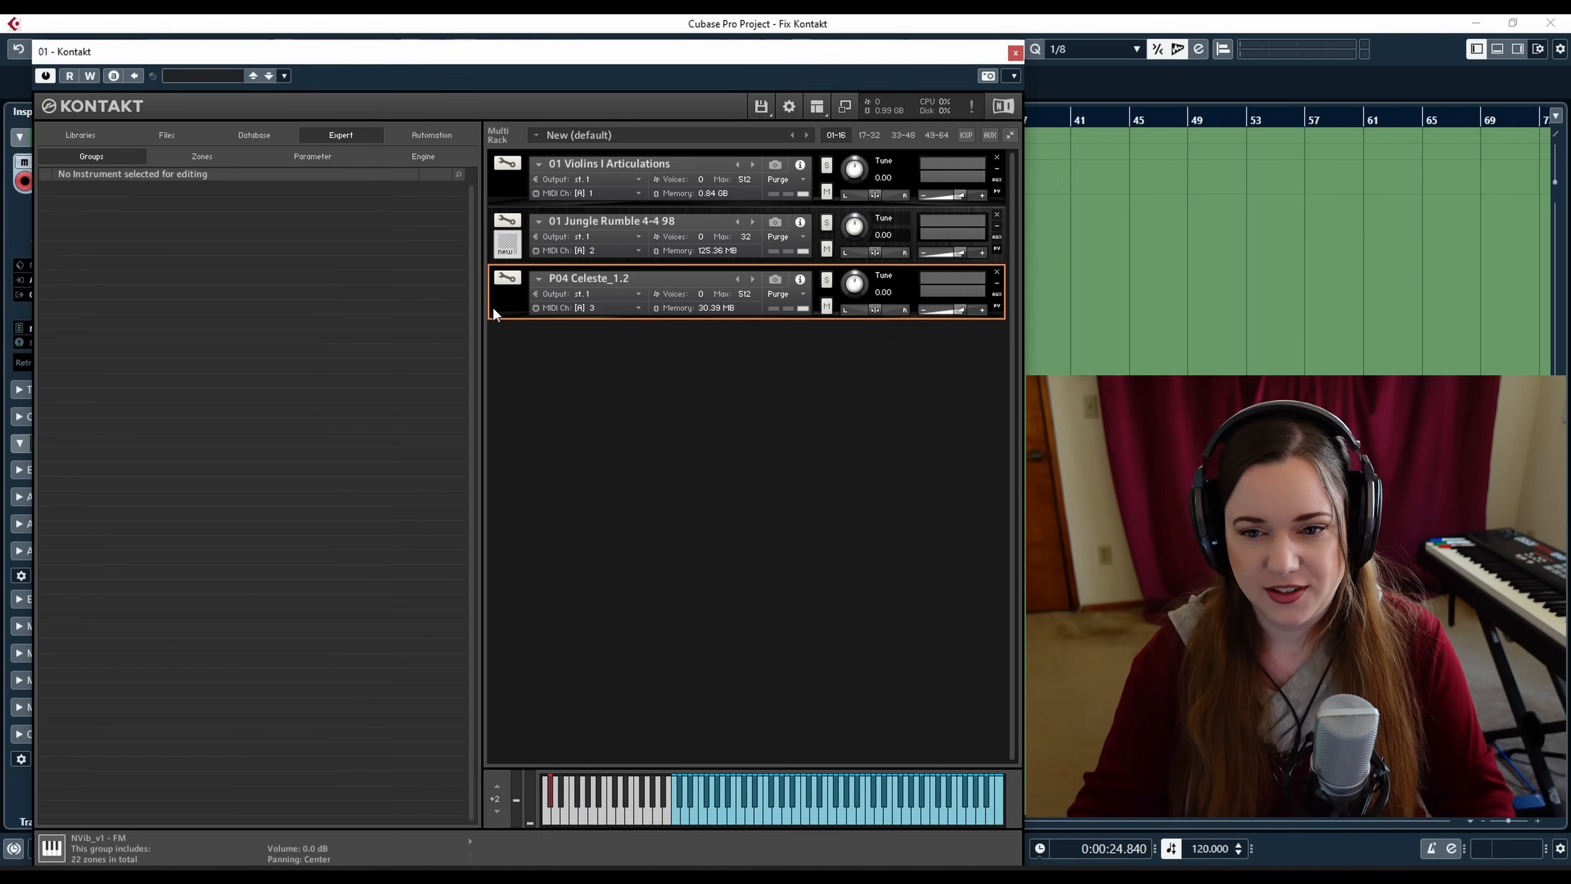
{"action": "left_click", "coordinate": [512, 277]}
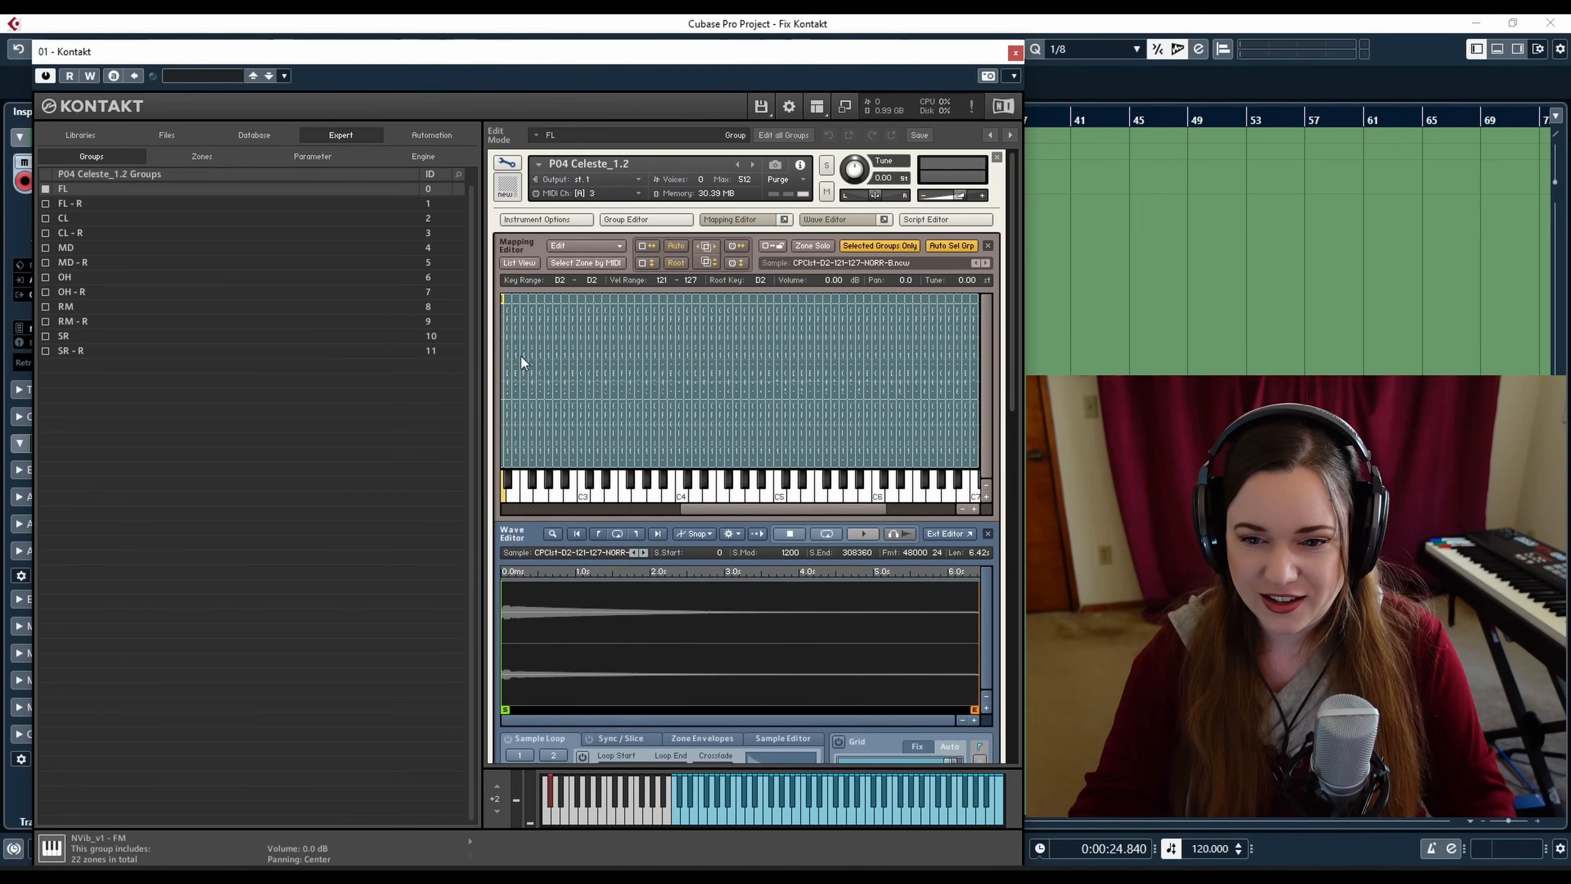
{"action": "left_click_drag", "start_coordinate": [731, 510], "coordinate": [692, 514]}
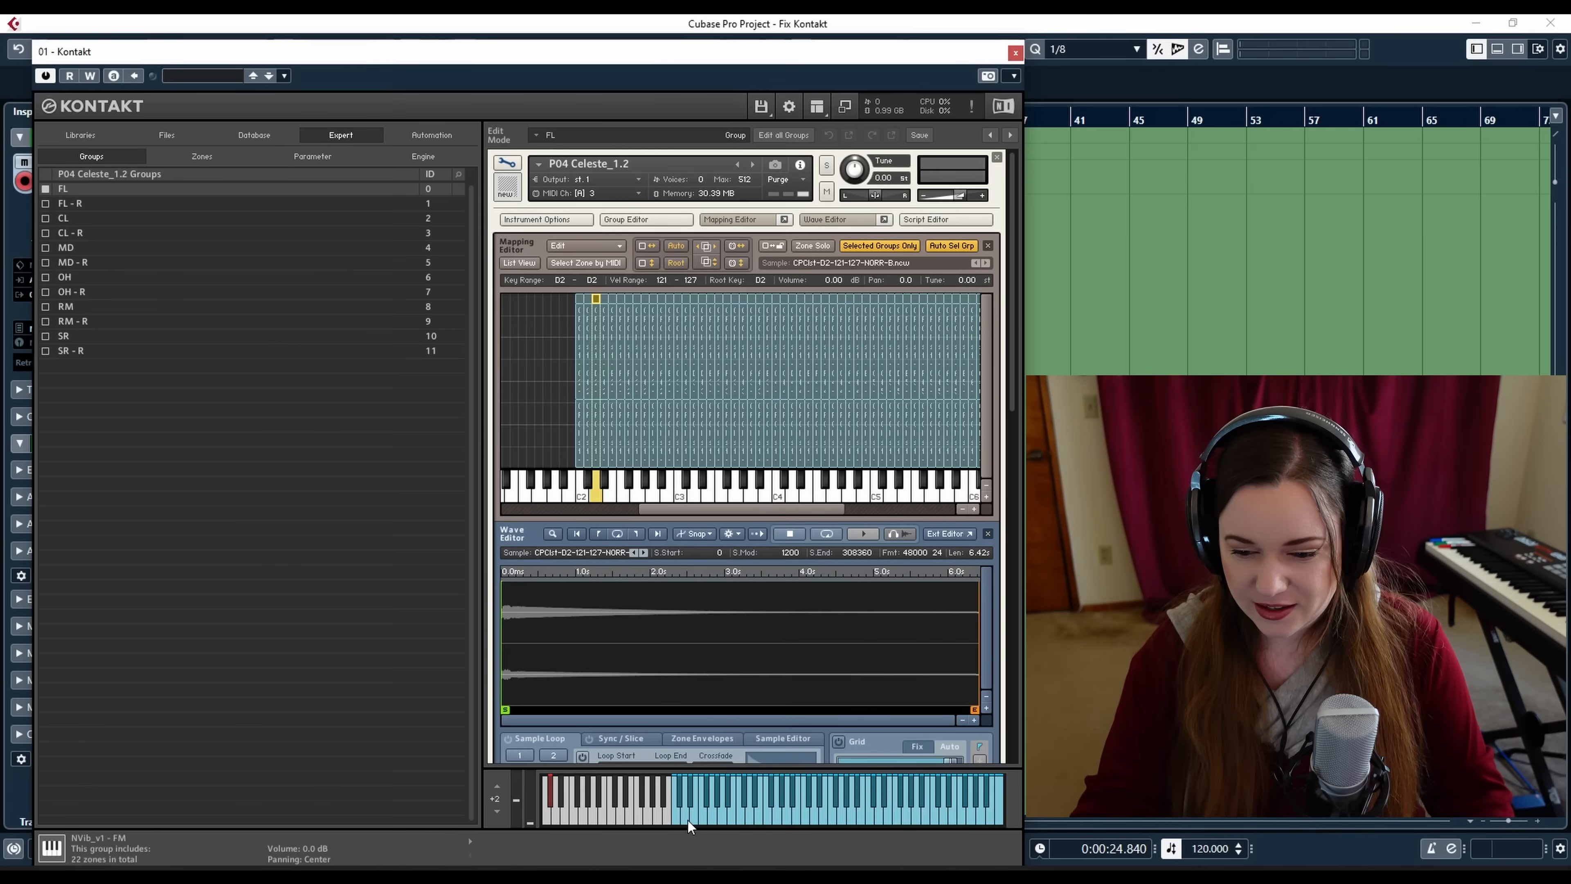
{"action": "left_click", "coordinate": [685, 784]}
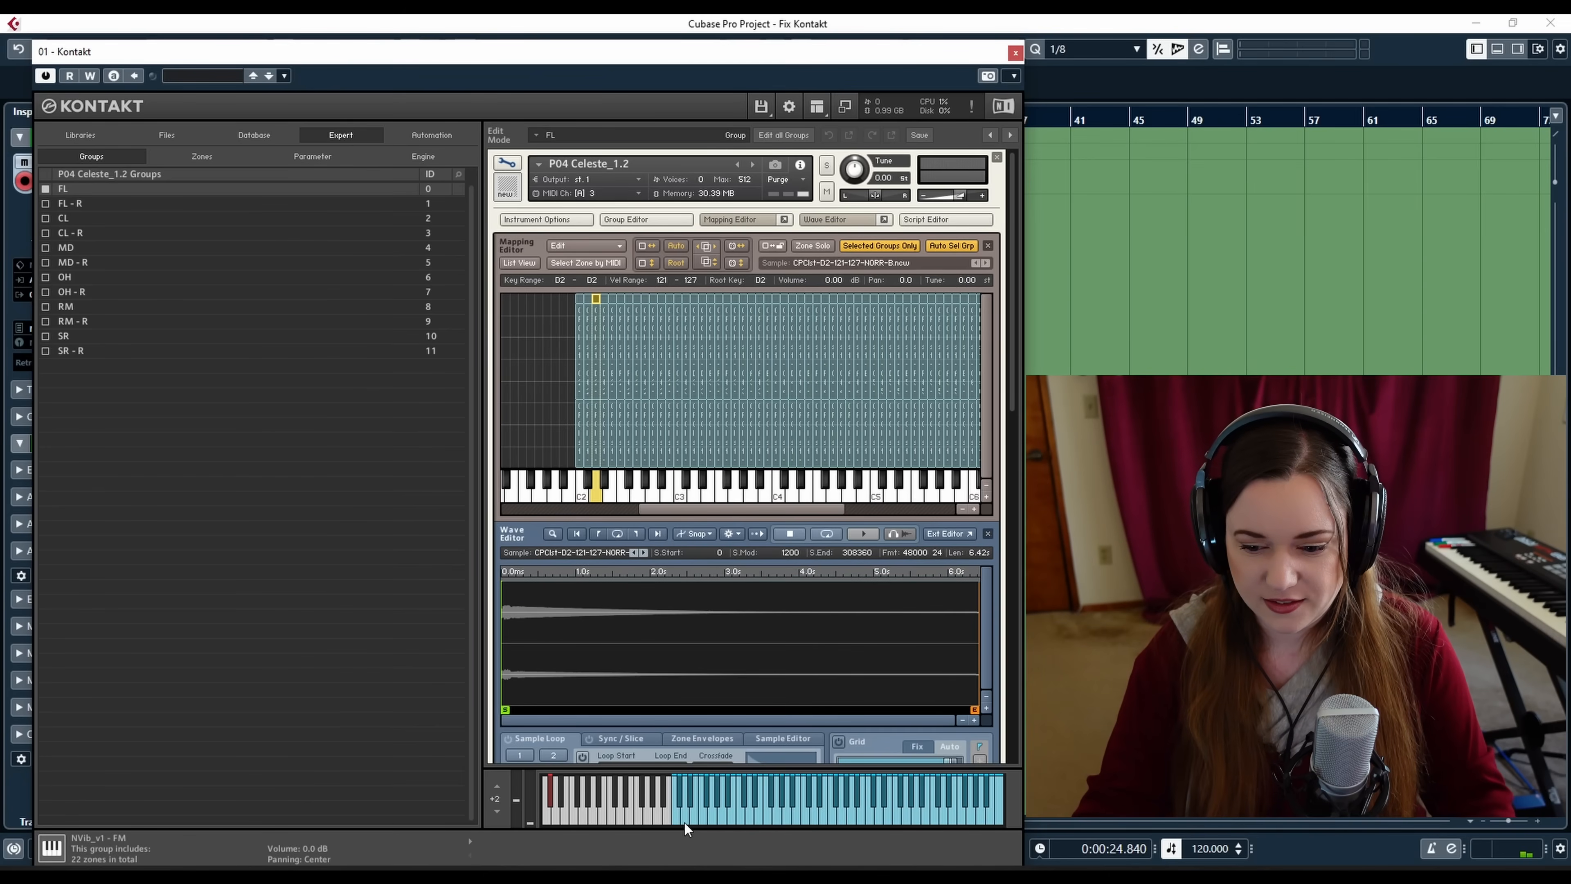
{"action": "left_click", "coordinate": [685, 823]}
{"action": "left_click", "coordinate": [684, 822]}
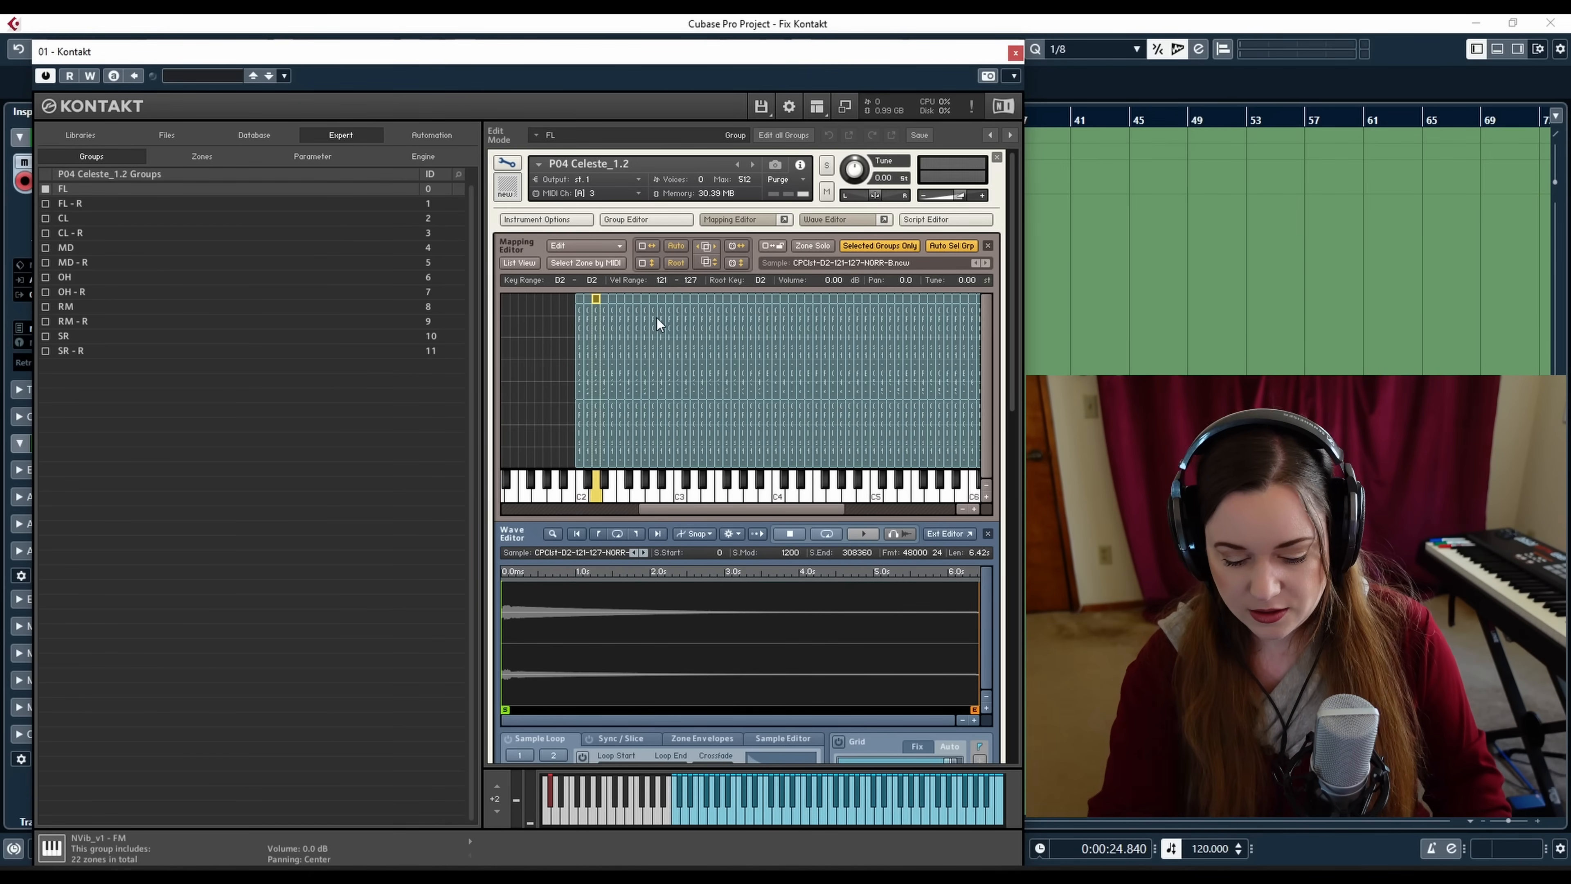
Delete the D2 zone and extend the C#2 zone up to cover D2, previewing the key
{"action": "key", "text": "Delete"}
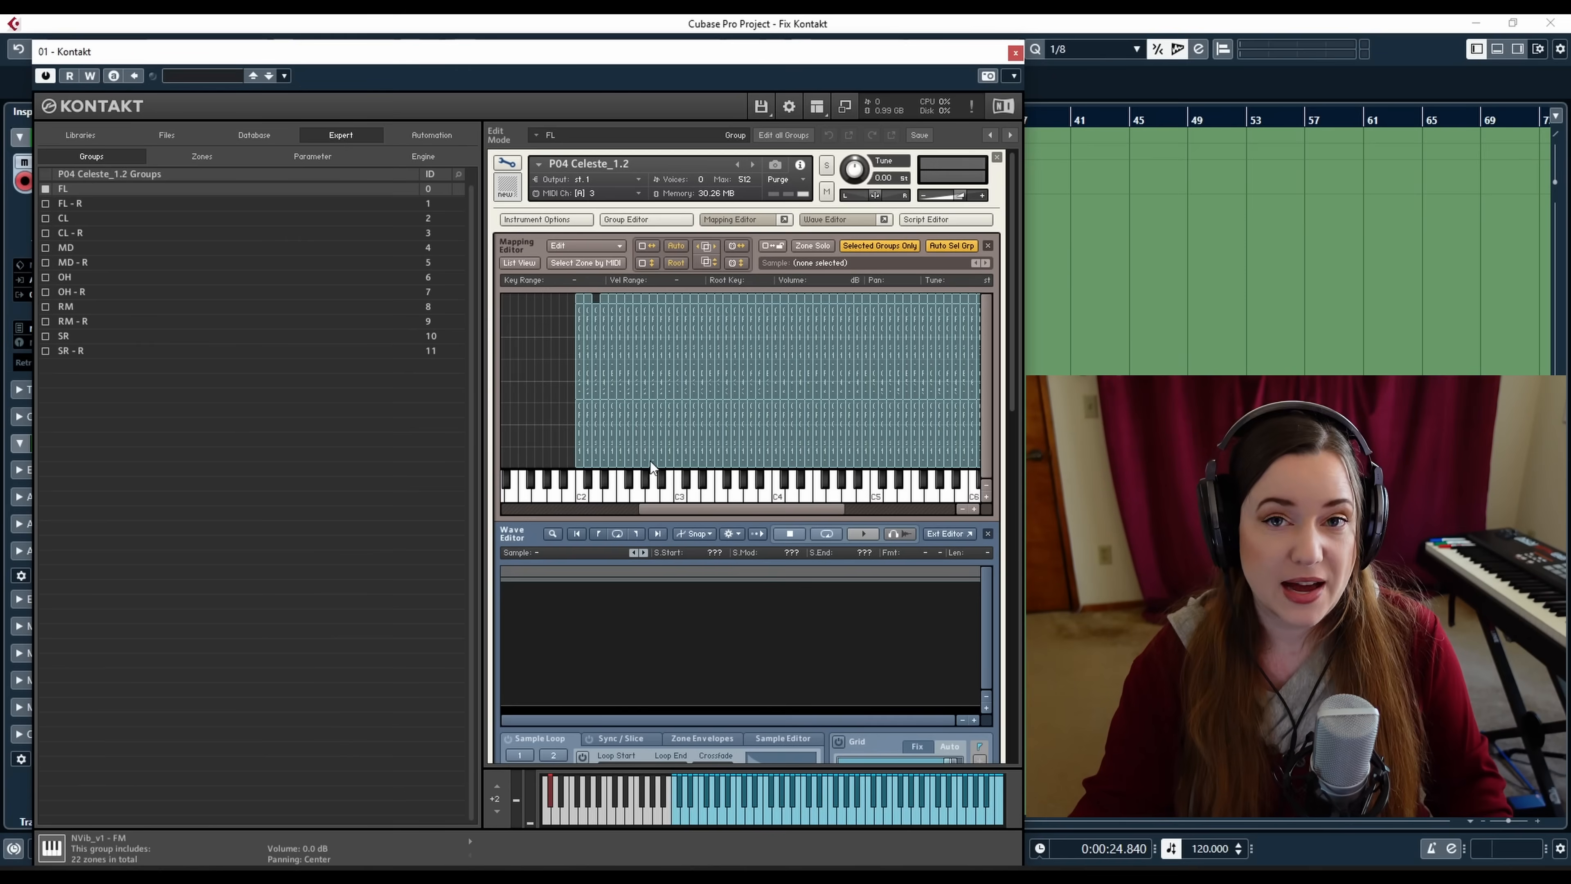
{"action": "left_click", "coordinate": [604, 298]}
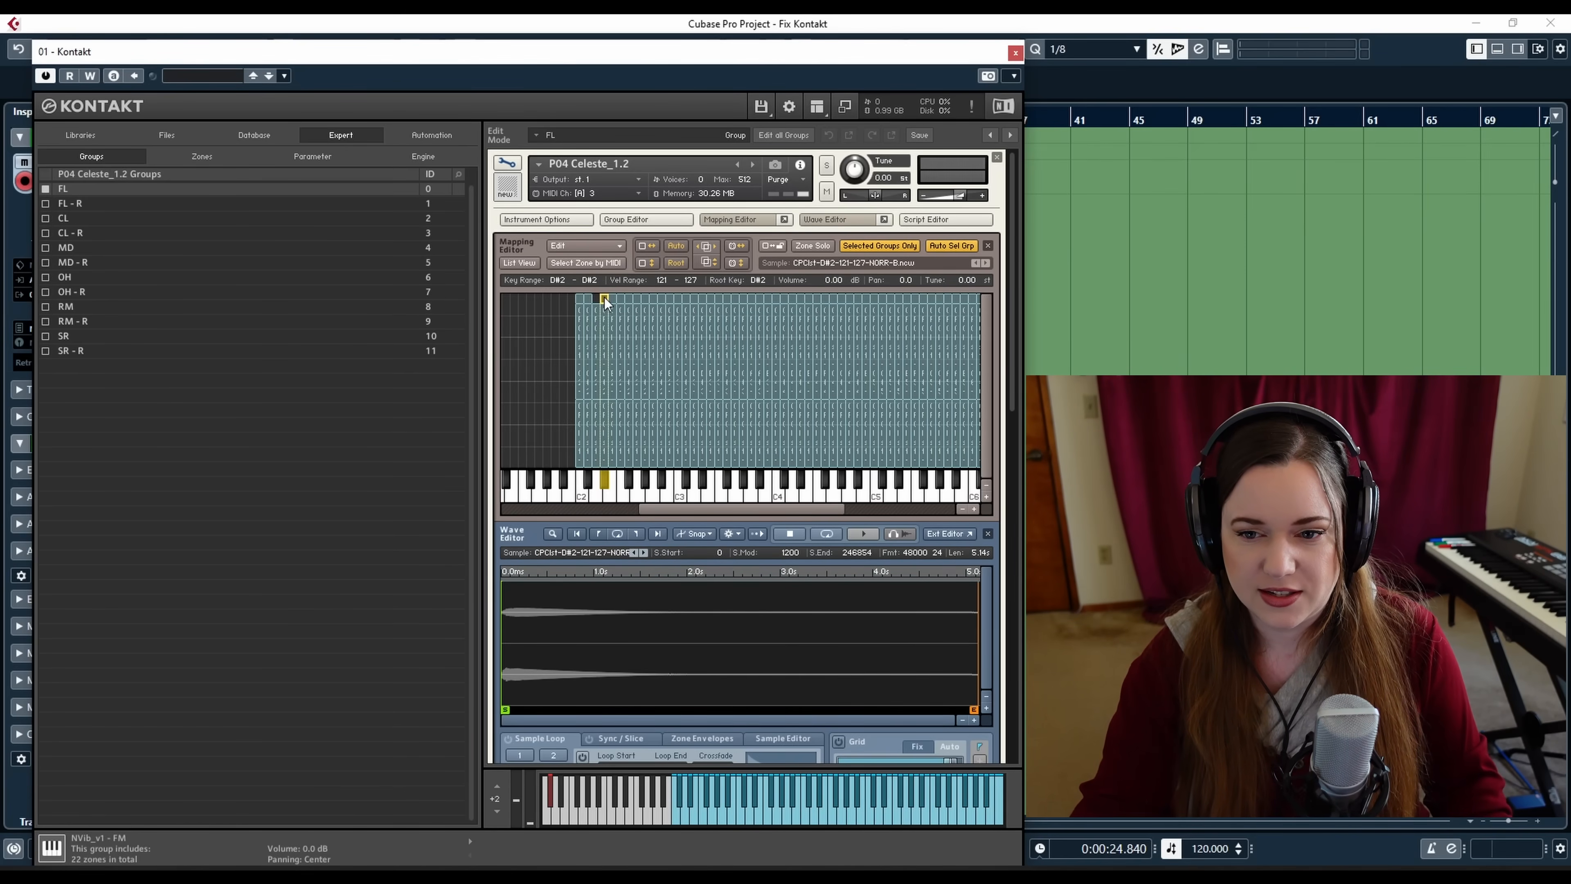
{"action": "left_click_drag", "start_coordinate": [599, 298], "coordinate": [589, 297]}
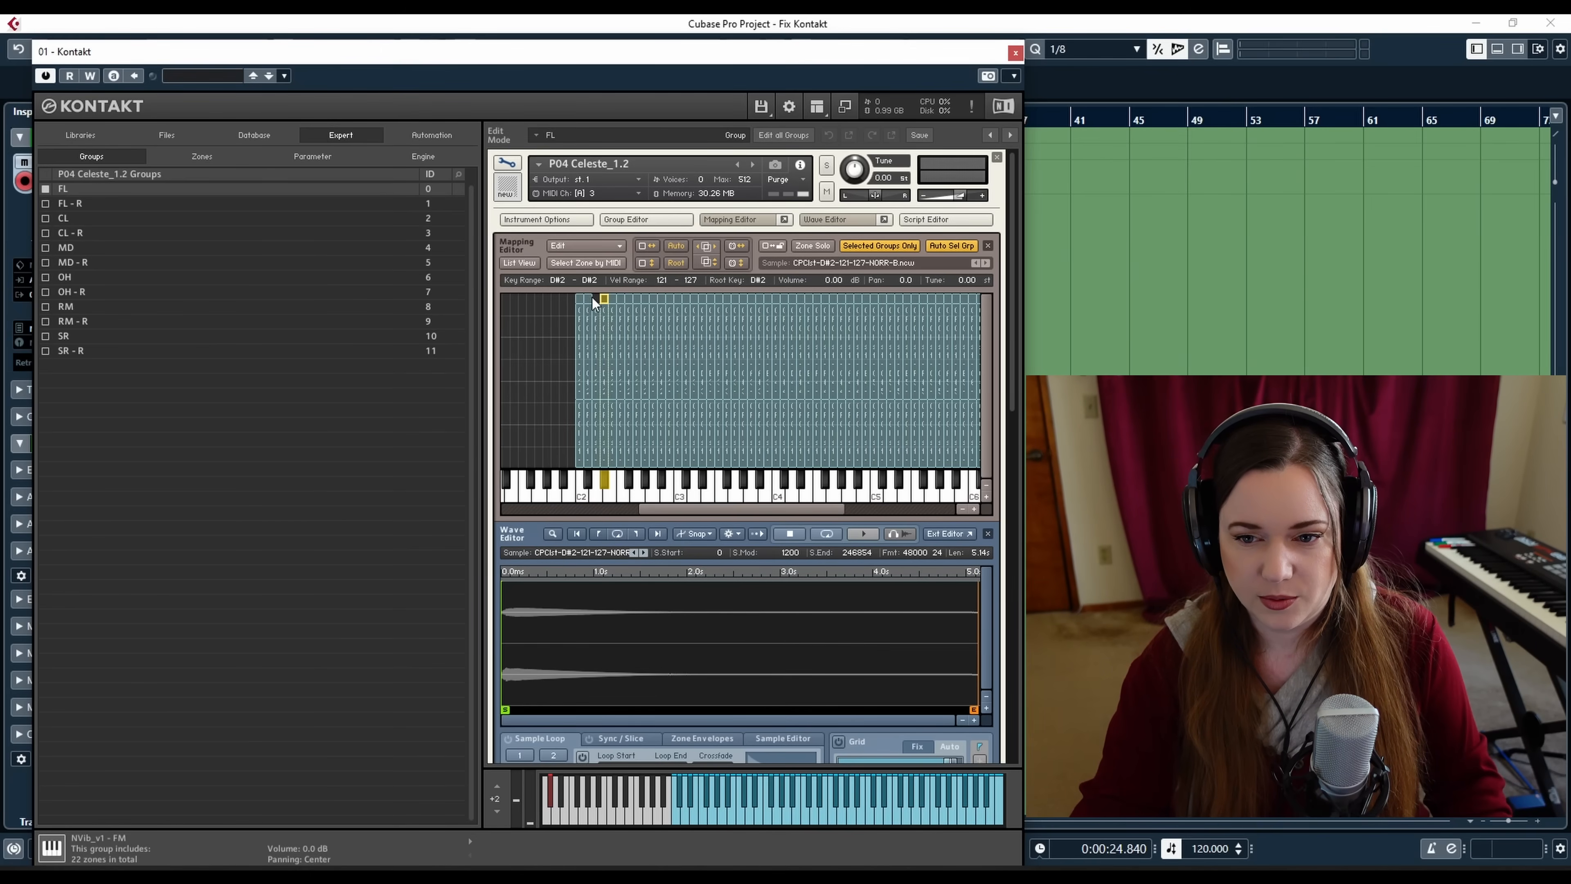
{"action": "left_click", "coordinate": [590, 298]}
{"action": "left_click_drag", "start_coordinate": [590, 298], "coordinate": [598, 298]}
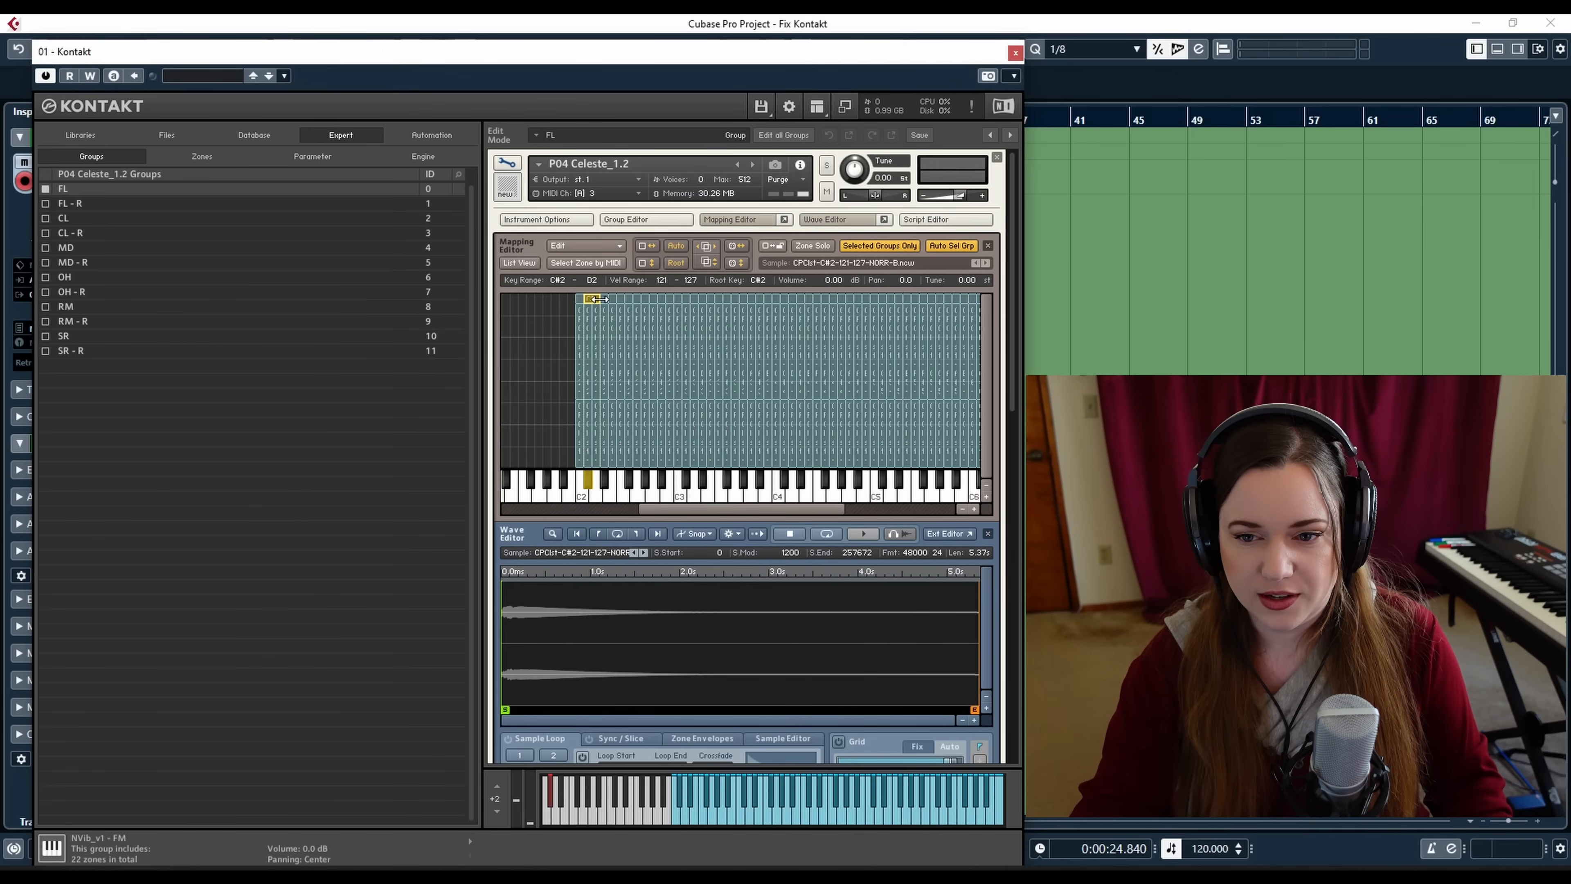
{"action": "left_click", "coordinate": [686, 822]}
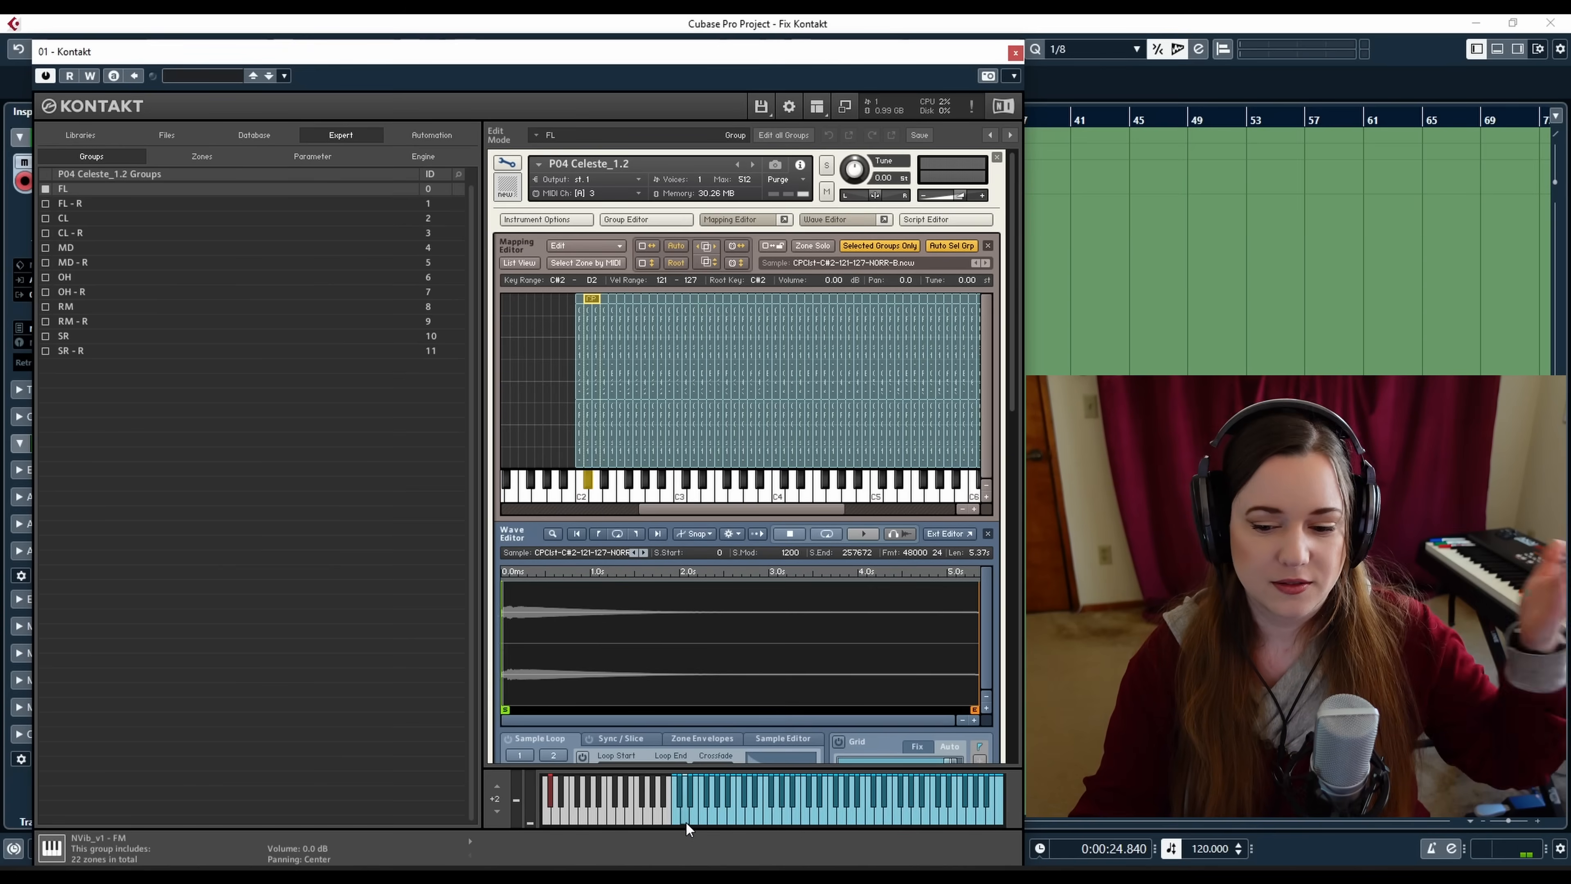
{"action": "left_click", "coordinate": [686, 822]}
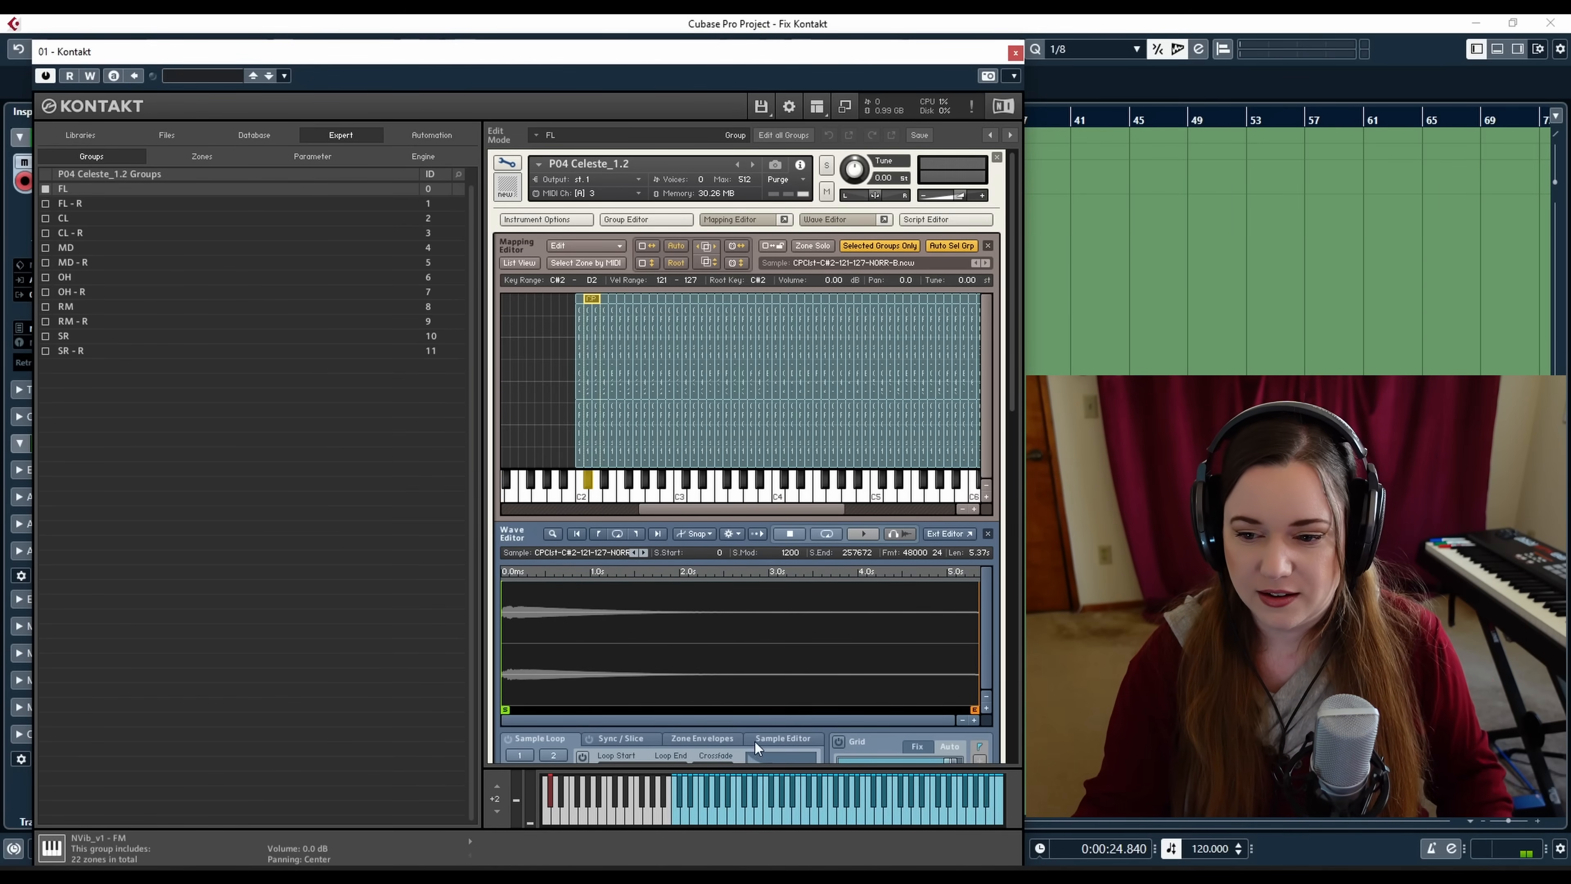
Delete the C#4 zone and extend the C4 zone up to cover C#4, previewing the key
{"action": "left_click", "coordinate": [810, 793]}
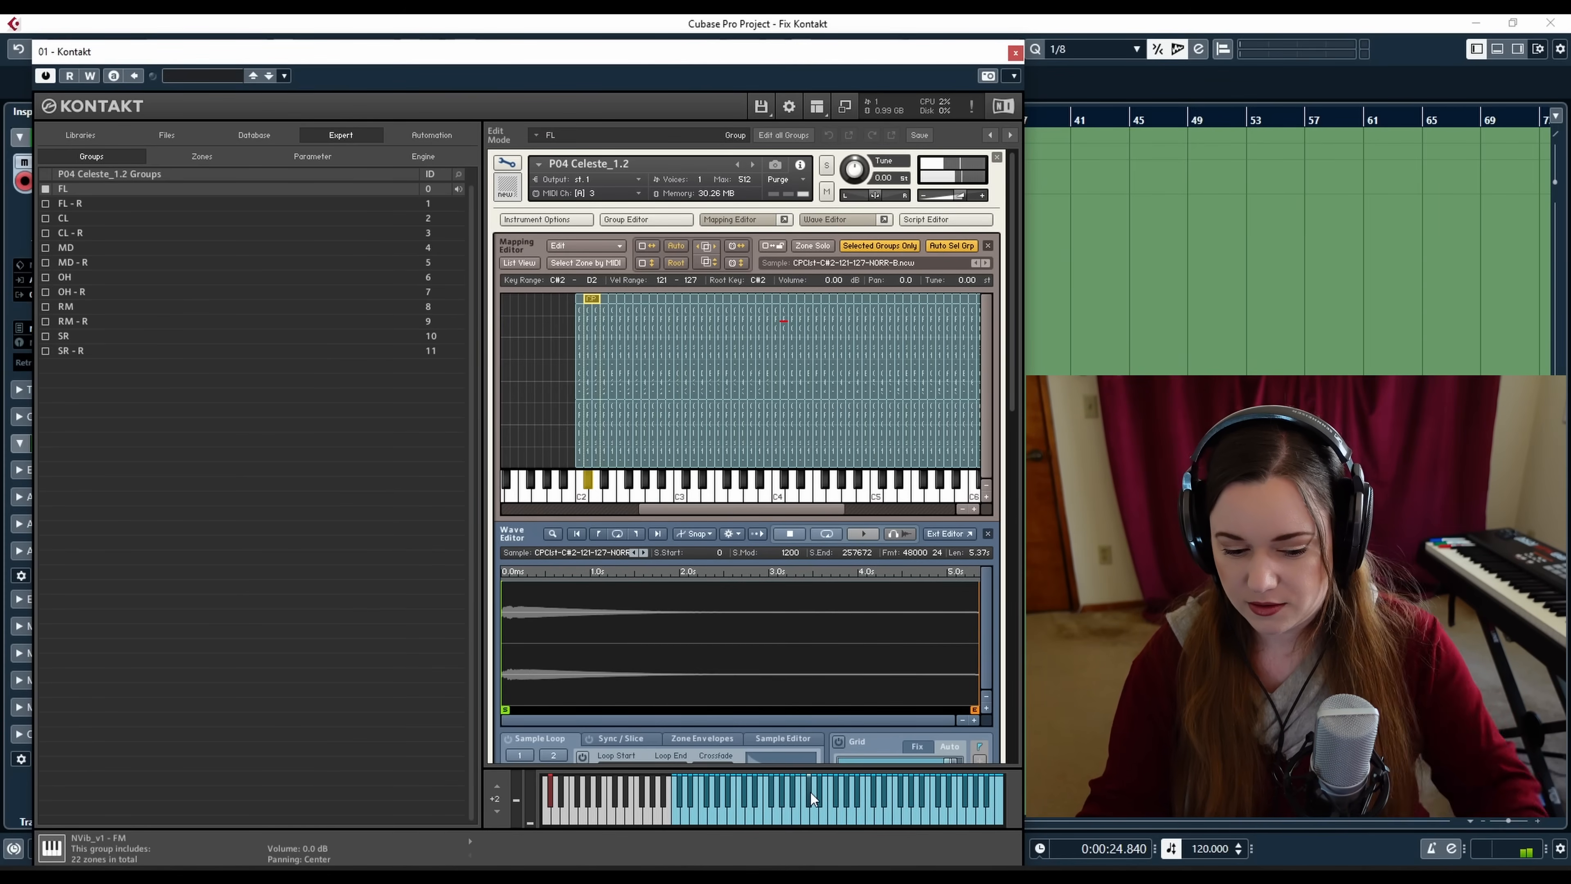
{"action": "left_click", "coordinate": [810, 792]}
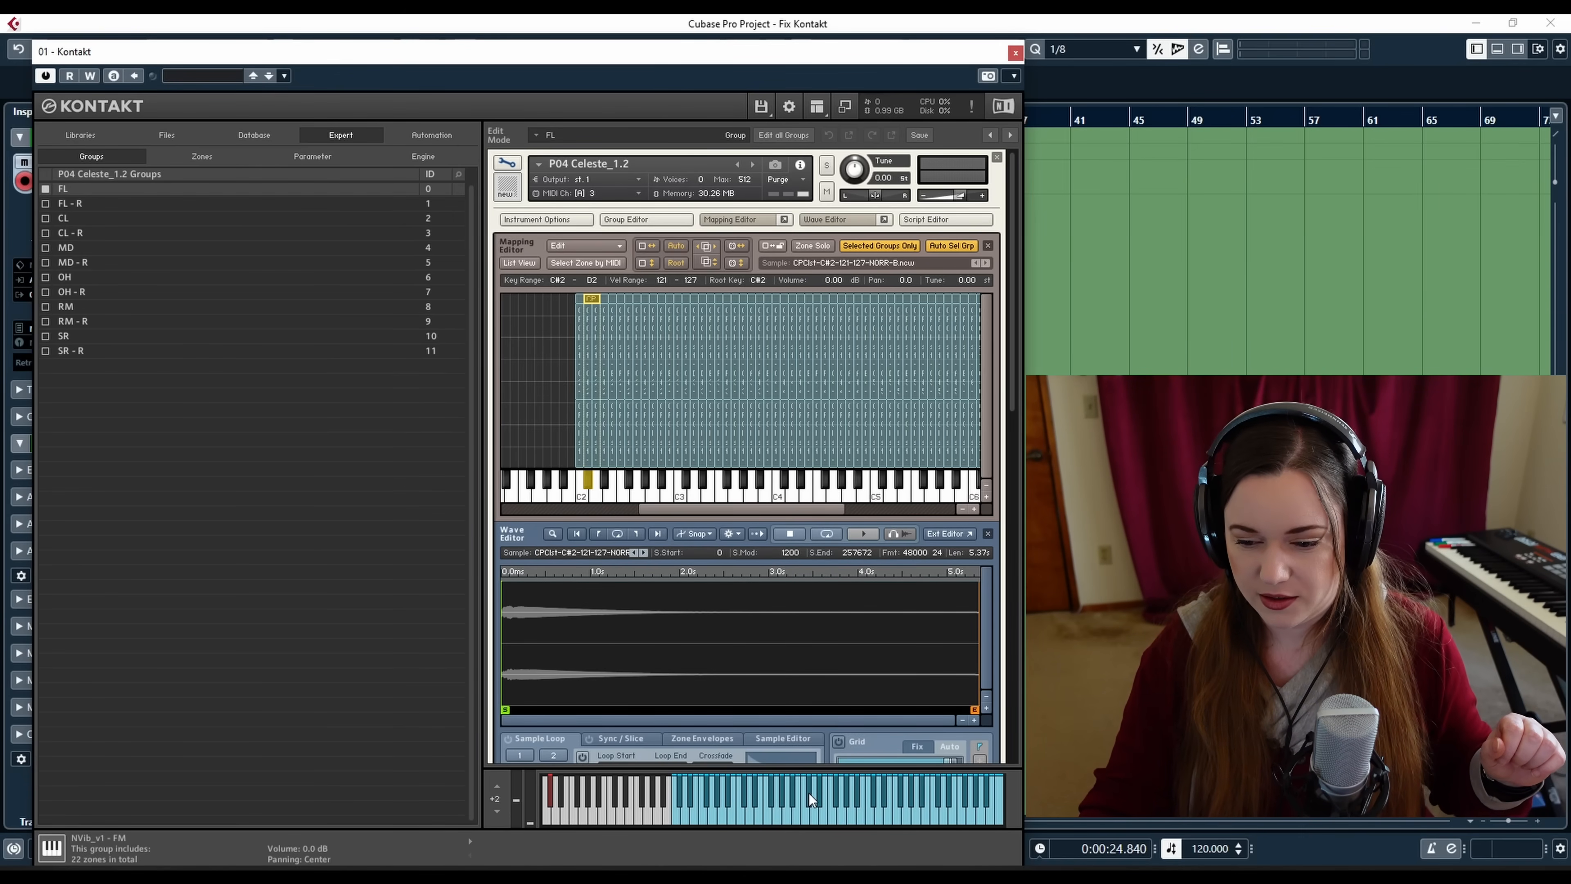
{"action": "left_click", "coordinate": [784, 319]}
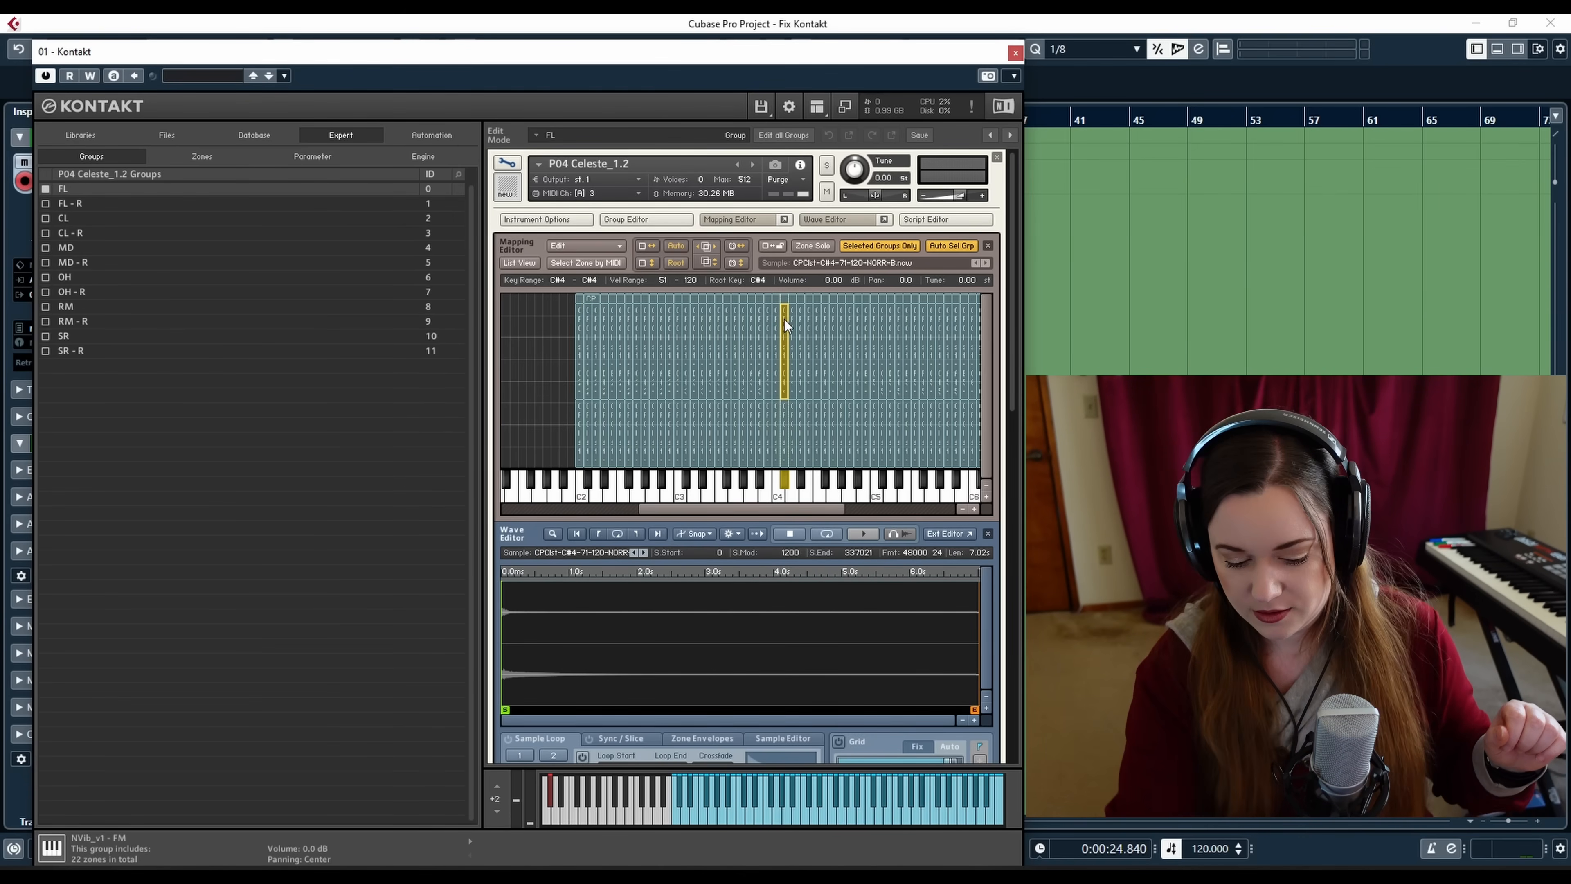
{"action": "key", "text": "Delete"}
{"action": "left_click", "coordinate": [792, 328]}
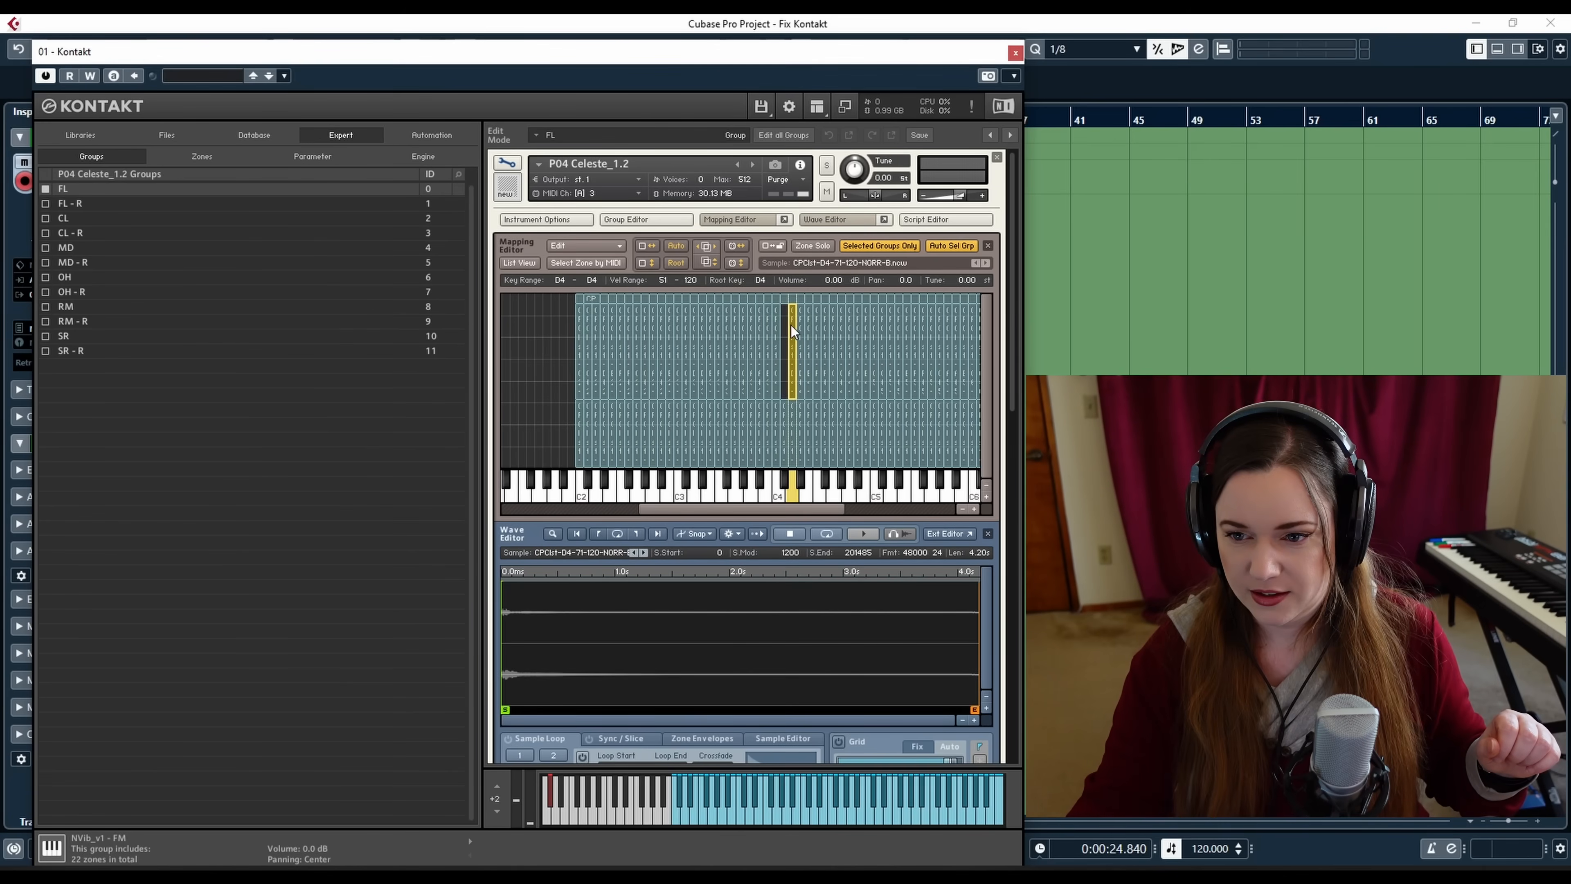
{"action": "left_click_drag", "start_coordinate": [787, 324], "coordinate": [780, 323]}
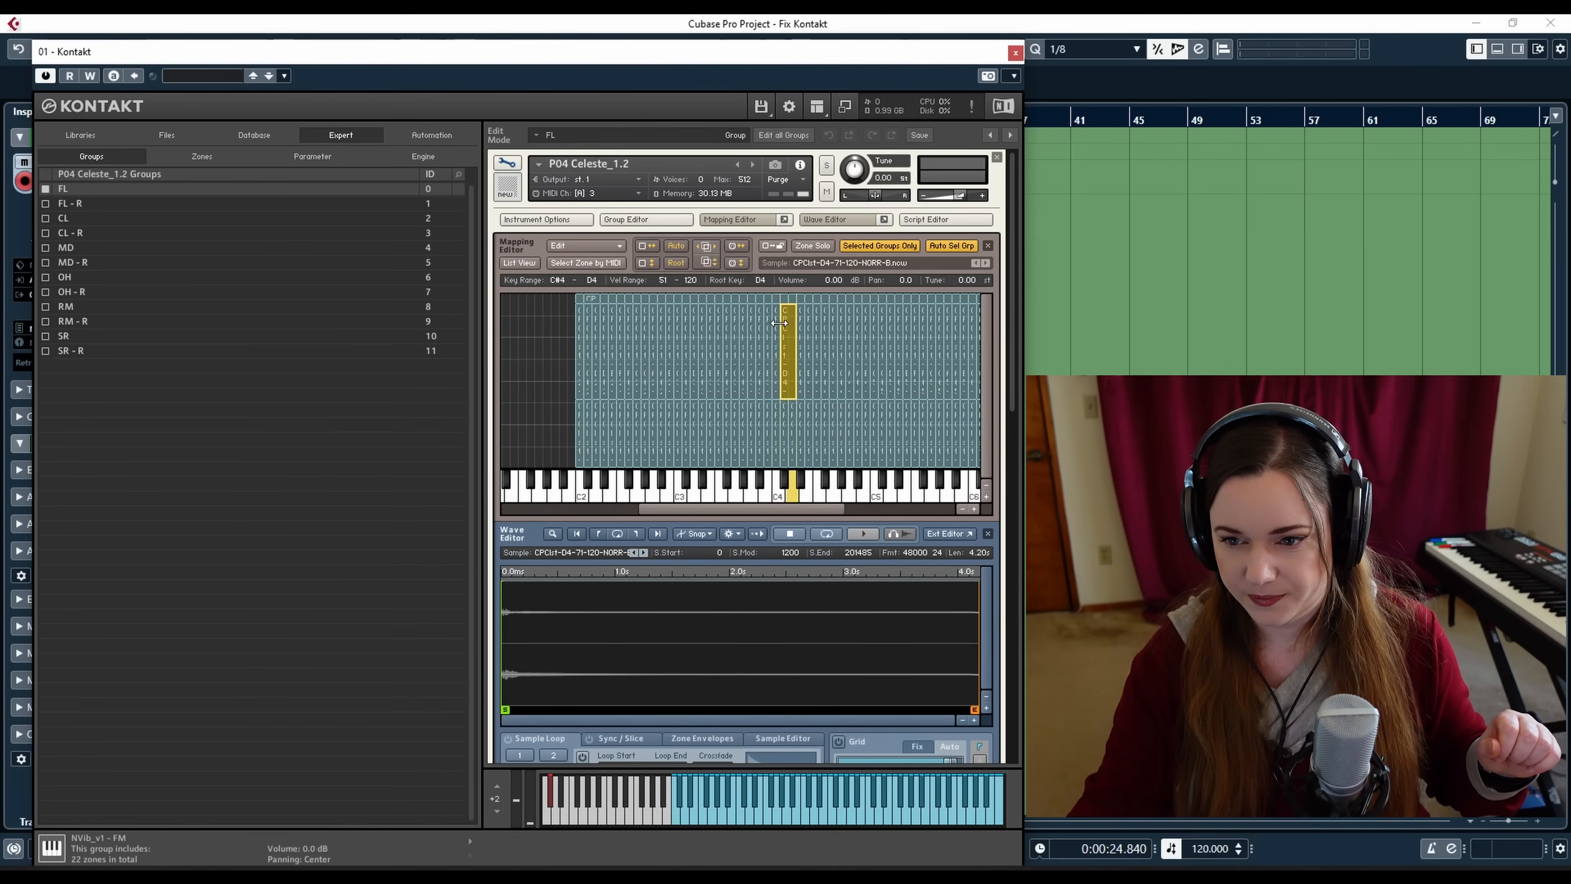
{"action": "left_click", "coordinate": [808, 791]}
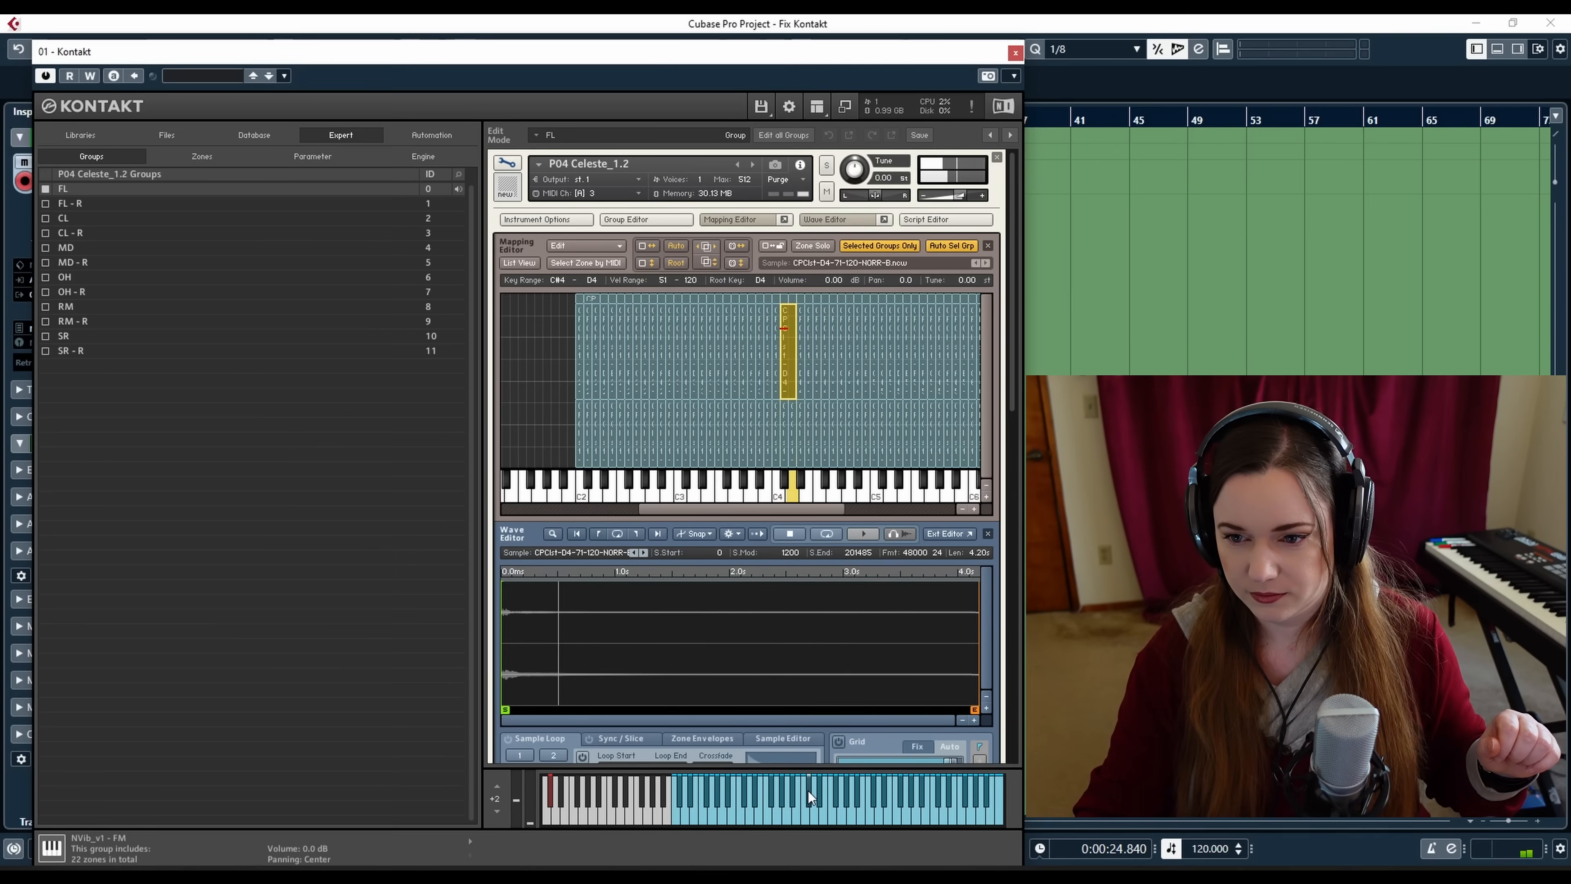
{"action": "left_click_drag", "start_coordinate": [781, 333], "coordinate": [787, 334]}
{"action": "left_click", "coordinate": [778, 336]}
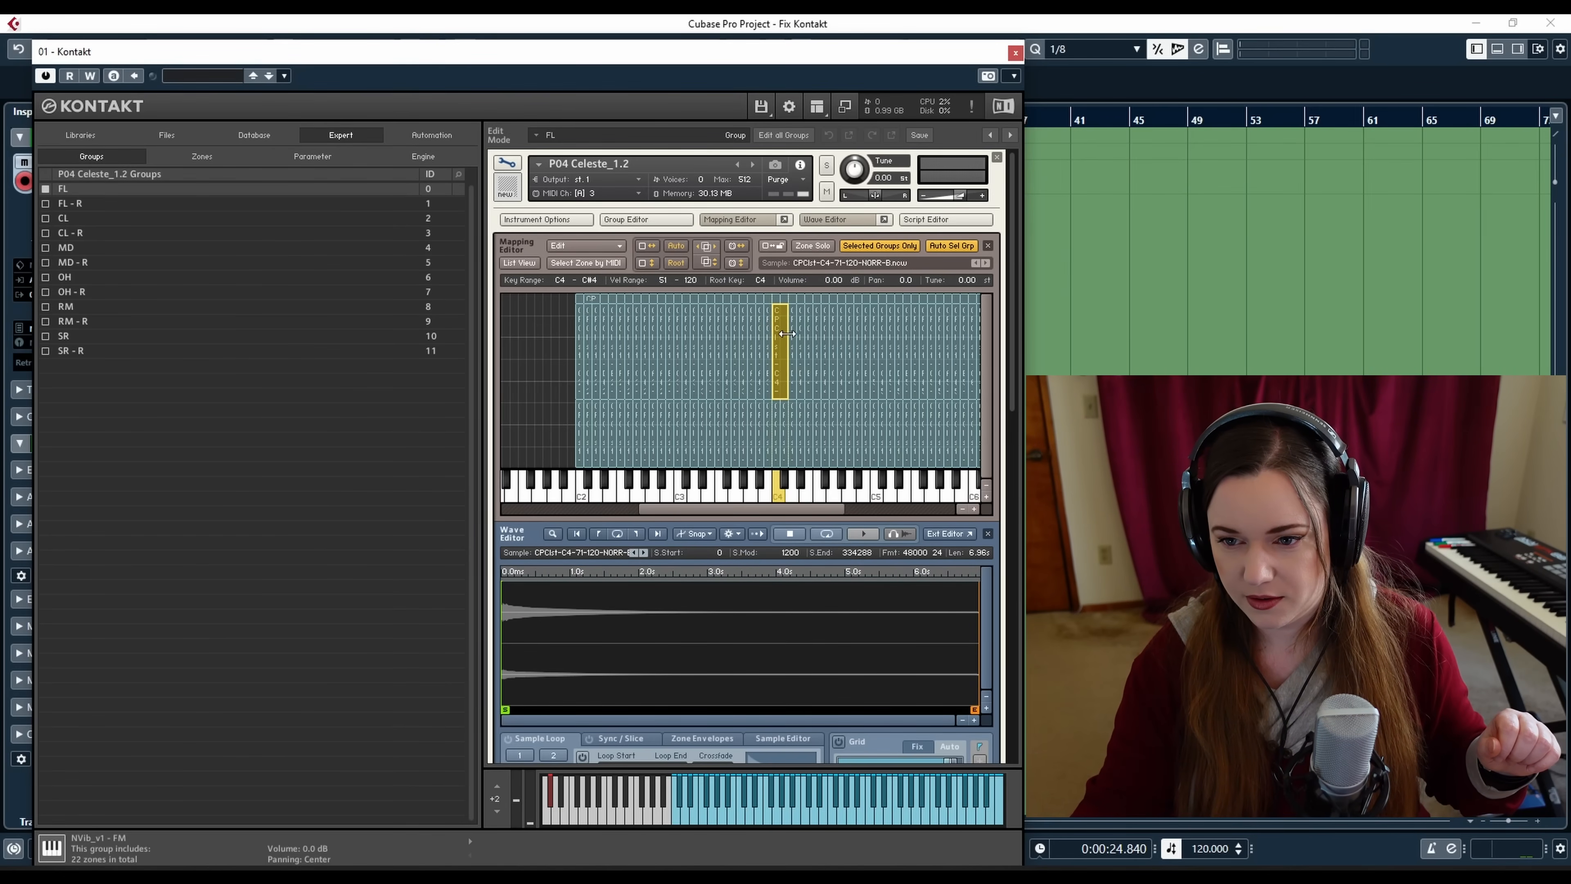
{"action": "left_click", "coordinate": [810, 792]}
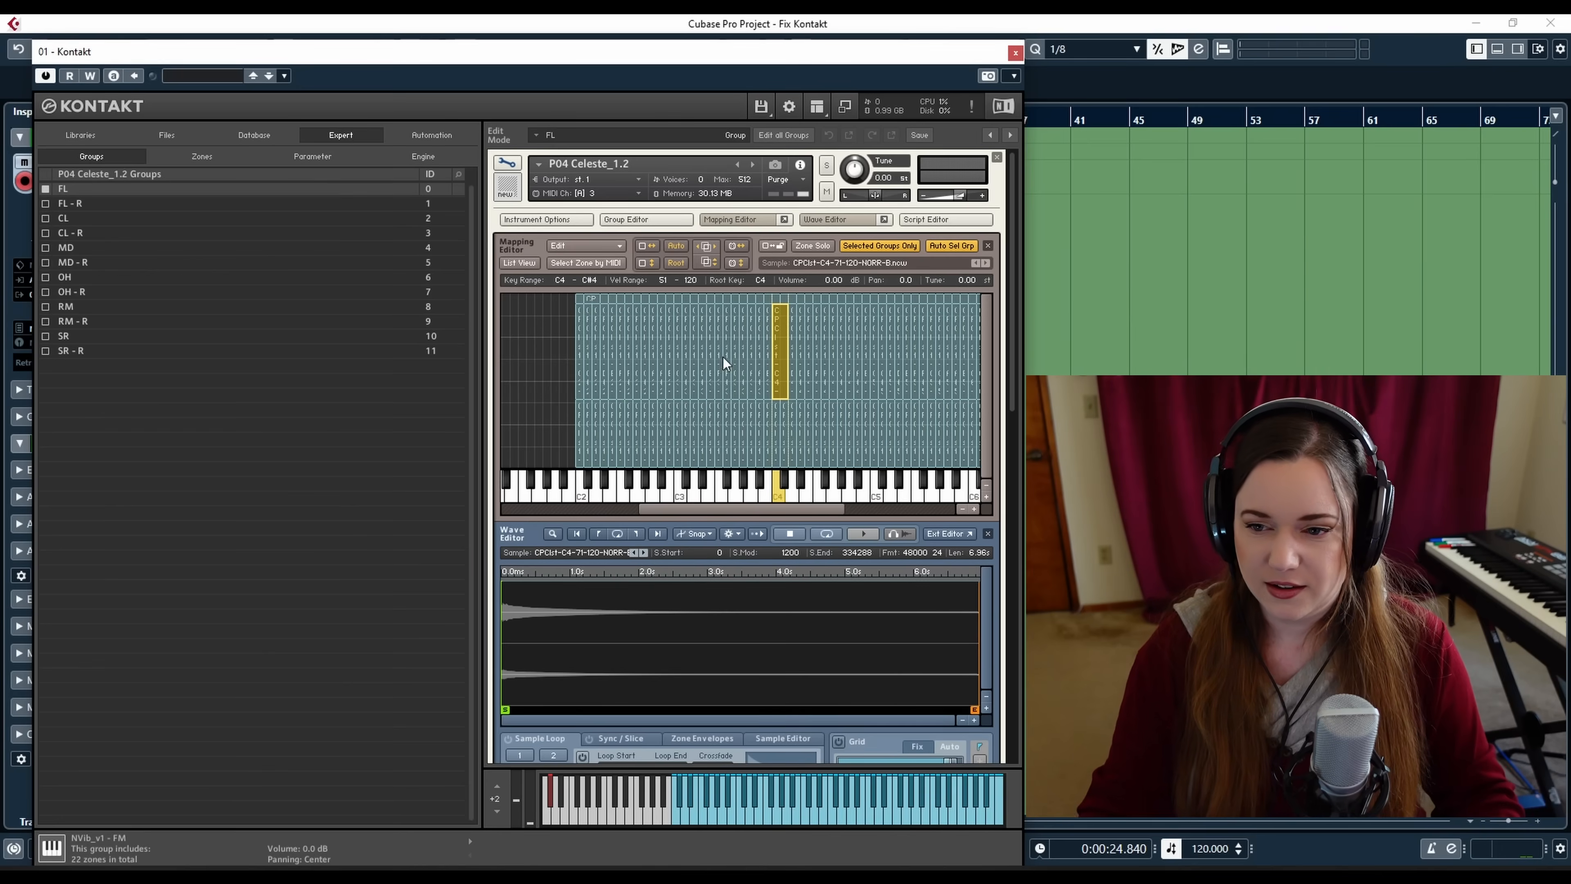
{"action": "left_click_drag", "start_coordinate": [666, 509], "coordinate": [720, 511]}
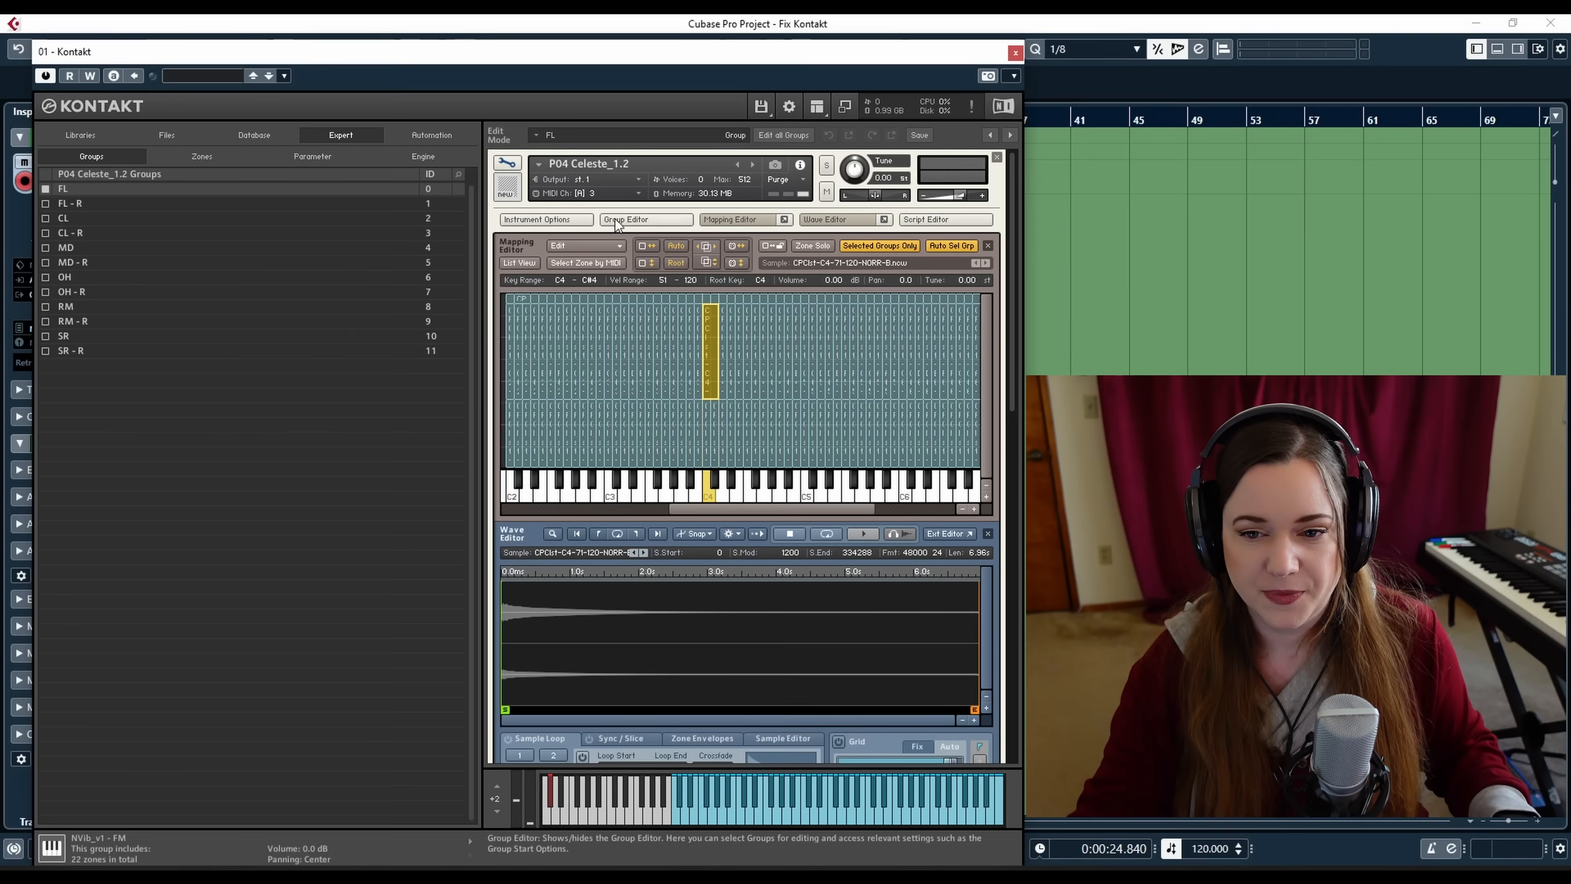
Open the Group Editor, switch on editing of all groups, and select the SR - R group
{"action": "left_click", "coordinate": [644, 217]}
{"action": "left_click", "coordinate": [591, 247]}
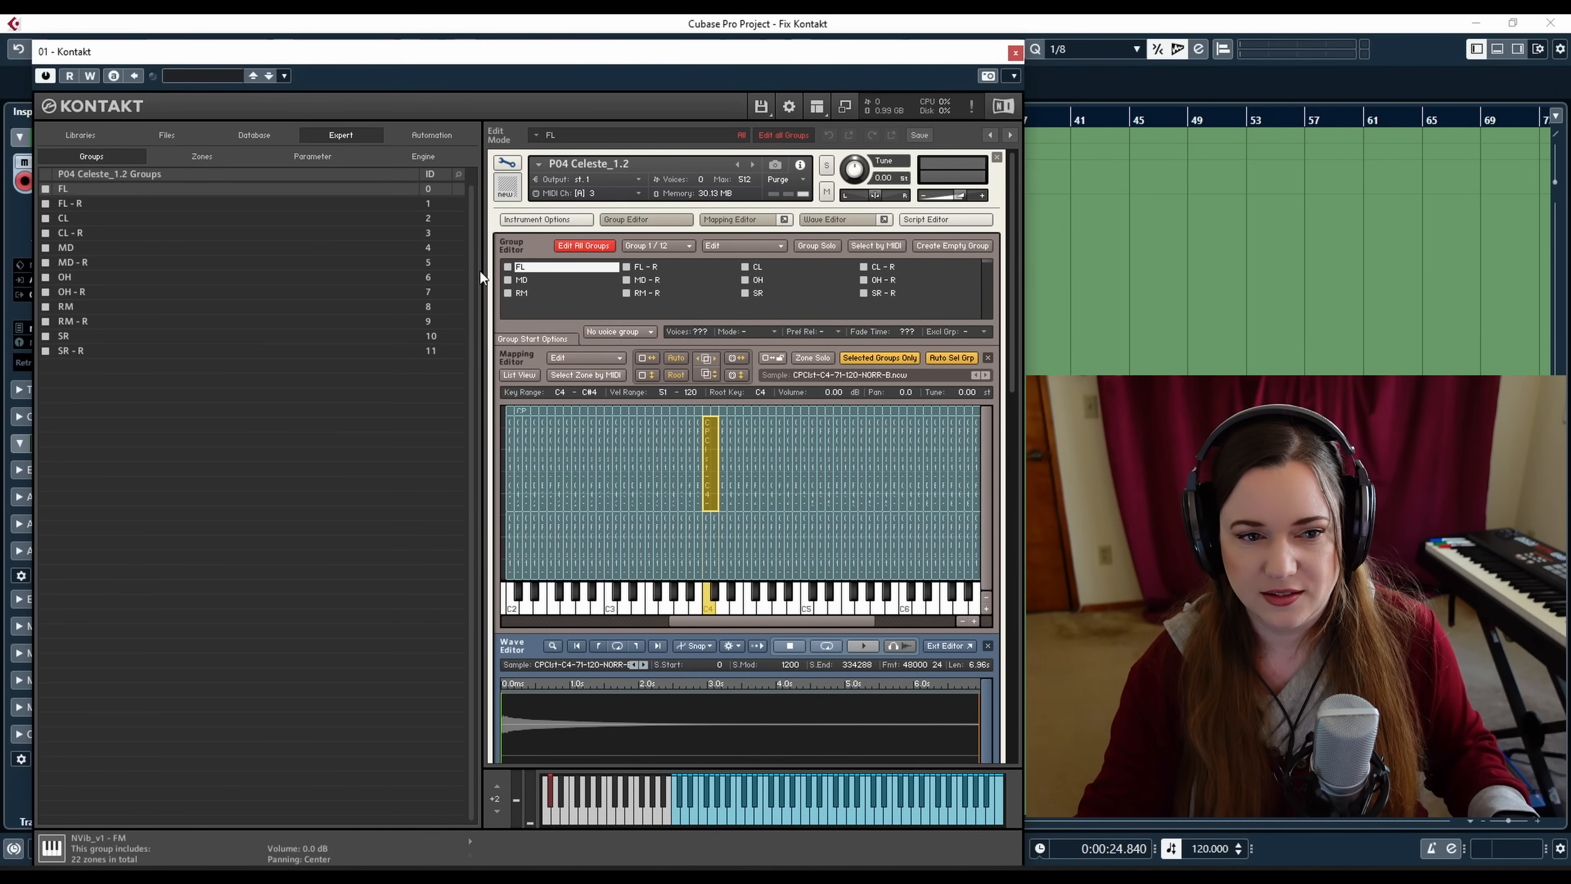
{"action": "left_click", "coordinate": [112, 351], "text": "shift"}
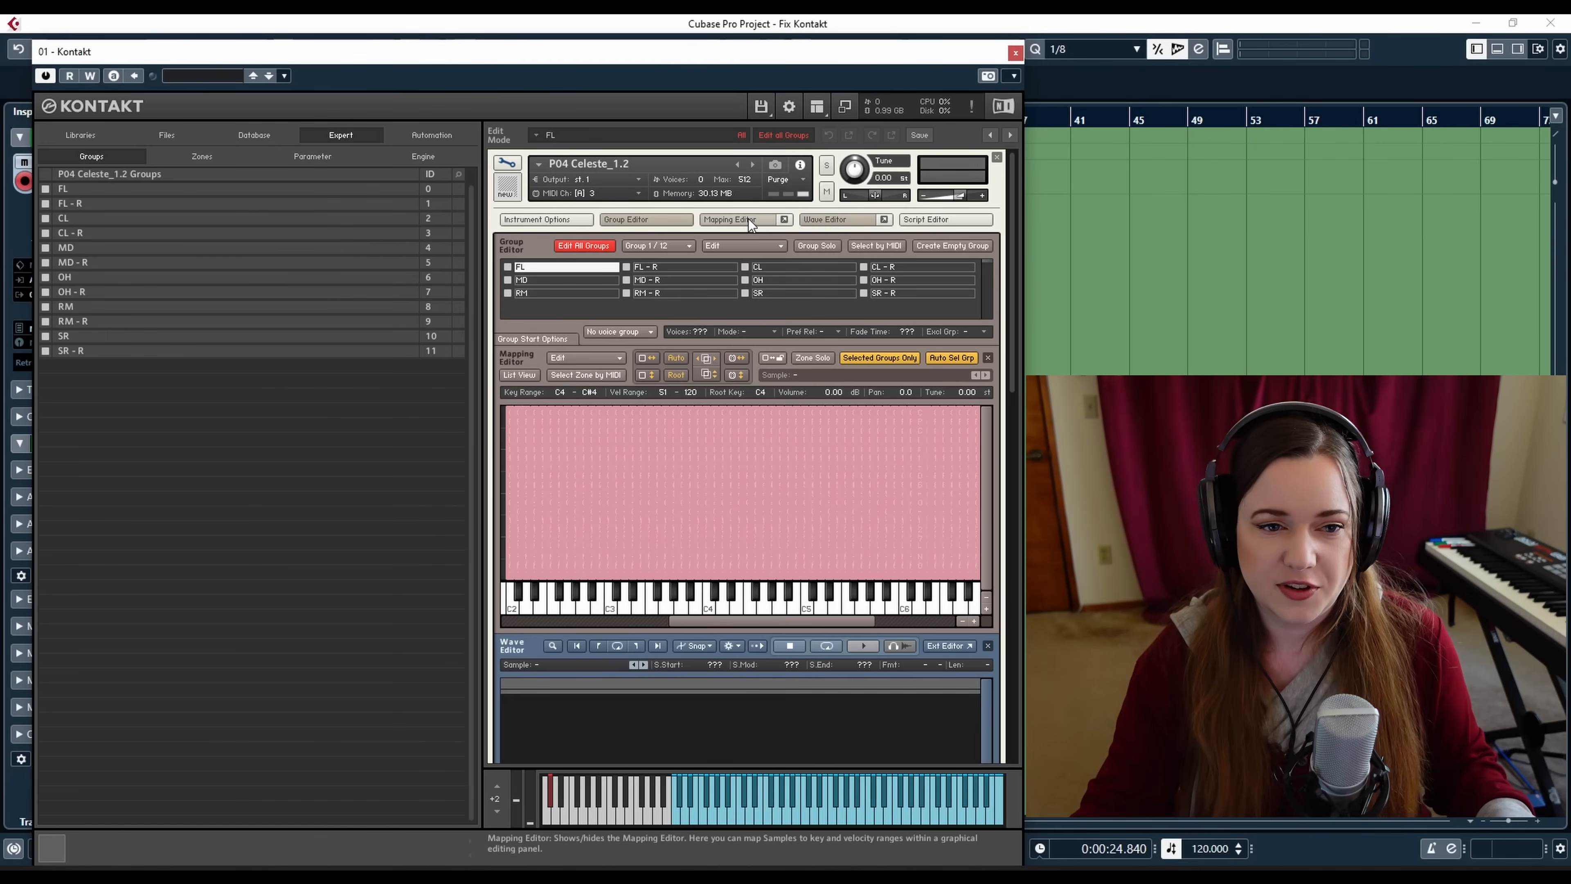
Hide the Group, Mapping and Wave editors to leave only the instrument rack
{"action": "left_click", "coordinate": [639, 220]}
{"action": "left_click", "coordinate": [724, 220]}
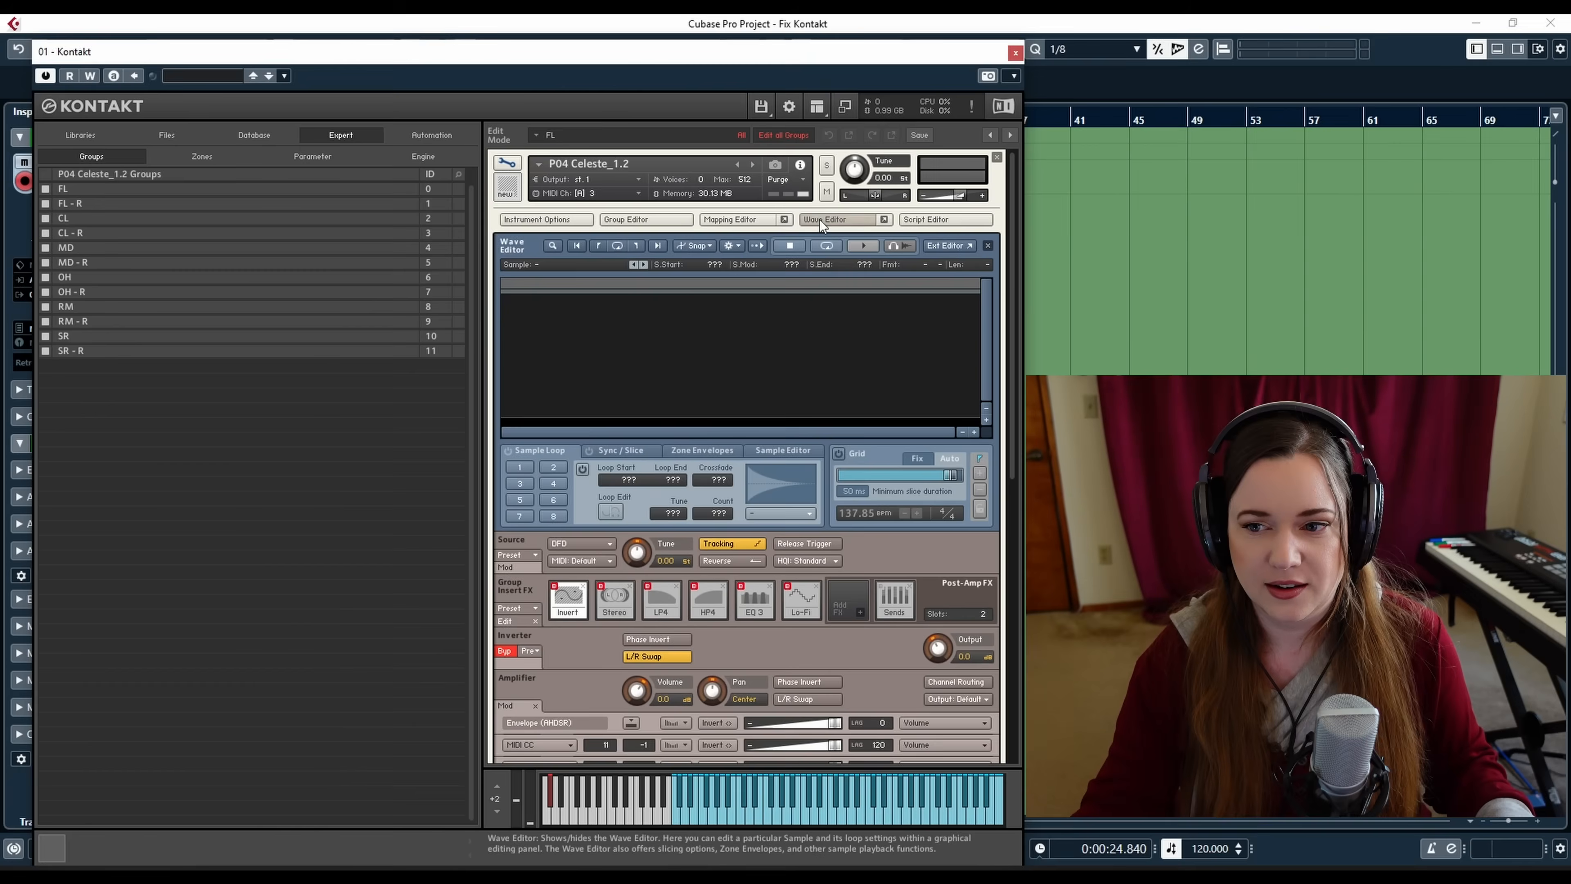
{"action": "left_click", "coordinate": [815, 219]}
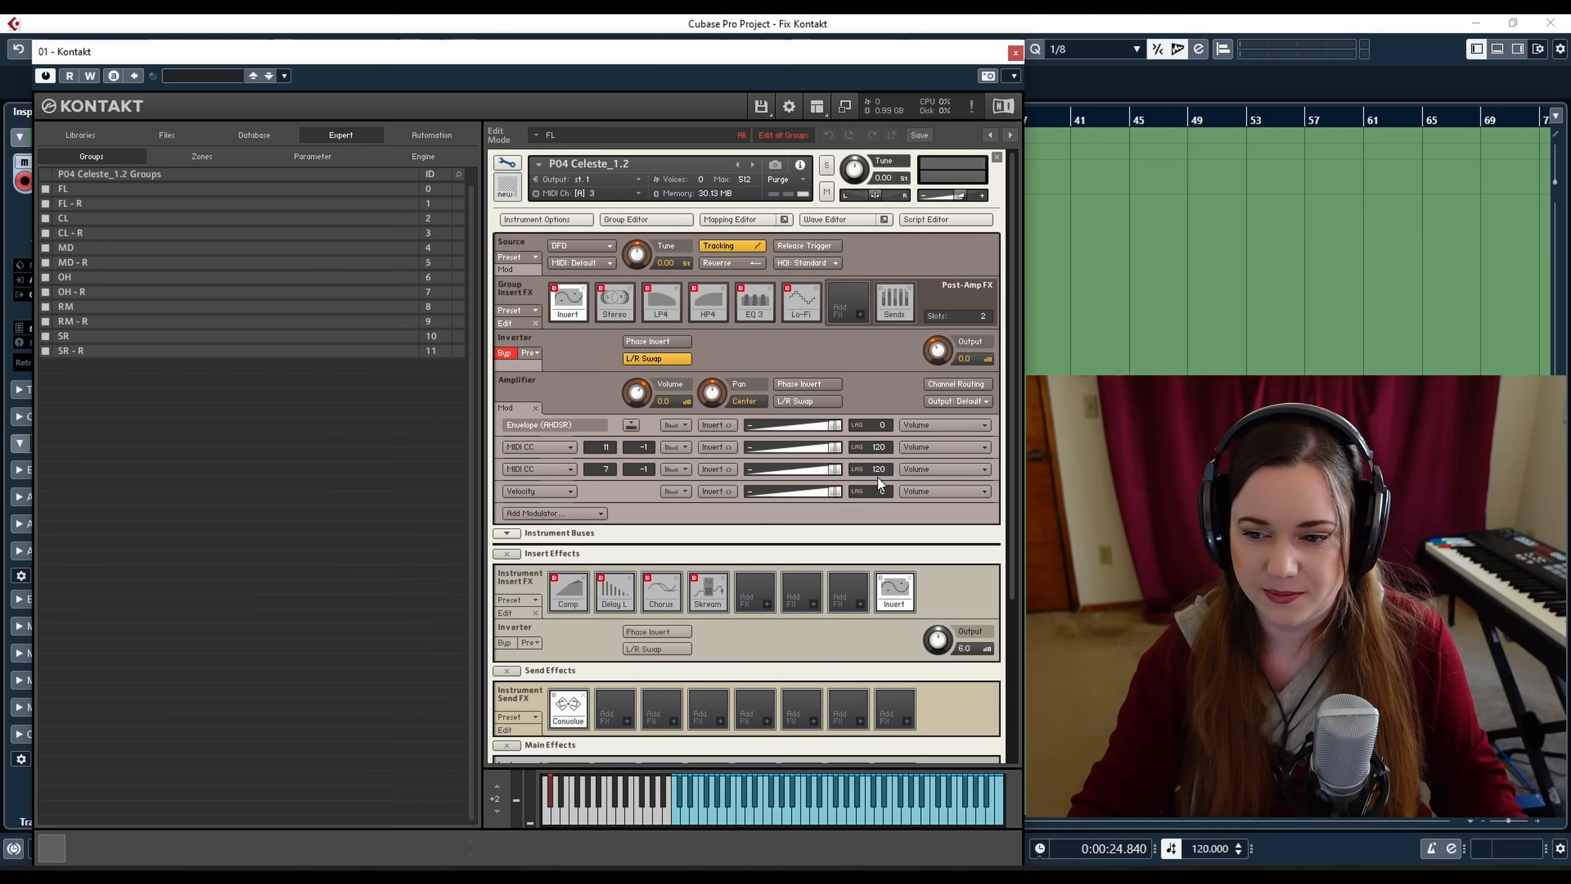
Scroll through the group effects, instrument effects and modulation sections, then open the Script Editor
{"action": "scroll", "coordinate": [877, 478], "scroll_direction": "down", "scroll_amount": 5}
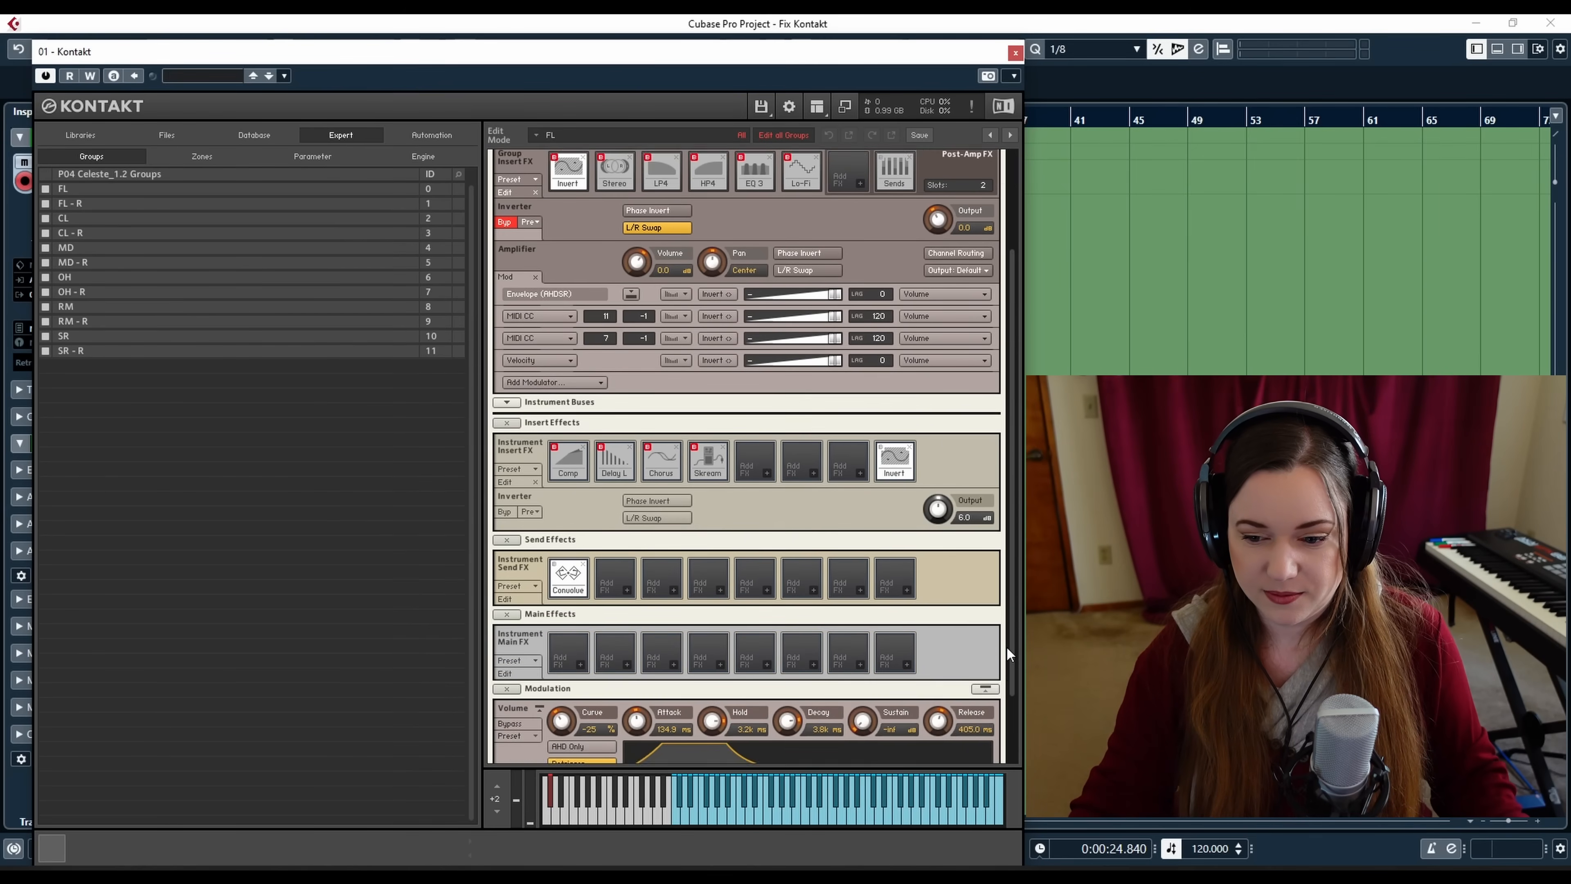
{"action": "scroll", "coordinate": [1006, 646], "scroll_direction": "down", "scroll_amount": 3}
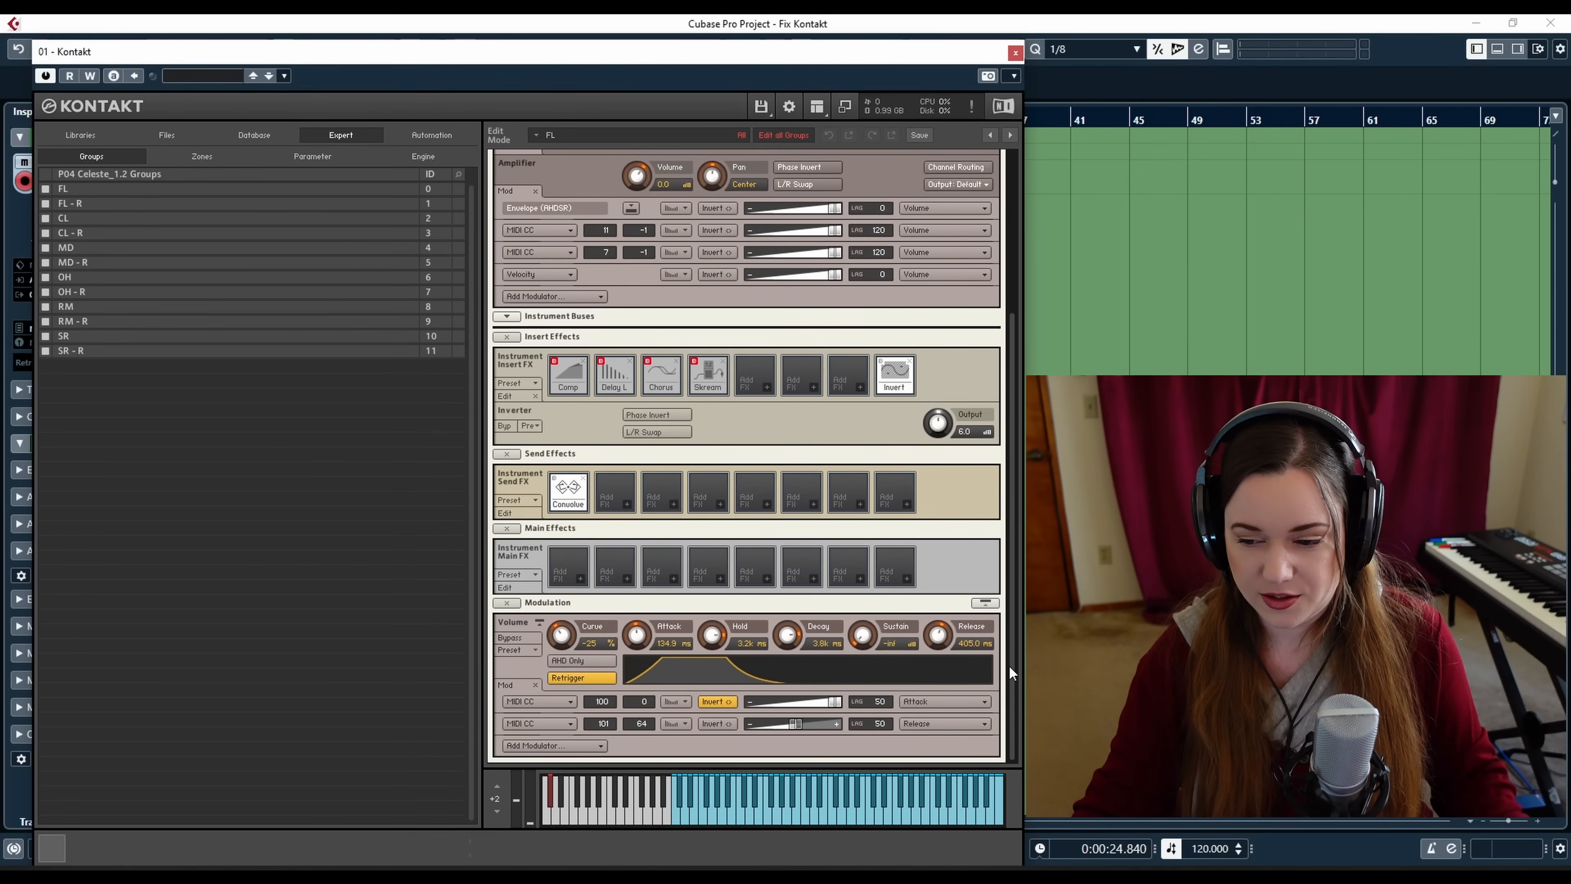
{"action": "left_click_drag", "start_coordinate": [1008, 637], "coordinate": [1008, 566]}
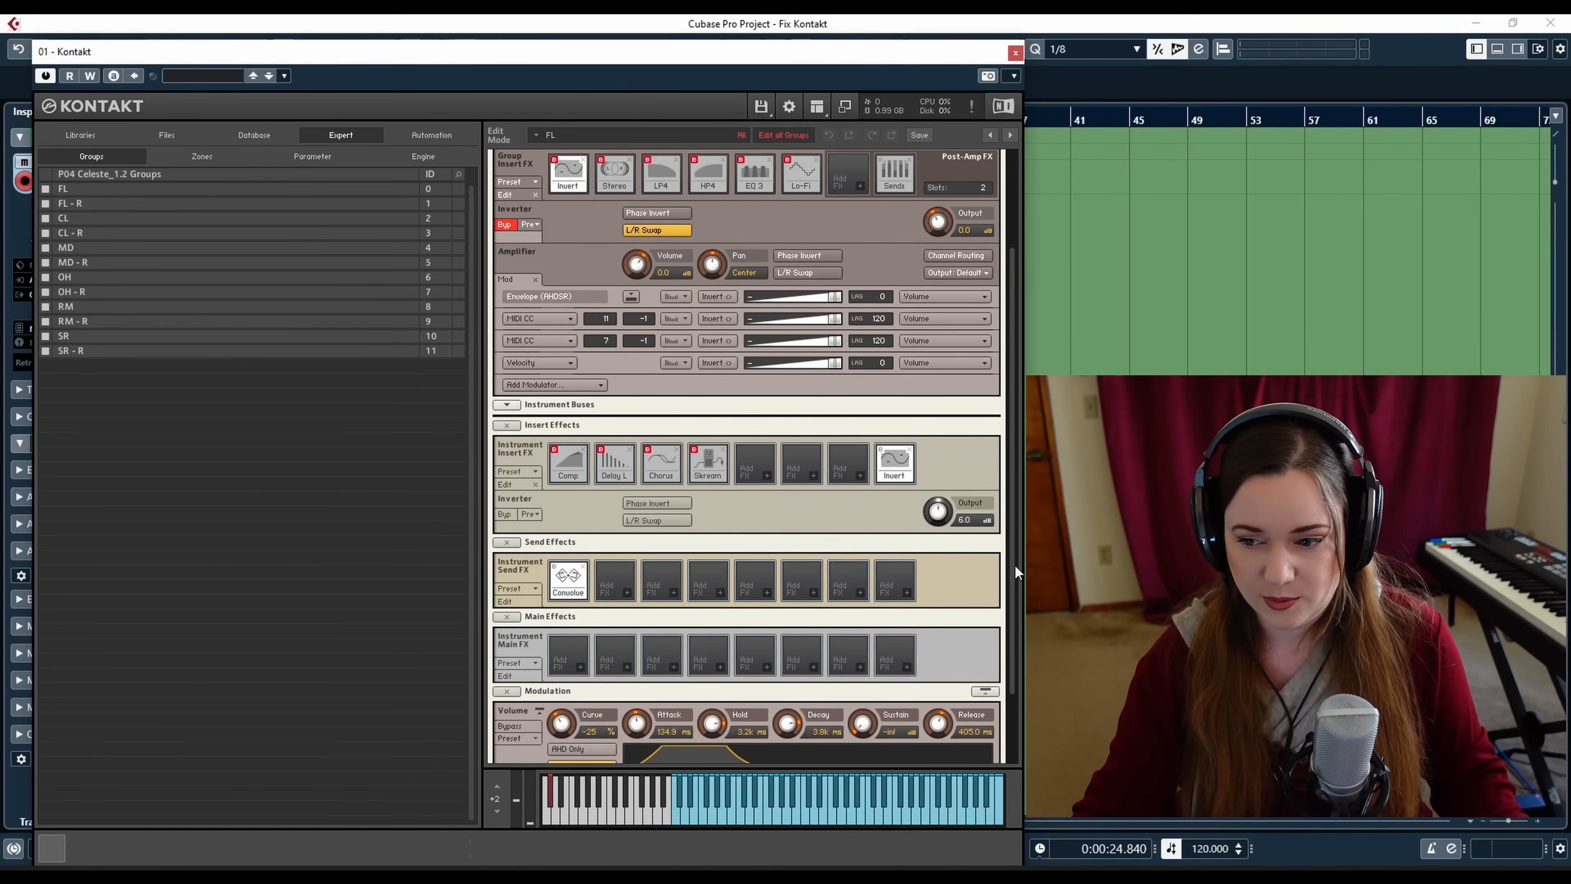
{"action": "left_click_drag", "start_coordinate": [1011, 565], "coordinate": [1024, 425]}
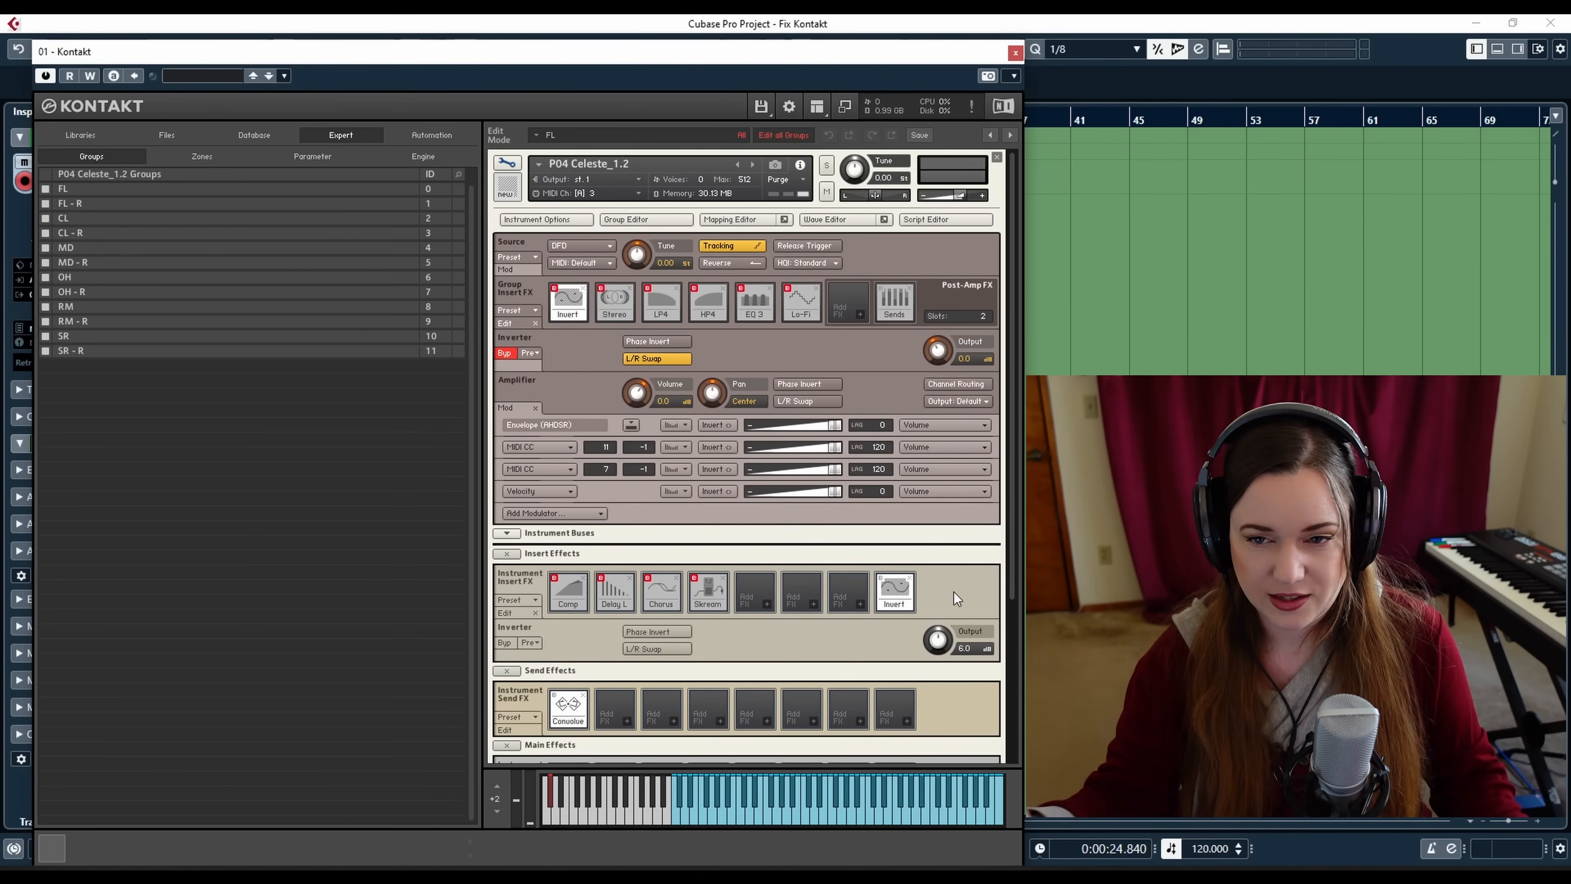
{"action": "left_click", "coordinate": [983, 222]}
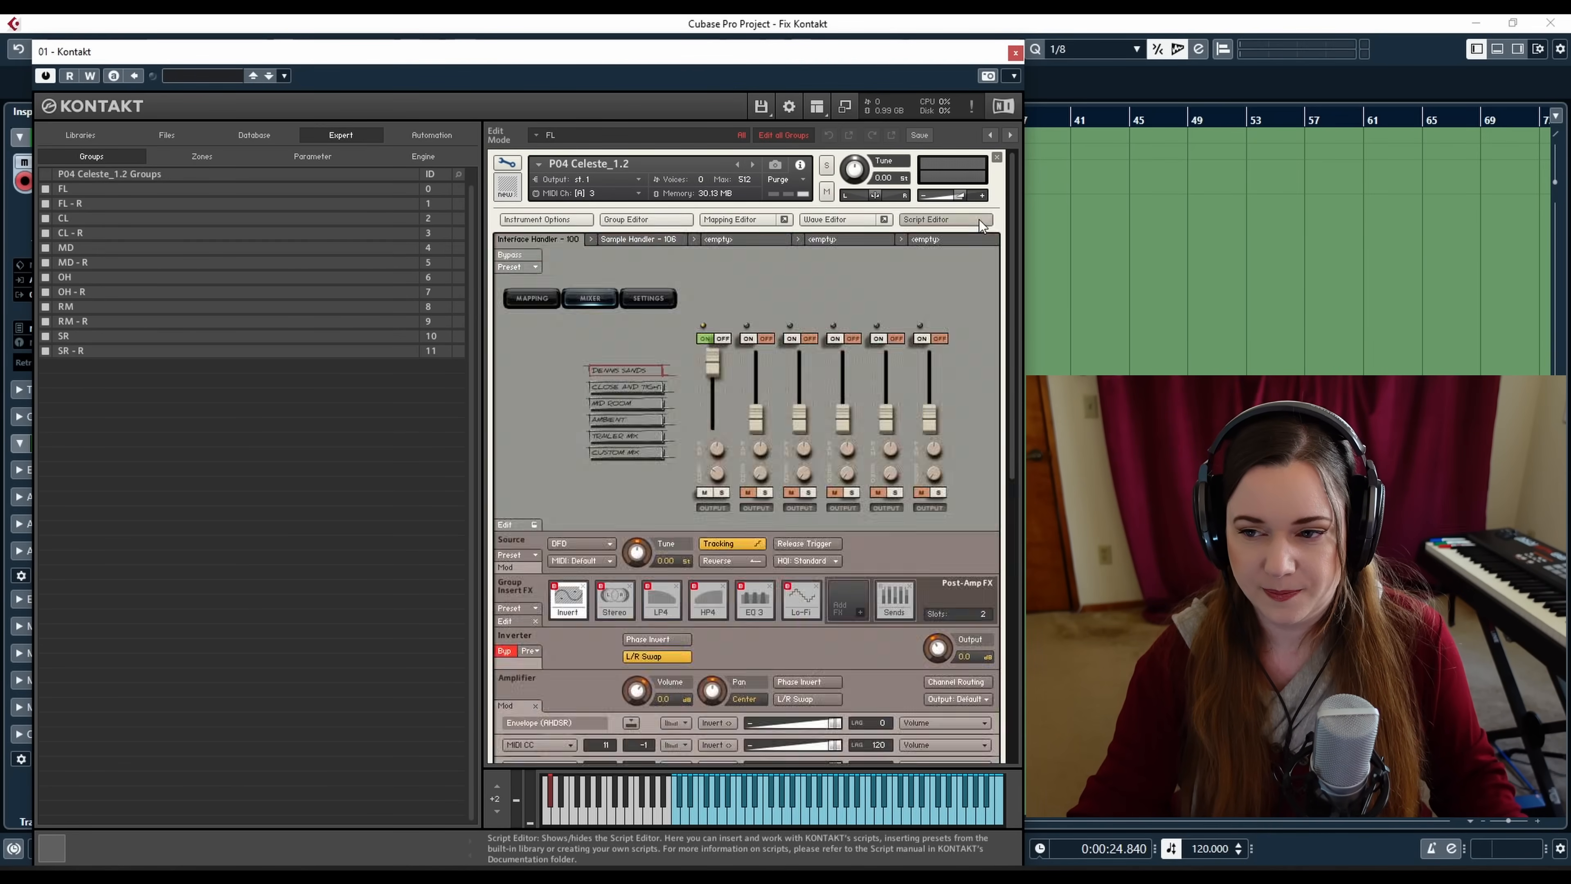